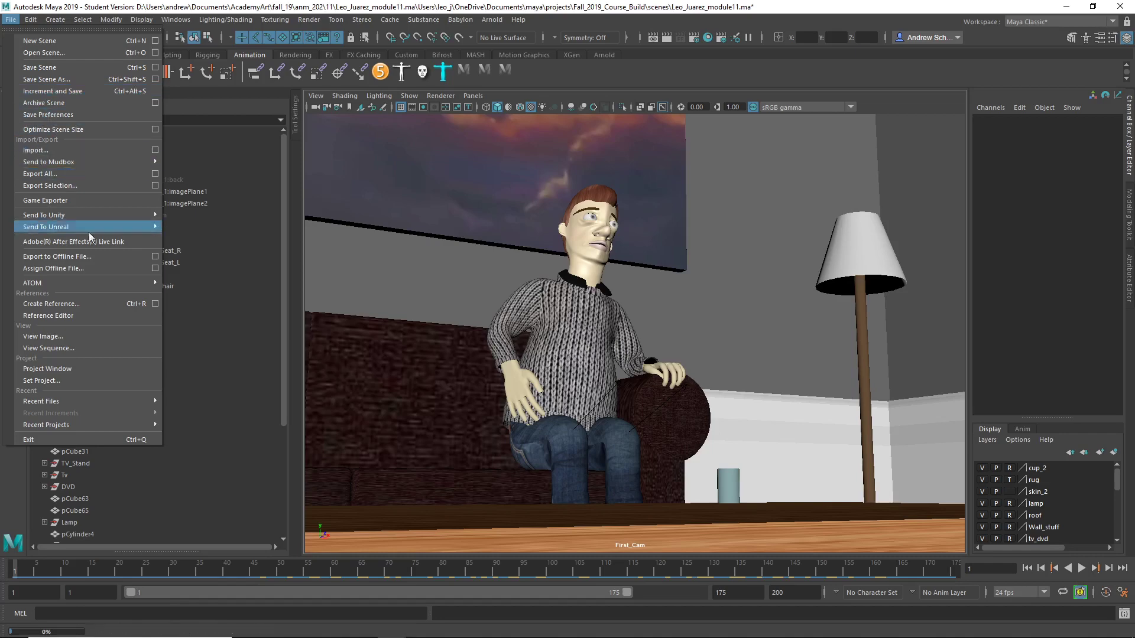
- Check the scene's file references in the Reference Editor and close it
{"action": "left_click", "coordinate": [104, 317]}
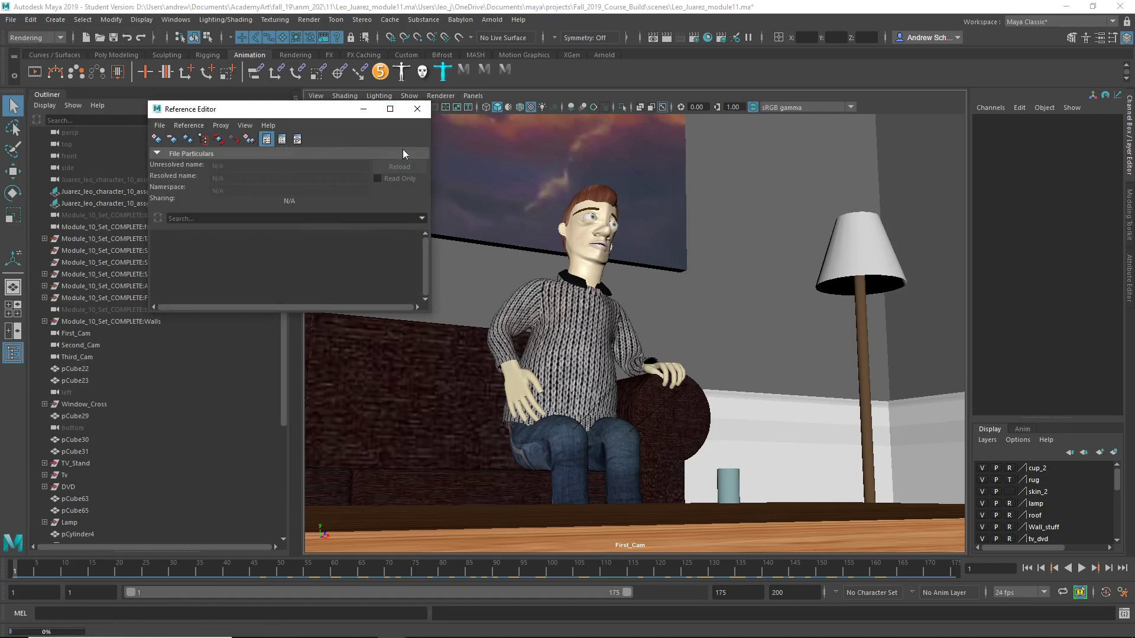
{"action": "left_click", "coordinate": [423, 109]}
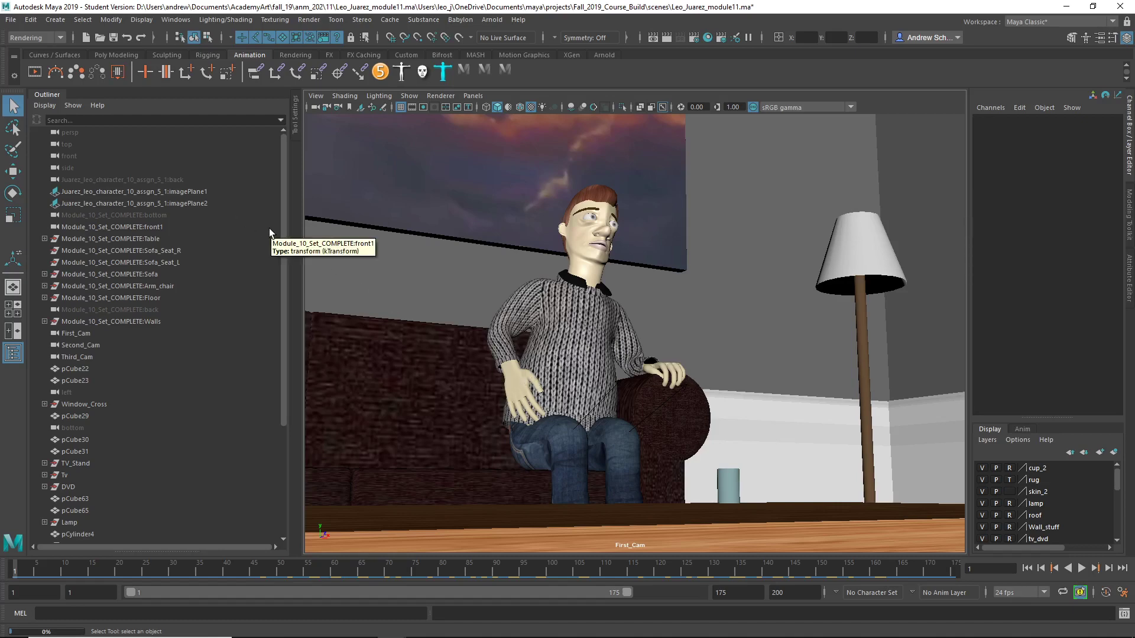
- Start opening another scene and browse up the folder tree to the anm_202\11 folder
{"action": "left_click", "coordinate": [11, 20]}
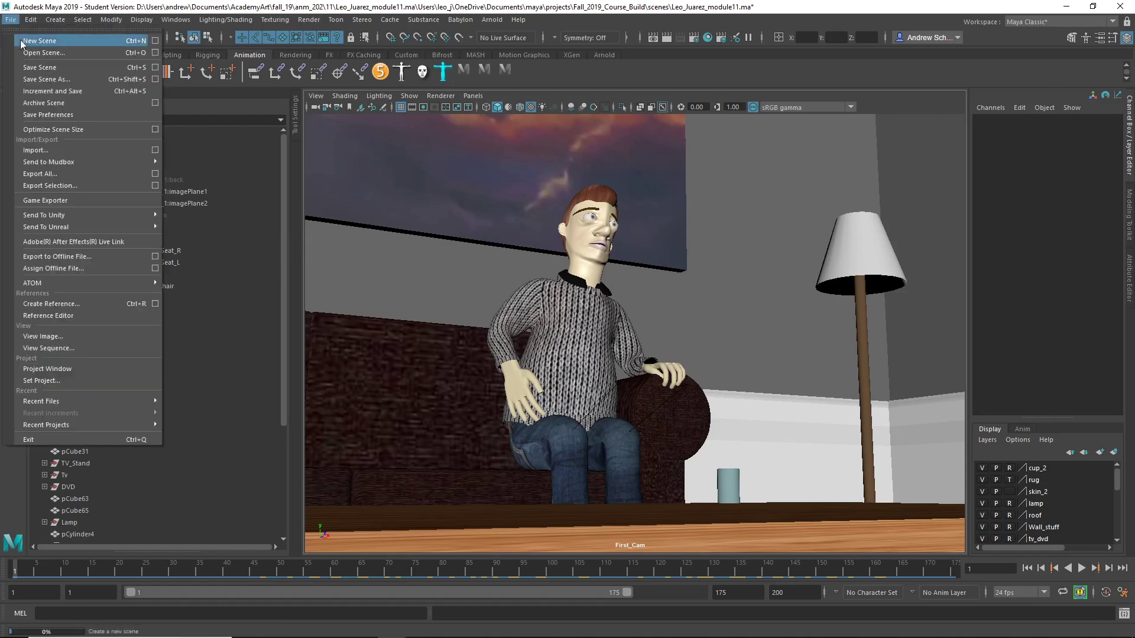
{"action": "left_click", "coordinate": [36, 52]}
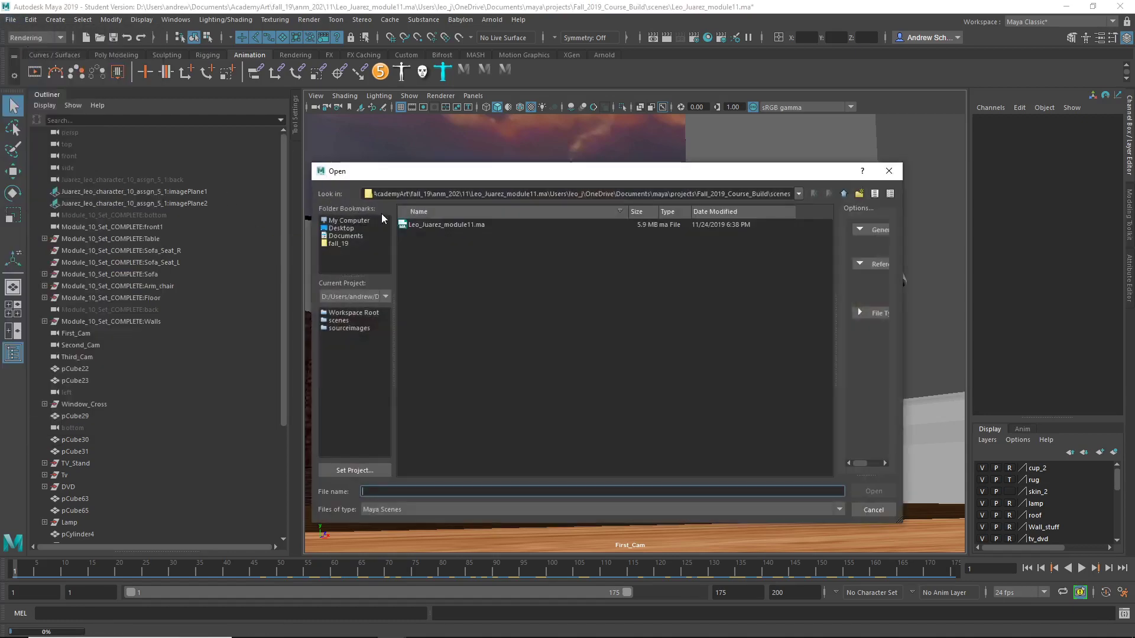
{"action": "left_click", "coordinate": [844, 194]}
{"action": "left_click", "coordinate": [843, 194]}
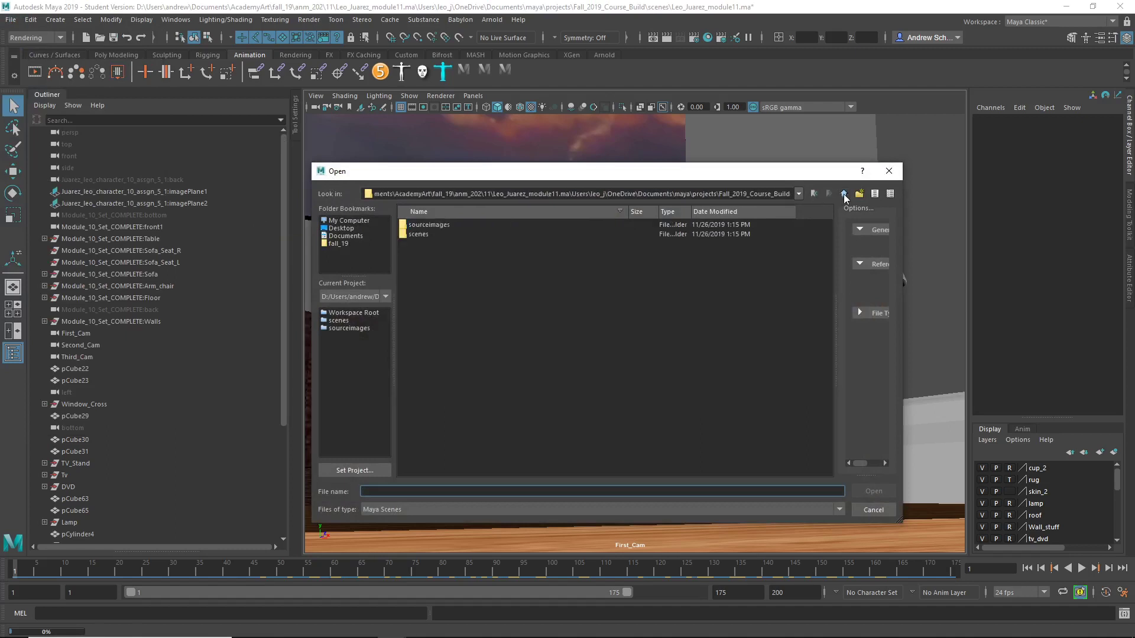
{"action": "left_click", "coordinate": [844, 193]}
{"action": "left_click", "coordinate": [843, 193]}
{"action": "left_click", "coordinate": [844, 194]}
{"action": "left_click", "coordinate": [843, 194]}
{"action": "left_click", "coordinate": [843, 194]}
{"action": "left_click", "coordinate": [844, 194]}
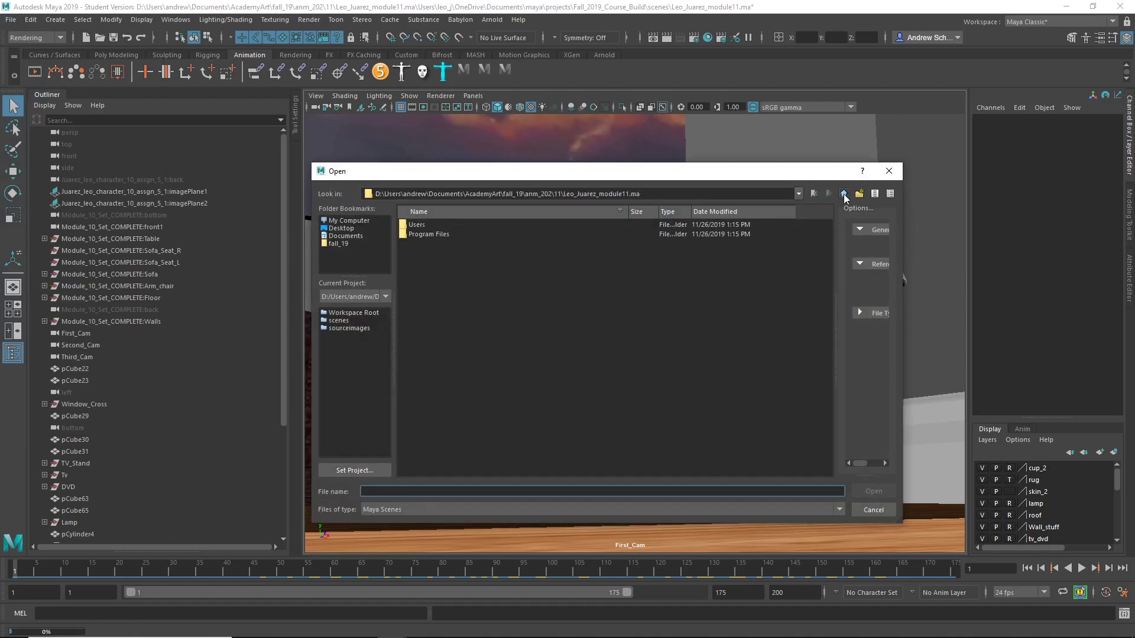
{"action": "left_click", "coordinate": [843, 193]}
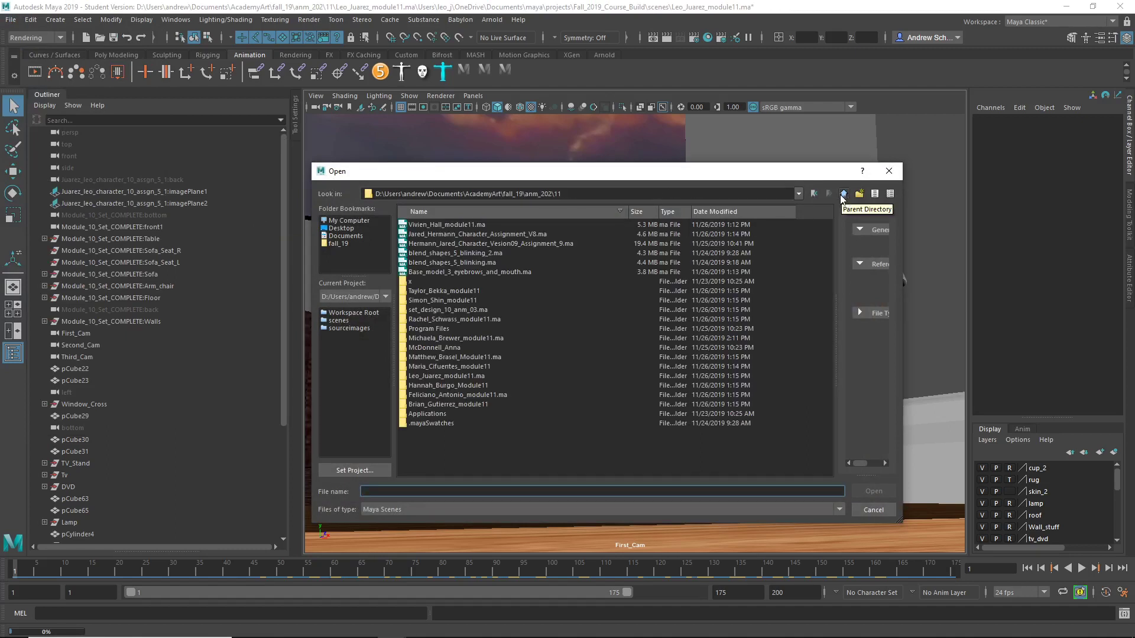
- Check the attachments on the discussion page in Chrome, and open Base_model_3_eyebrows_and_mouth.ma in Maya without saving the current scene
{"action": "key", "text": "alt+Tab"}
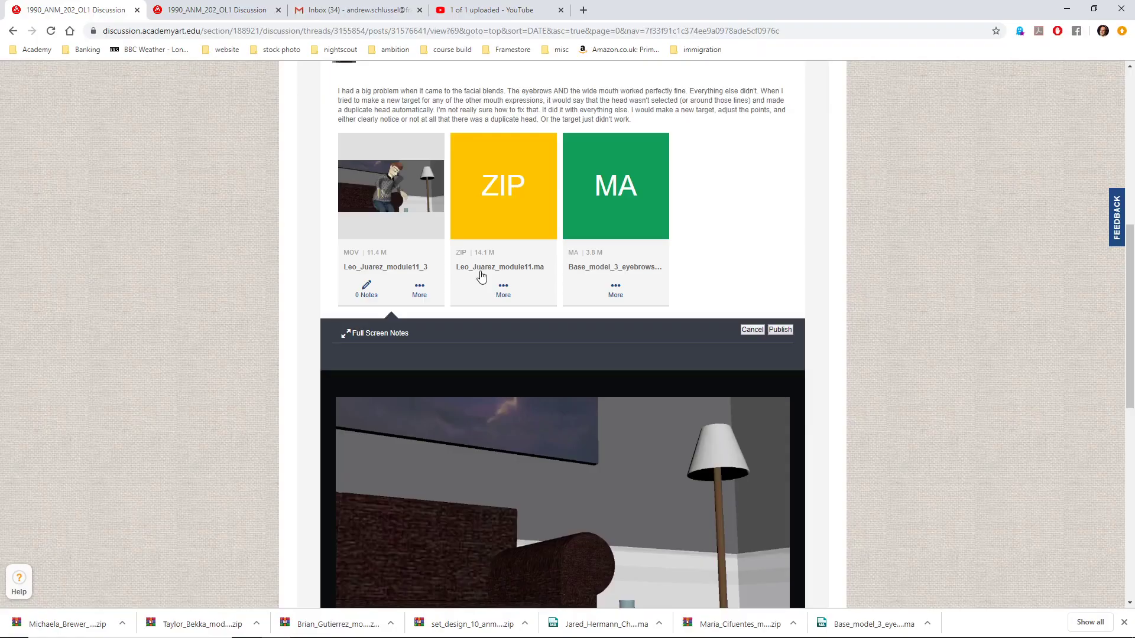
{"action": "key", "text": "alt+Tab"}
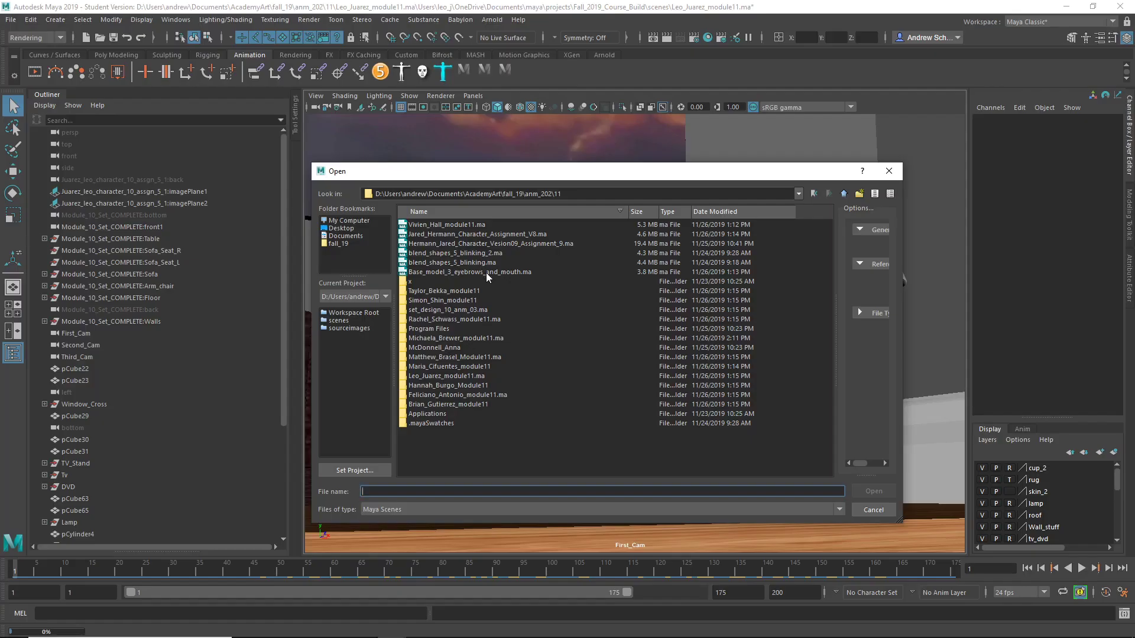
{"action": "double_click", "coordinate": [488, 277]}
{"action": "left_click", "coordinate": [569, 335]}
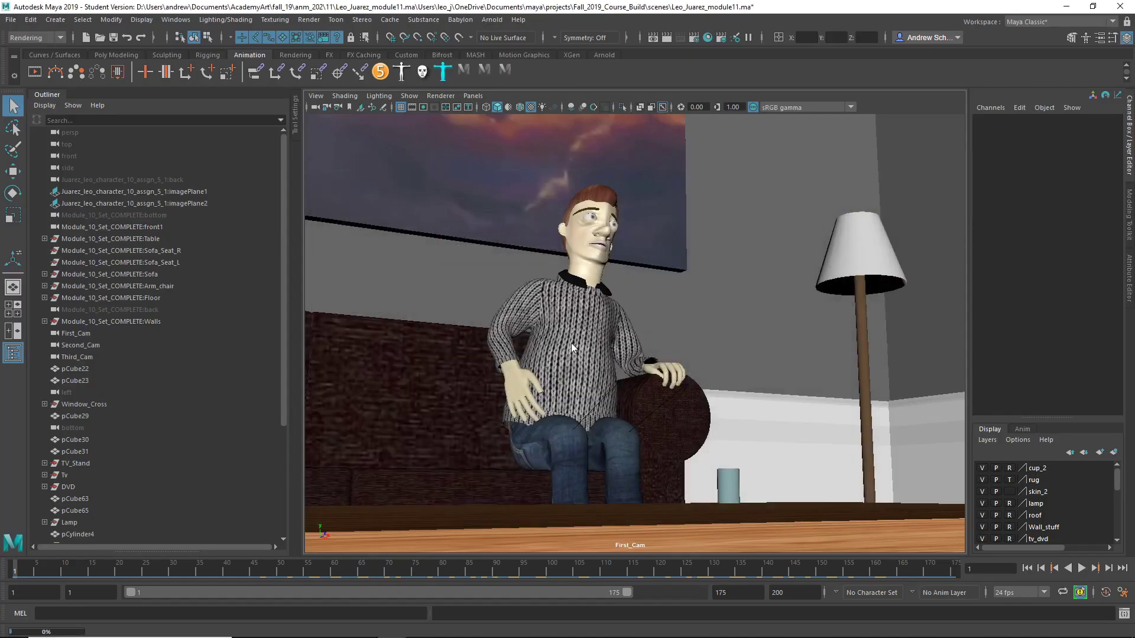
{"action": "left_click", "coordinate": [554, 339]}
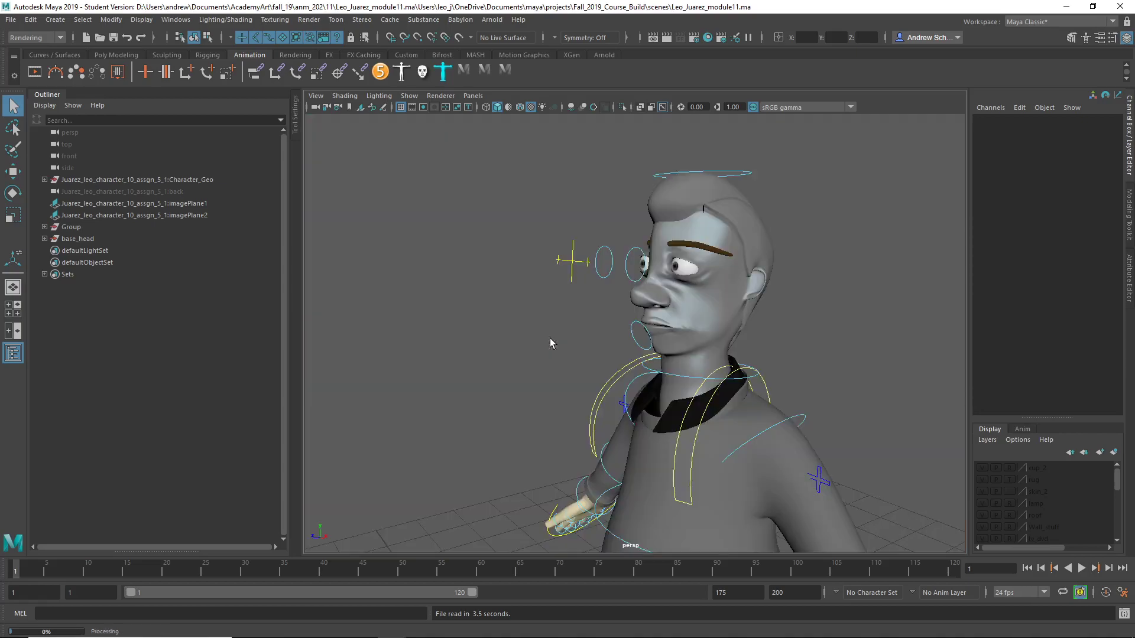
{"action": "left_click_drag", "start_coordinate": [563, 396], "coordinate": [467, 358], "text": "alt"}
{"action": "scroll", "coordinate": [558, 324], "scroll_direction": "down", "scroll_amount": 5}
- Switch to File Explorer and open the 11 folder inside fall_19\anm_202
{"action": "key", "text": "alt+Tab"}
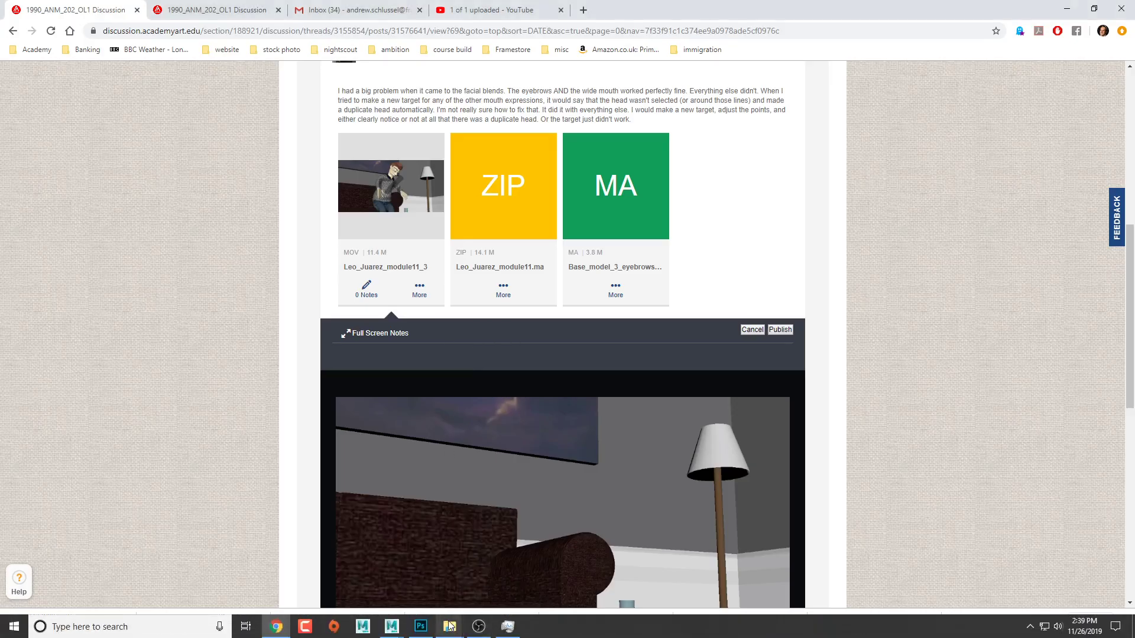
{"action": "mouse_move", "coordinate": [450, 626]}
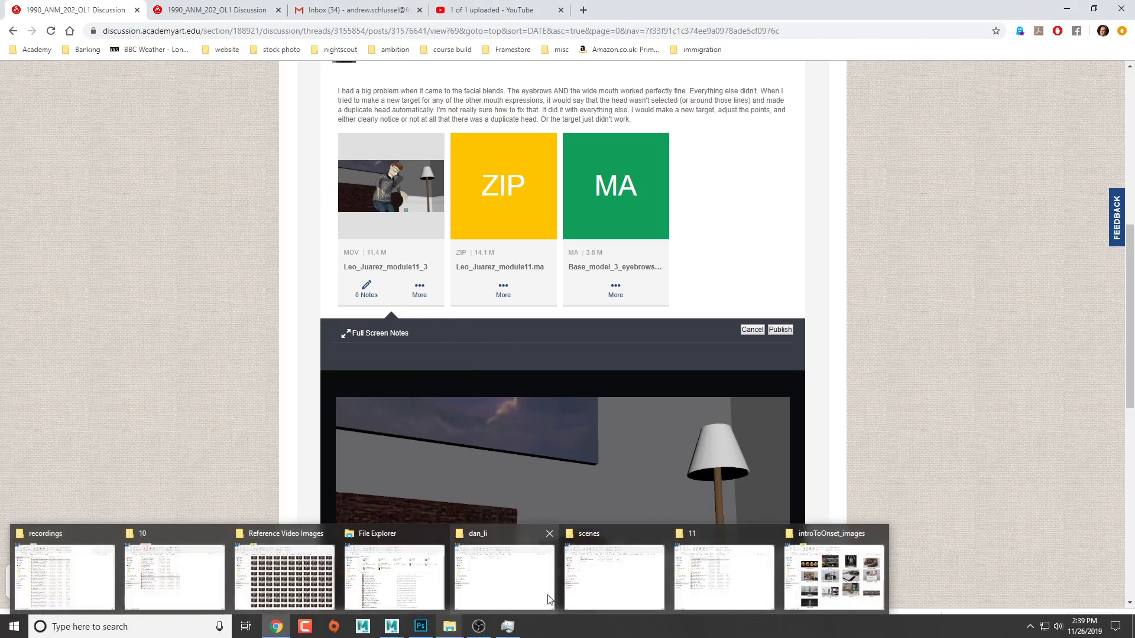
{"action": "left_click", "coordinate": [674, 565]}
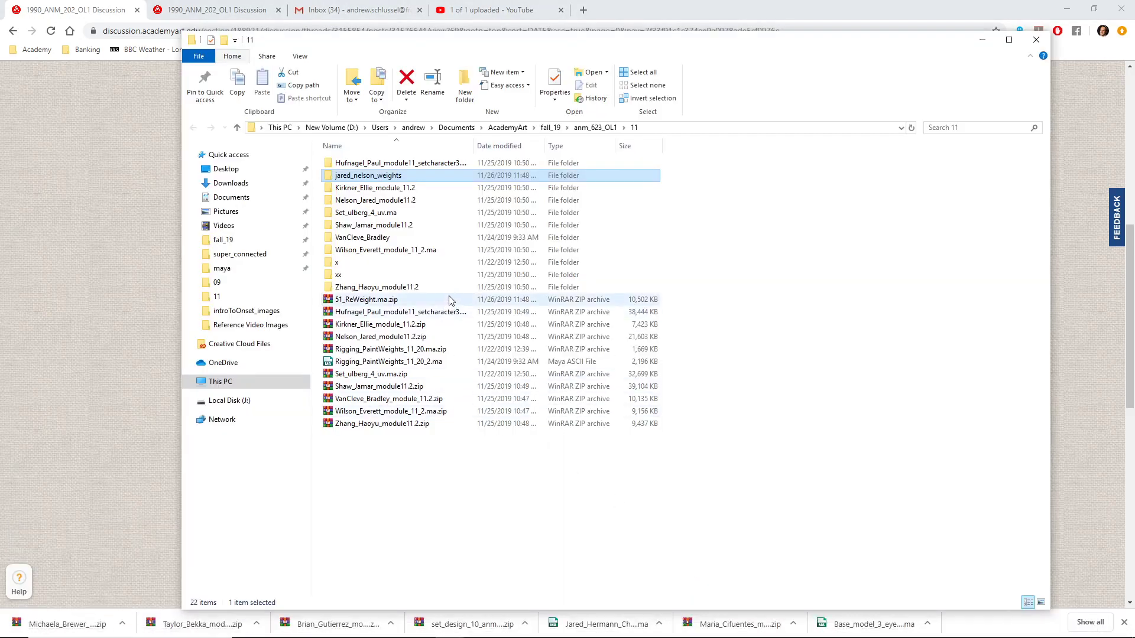
{"action": "left_click", "coordinate": [550, 128]}
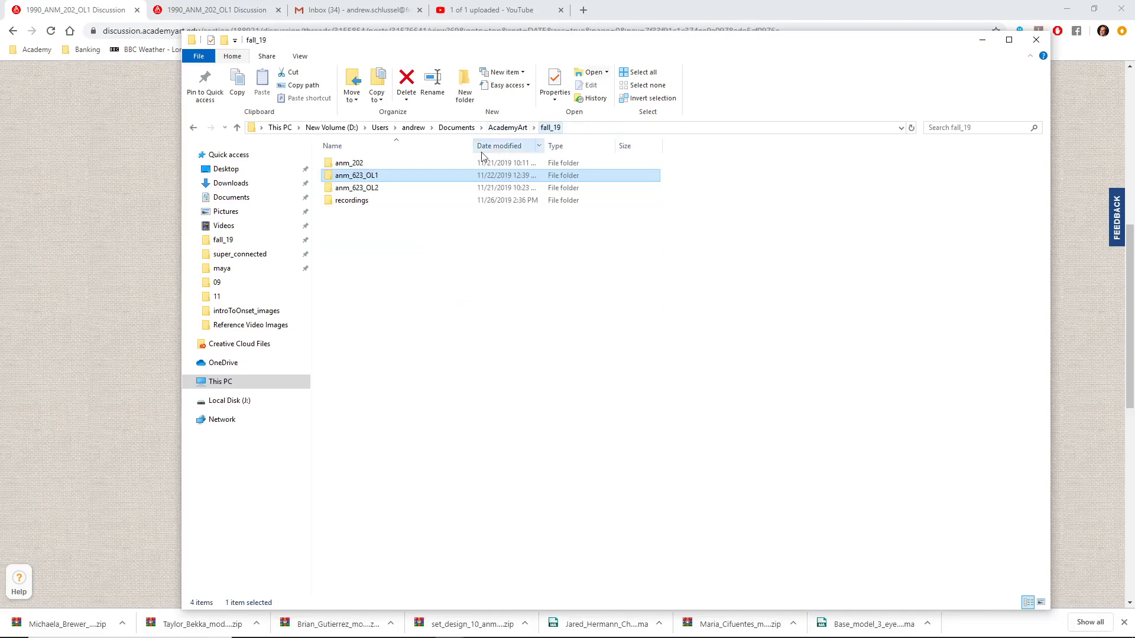
{"action": "double_click", "coordinate": [393, 167]}
{"action": "double_click", "coordinate": [382, 287]}
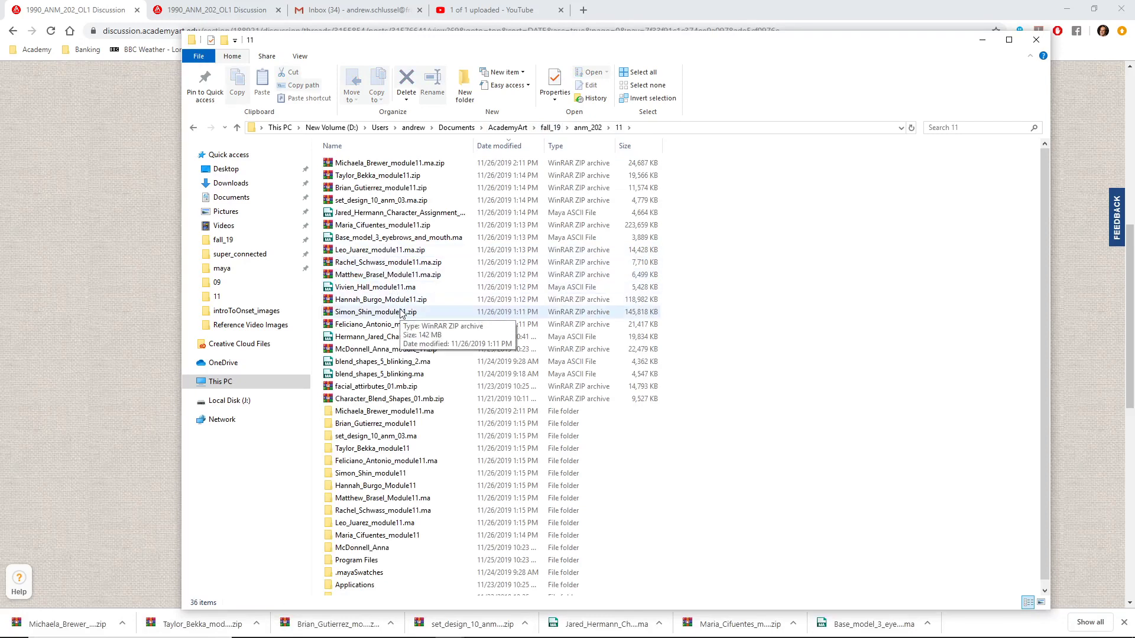
- Copy Base_model_3_eyebrows_and_mouth.ma into the scenes folder of the student's Fall_2019_Course_Build project
{"action": "scroll", "coordinate": [452, 323], "scroll_direction": "down", "scroll_amount": 1}
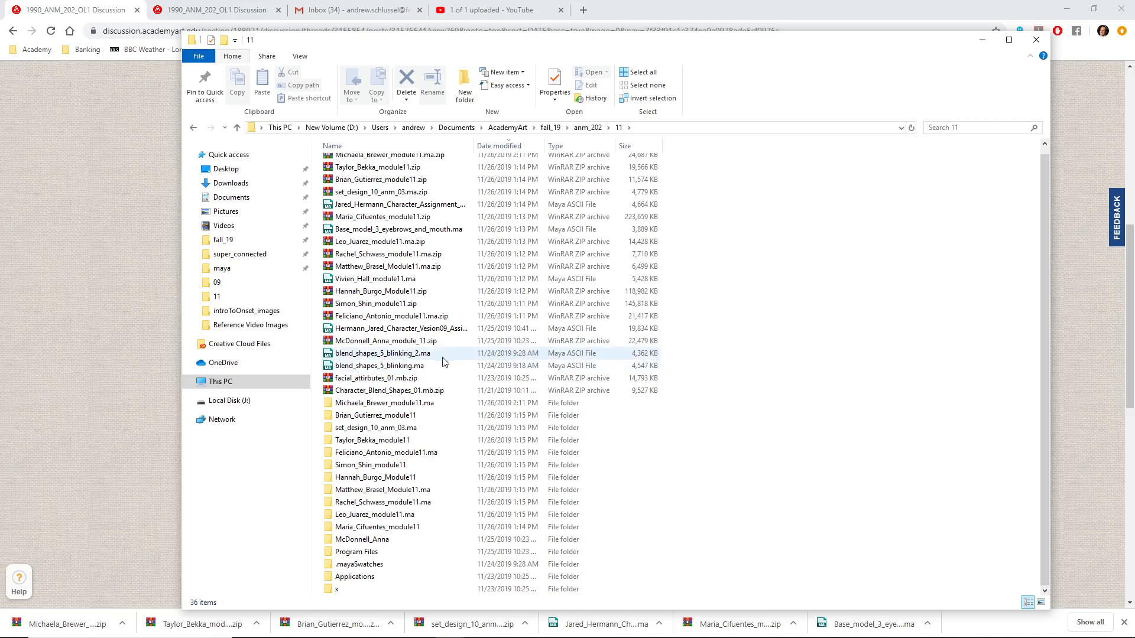
{"action": "left_click", "coordinate": [422, 234]}
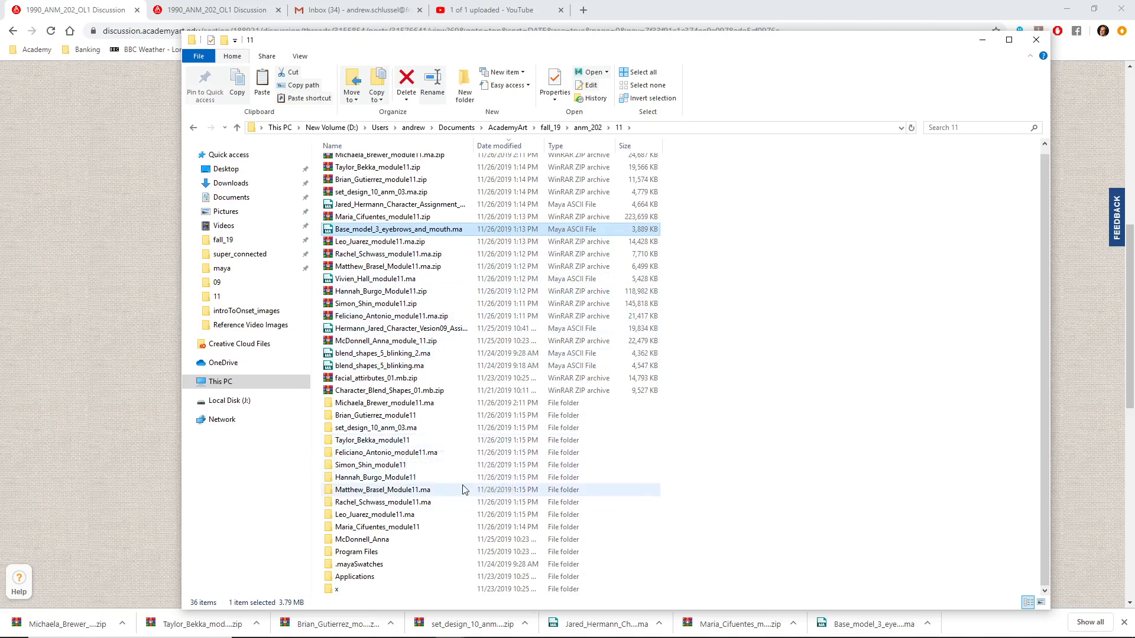
{"action": "double_click", "coordinate": [432, 515]}
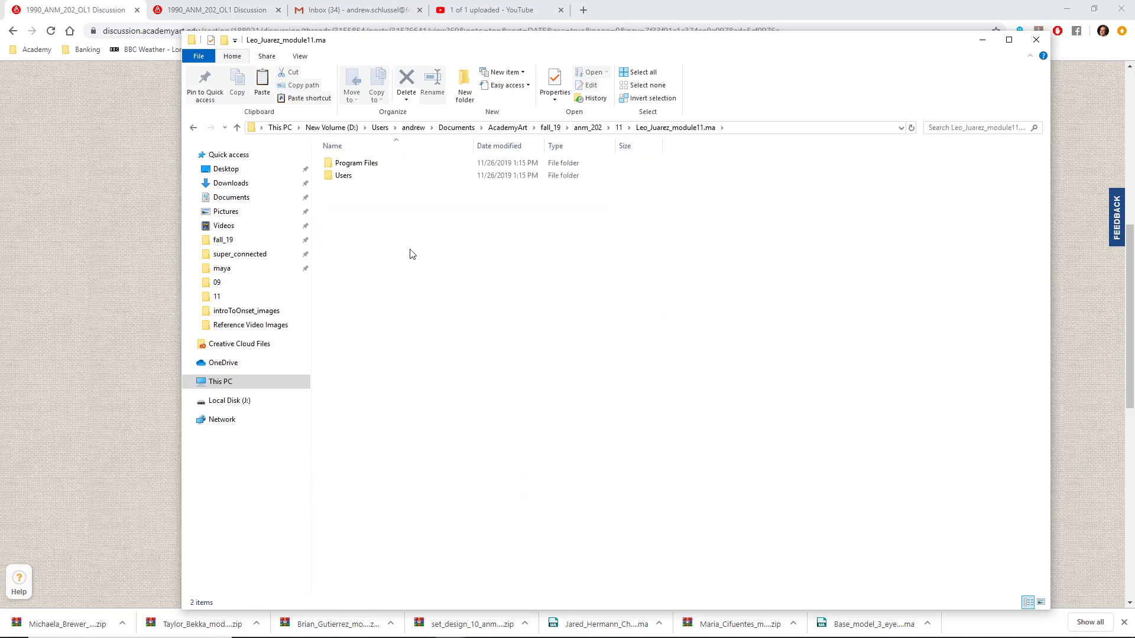
{"action": "double_click", "coordinate": [373, 175]}
{"action": "double_click", "coordinate": [373, 166]}
{"action": "double_click", "coordinate": [374, 165]}
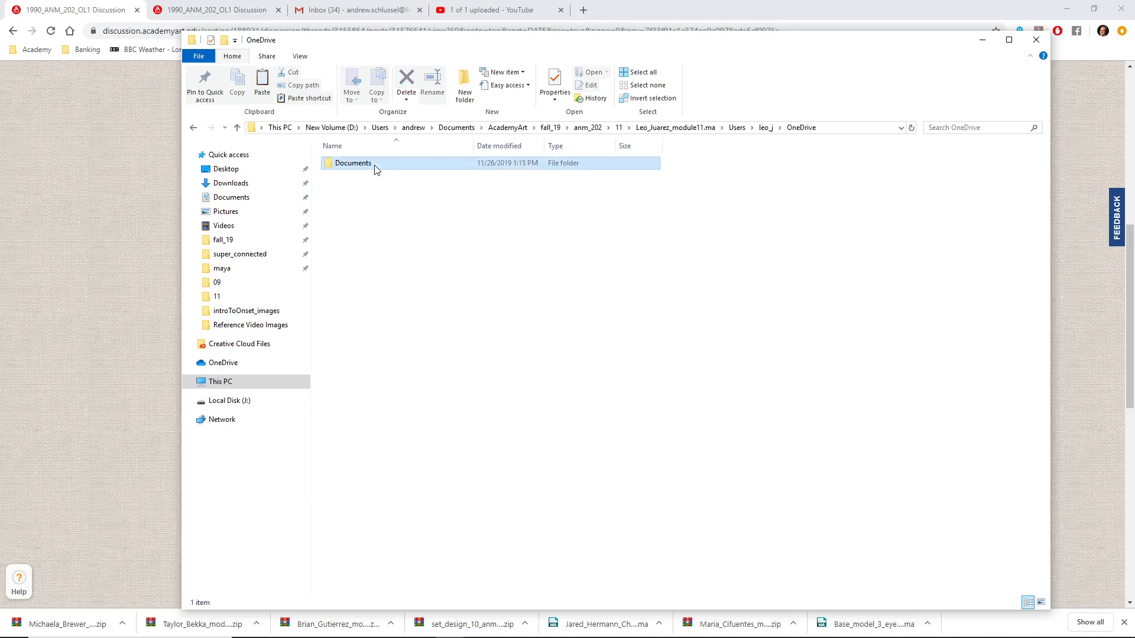
{"action": "double_click", "coordinate": [375, 166]}
{"action": "double_click", "coordinate": [374, 166]}
{"action": "double_click", "coordinate": [374, 165]}
{"action": "double_click", "coordinate": [374, 165]}
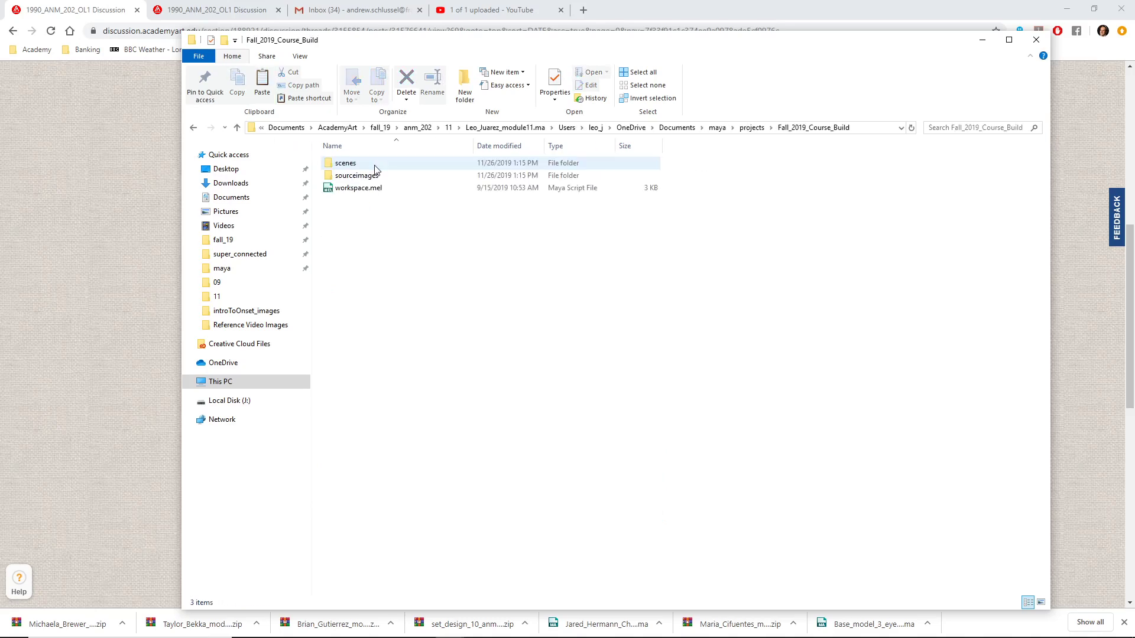
{"action": "double_click", "coordinate": [374, 165]}
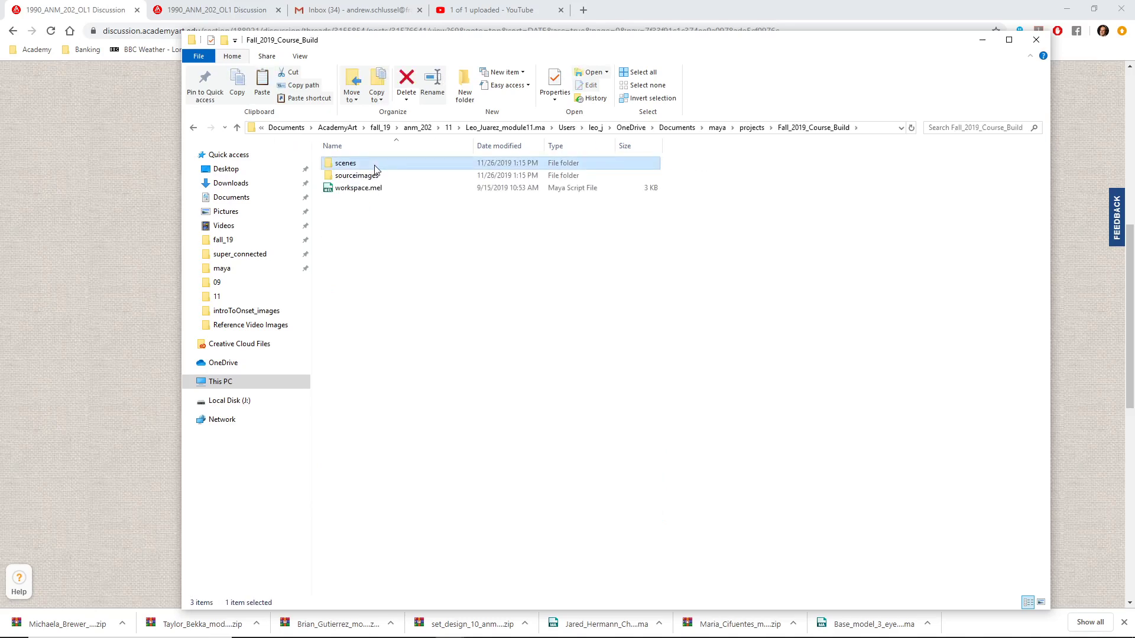
{"action": "left_click", "coordinate": [451, 311]}
- Switch back to Maya and examine the base model character's face up close
{"action": "key", "text": "alt+Tab"}
{"action": "key", "text": "alt+Tab"}
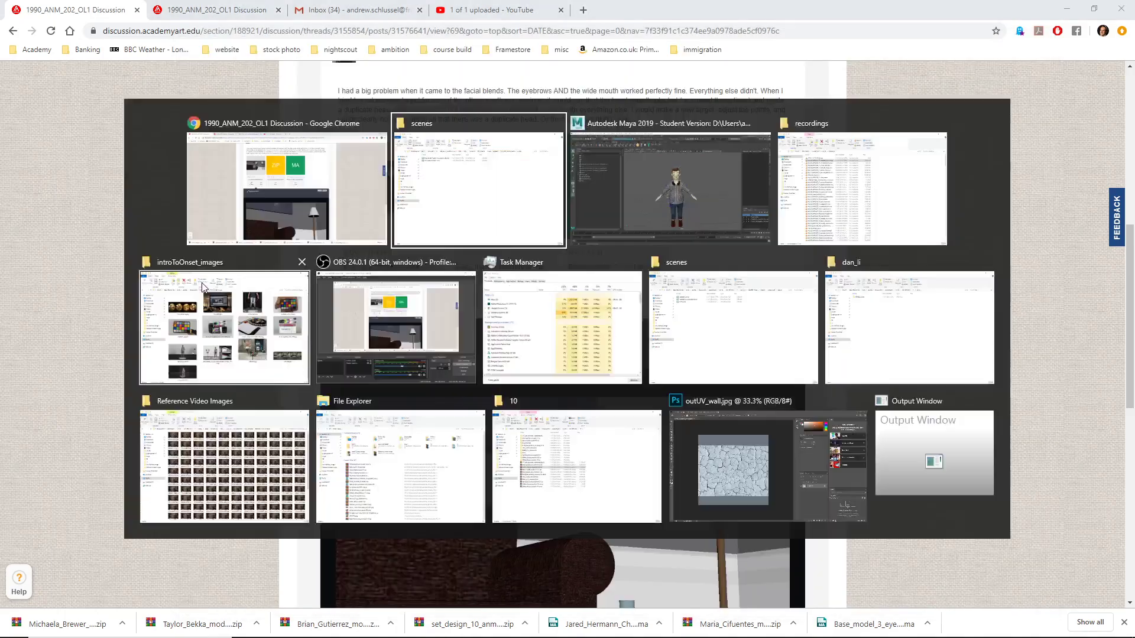
{"action": "key", "text": "alt+Tab"}
{"action": "key", "text": "alt+Tab"}
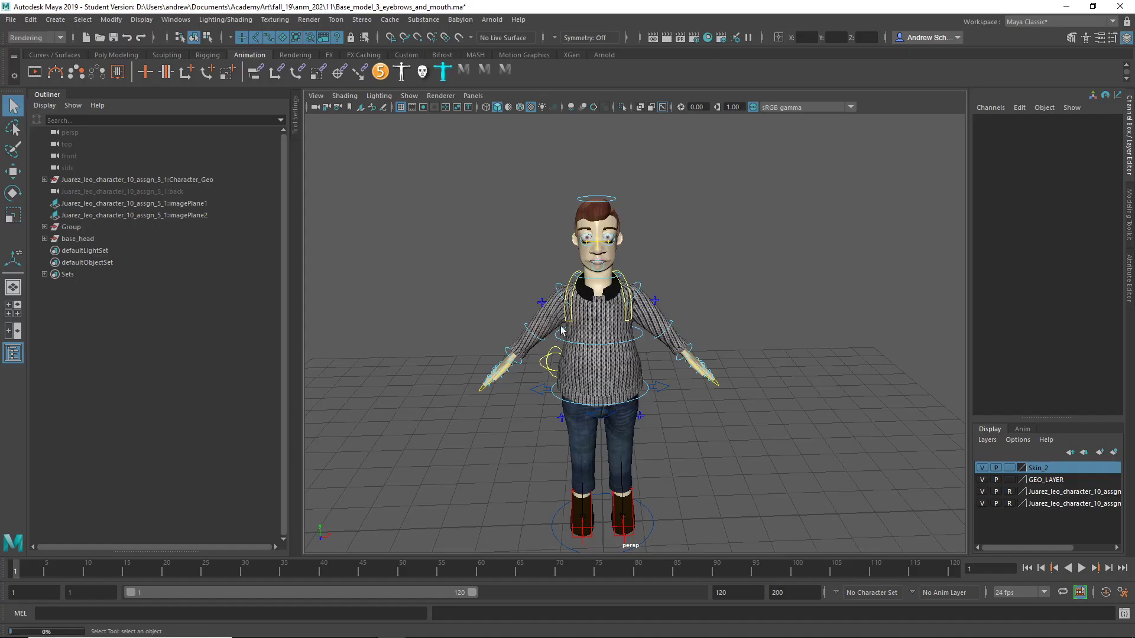
{"action": "left_click_drag", "start_coordinate": [541, 383], "coordinate": [496, 337], "text": "alt"}
{"action": "right_click_drag", "start_coordinate": [497, 337], "coordinate": [656, 395], "text": "alt"}
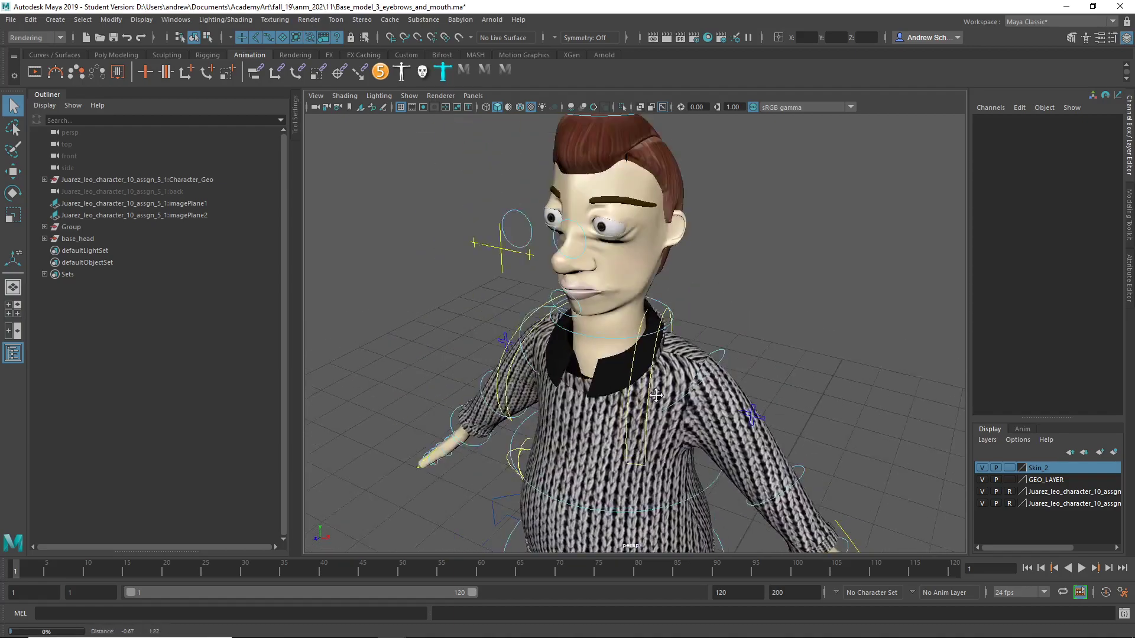
{"action": "left_click_drag", "start_coordinate": [656, 394], "coordinate": [698, 334], "text": "alt"}
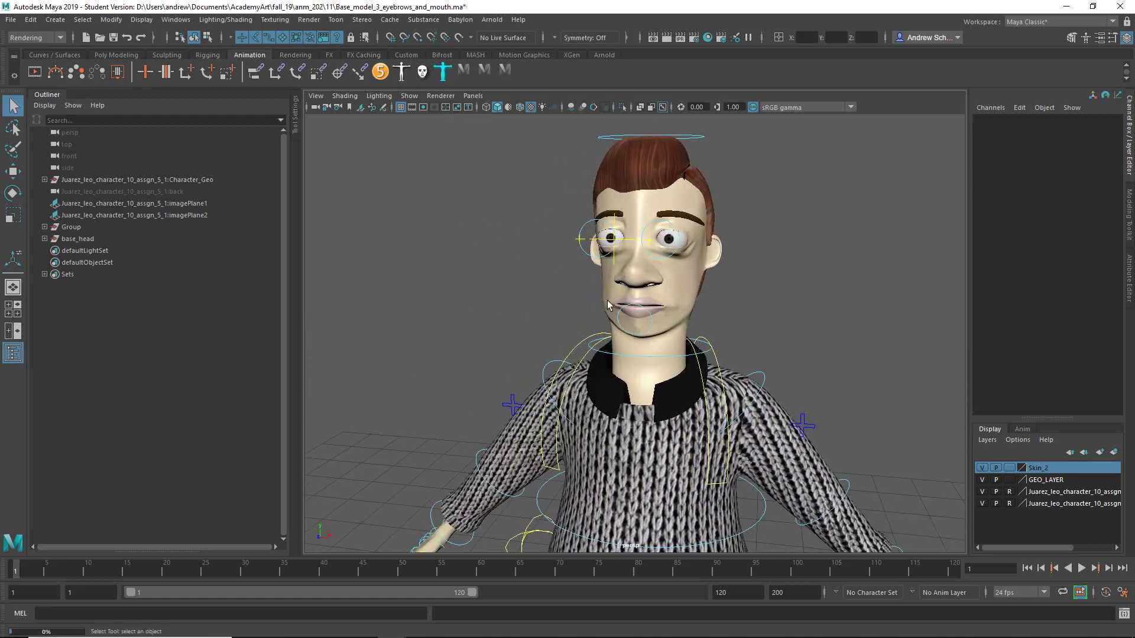
- Start opening a scene and browse to the Fall_2019_Course_Build project inside the student's module 11 folder
{"action": "left_click", "coordinate": [11, 21]}
{"action": "left_click", "coordinate": [35, 41]}
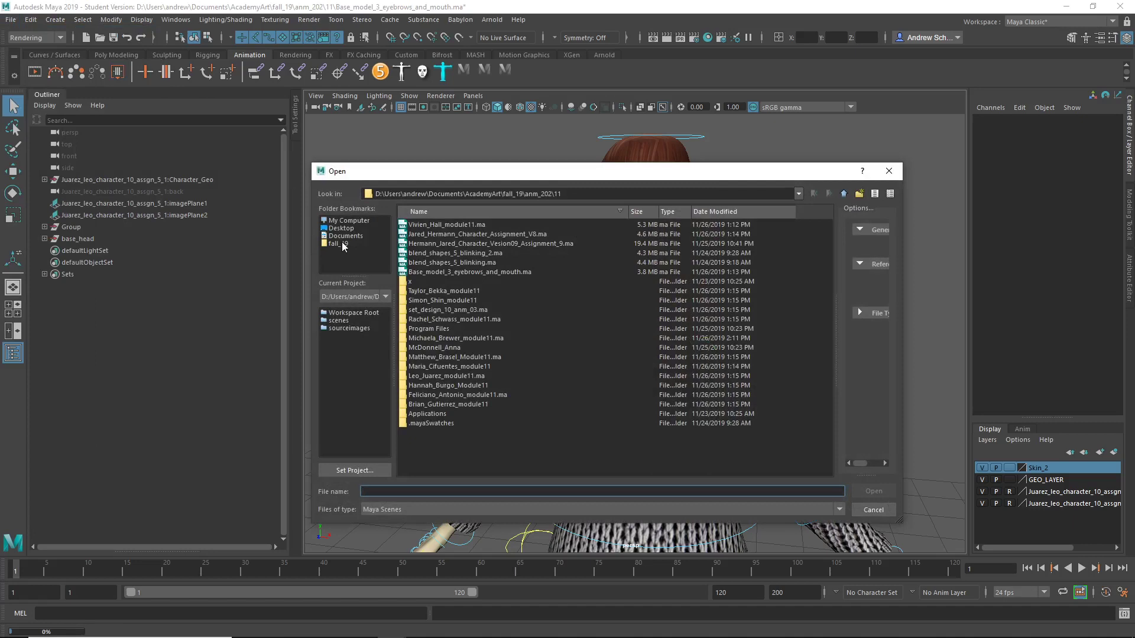
{"action": "double_click", "coordinate": [484, 377]}
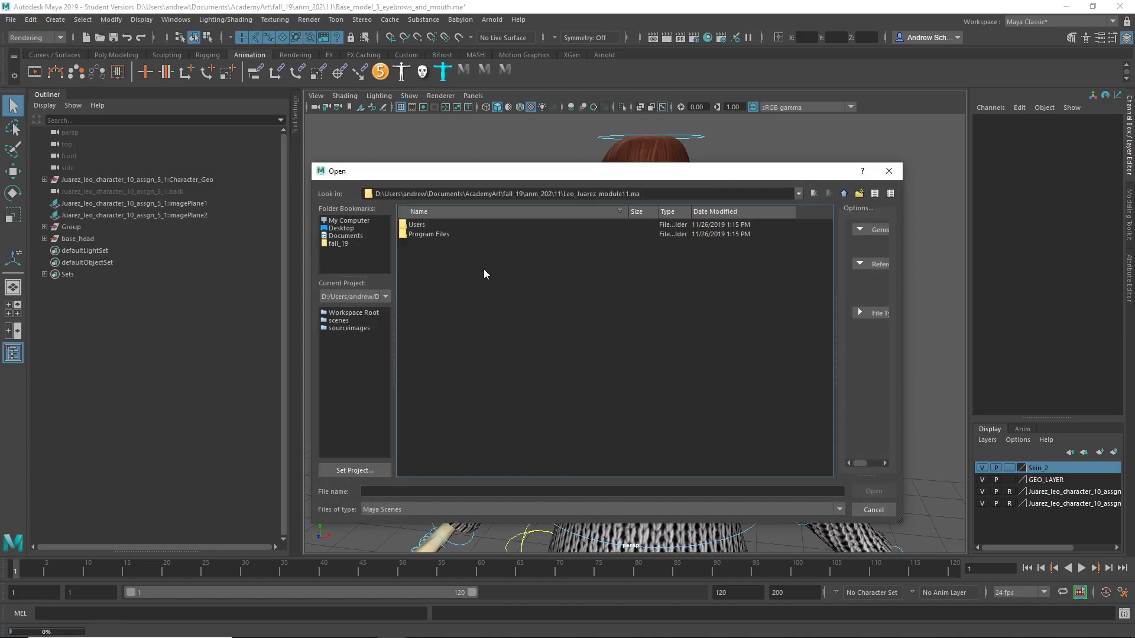
{"action": "double_click", "coordinate": [448, 225]}
{"action": "double_click", "coordinate": [447, 224]}
{"action": "double_click", "coordinate": [447, 225]}
{"action": "left_click", "coordinate": [447, 225]}
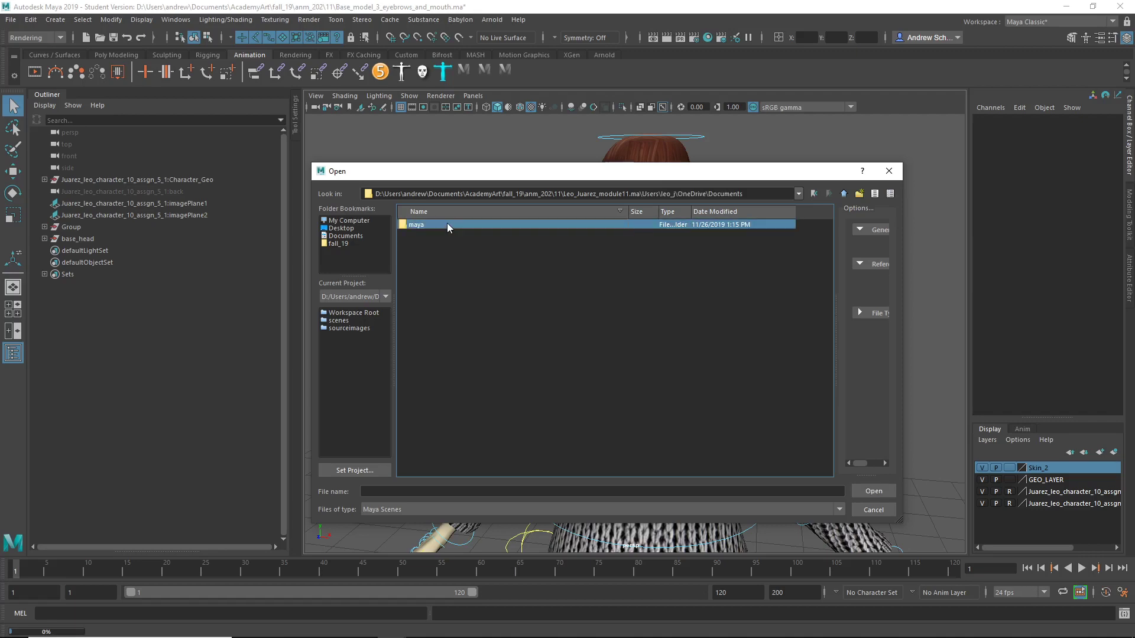
{"action": "double_click", "coordinate": [446, 225]}
{"action": "double_click", "coordinate": [446, 224]}
{"action": "double_click", "coordinate": [447, 225]}
{"action": "left_click", "coordinate": [443, 234]}
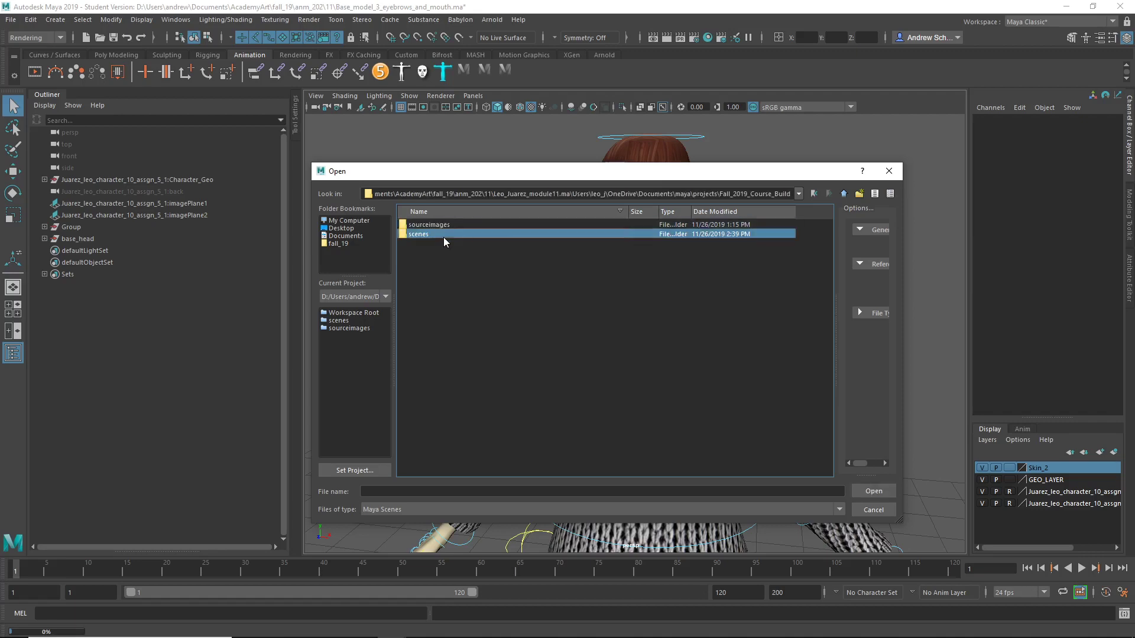
- Open the student's module 11 scene from the scenes folder without saving the base model, accepting the student version notice
{"action": "double_click", "coordinate": [443, 234]}
{"action": "double_click", "coordinate": [432, 224]}
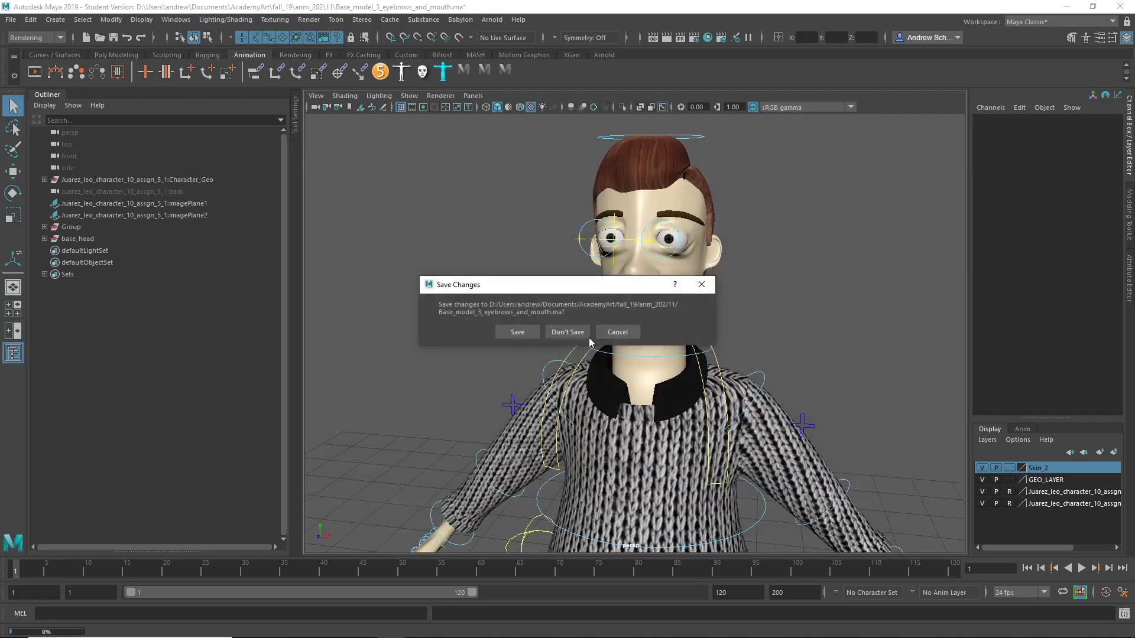
{"action": "left_click", "coordinate": [564, 332]}
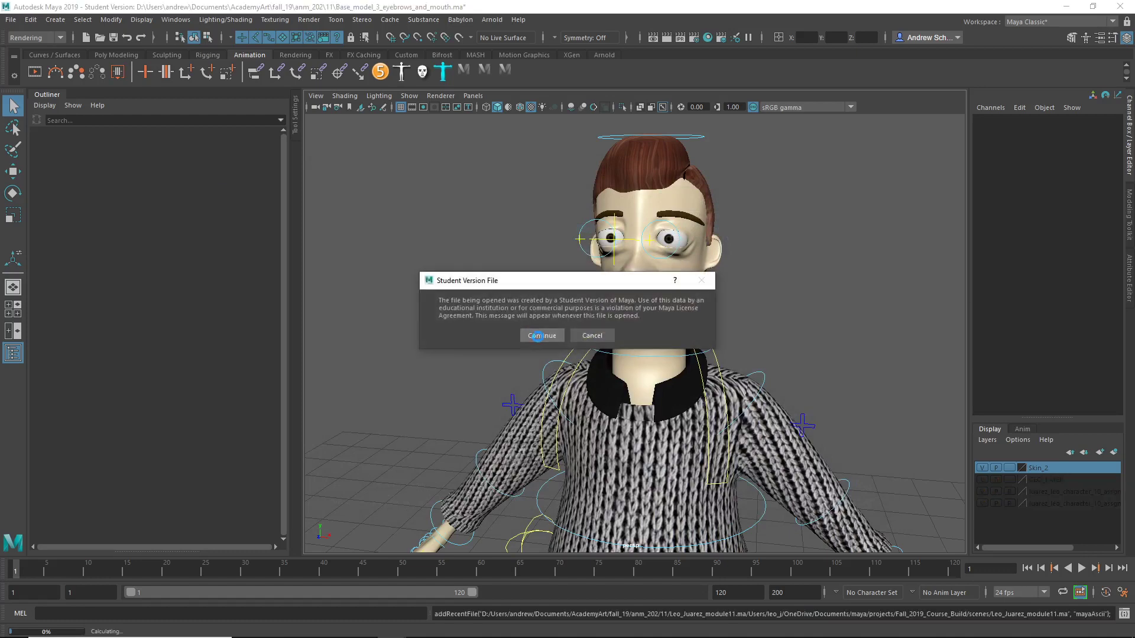
{"action": "left_click", "coordinate": [537, 336]}
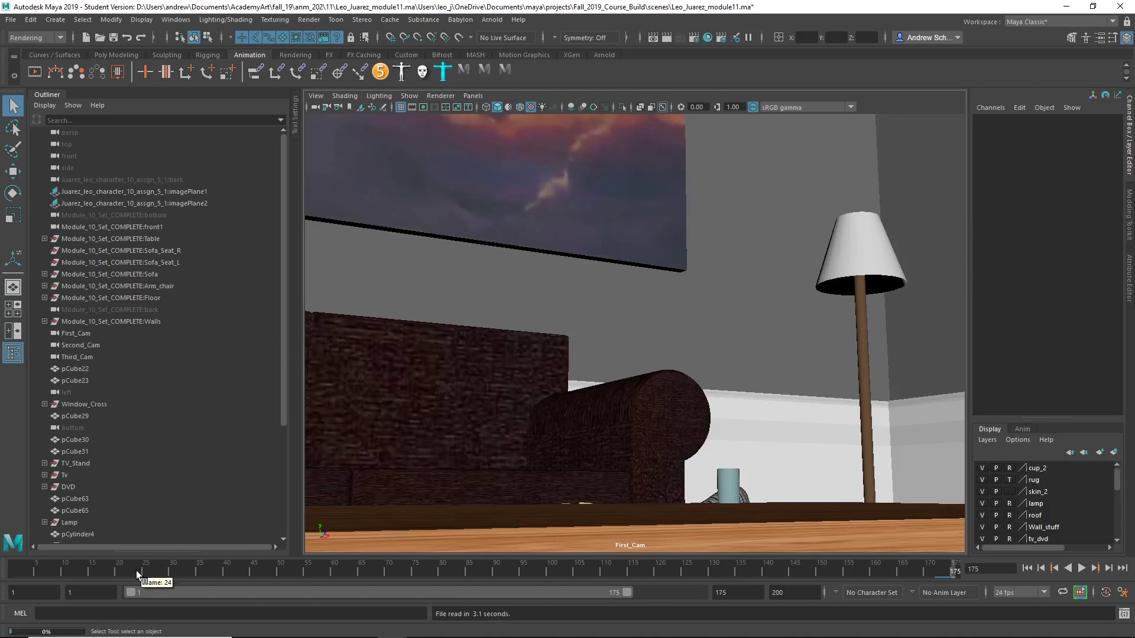
- Go to frame 1 and show the character rig's control curves in the First_Cam view
{"action": "left_click", "coordinate": [15, 571]}
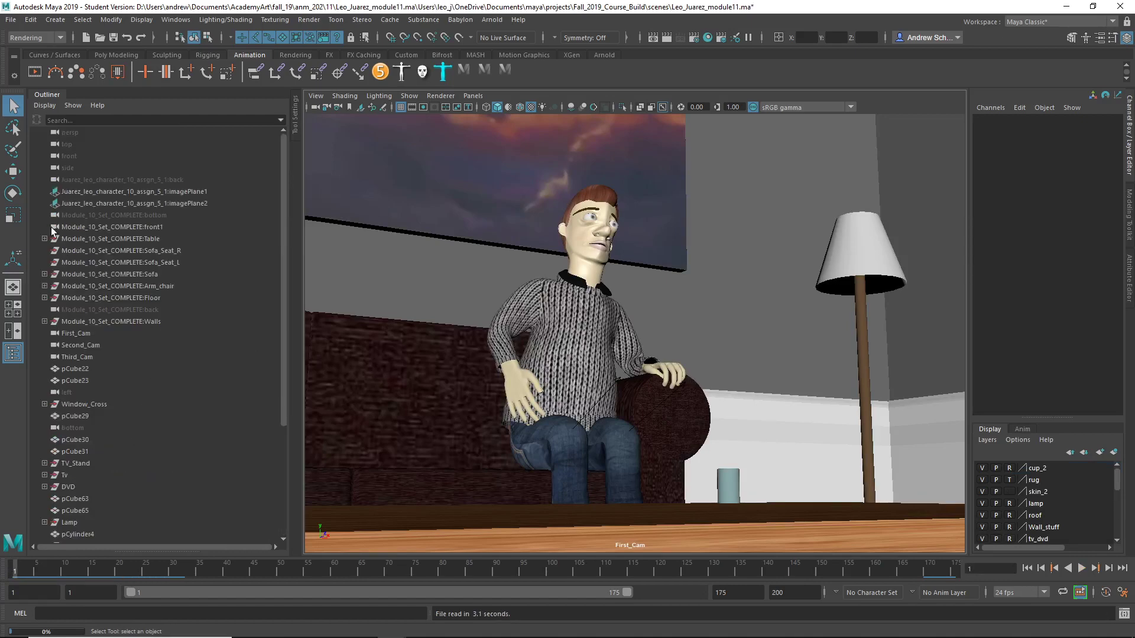
{"action": "left_click", "coordinate": [409, 95]}
{"action": "left_click", "coordinate": [417, 159]}
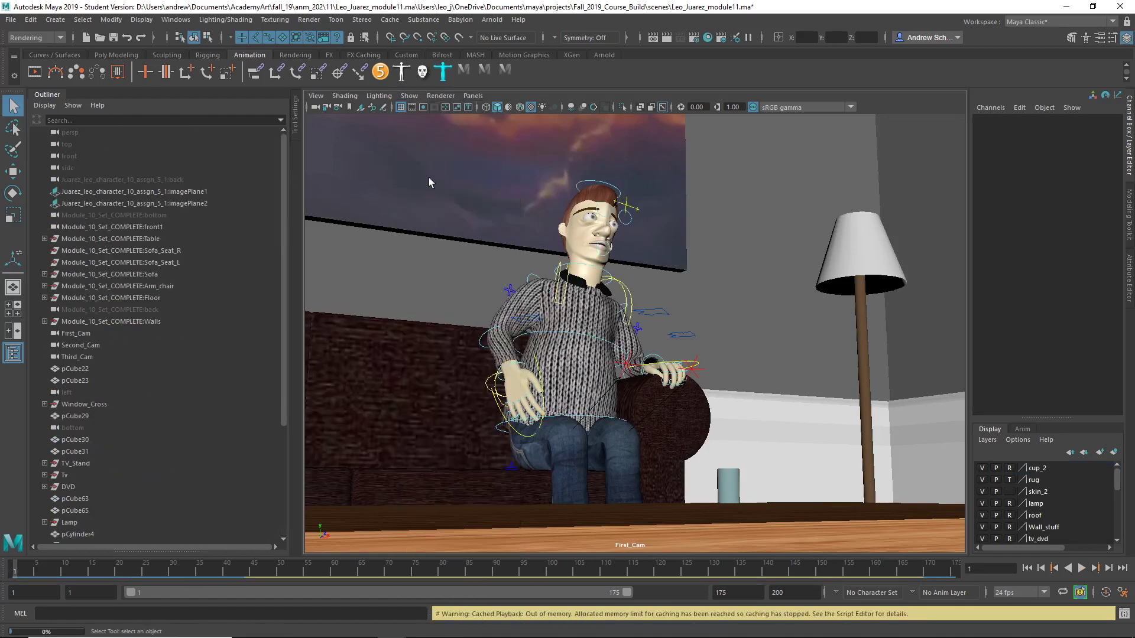
- Select the character's geometry group in the Outliner, locating it from the character's hair mesh
{"action": "left_click", "coordinate": [598, 190]}
{"action": "scroll", "coordinate": [185, 371], "scroll_direction": "down", "scroll_amount": 5}
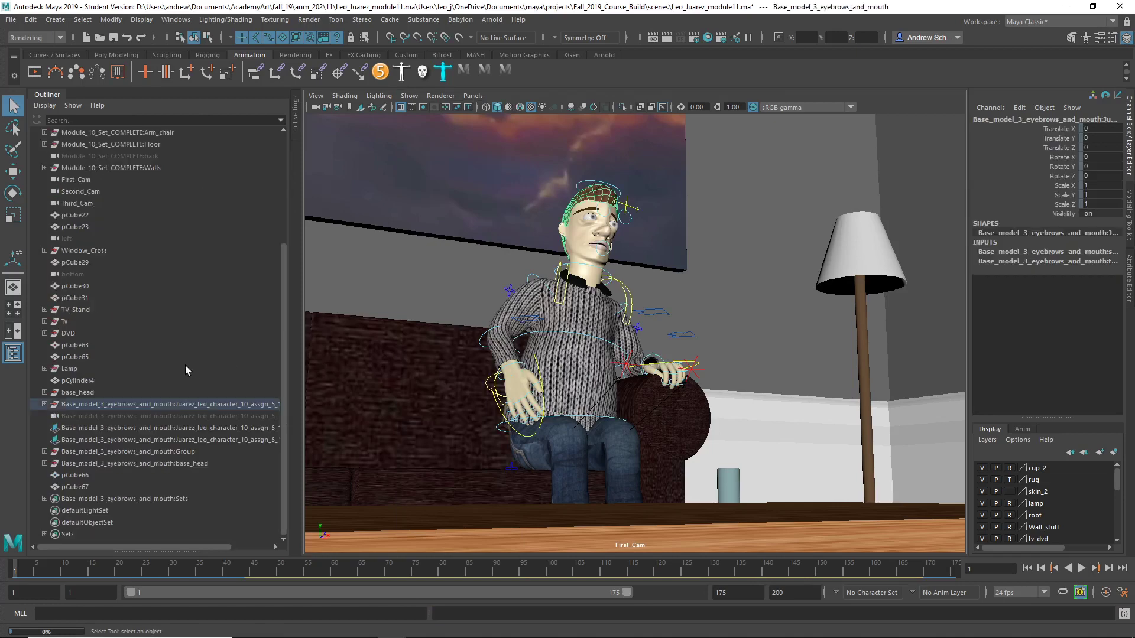
{"action": "left_click", "coordinate": [147, 406]}
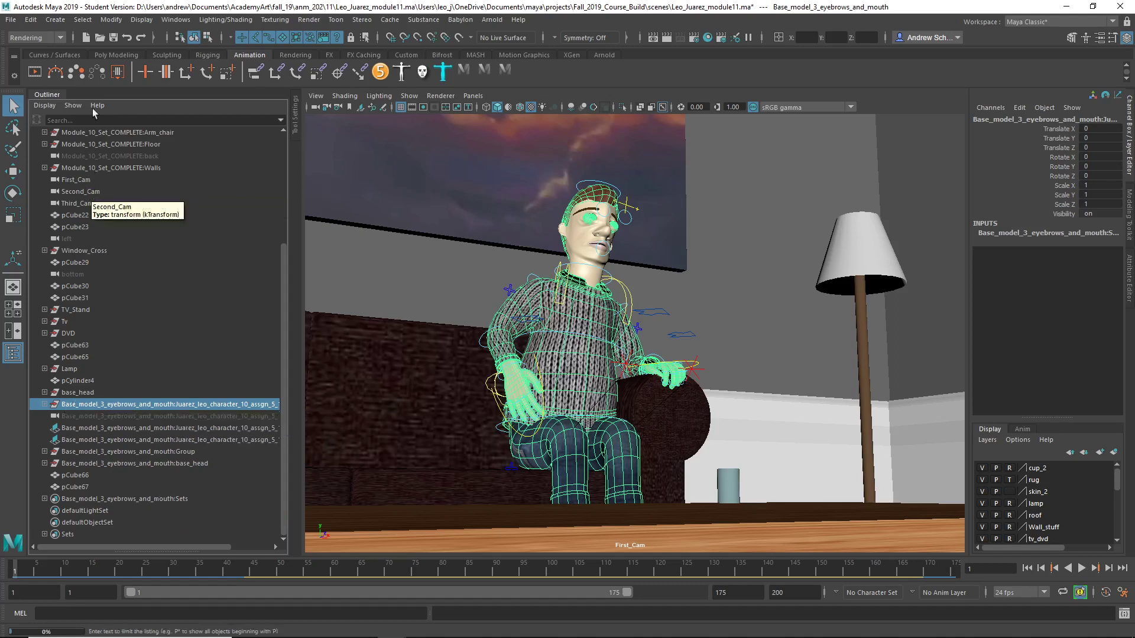
- Check the animImportExport plug-in's load status in the Plug-in Manager
{"action": "left_click", "coordinate": [176, 20]}
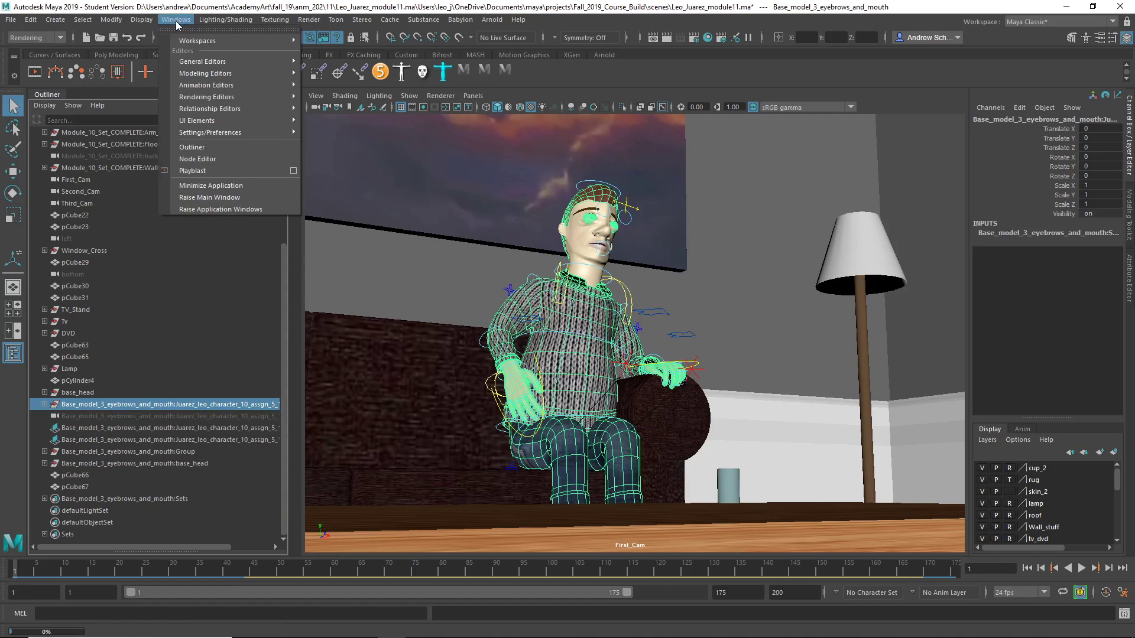
{"action": "mouse_move", "coordinate": [221, 134]}
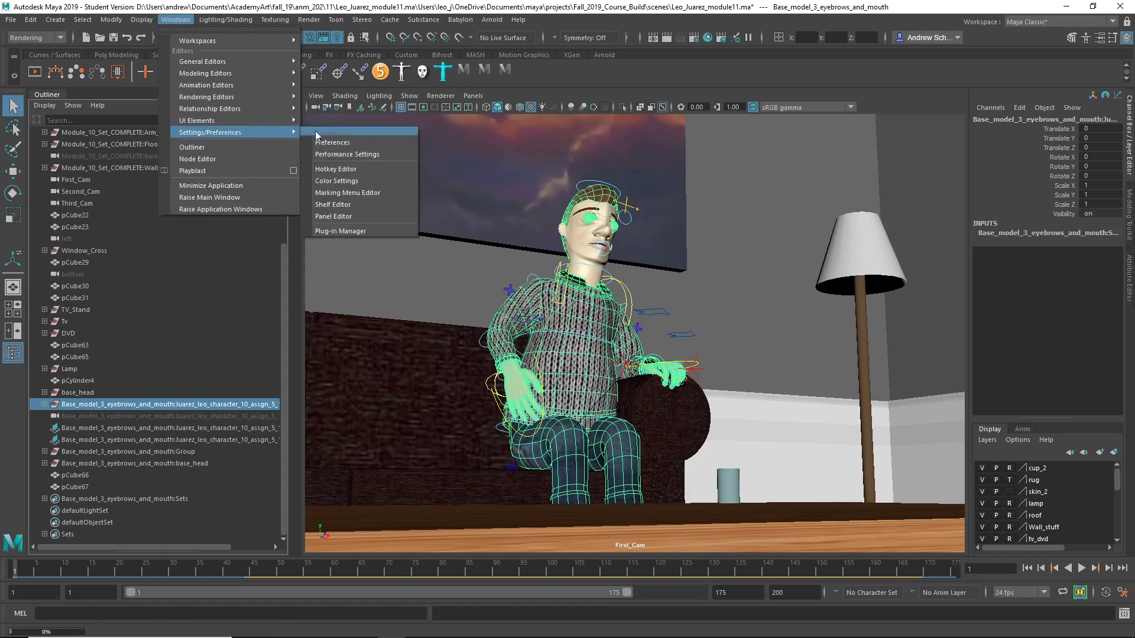
{"action": "left_click", "coordinate": [361, 231]}
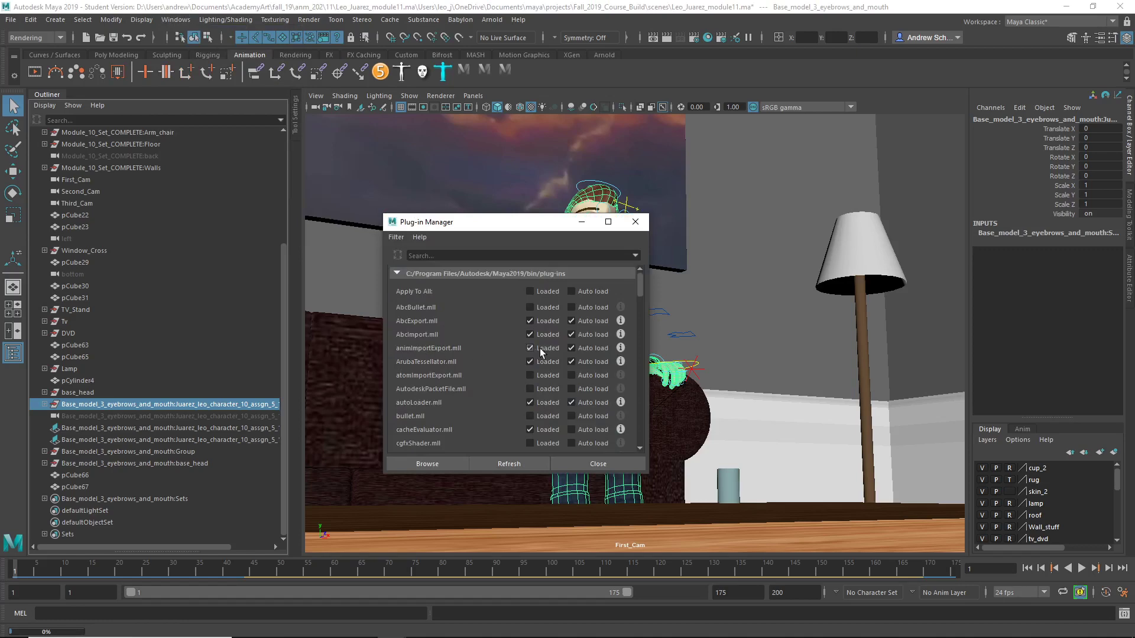
{"action": "left_click", "coordinate": [633, 223]}
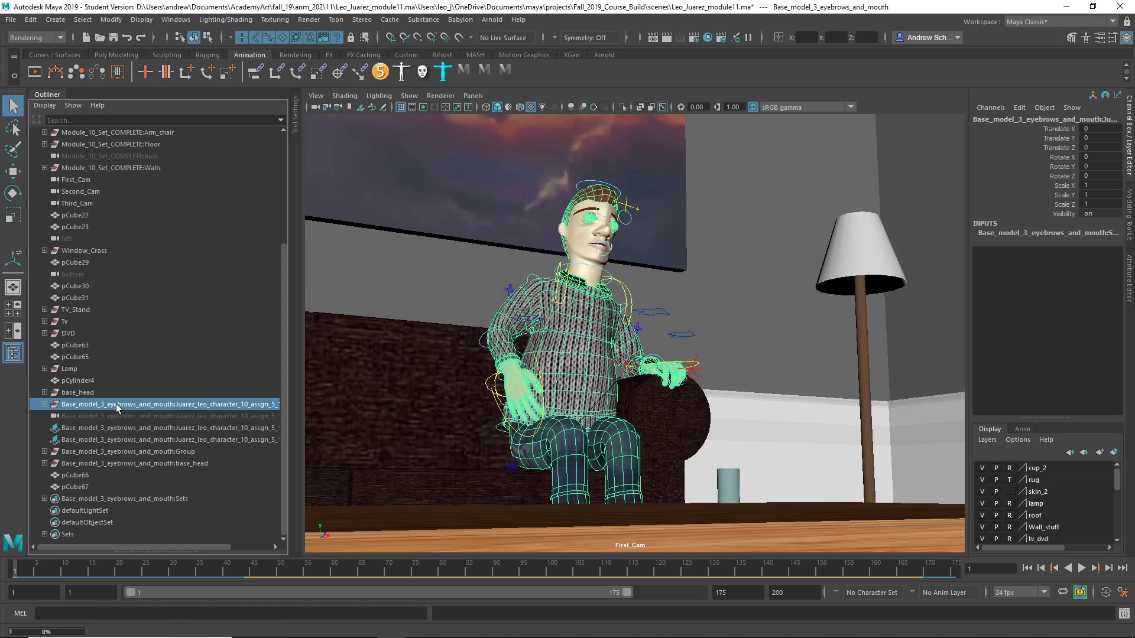
- Try to export the selected character geometry group's animation as an animExport file named module_11_animation in the scenes folder
{"action": "left_click", "coordinate": [11, 20]}
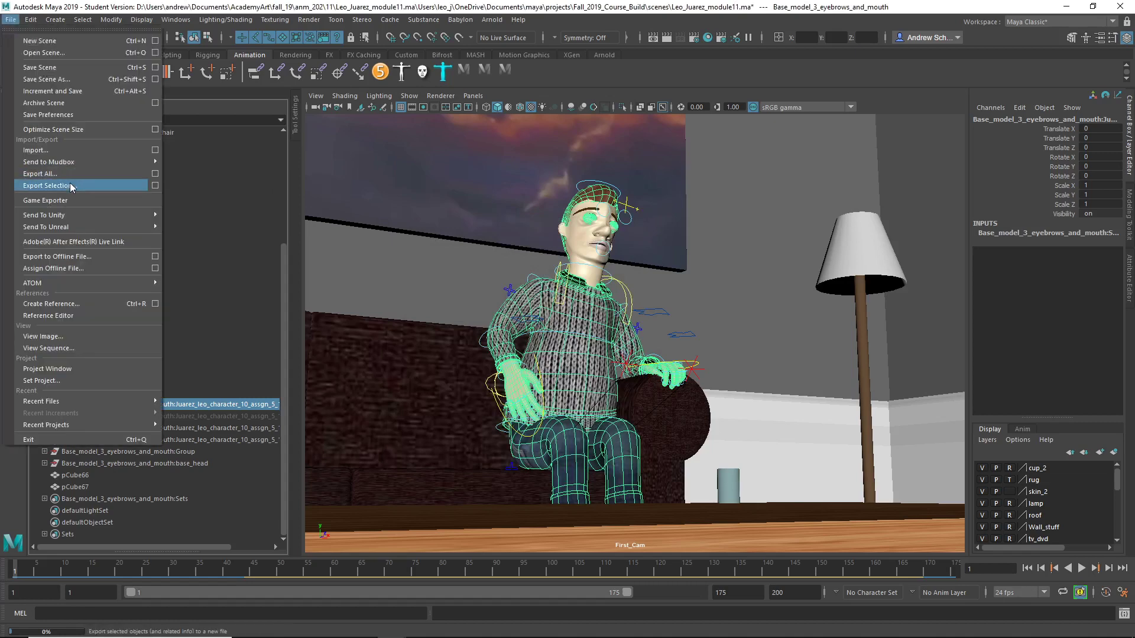
{"action": "left_click", "coordinate": [155, 186]}
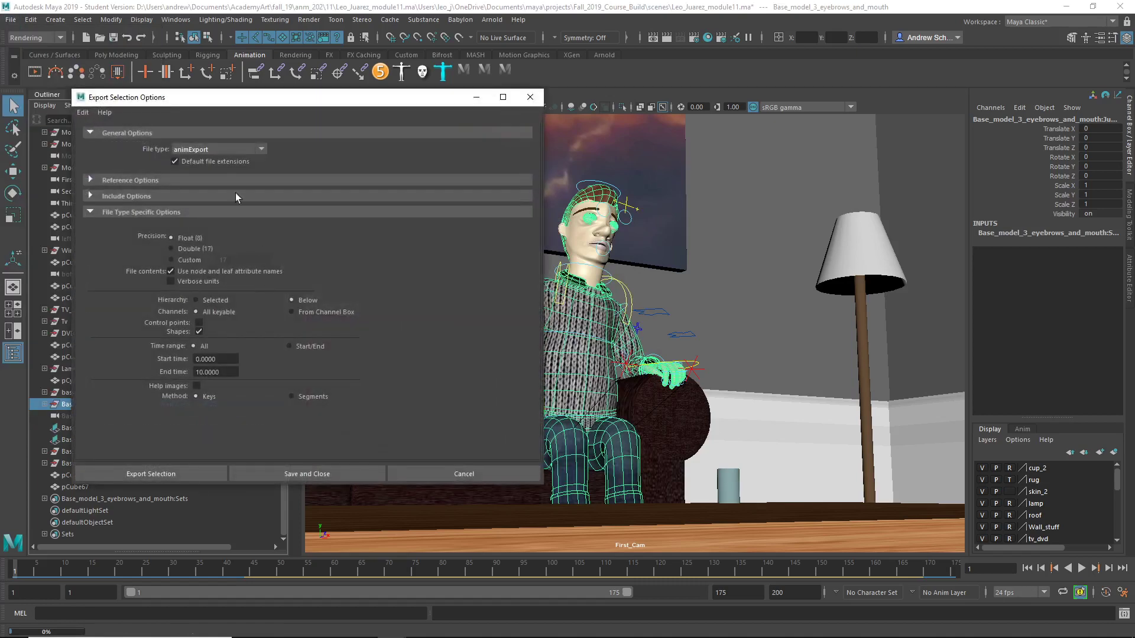
{"action": "left_click", "coordinate": [211, 149]}
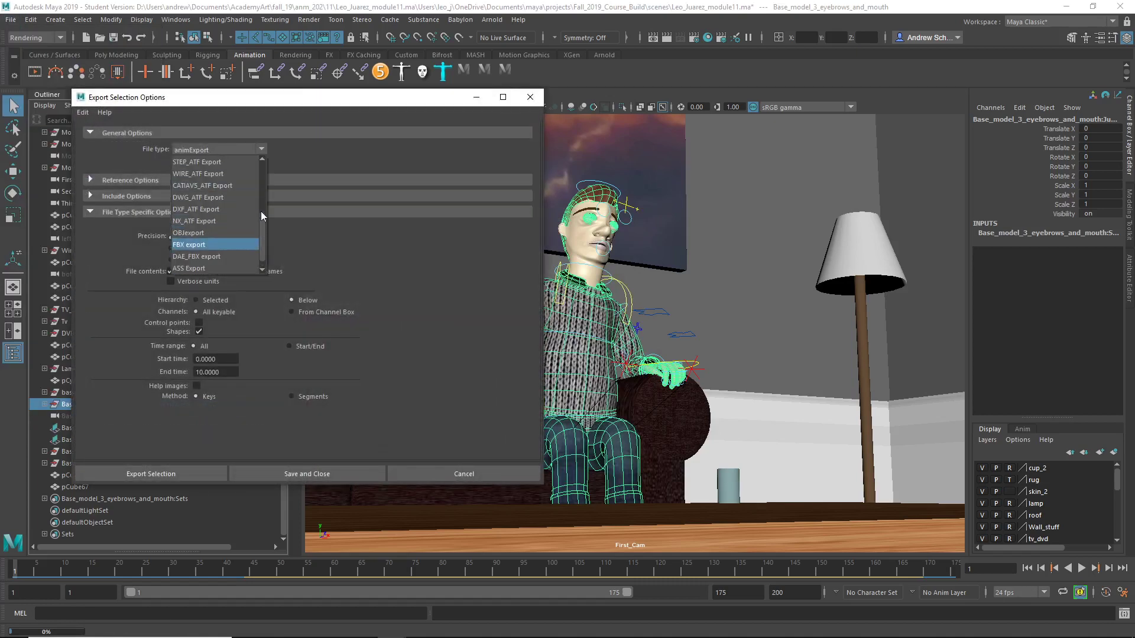
{"action": "left_click", "coordinate": [252, 268]}
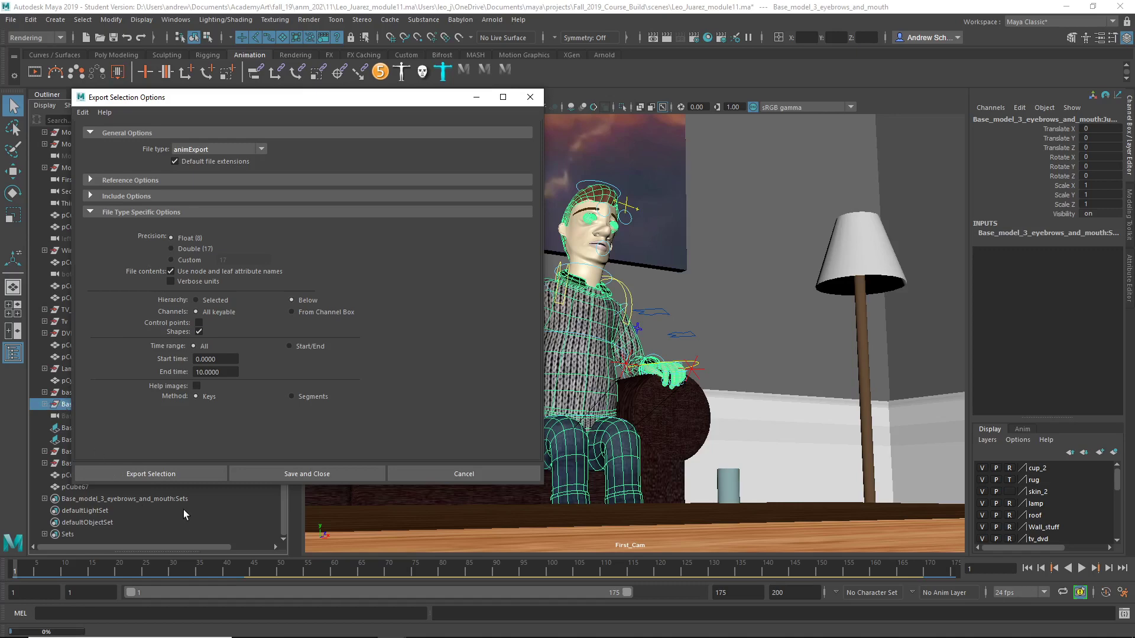
{"action": "left_click", "coordinate": [186, 476]}
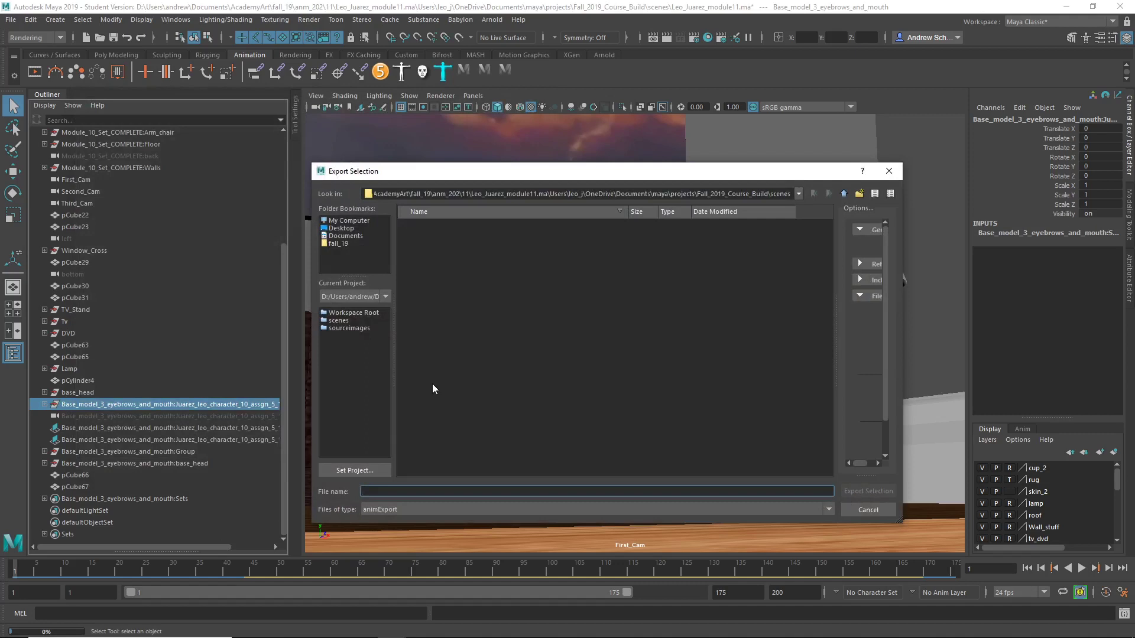
{"action": "type", "text": "mn"}
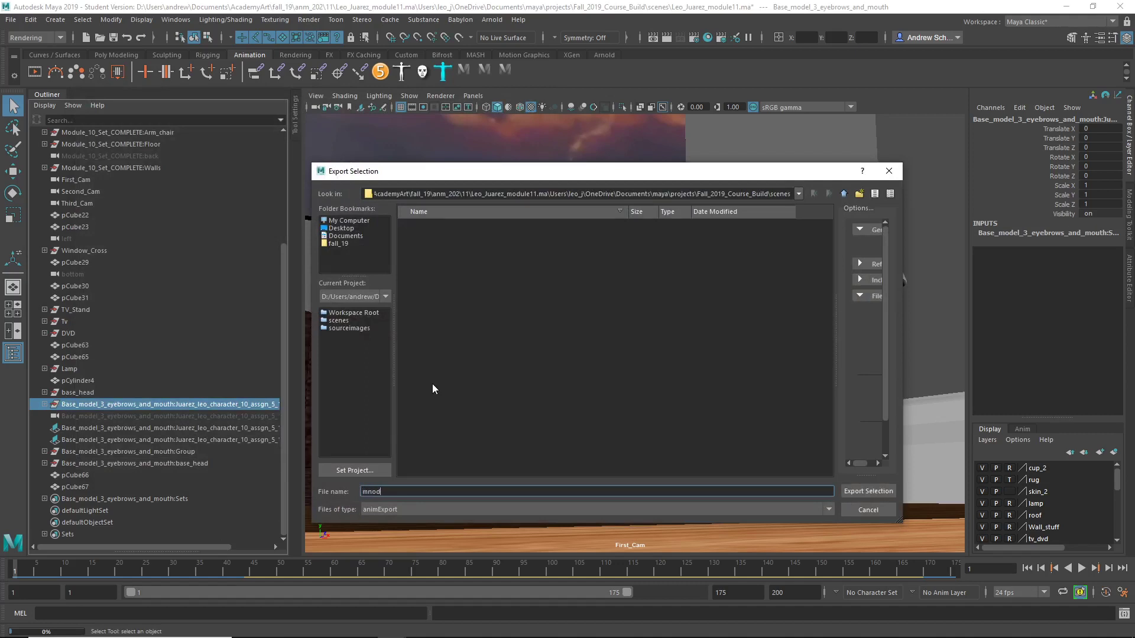
{"action": "key", "text": "BackSpace"}
{"action": "type", "text": "odule_11_animation"}
{"action": "key", "text": "Return"}
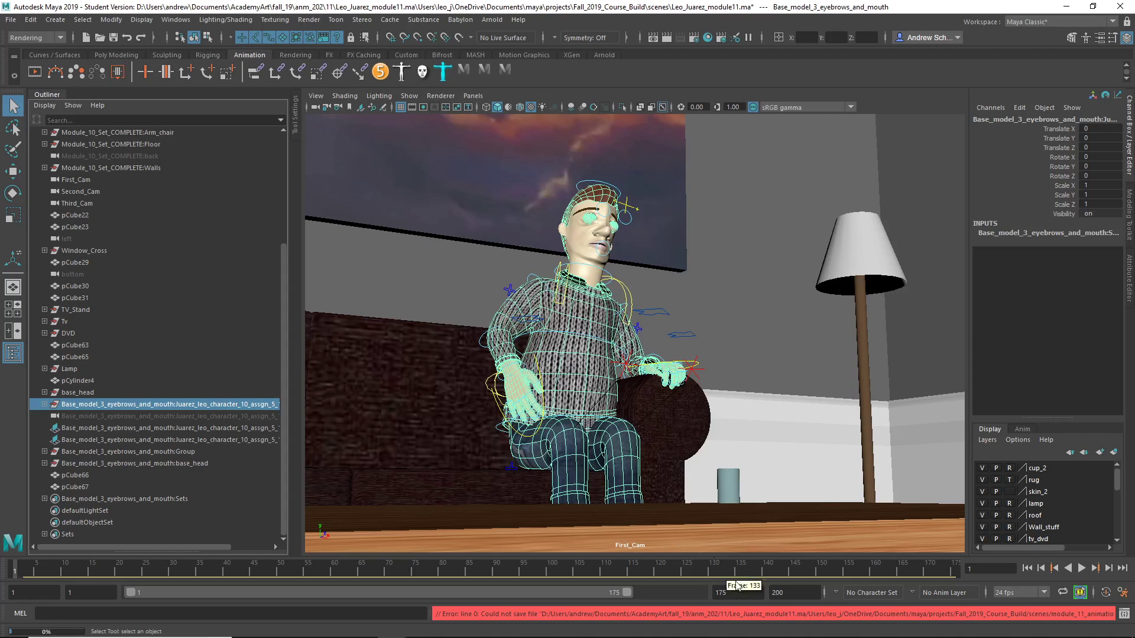
{"action": "left_click_drag", "start_coordinate": [762, 616], "coordinate": [1116, 613]}
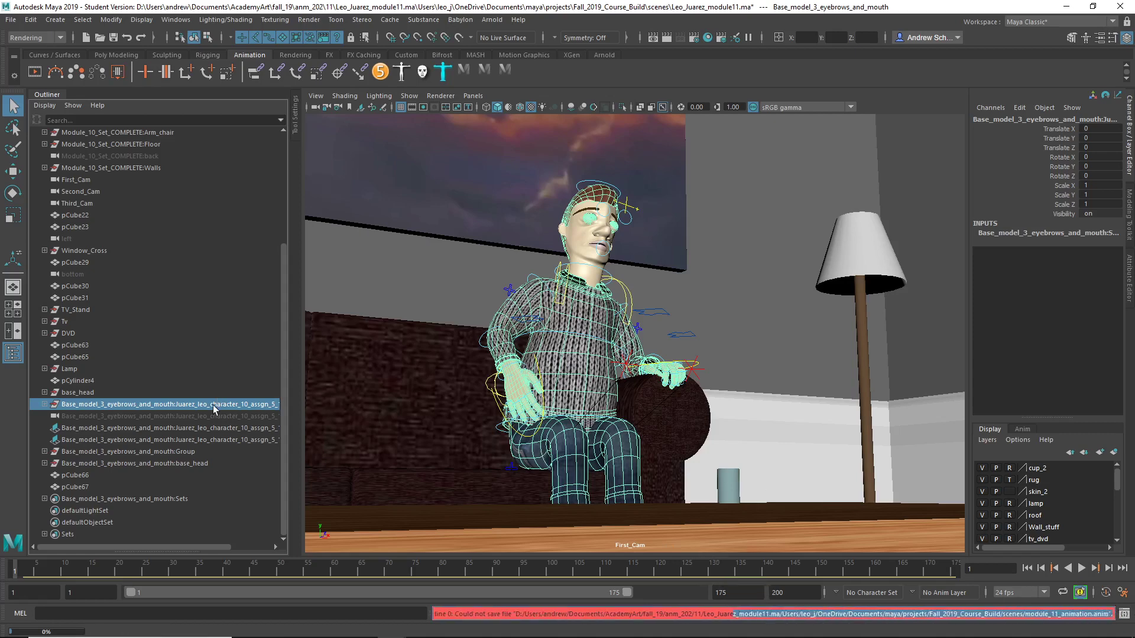
- Reset the Export Selection options to their defaults and set the file type to animExport
{"action": "left_click", "coordinate": [10, 20]}
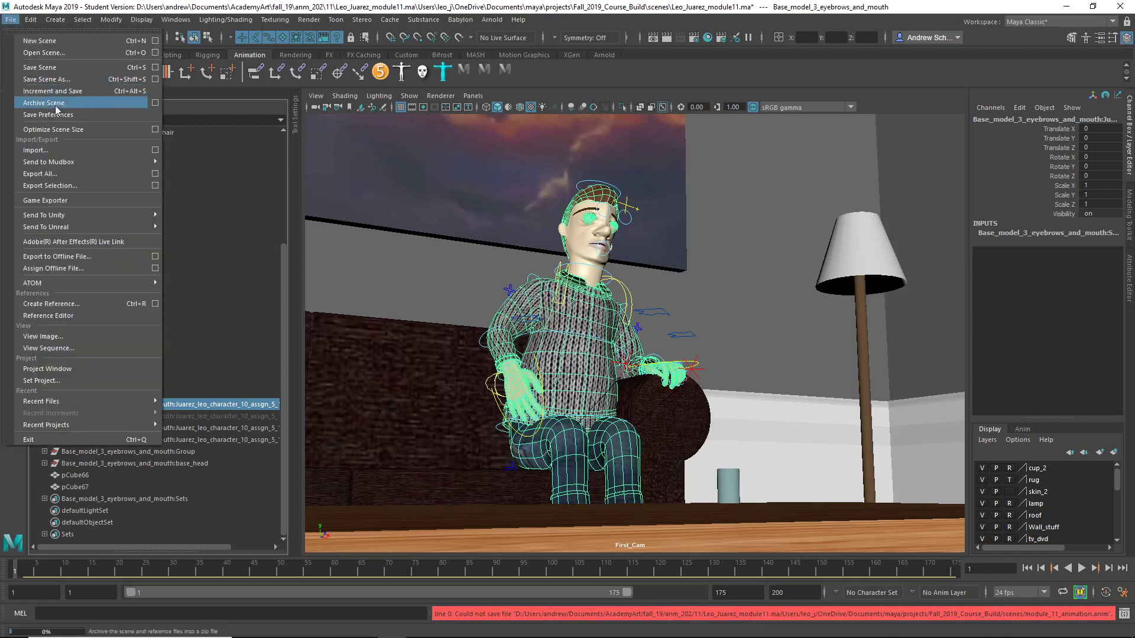
{"action": "left_click", "coordinate": [156, 186]}
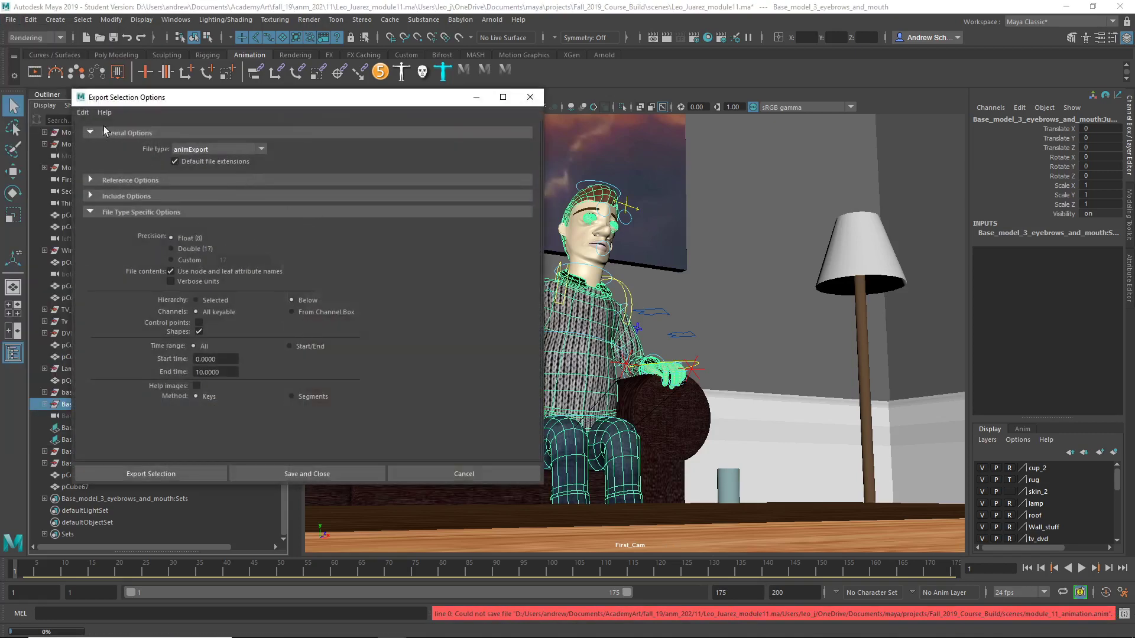
{"action": "left_click", "coordinate": [83, 112]}
{"action": "left_click", "coordinate": [99, 142]}
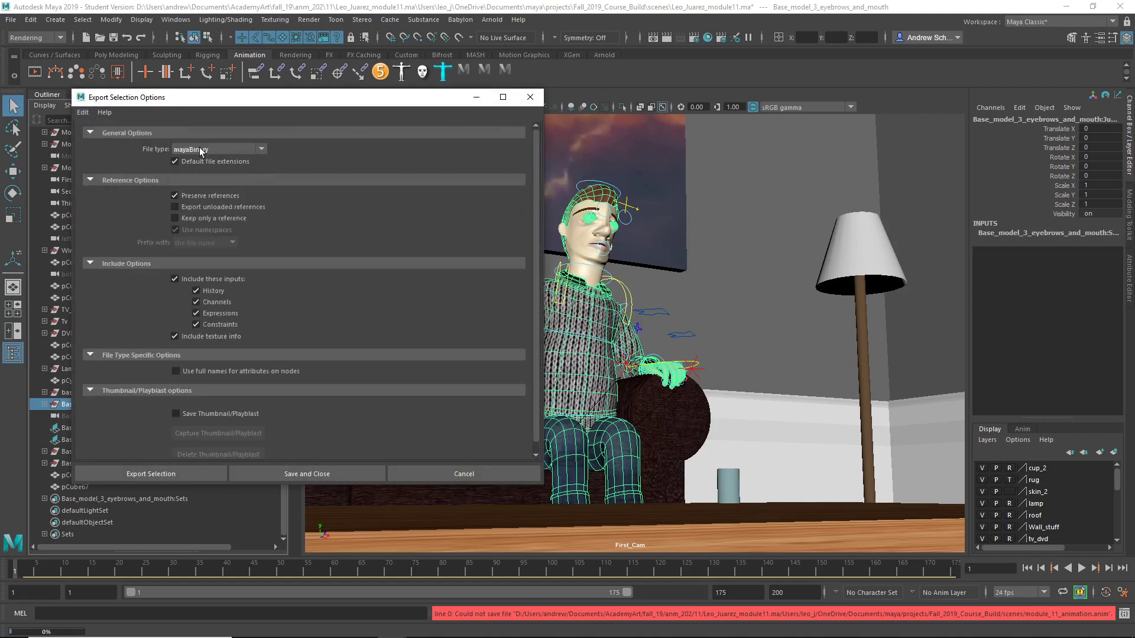
{"action": "left_click", "coordinate": [204, 150]}
{"action": "left_click", "coordinate": [227, 273]}
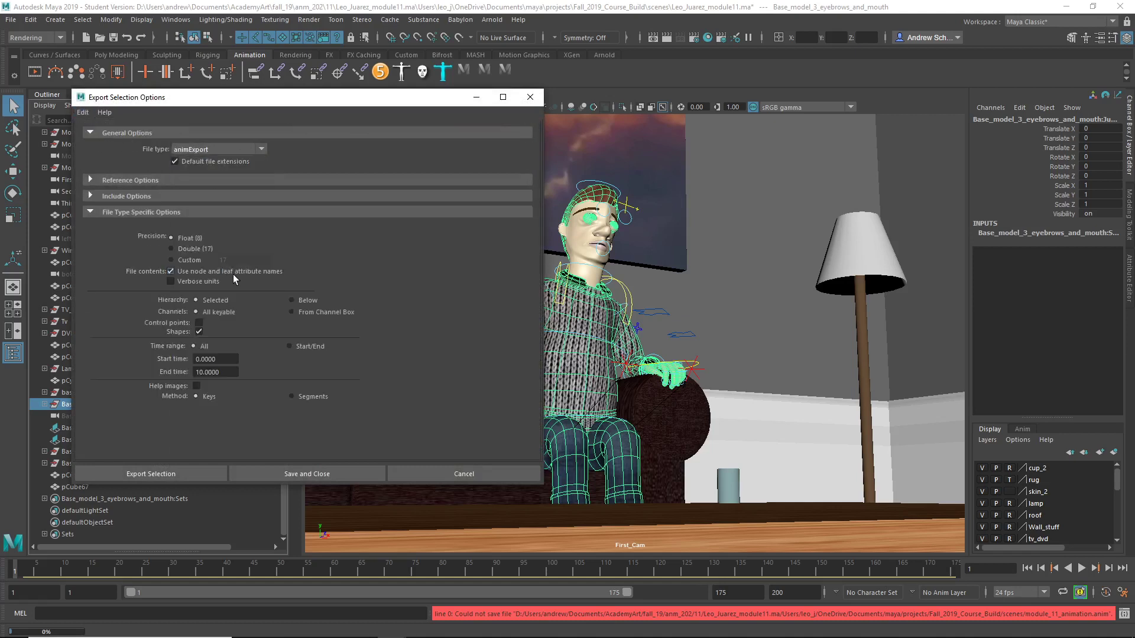
- Try to export the selection as module_11_animation2 in the scenes folder
{"action": "left_click", "coordinate": [188, 476]}
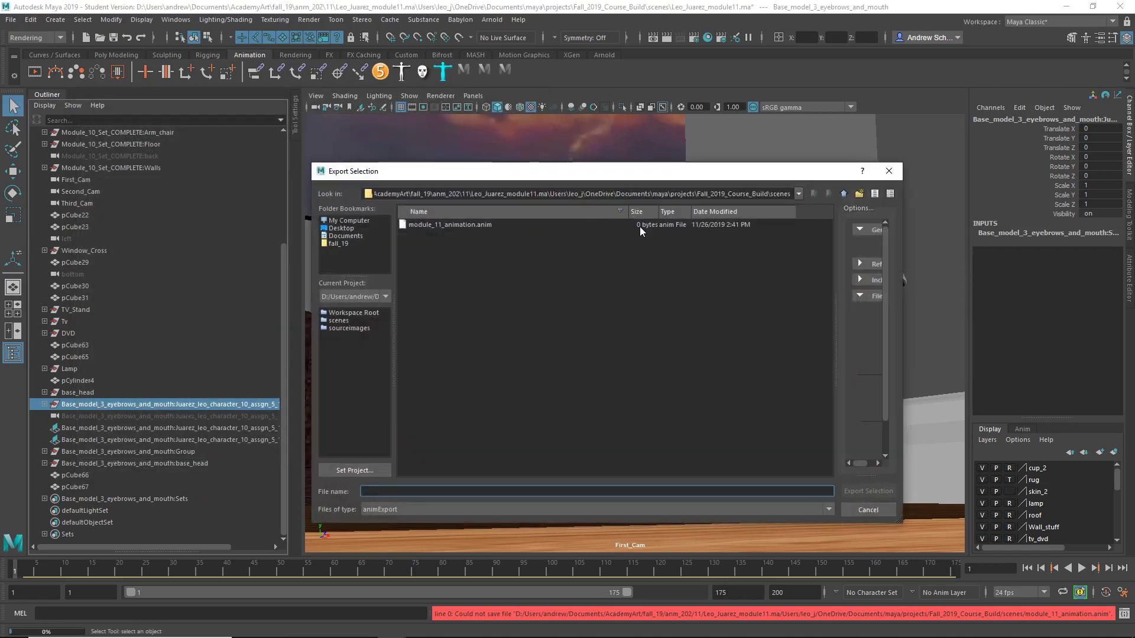
{"action": "left_click", "coordinate": [477, 225]}
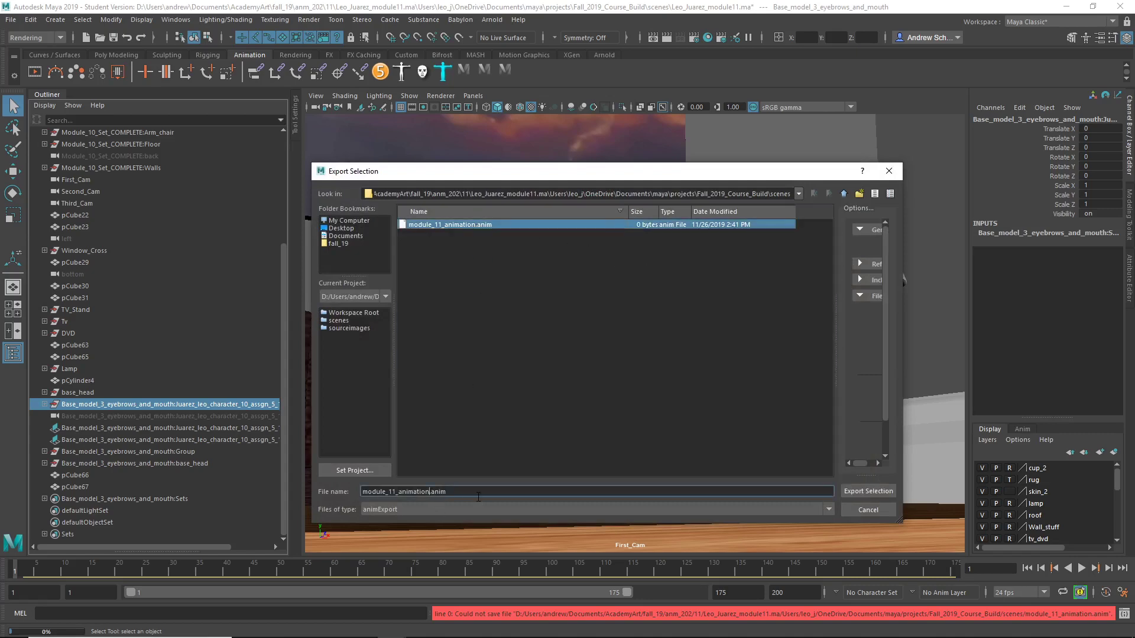
{"action": "key", "text": "Return"}
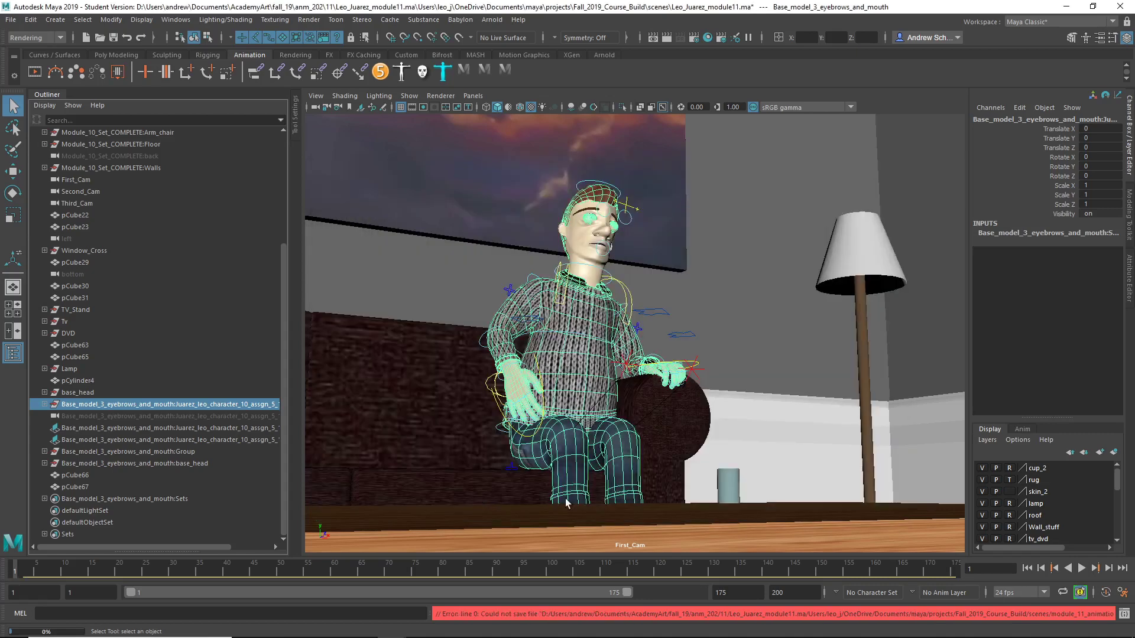
- Try to export the selected character geometry group to the Desktop as an animExport file named animation
{"action": "left_click", "coordinate": [12, 22]}
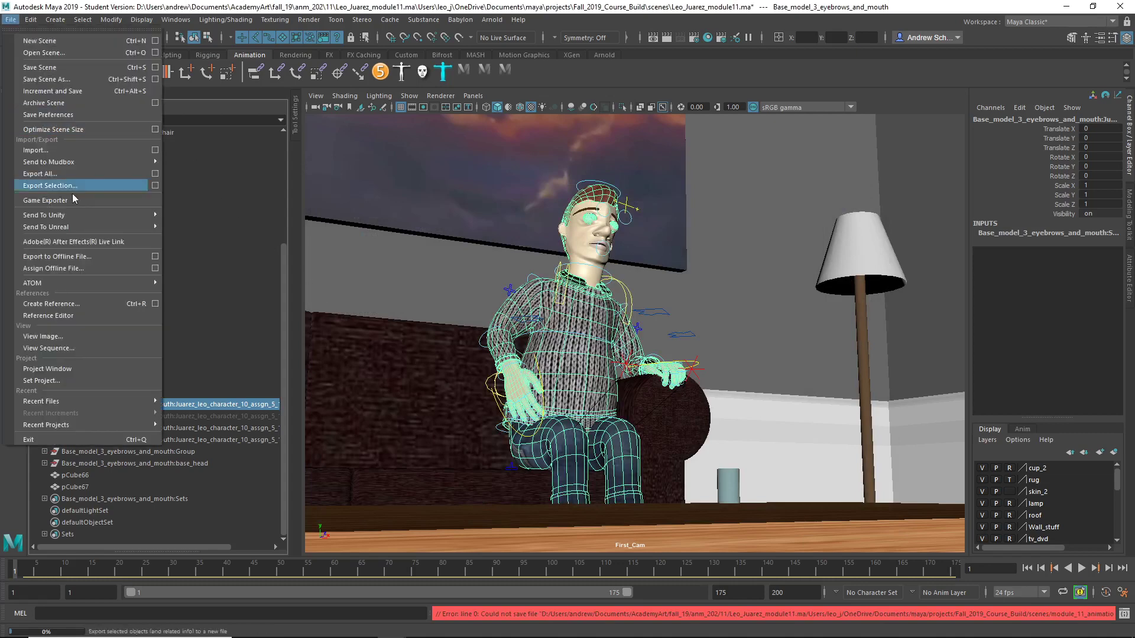
{"action": "left_click", "coordinate": [155, 186]}
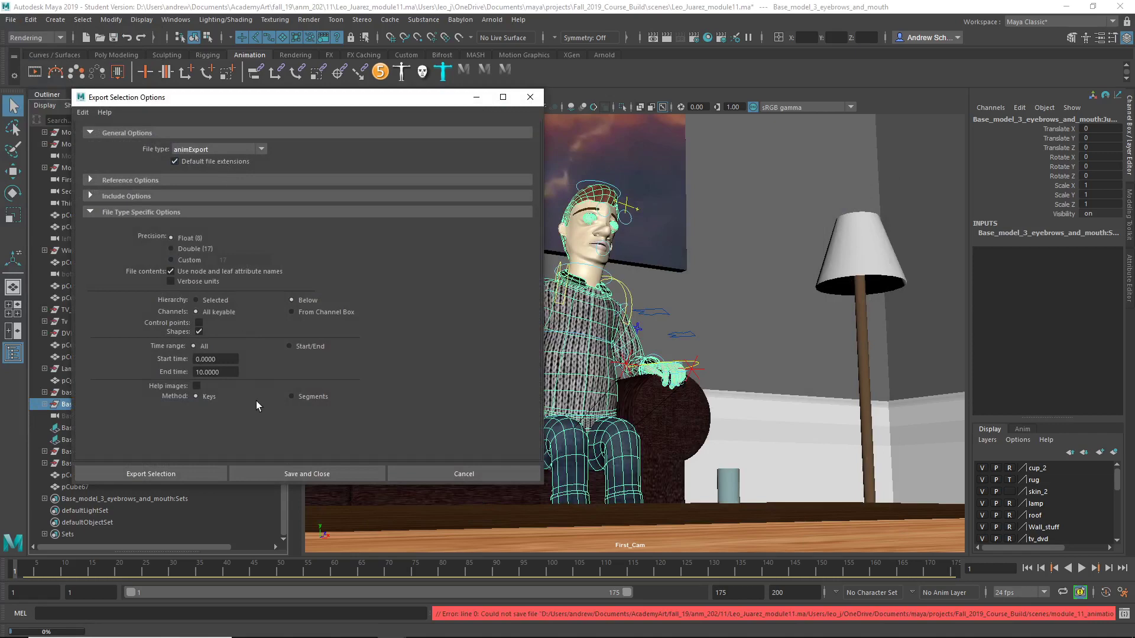
{"action": "left_click", "coordinate": [182, 474]}
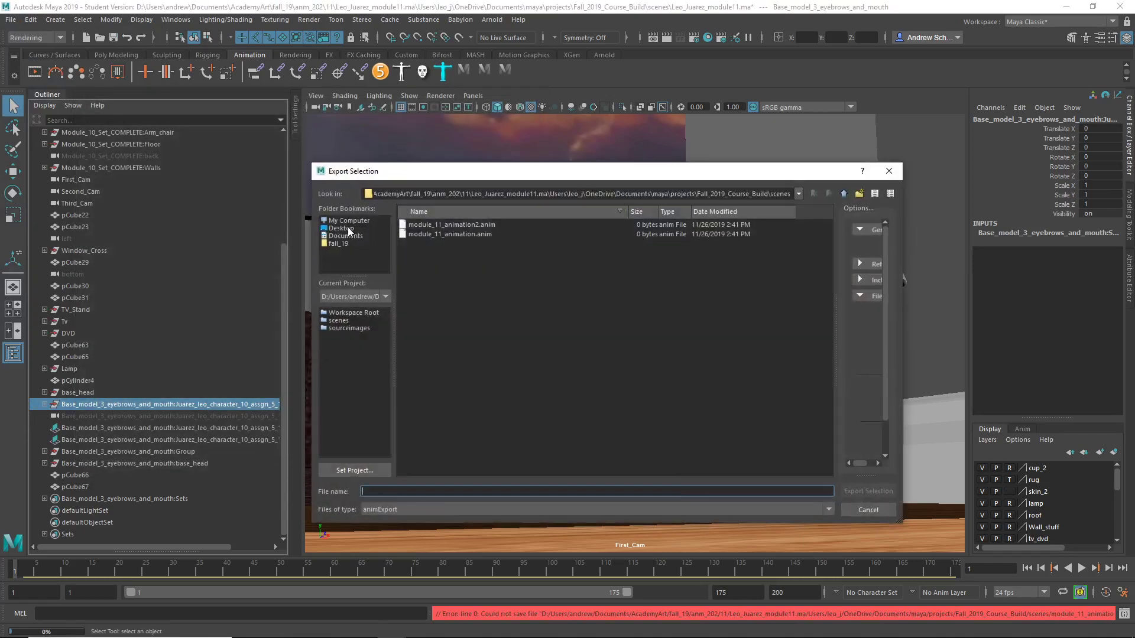
{"action": "left_click", "coordinate": [348, 228]}
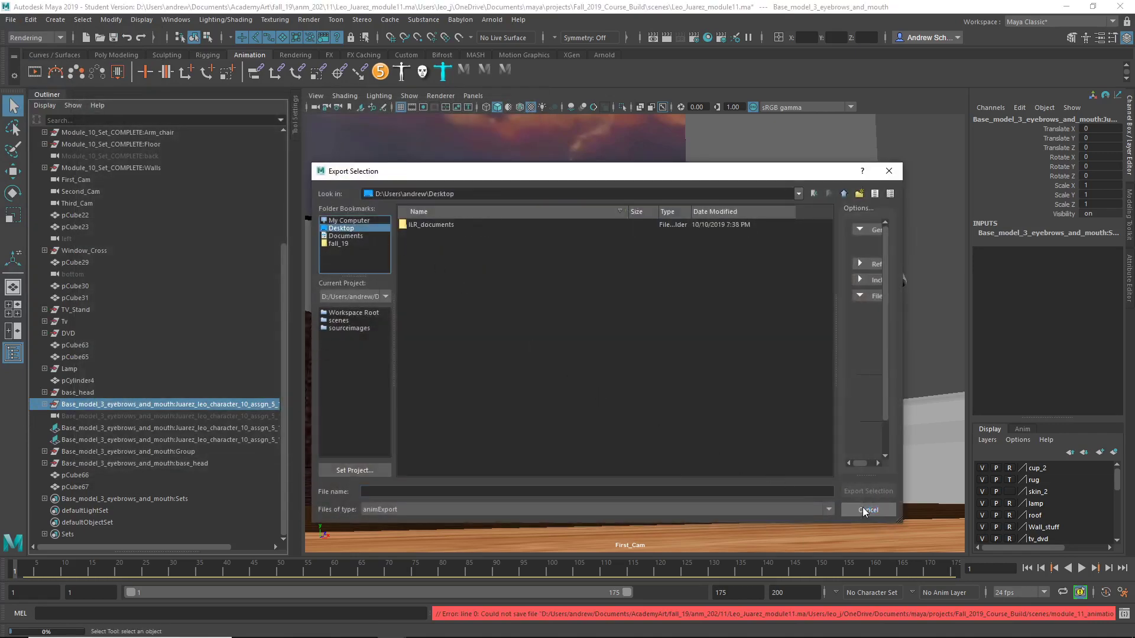
{"action": "left_click", "coordinate": [823, 490]}
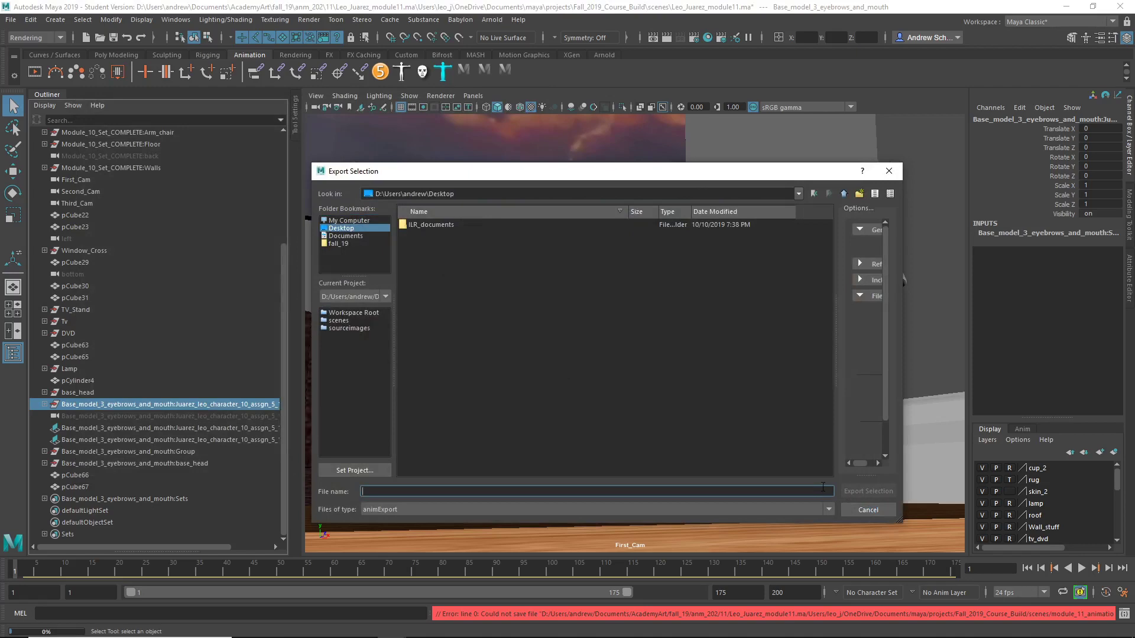
{"action": "type", "text": "animation"}
{"action": "key", "text": "Return"}
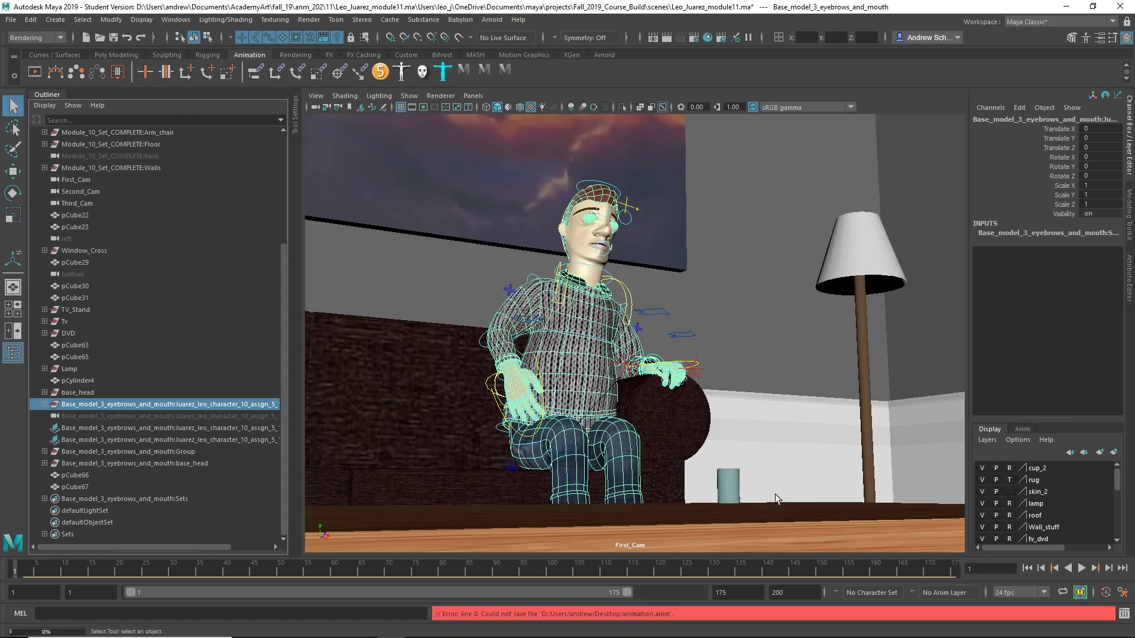
- Expand the Character_Geo group and widen the Outliner to read the full names of its meshes
{"action": "left_click", "coordinate": [46, 405]}
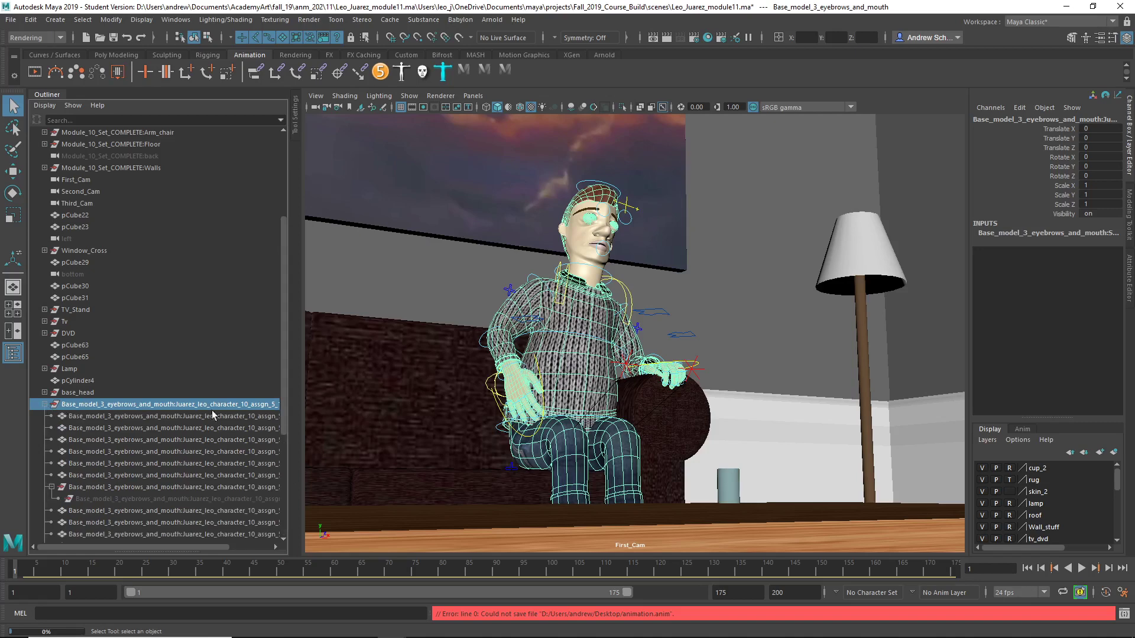
{"action": "left_click_drag", "start_coordinate": [289, 396], "coordinate": [421, 396]}
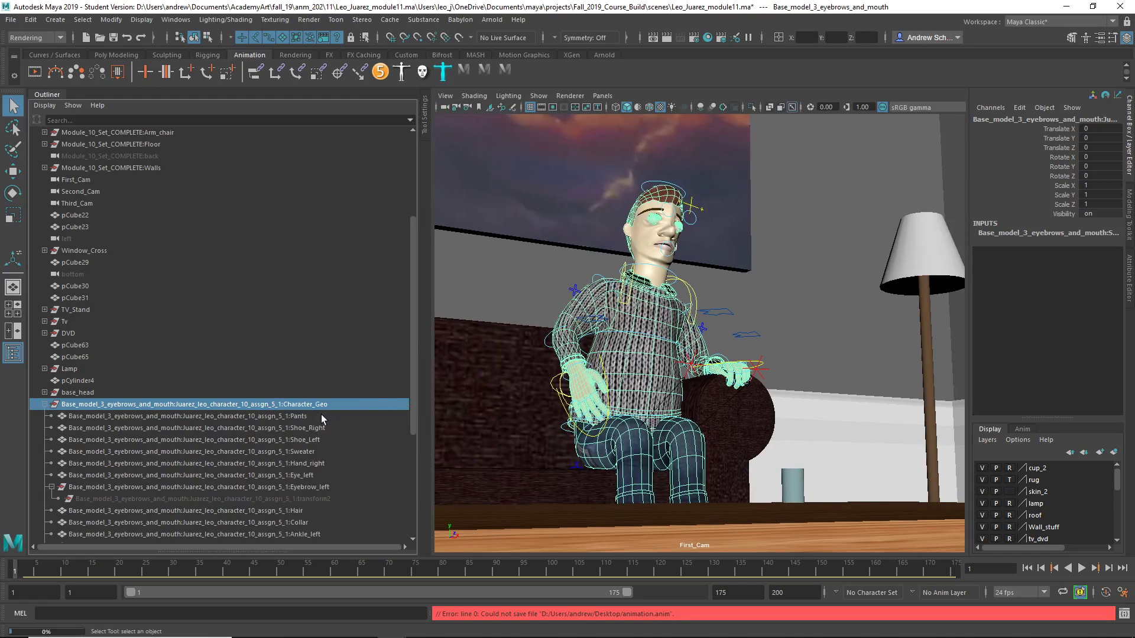
{"action": "scroll", "coordinate": [321, 413], "scroll_direction": "down", "scroll_amount": 5}
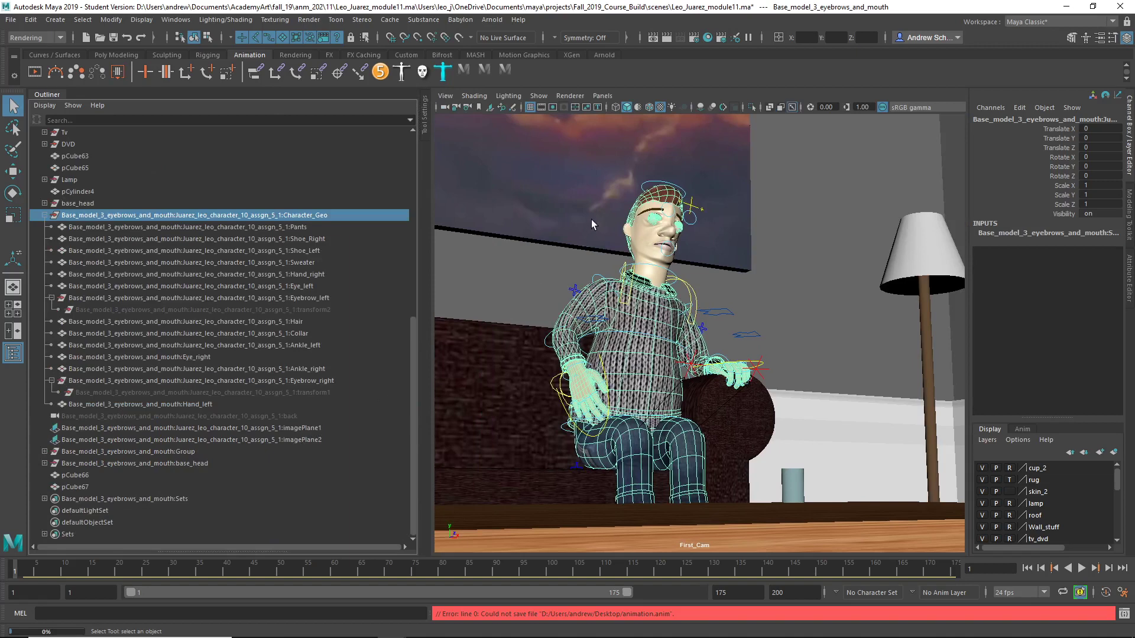
- Select the rig's control group, Base_model_3_eyebrows_and_mouth:Group, locating it from the control curve above the character's head
{"action": "left_click", "coordinate": [651, 177]}
{"action": "left_click", "coordinate": [654, 185]}
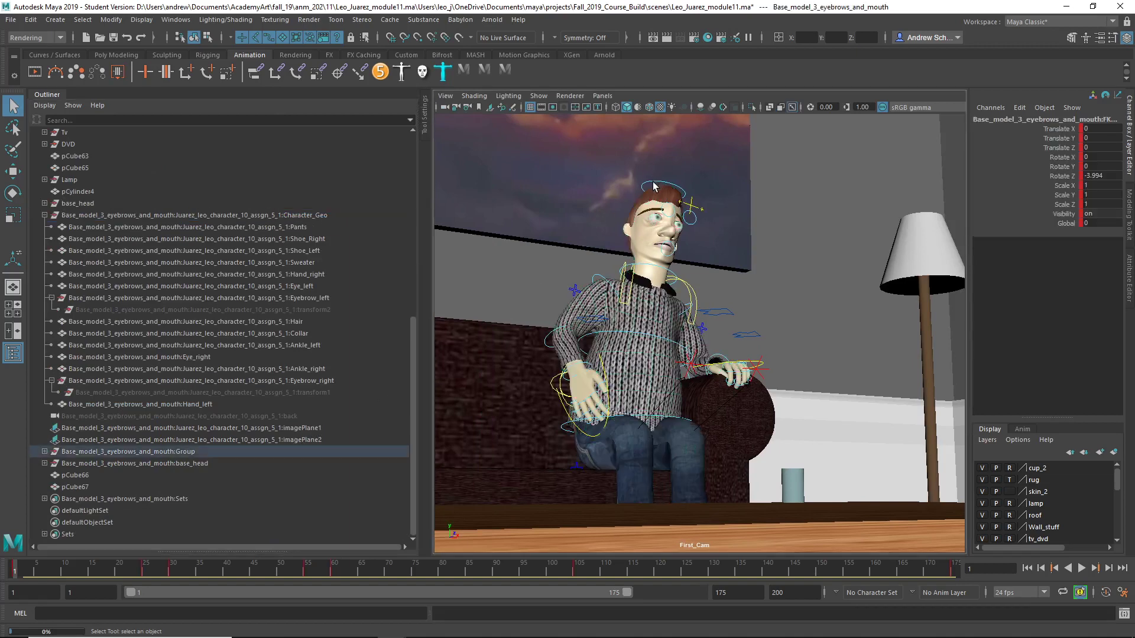
{"action": "left_click", "coordinate": [246, 452]}
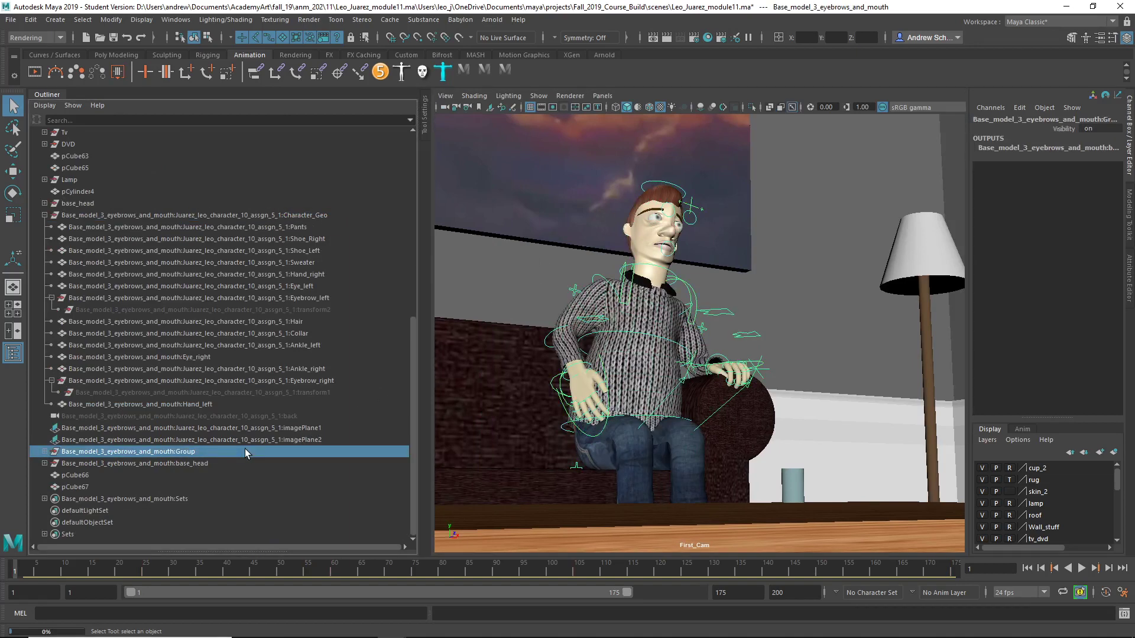
{"action": "left_click", "coordinate": [11, 20]}
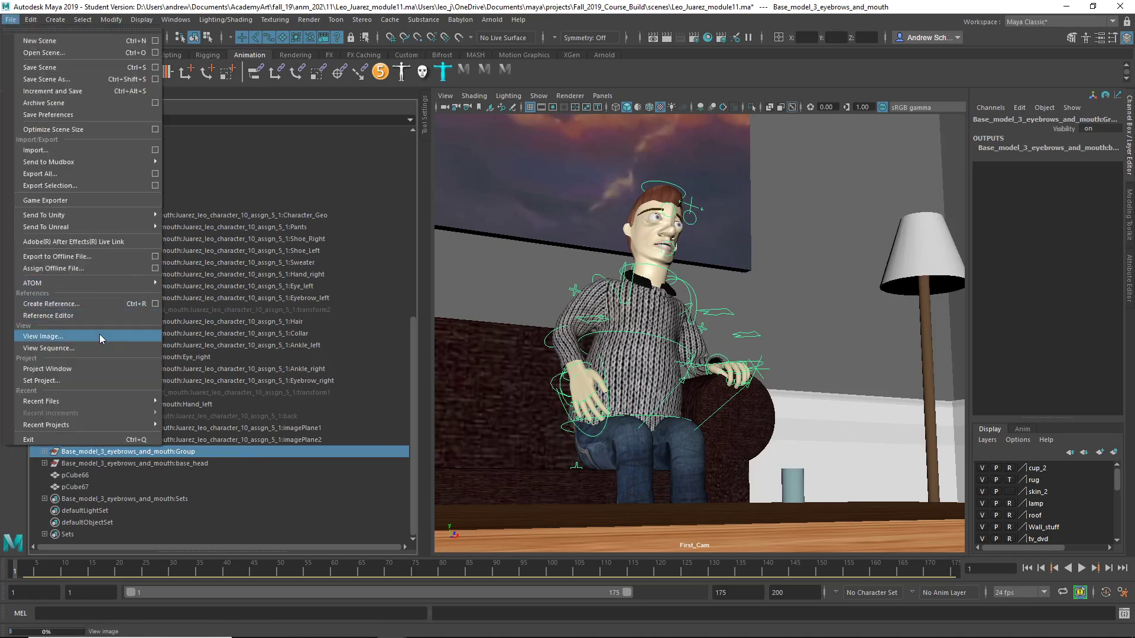
{"action": "left_click", "coordinate": [258, 453]}
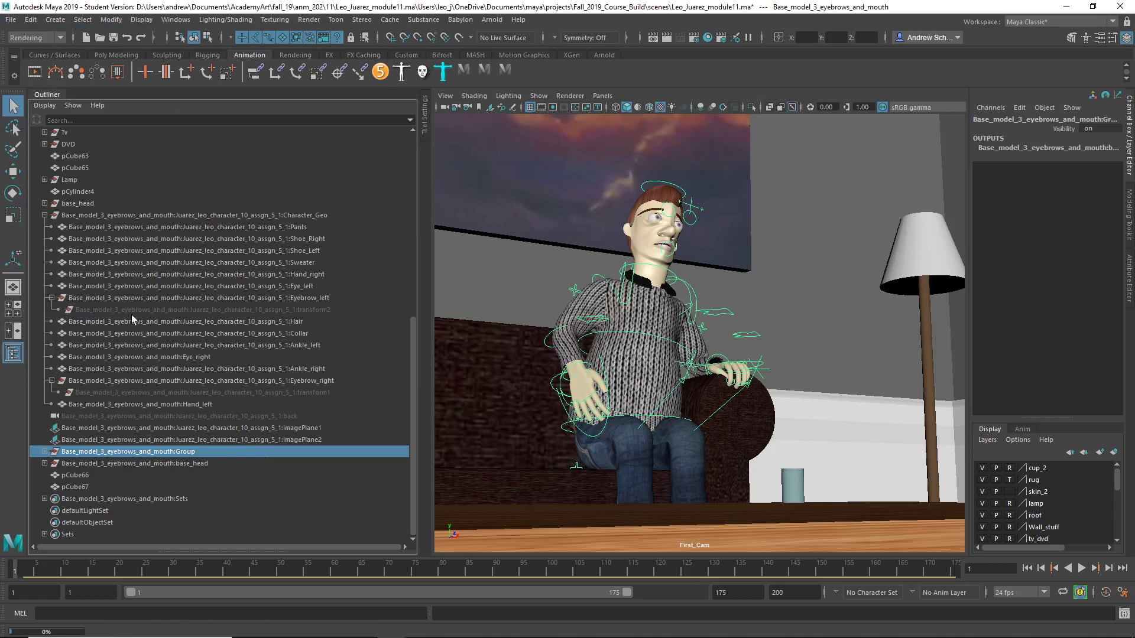
- Export the rig's control group, Base_model_3_eyebrows_and_mouth:Group, as an animExport file to the Desktop, replacing the existing animation.anim
{"action": "double_click", "coordinate": [100, 216]}
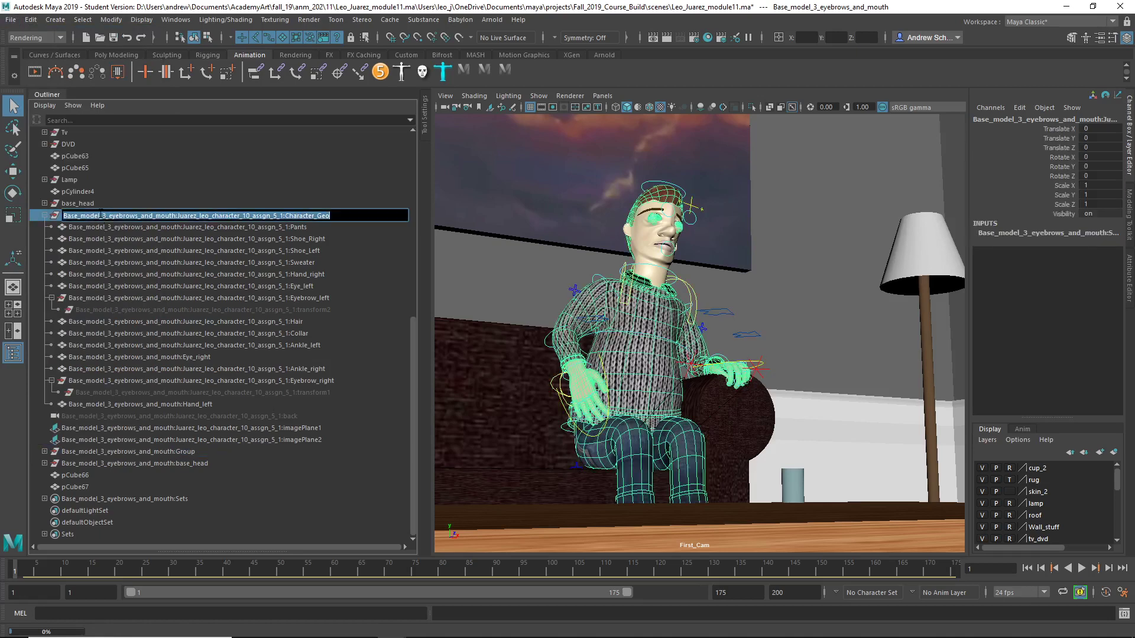
{"action": "left_click", "coordinate": [118, 452]}
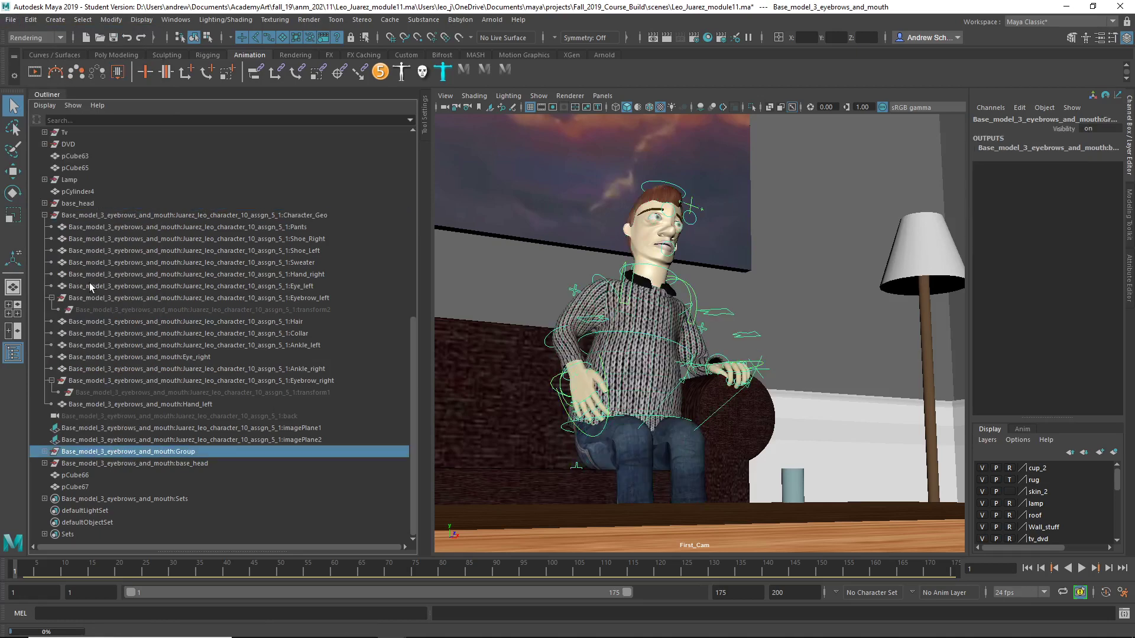
{"action": "left_click", "coordinate": [11, 19]}
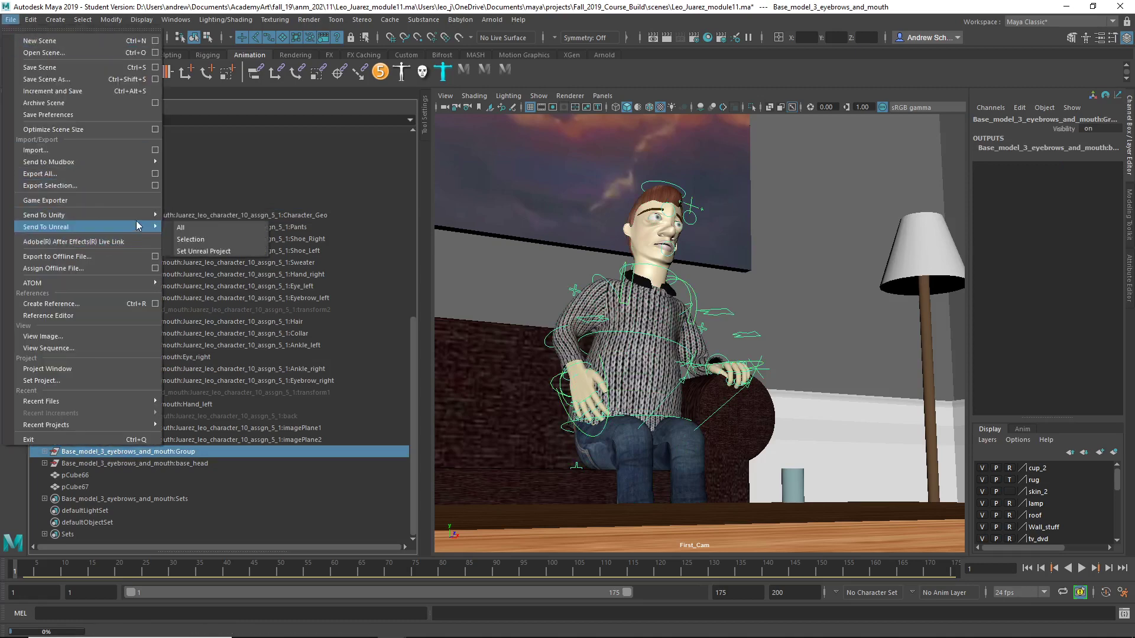
{"action": "left_click", "coordinate": [155, 185]}
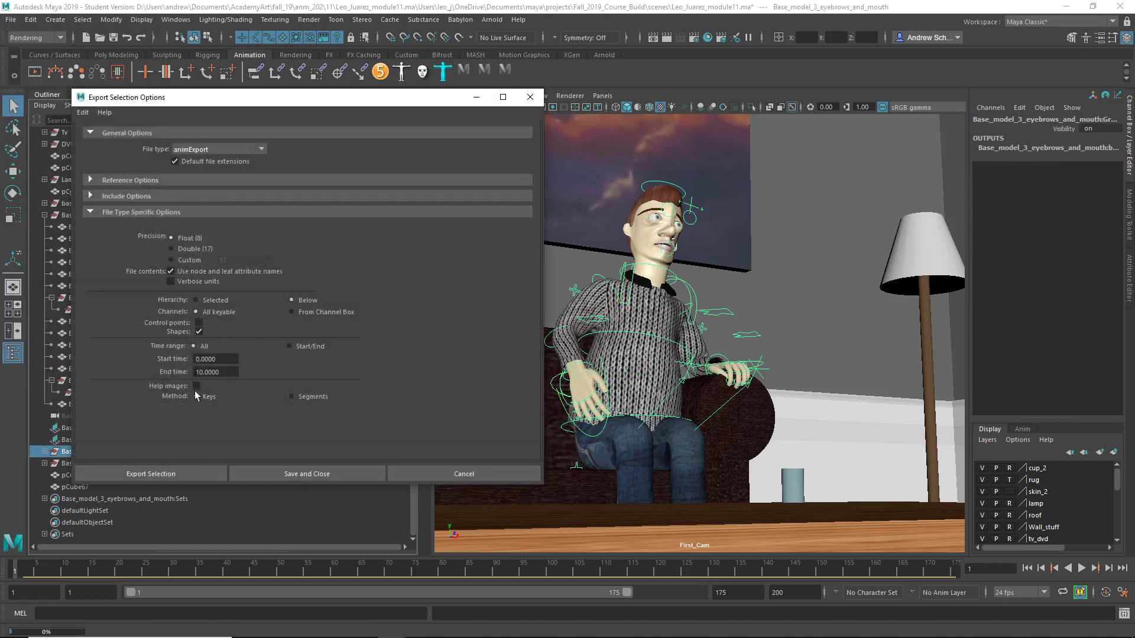
{"action": "left_click", "coordinate": [190, 473]}
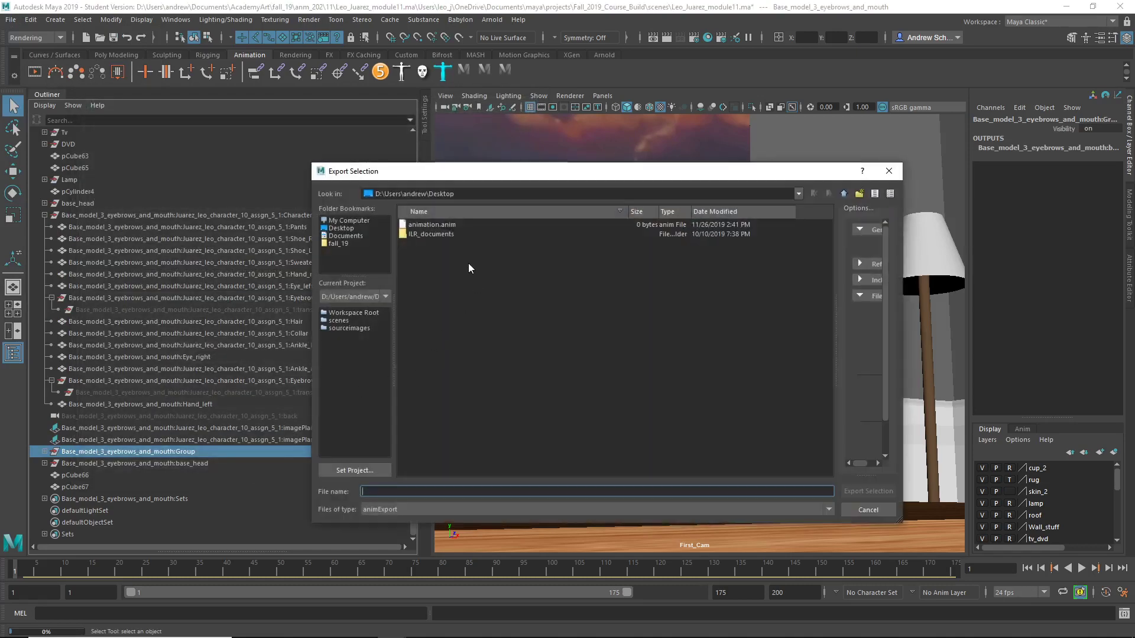
{"action": "left_click", "coordinate": [451, 225]}
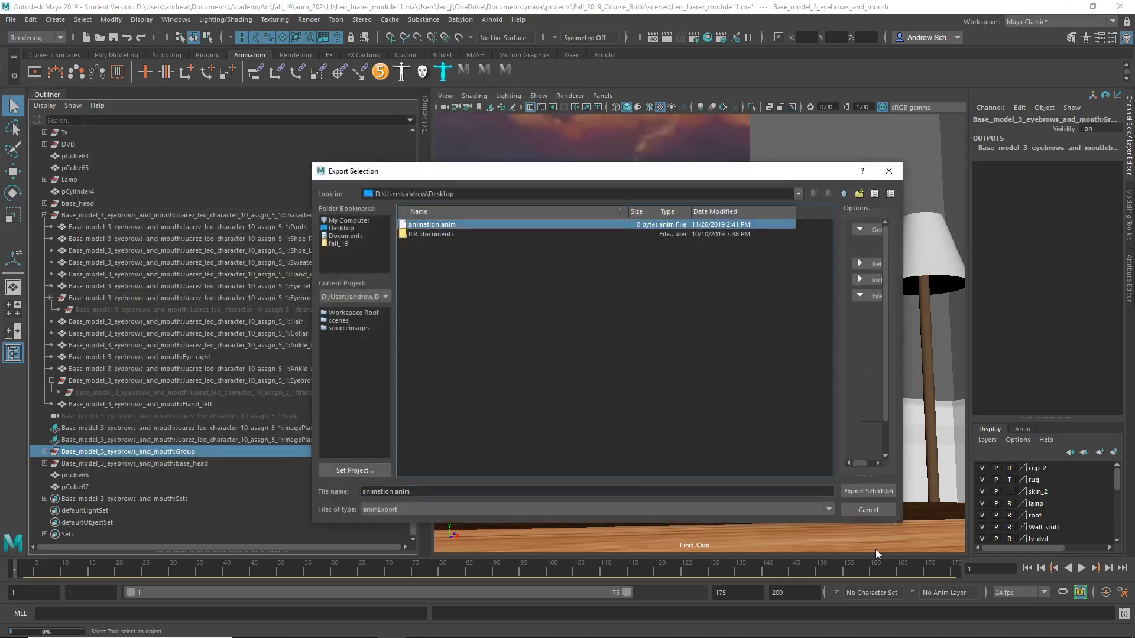
{"action": "left_click", "coordinate": [868, 491]}
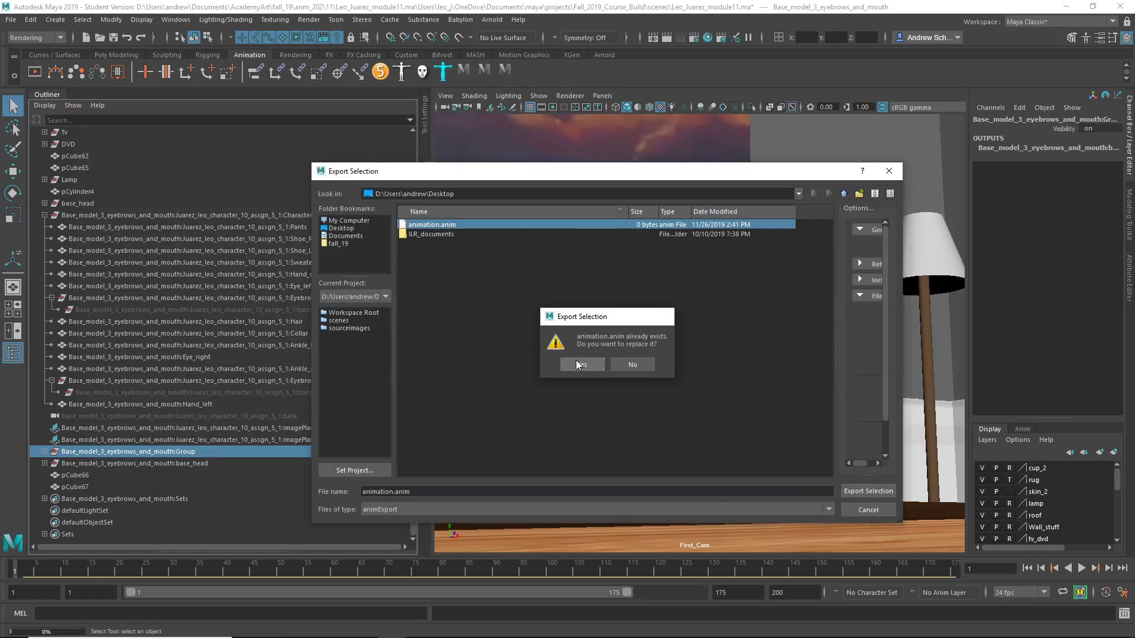
{"action": "left_click", "coordinate": [582, 363]}
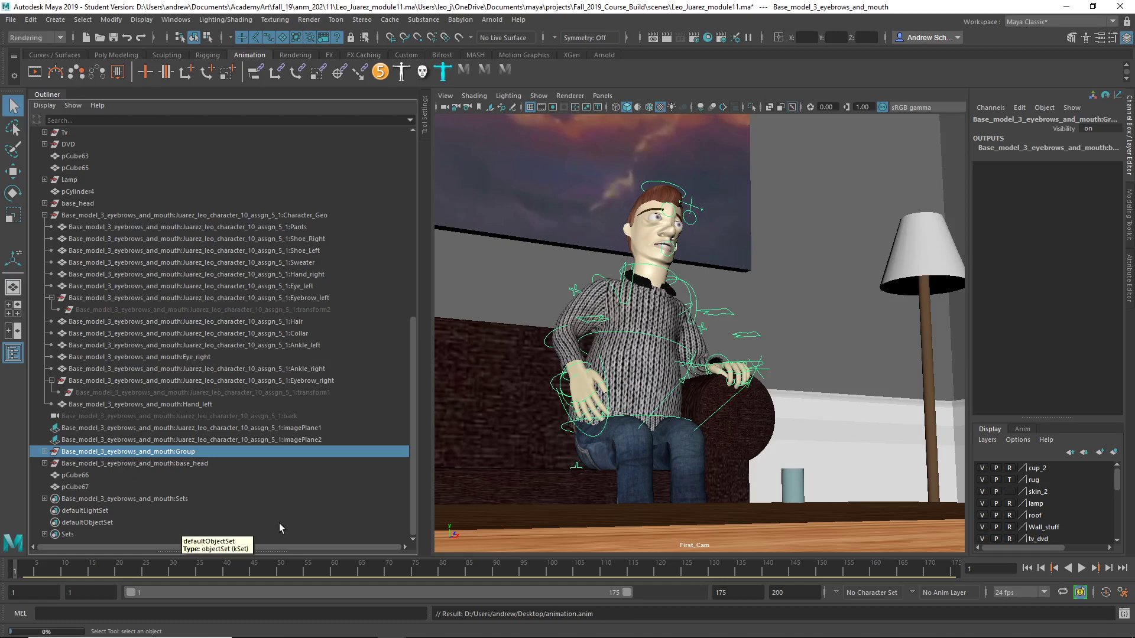
- Delete the whole character from the scene, covering every Outliner item from base_head through Base_model_3_eyebrows_and_mouth:base_head
{"action": "left_click", "coordinate": [129, 464], "text": "ctrl"}
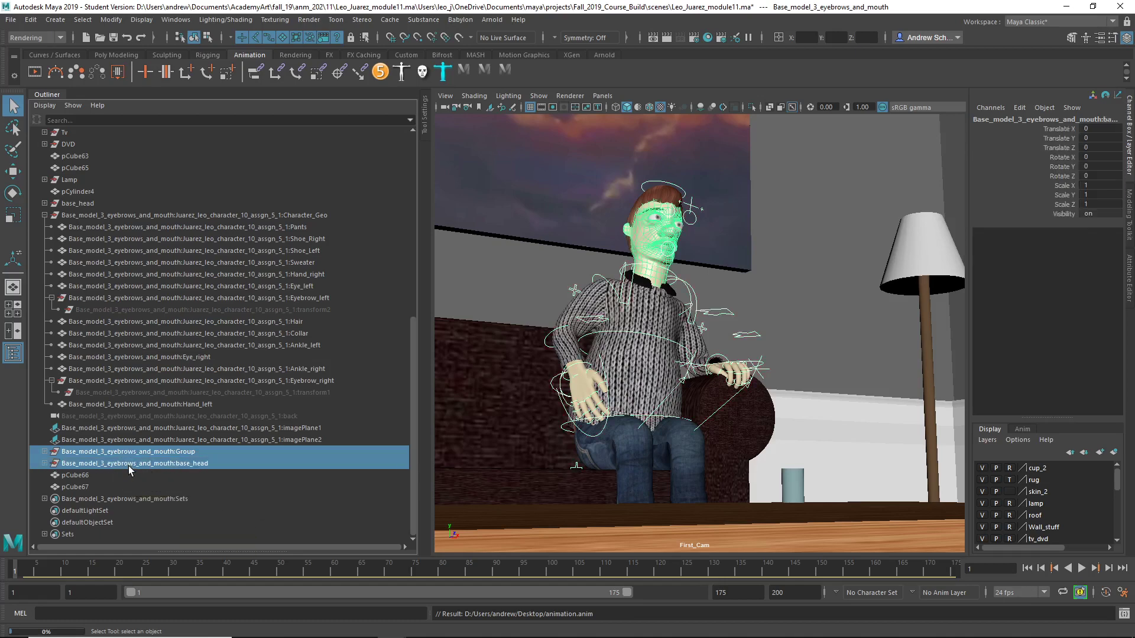
{"action": "left_click", "coordinate": [89, 203], "text": "shift"}
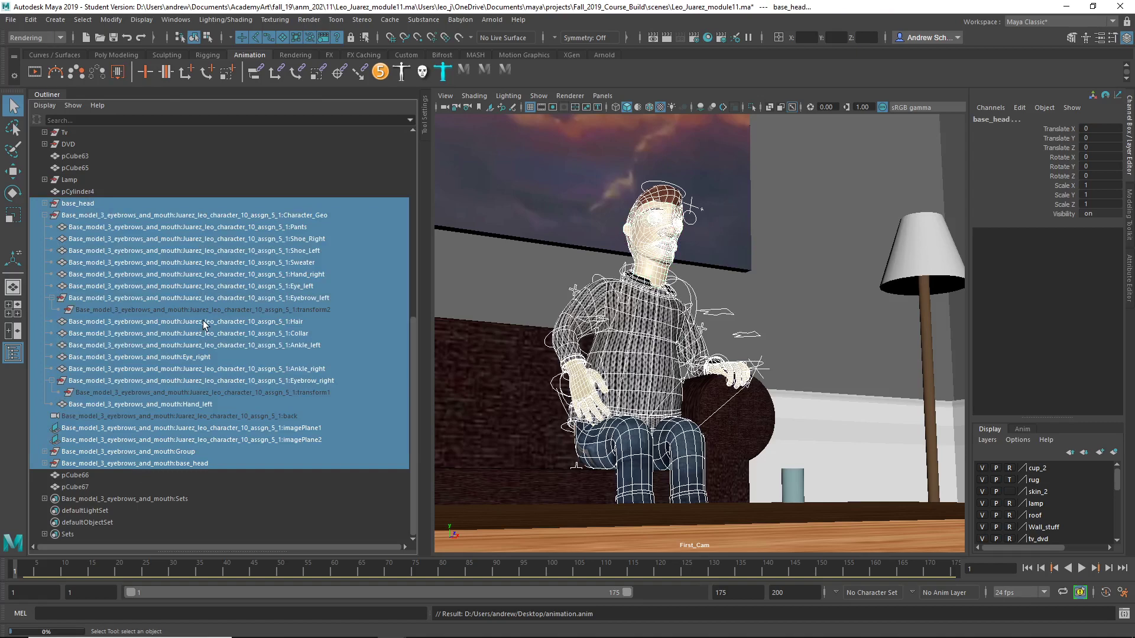
{"action": "key", "text": "Delete"}
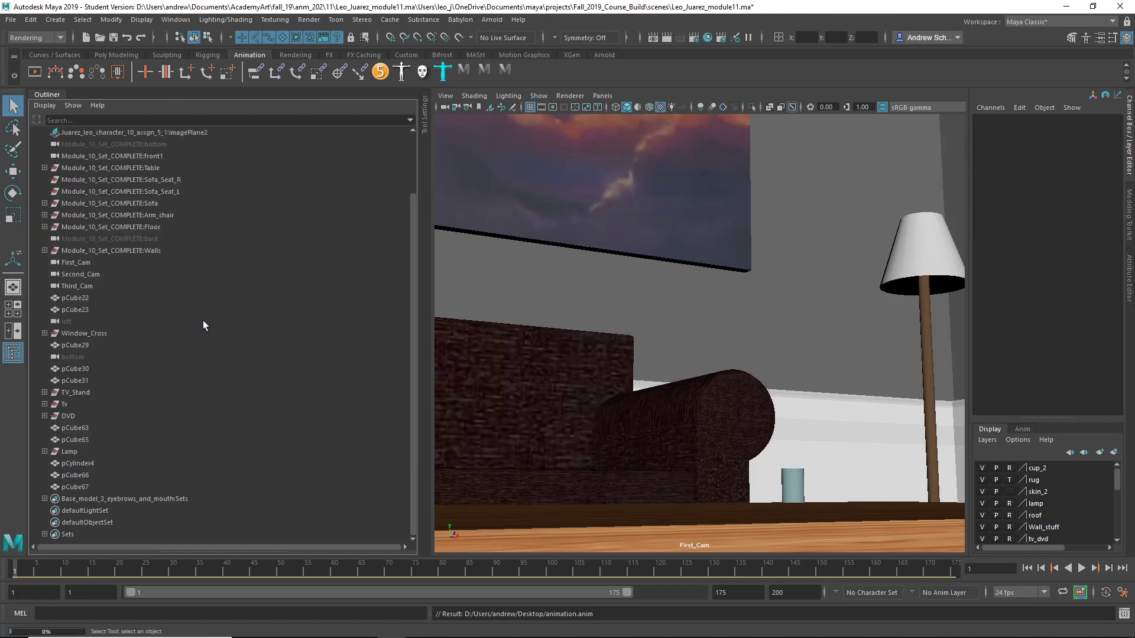
- Group all remaining set pieces, cameras and props together, from the character's imagePlane1 through pCube67
{"action": "left_click", "coordinate": [123, 487]}
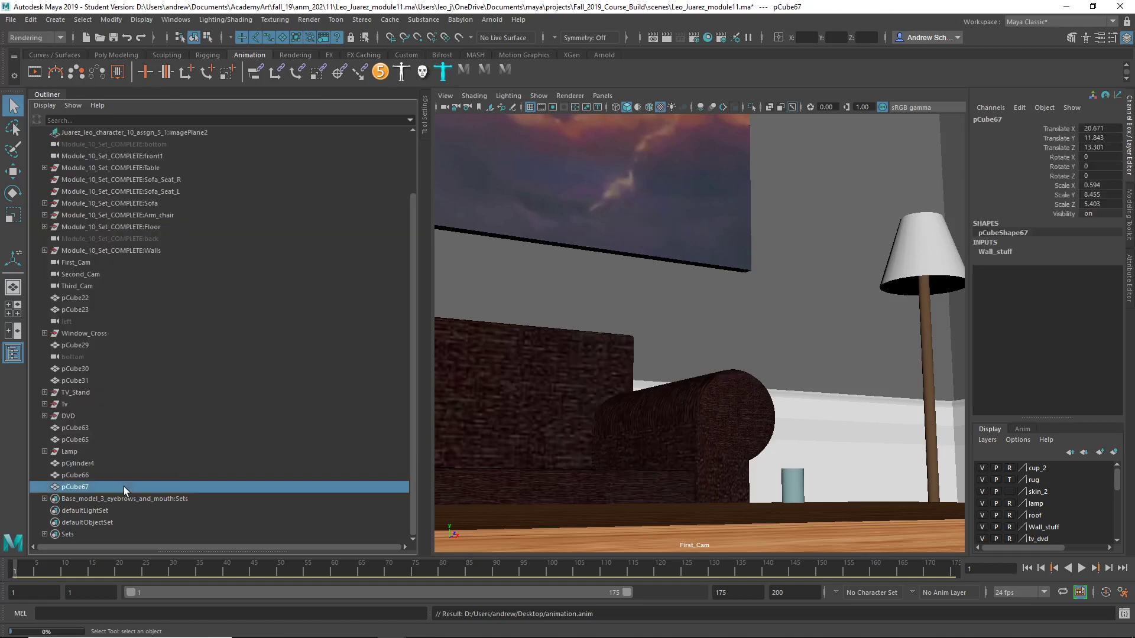
{"action": "scroll", "coordinate": [184, 425], "scroll_direction": "up", "scroll_amount": 2}
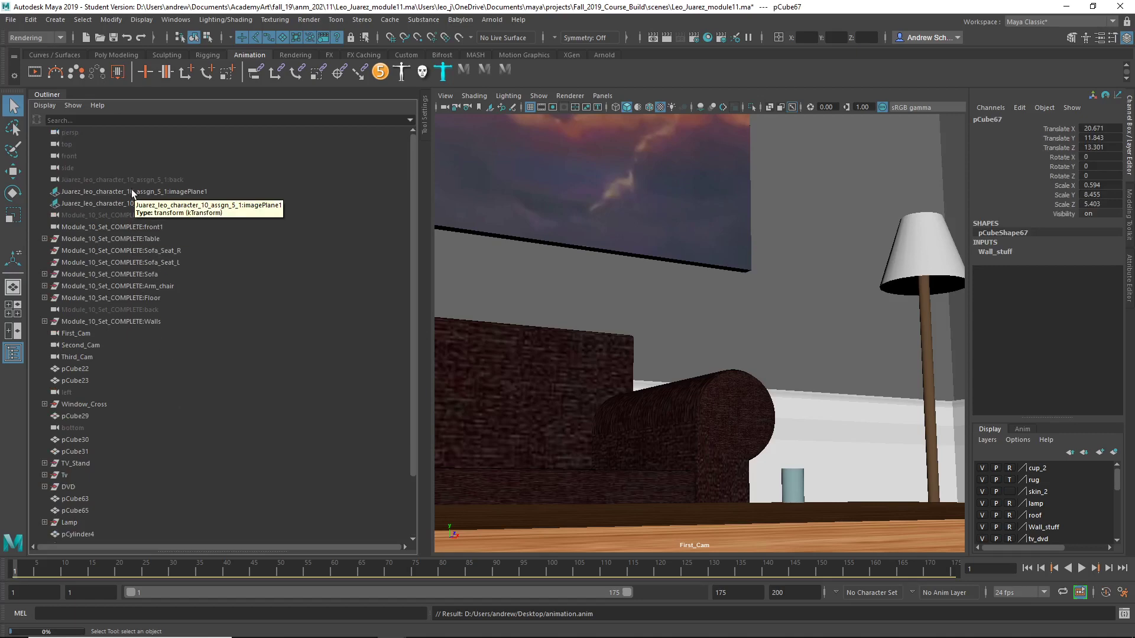
{"action": "left_click_drag", "start_coordinate": [131, 189], "coordinate": [177, 538]}
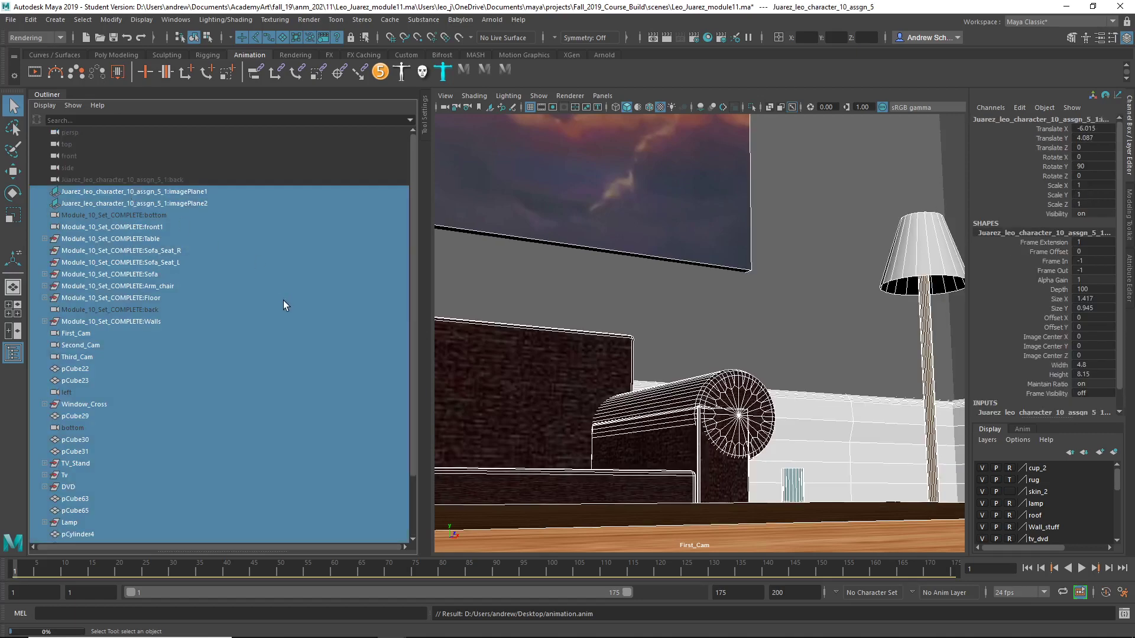
{"action": "key", "text": "ctrl+g"}
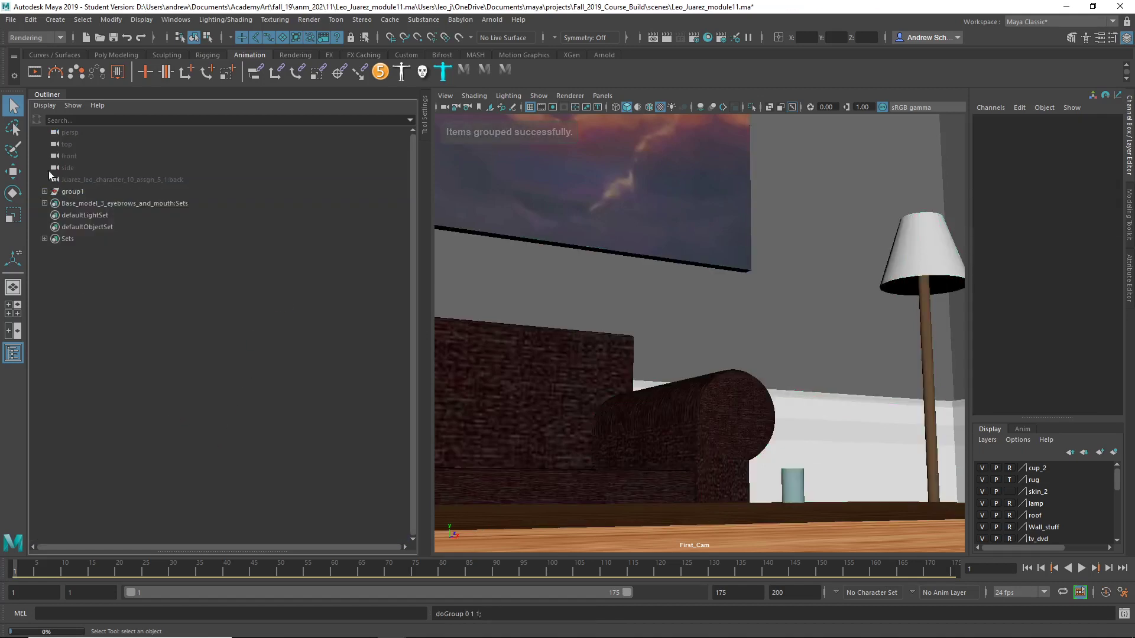
- Start creating a file reference and browse through fall_19 and the anm_202 folder 11 to the student's module 11 folder
{"action": "left_click", "coordinate": [10, 21]}
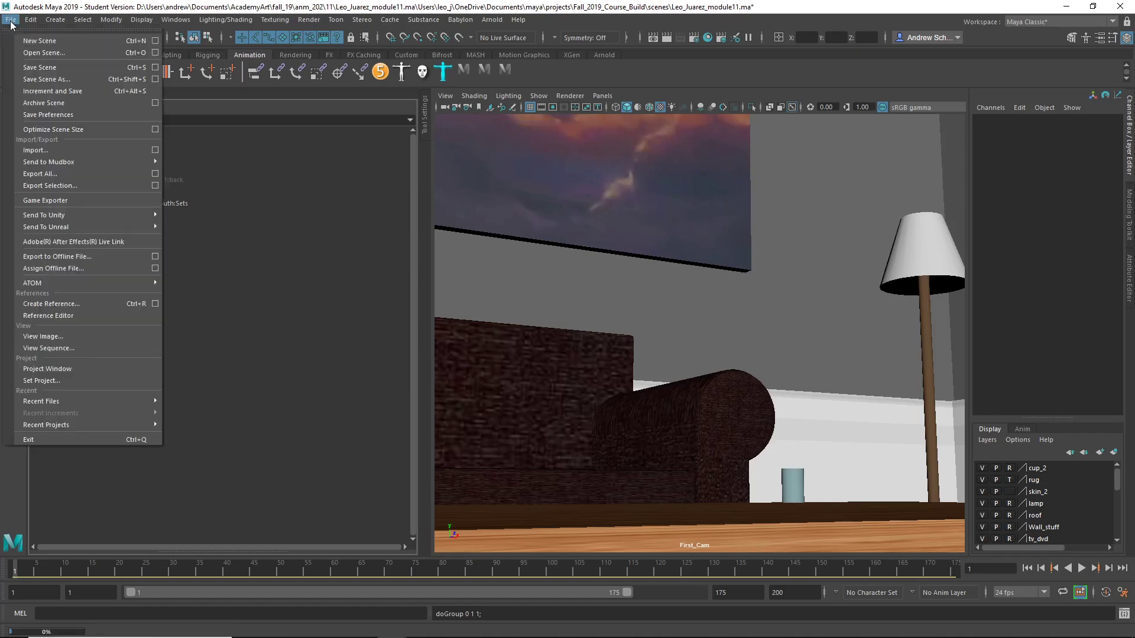
{"action": "left_click", "coordinate": [101, 304]}
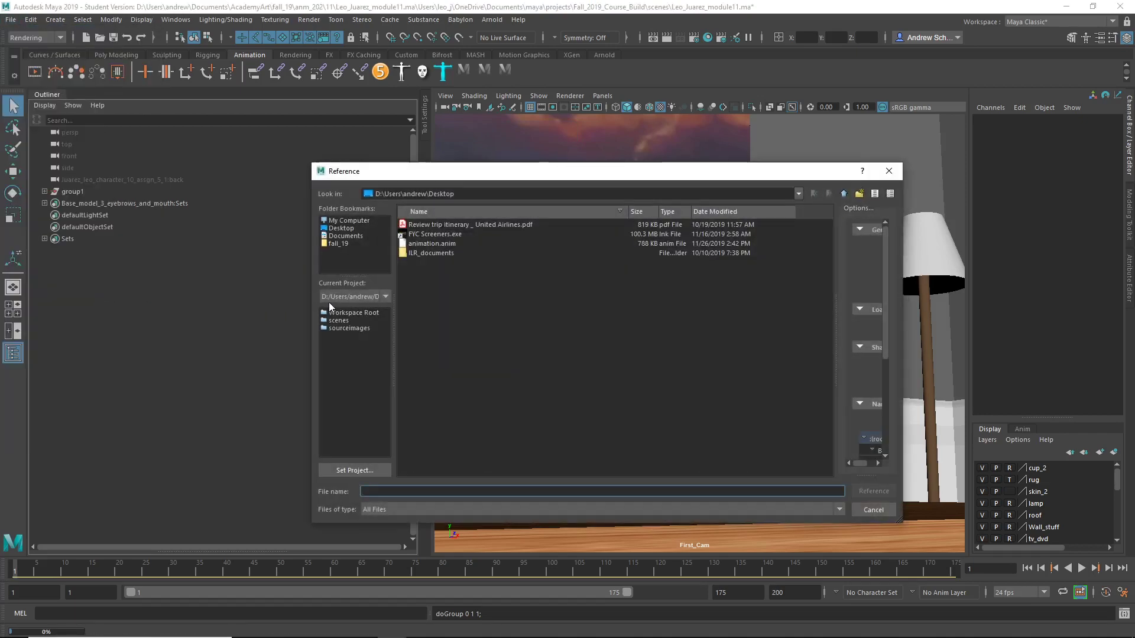
{"action": "left_click", "coordinate": [345, 243]}
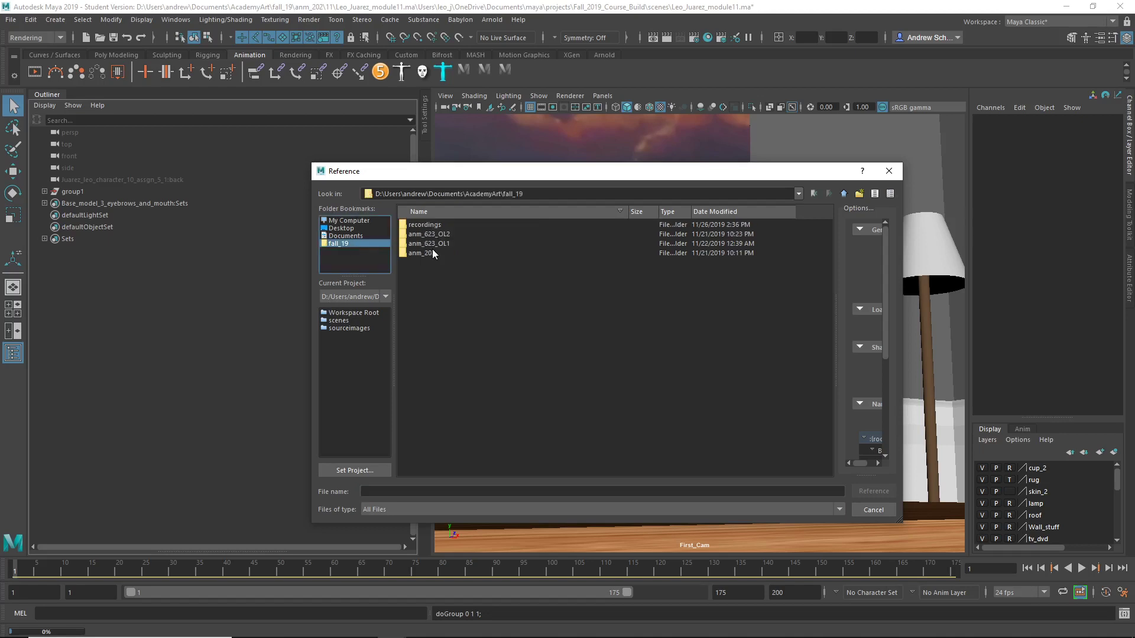
{"action": "double_click", "coordinate": [432, 253]}
{"action": "double_click", "coordinate": [430, 226]}
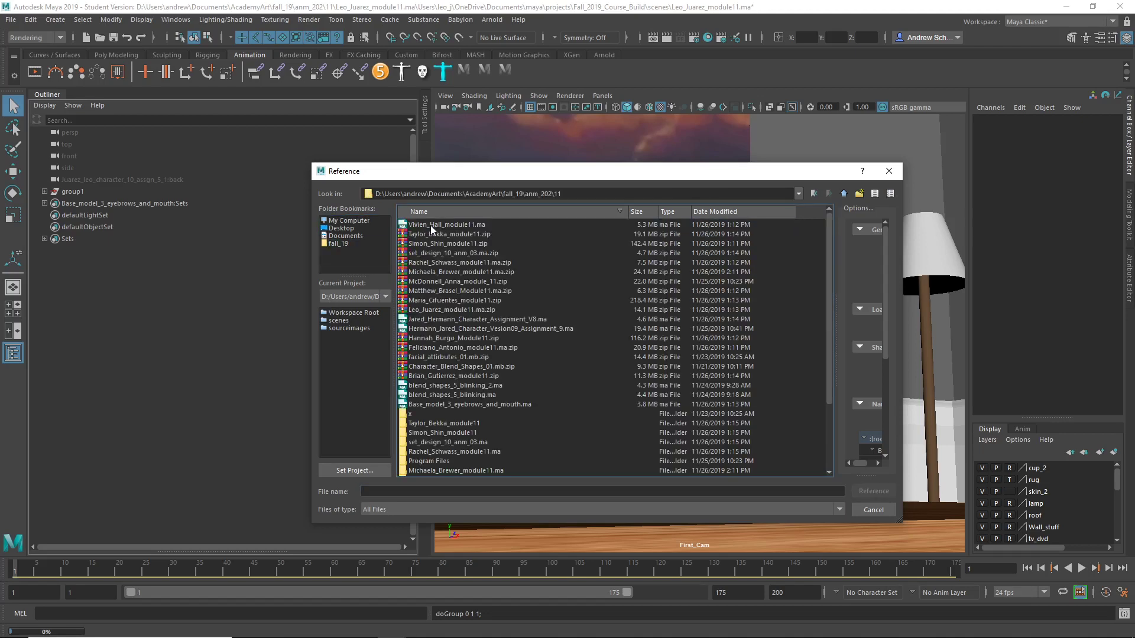
{"action": "scroll", "coordinate": [463, 393], "scroll_direction": "down", "scroll_amount": 3}
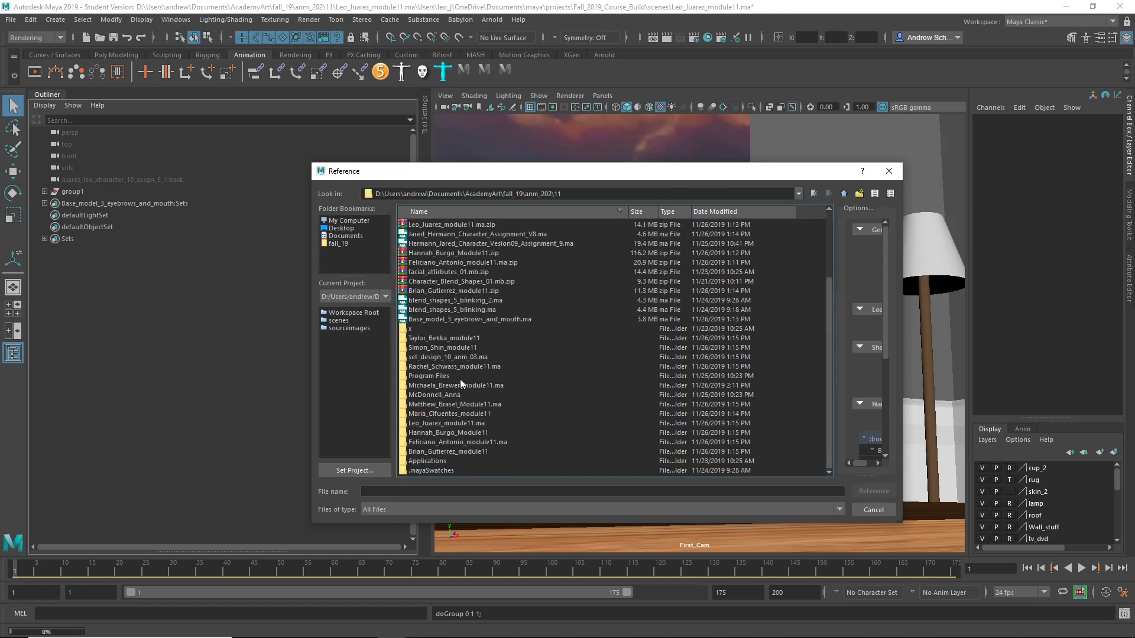
{"action": "double_click", "coordinate": [476, 424]}
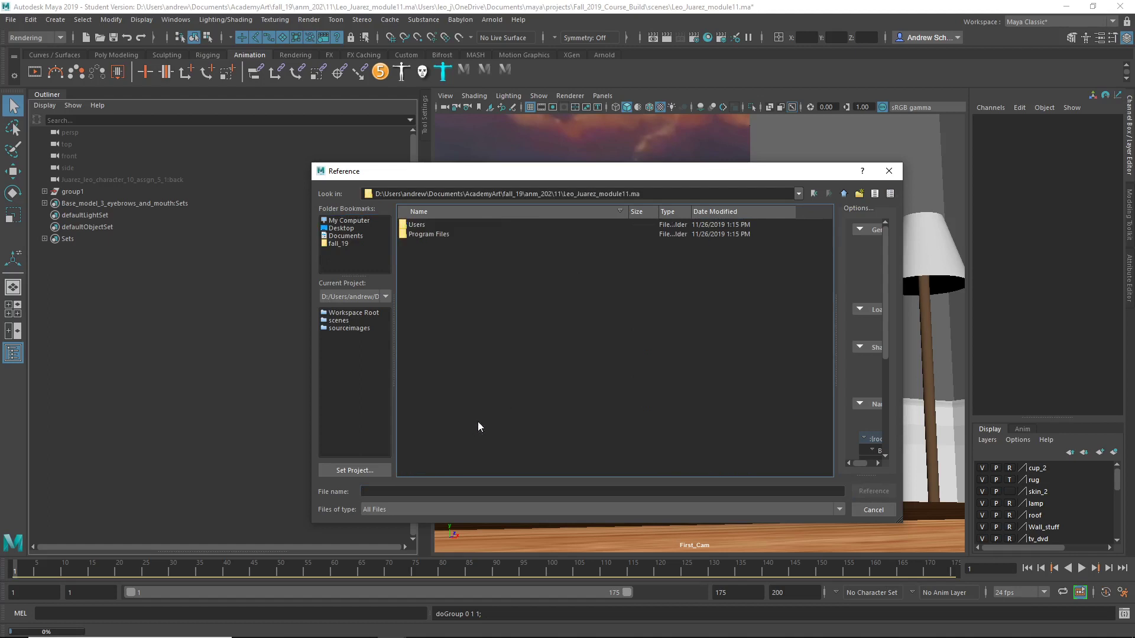
- Reference Base_model_3_eyebrows_and_mouth.ma from the scenes folder of the nested Fall_2019_Course_Build project, accepting the student version notice
{"action": "double_click", "coordinate": [438, 226]}
{"action": "double_click", "coordinate": [438, 226]}
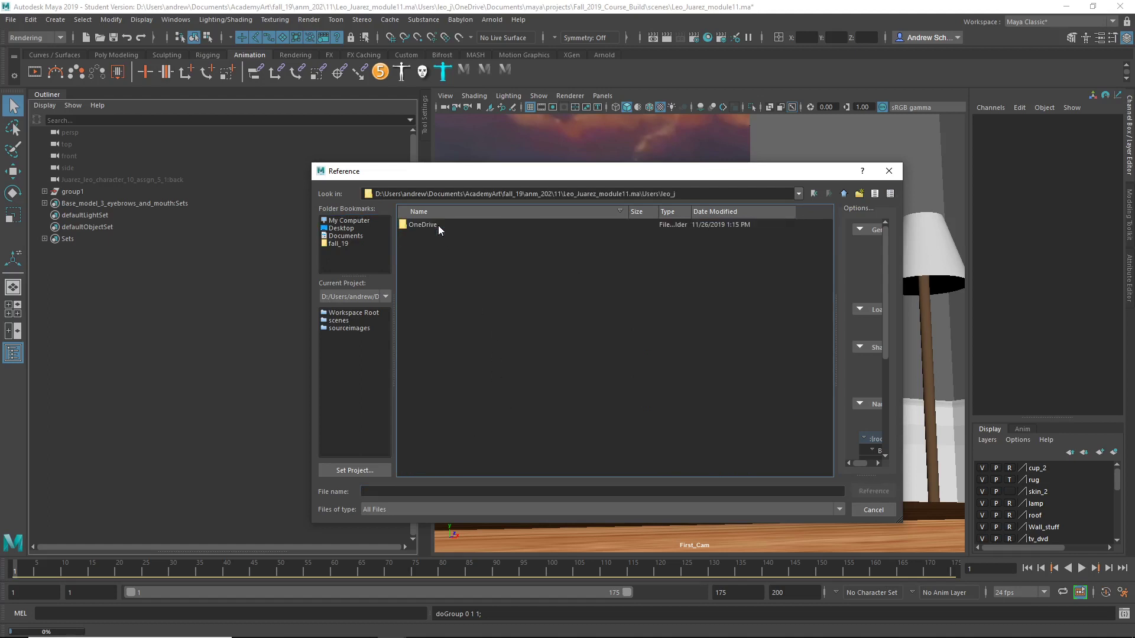
{"action": "double_click", "coordinate": [438, 225]}
{"action": "double_click", "coordinate": [438, 226]}
{"action": "double_click", "coordinate": [438, 225]}
{"action": "double_click", "coordinate": [438, 226]}
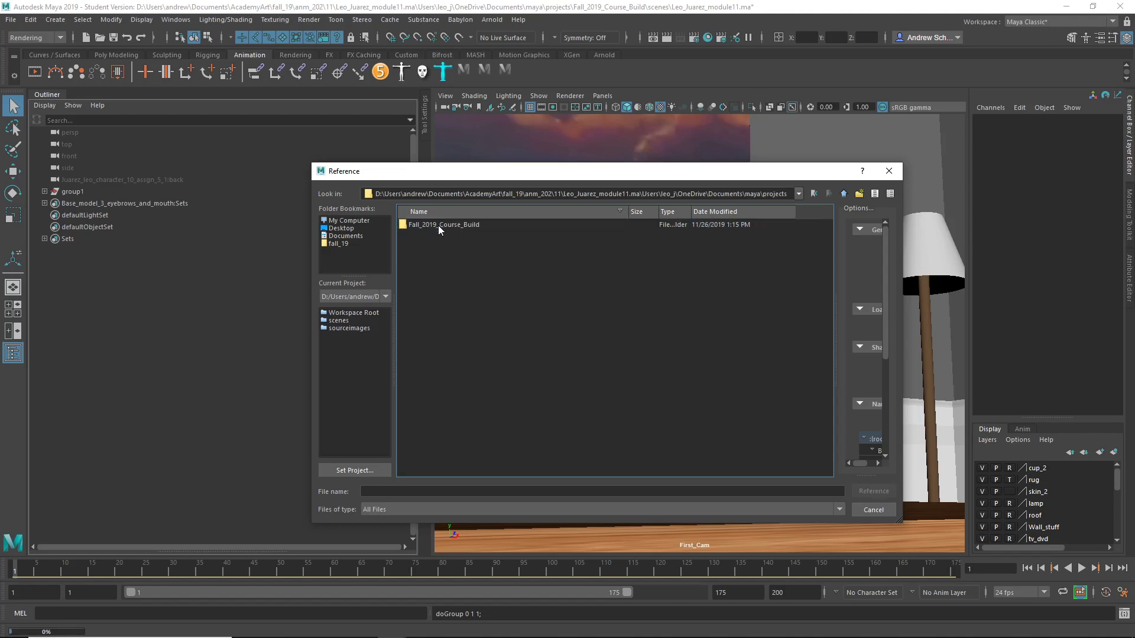
{"action": "double_click", "coordinate": [438, 225]}
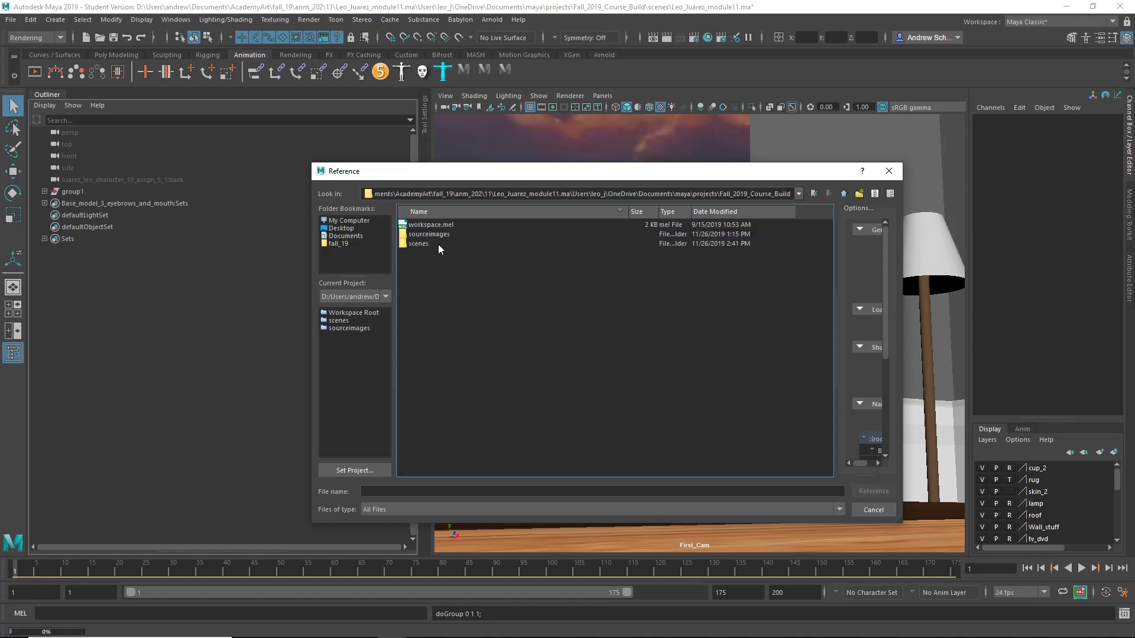
{"action": "double_click", "coordinate": [438, 244]}
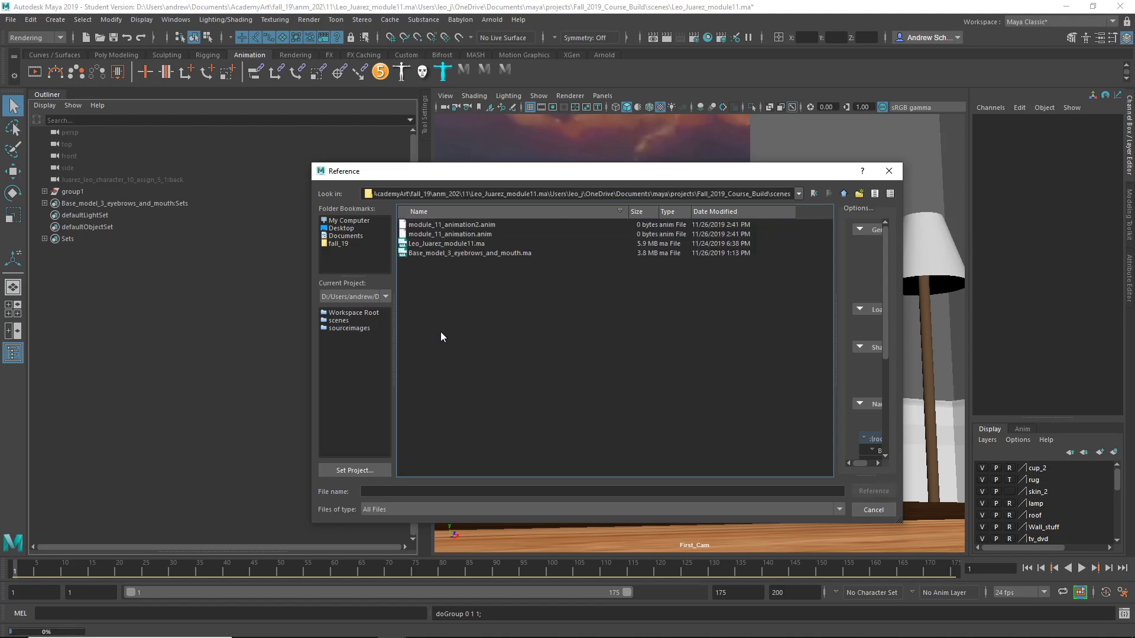
{"action": "left_click", "coordinate": [516, 253]}
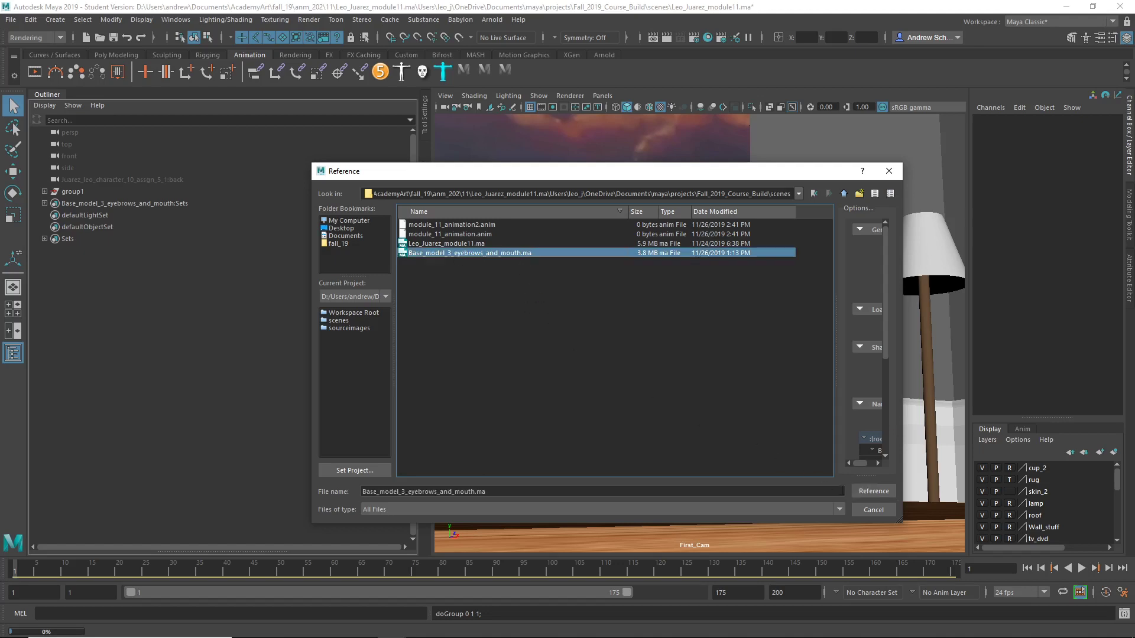
{"action": "left_click", "coordinate": [874, 491]}
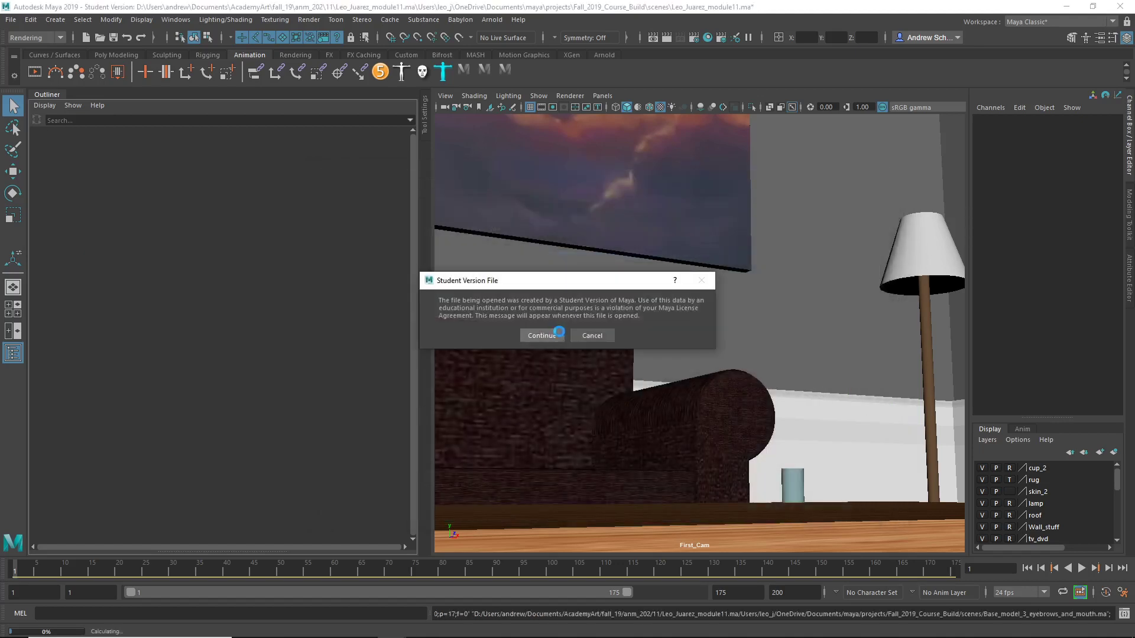
{"action": "left_click", "coordinate": [541, 335]}
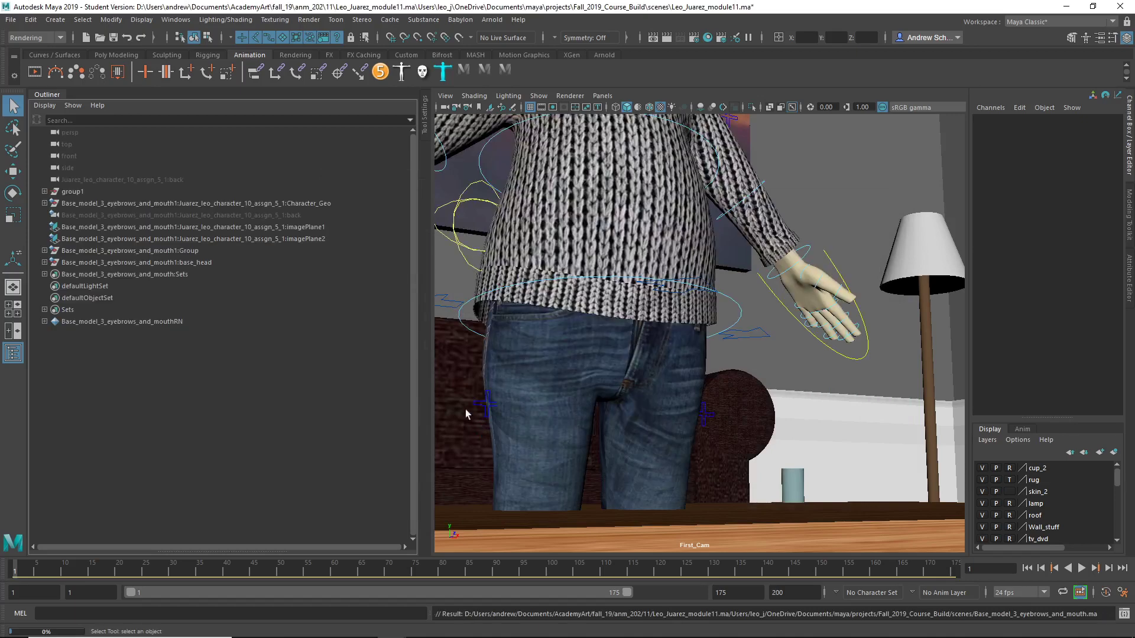
- Select the referenced rig's Base_model_3_eyebrows_and_mouth1:Group node and set the import options' file type to animImport
{"action": "left_click", "coordinate": [275, 192]}
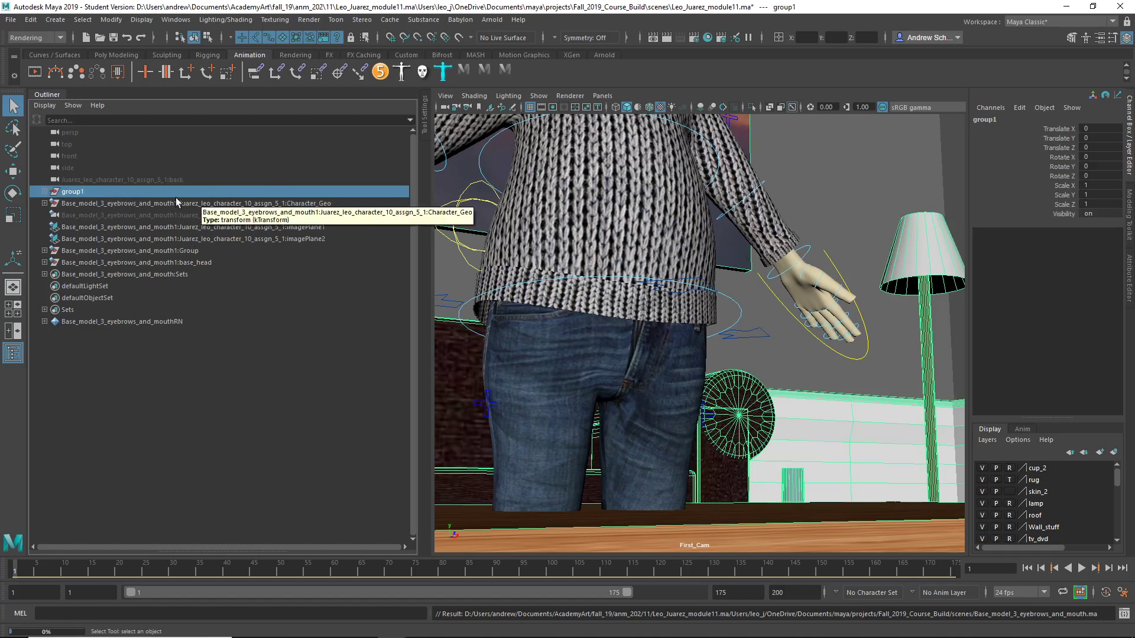
{"action": "left_click", "coordinate": [153, 262]}
{"action": "left_click", "coordinate": [155, 253]}
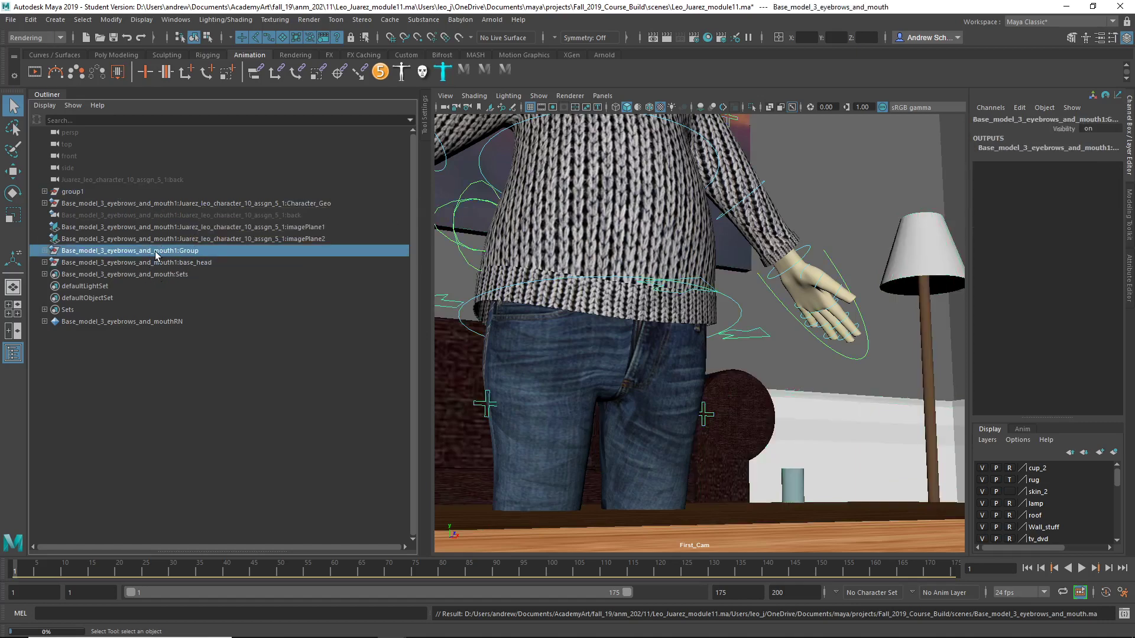
{"action": "left_click", "coordinate": [11, 19]}
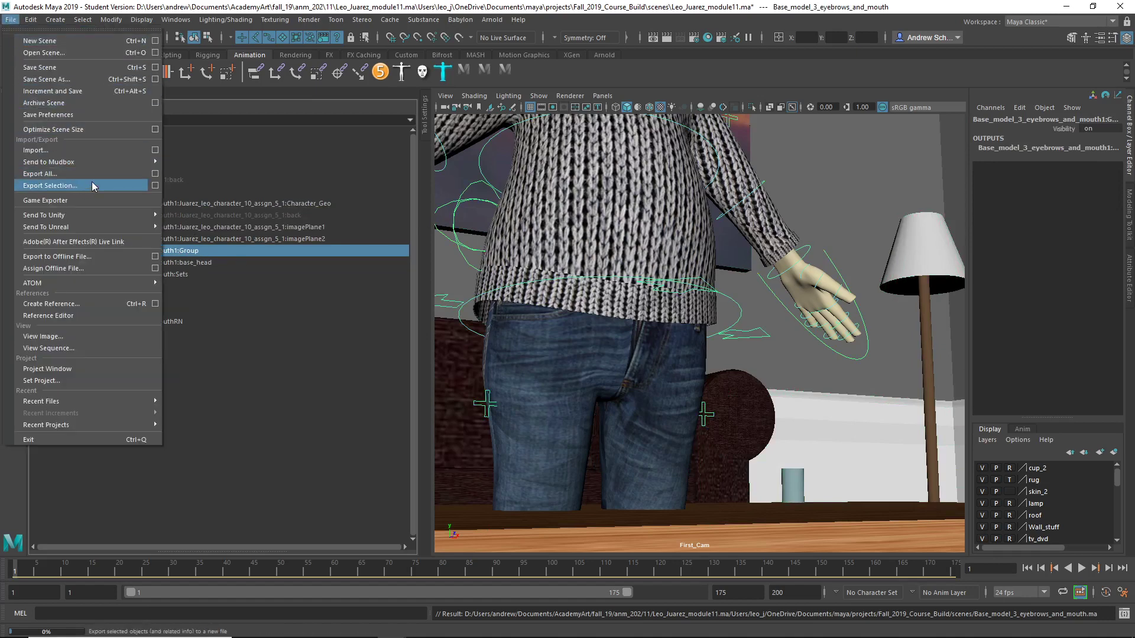
{"action": "left_click", "coordinate": [155, 151]}
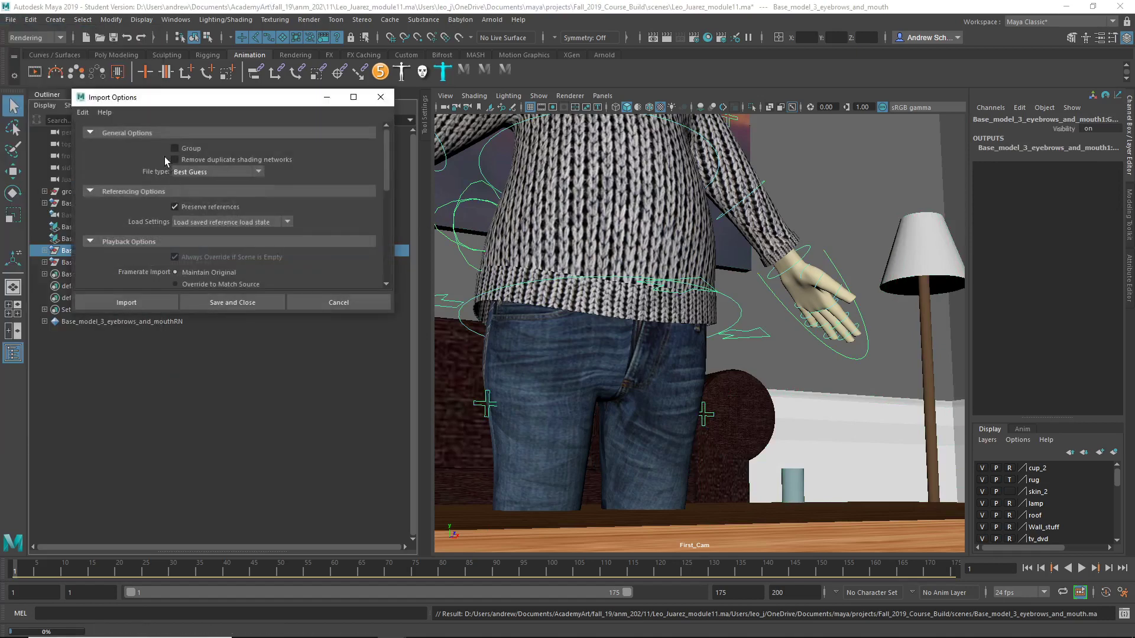
{"action": "left_click", "coordinate": [177, 172]}
{"action": "scroll", "coordinate": [206, 251], "scroll_direction": "down", "scroll_amount": 5}
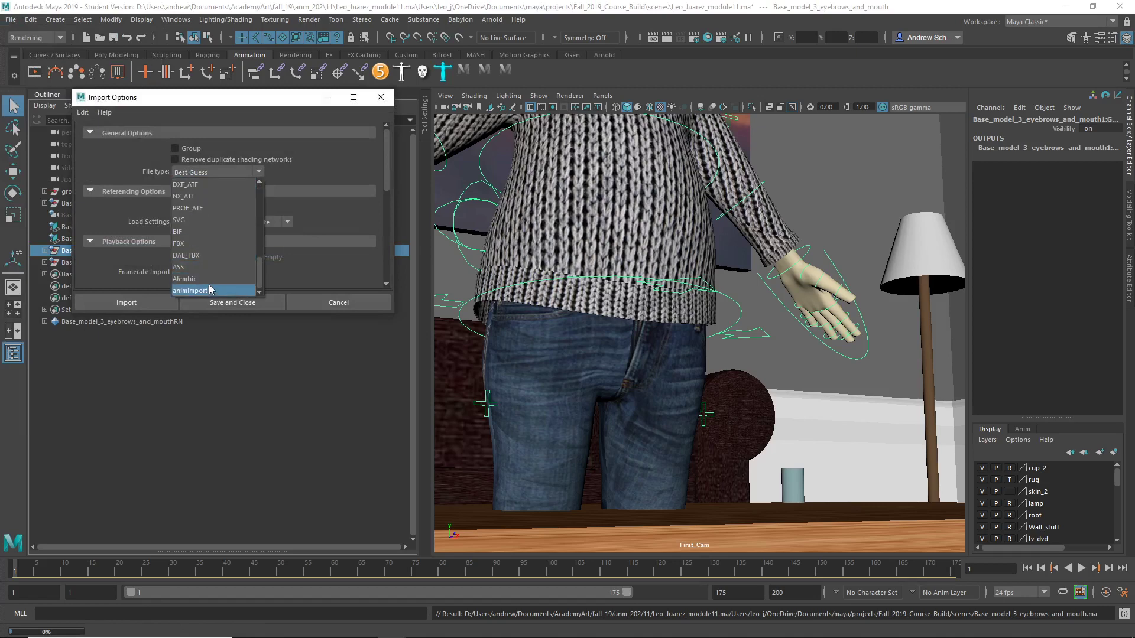
{"action": "left_click", "coordinate": [208, 289]}
- Try to import animation.anim from the Desktop onto the selected rig group
{"action": "left_click", "coordinate": [153, 297]}
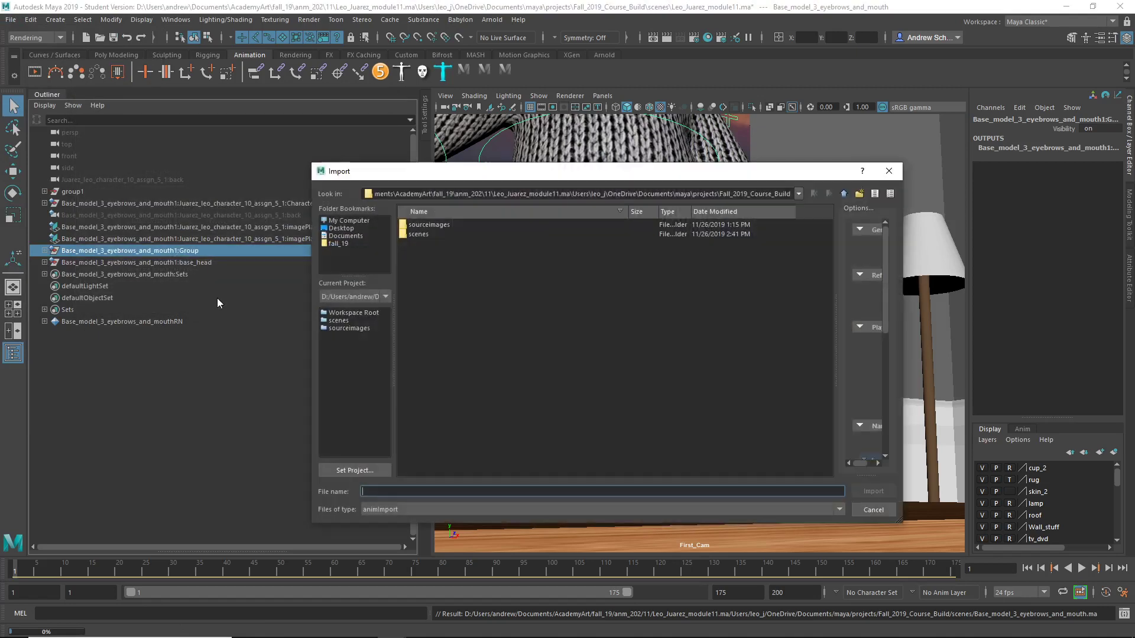
{"action": "left_click", "coordinate": [341, 228]}
{"action": "left_click", "coordinate": [432, 225]}
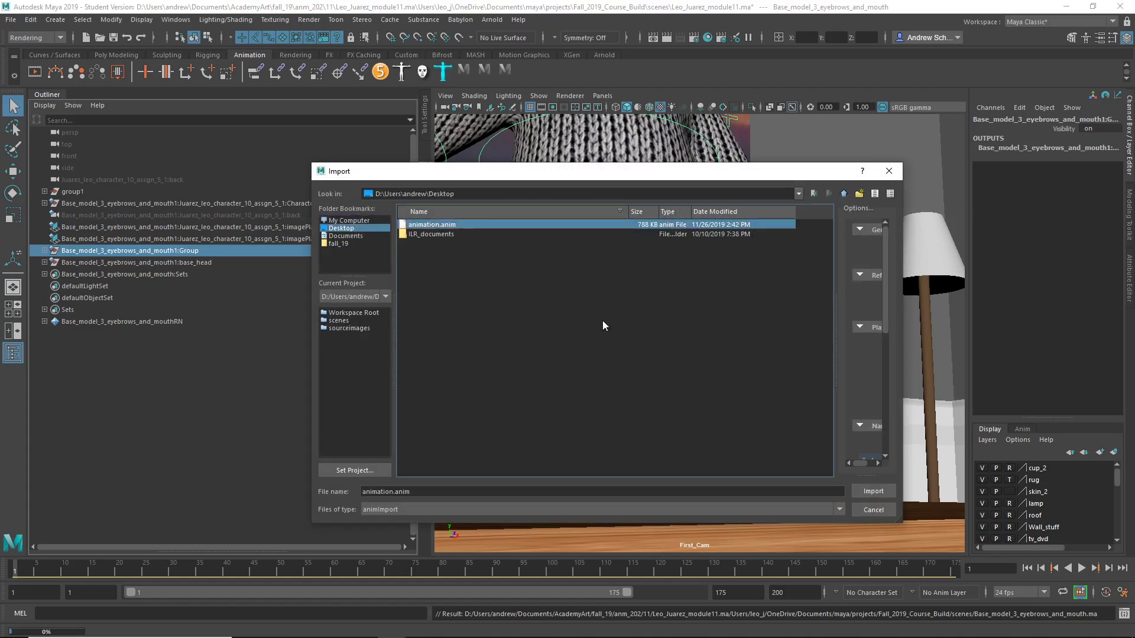
{"action": "left_click", "coordinate": [880, 490]}
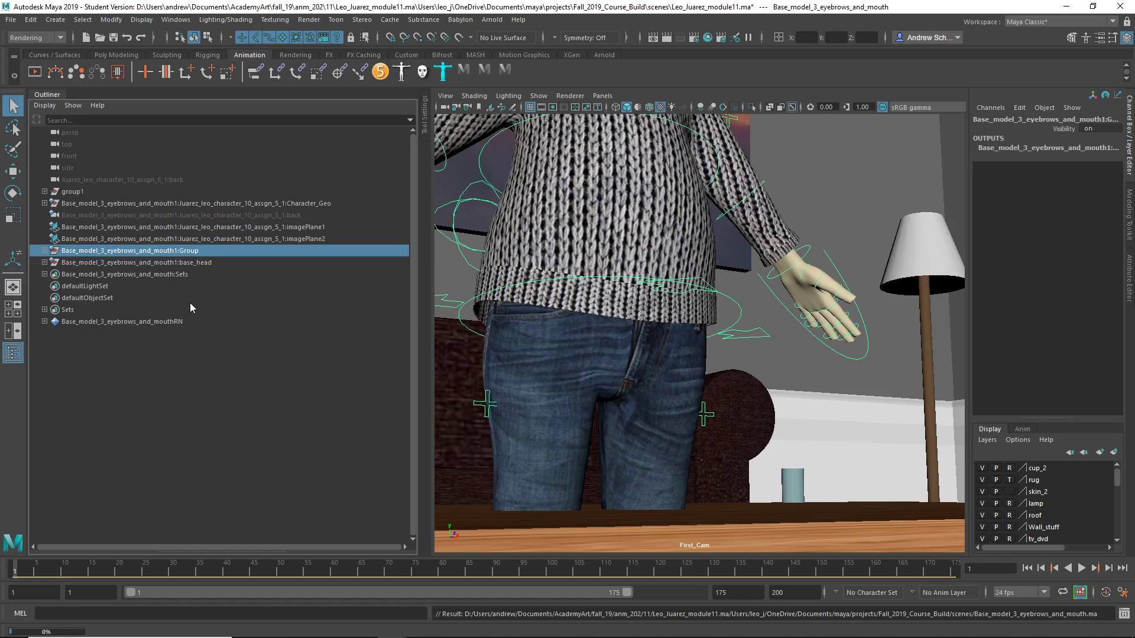
- Bring up Task Manager and force Maya and its remaining Output Window process to end
{"action": "key", "text": "ctrl+shift+Escape"}
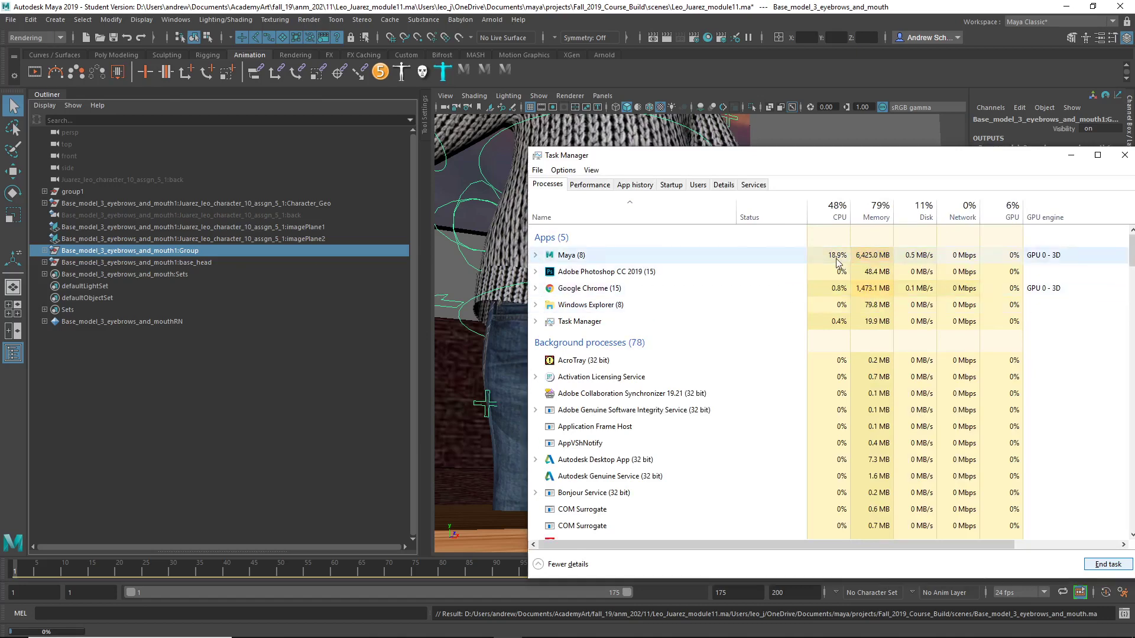
{"action": "left_click", "coordinate": [535, 255]}
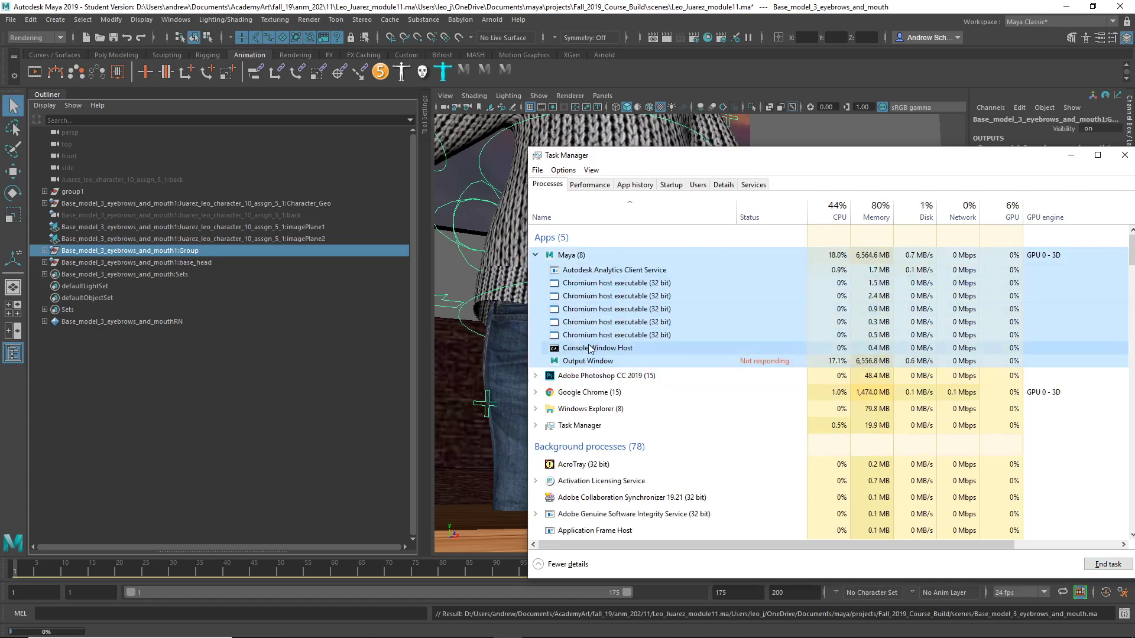
{"action": "left_click", "coordinate": [1106, 565]}
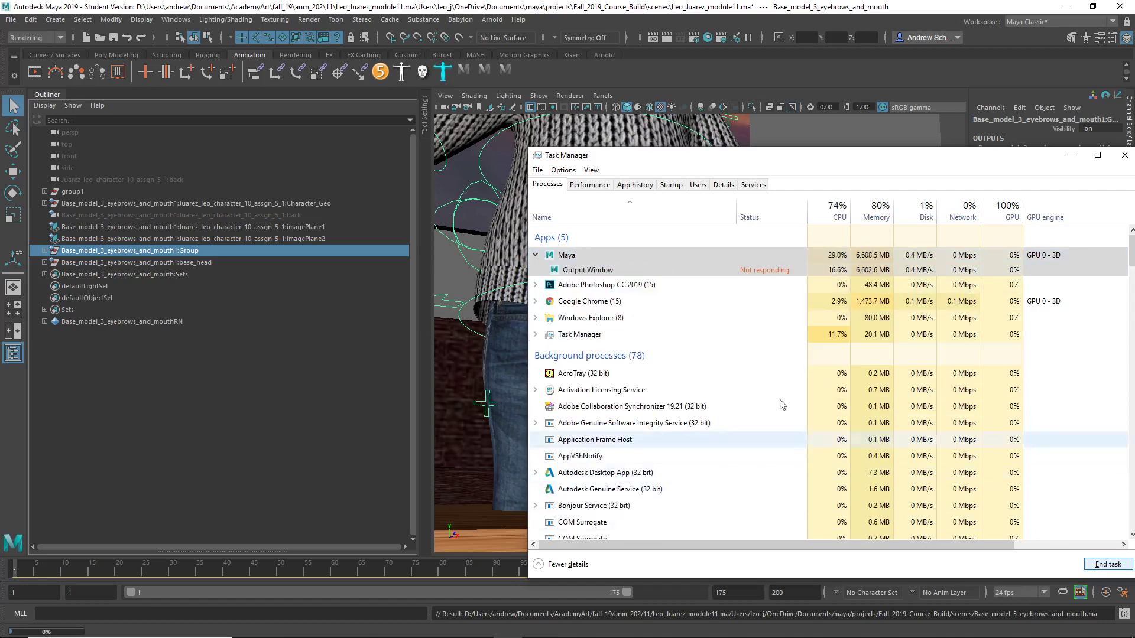
{"action": "left_click", "coordinate": [1107, 564]}
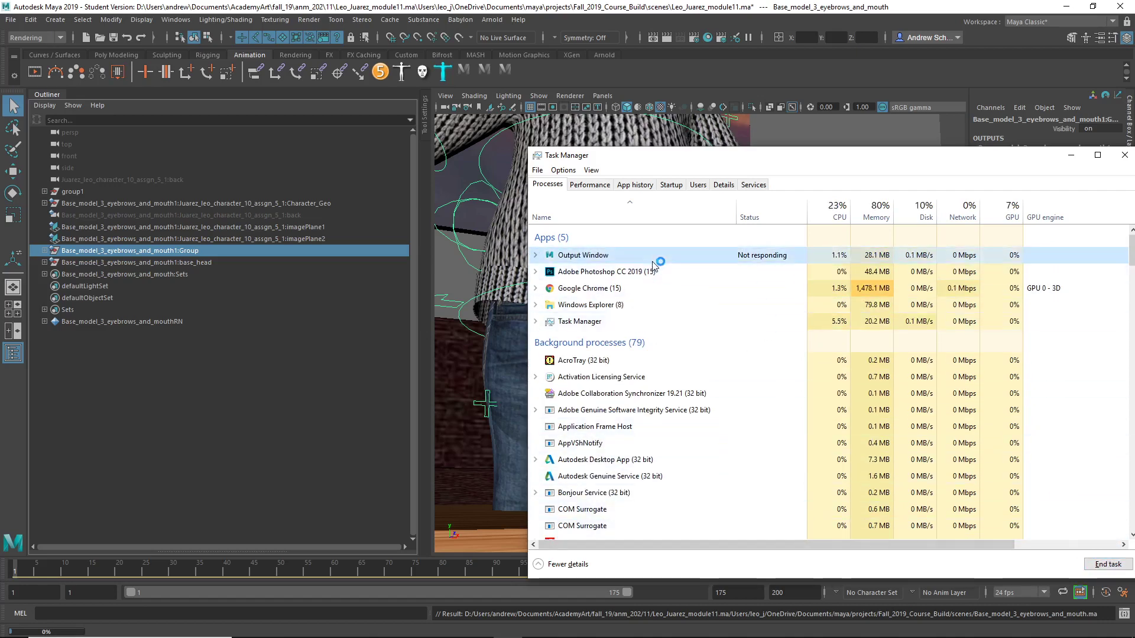
{"action": "left_click", "coordinate": [1107, 564]}
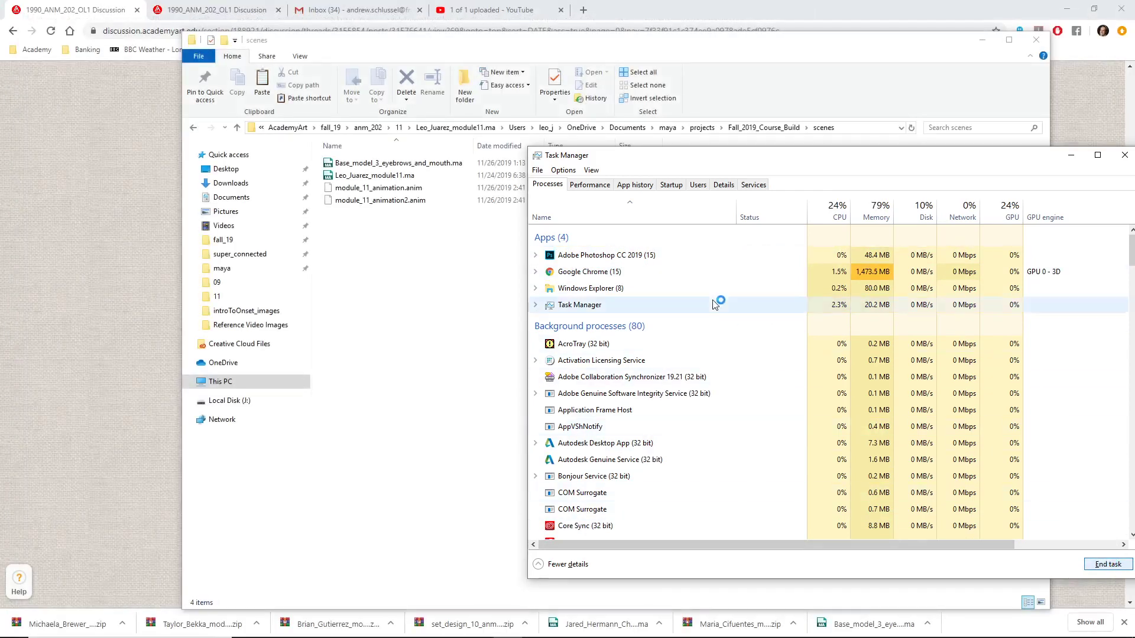
- In a fresh Maya session, open the student's original module 11 scene, accepting the student version notice, and scrub to frame 56
{"action": "mouse_move", "coordinate": [408, 625]}
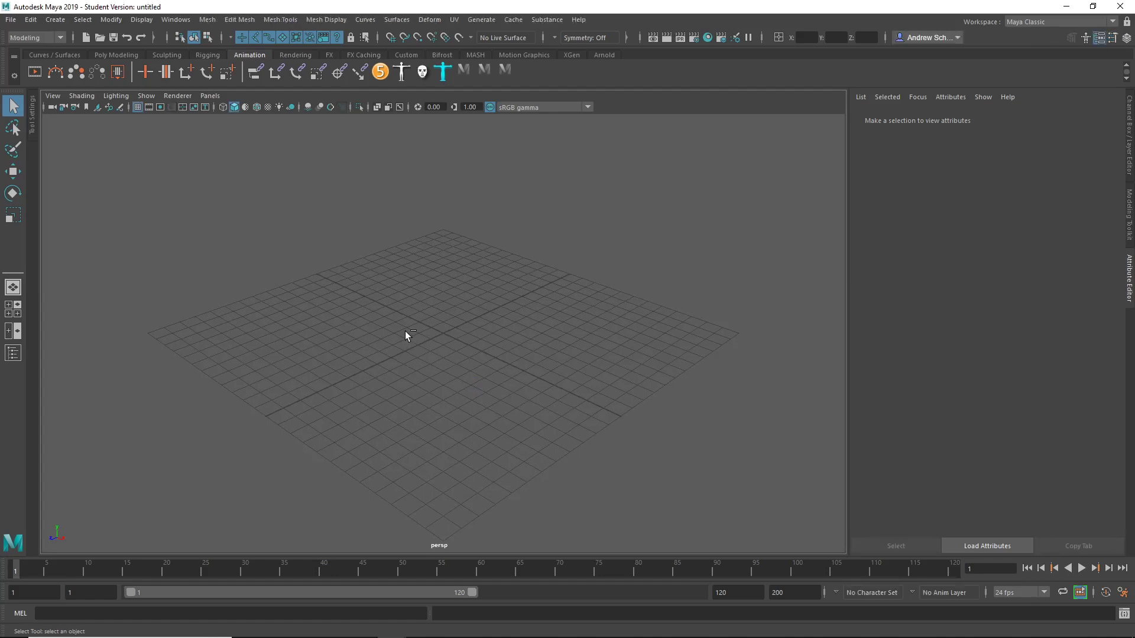
{"action": "key", "text": "ctrl+o"}
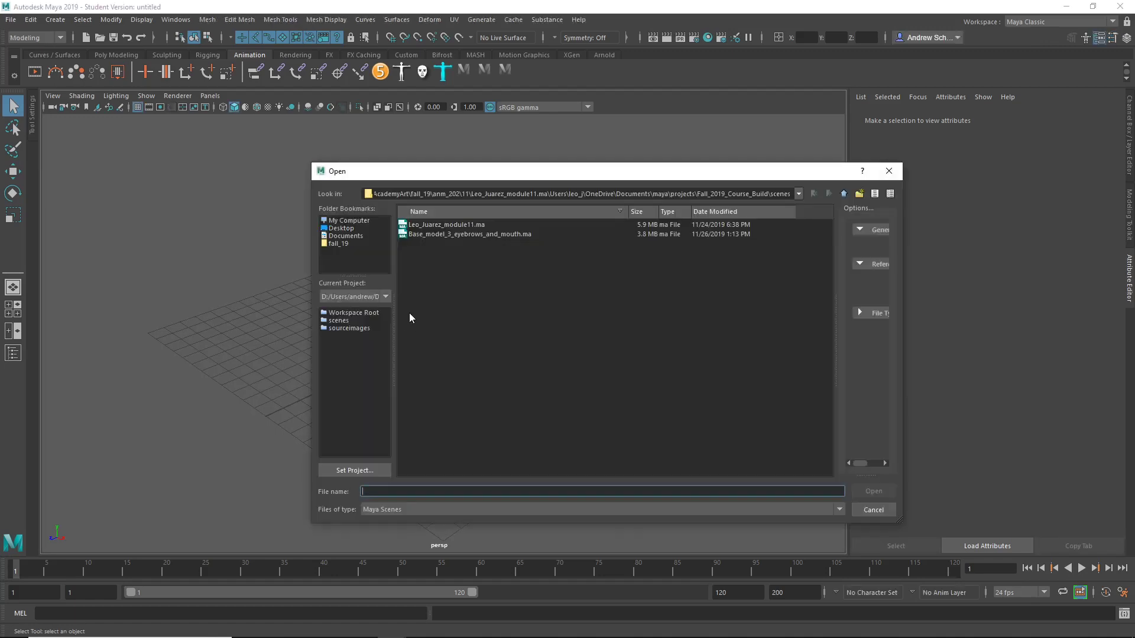
{"action": "double_click", "coordinate": [459, 225]}
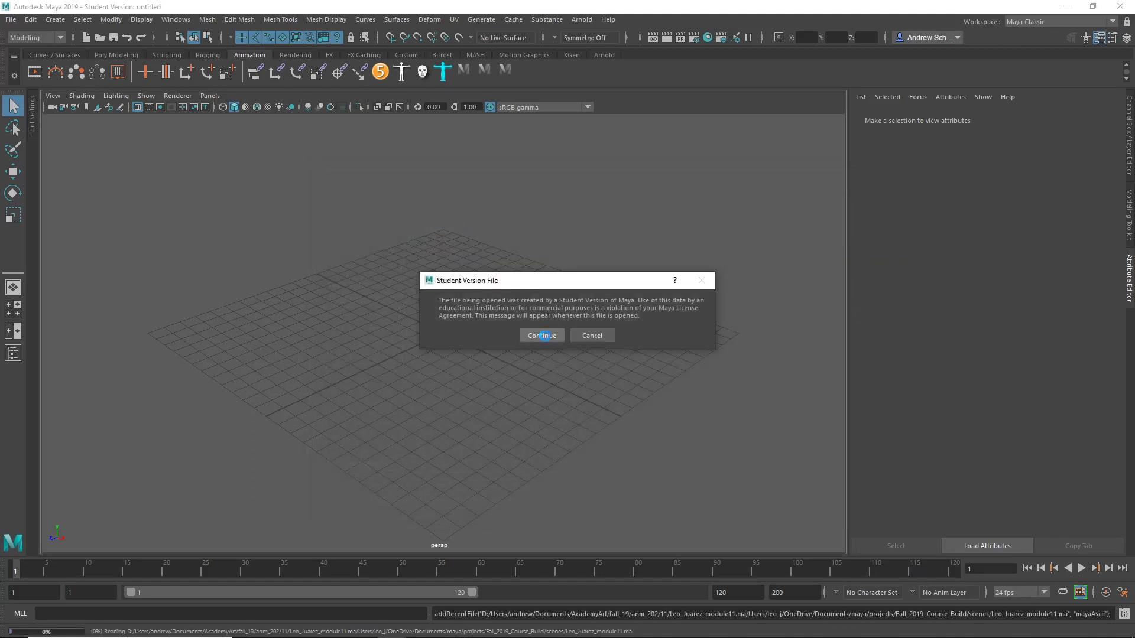
{"action": "left_click", "coordinate": [540, 332]}
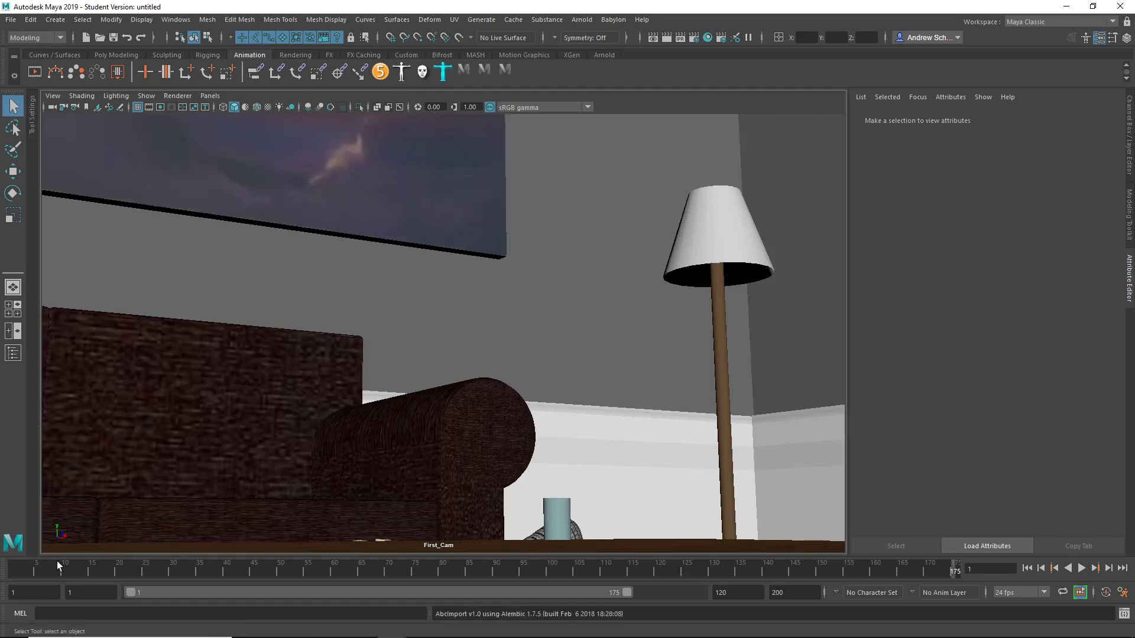
{"action": "left_click_drag", "start_coordinate": [33, 569], "coordinate": [311, 573]}
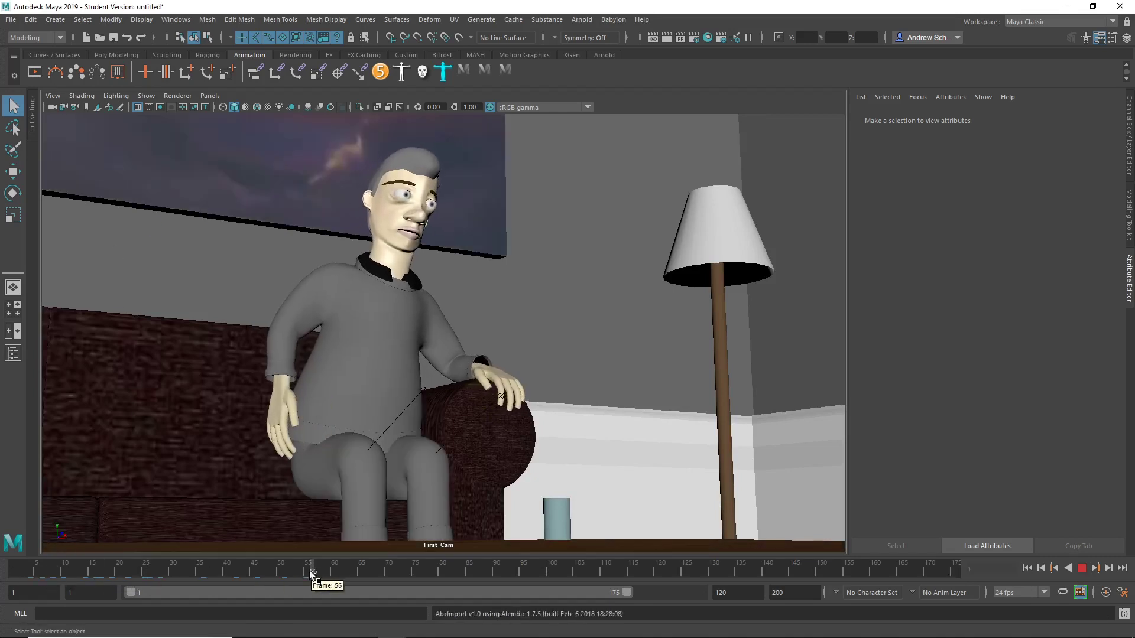
- Show the Outliner and save the scene as a new Maya ASCII file with _02 added to its name
{"action": "left_click", "coordinate": [13, 354]}
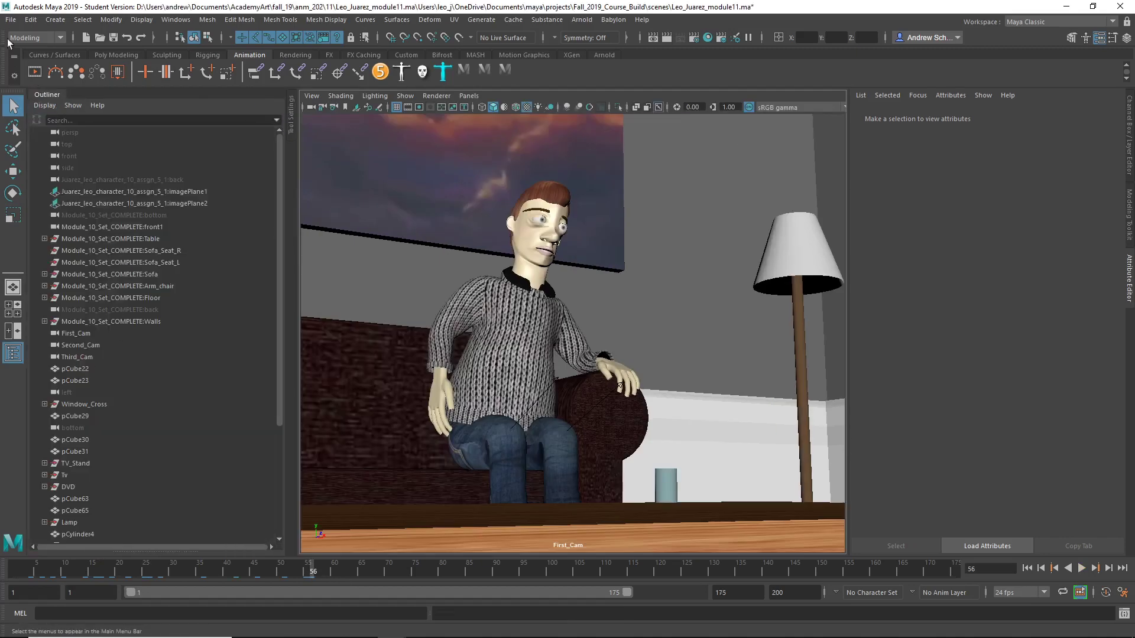
{"action": "left_click", "coordinate": [11, 19]}
{"action": "left_click", "coordinate": [57, 84]}
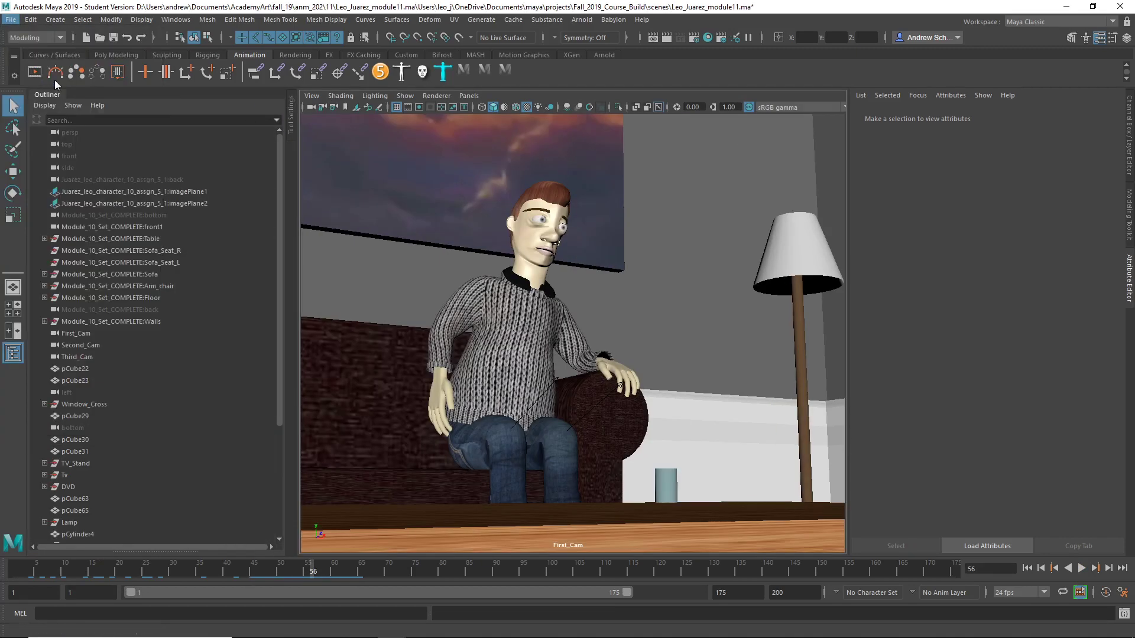
{"action": "left_click", "coordinate": [428, 492]}
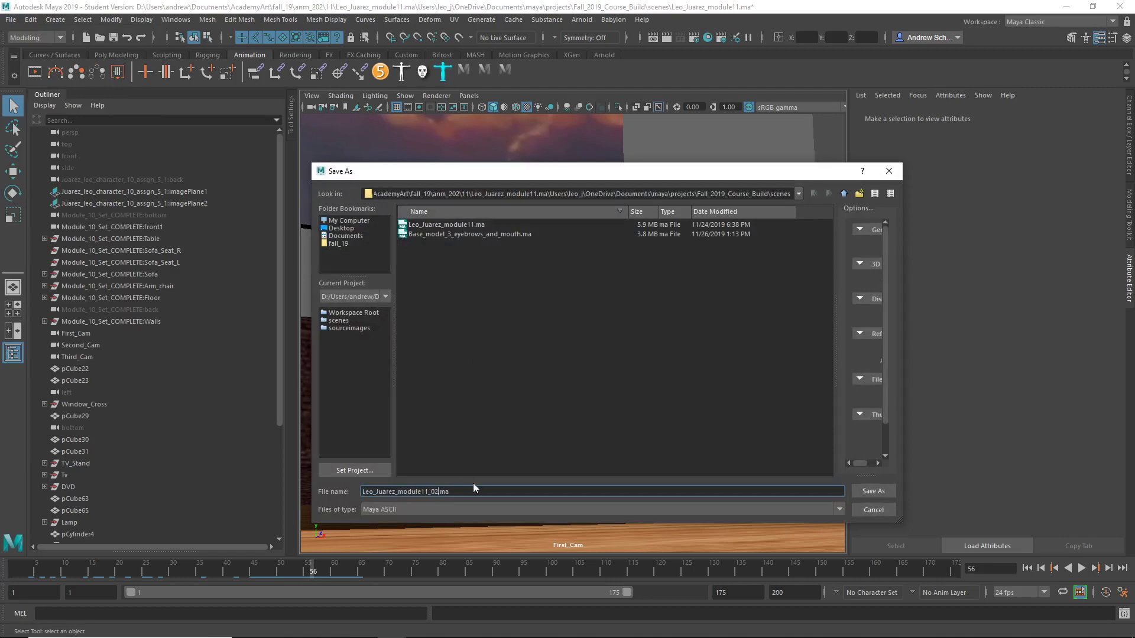
{"action": "key", "text": "Return"}
{"action": "key", "text": "Return"}
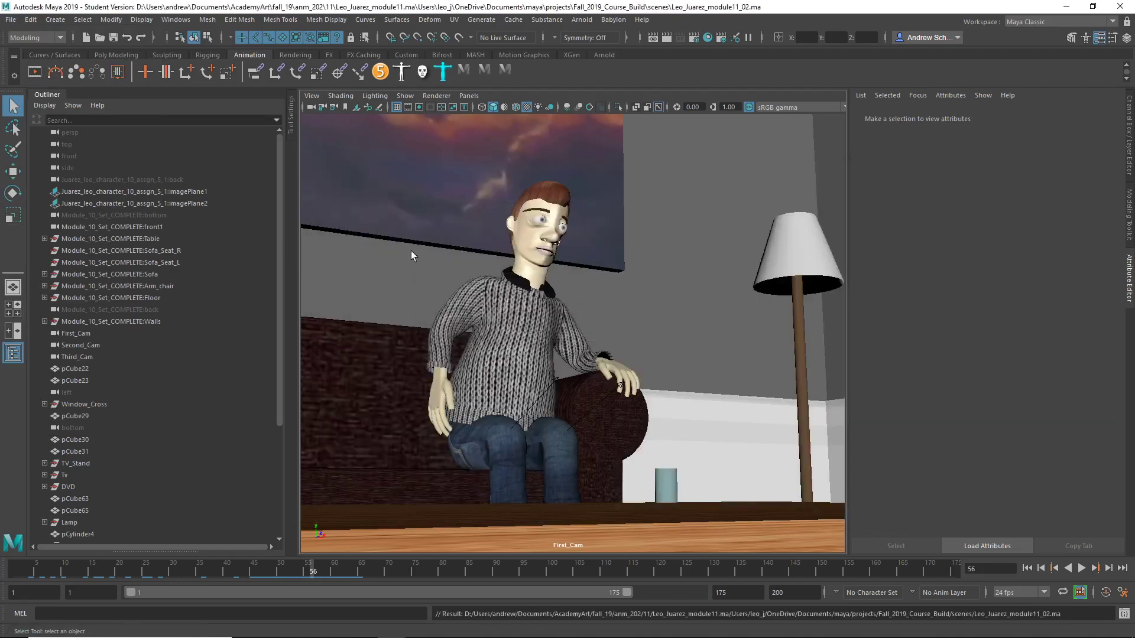
- Delete the old character, from base_head through Base_model_3_eyebrows_and_mouth:base_head, along with the Base_model_3_eyebrows_and_mouth:Sets node
{"action": "scroll", "coordinate": [135, 303], "scroll_direction": "down", "scroll_amount": 4}
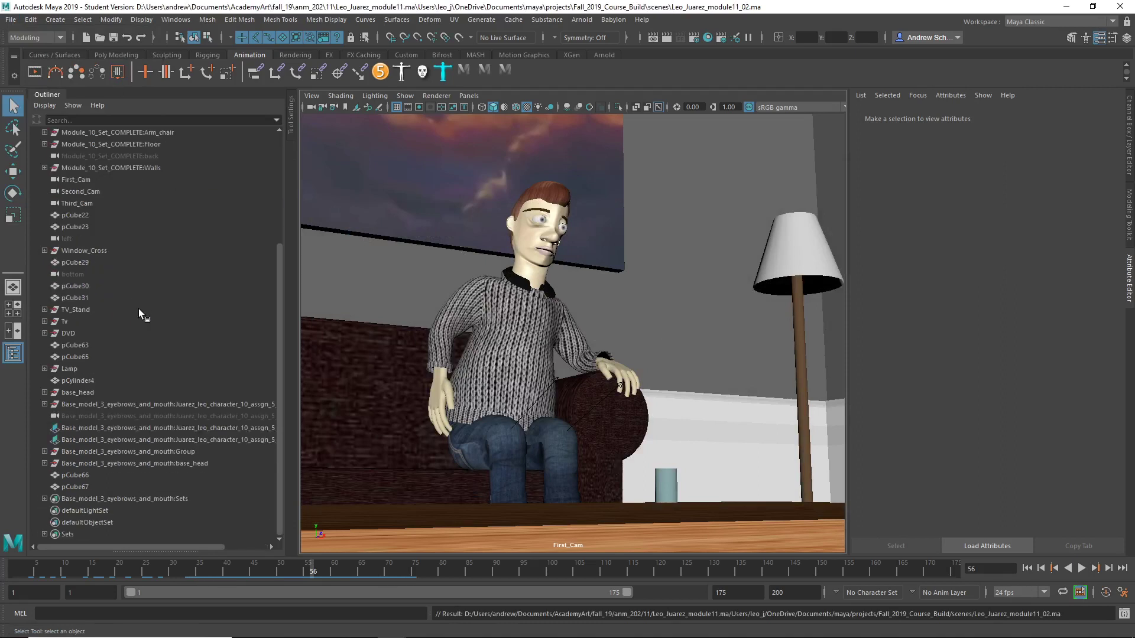
{"action": "left_click_drag", "start_coordinate": [129, 464], "coordinate": [124, 396]}
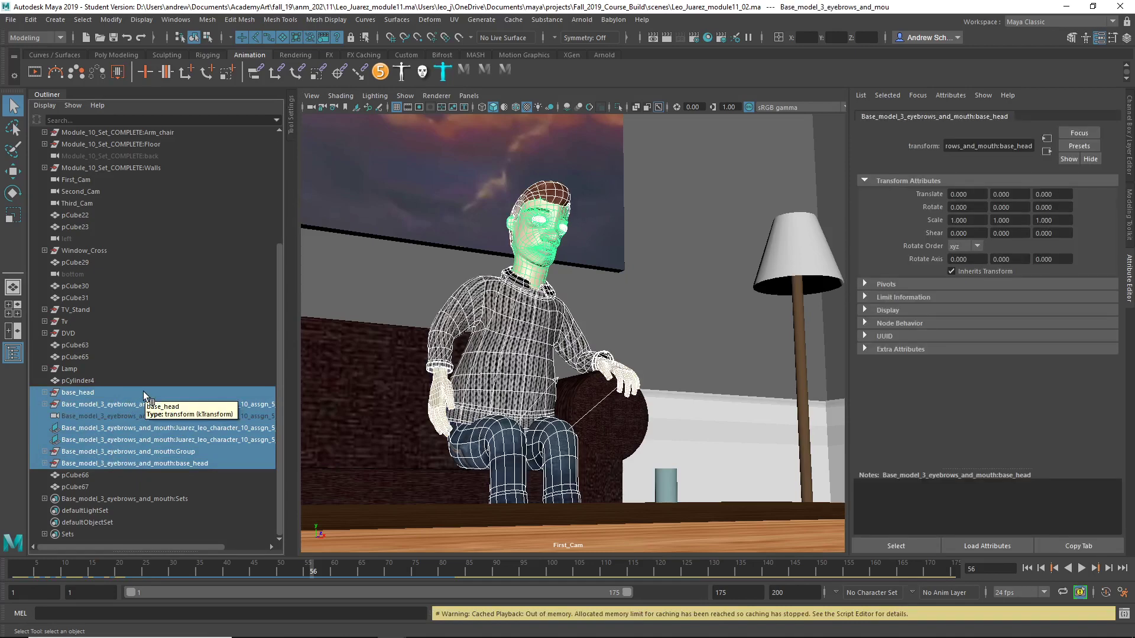
{"action": "key", "text": "Delete"}
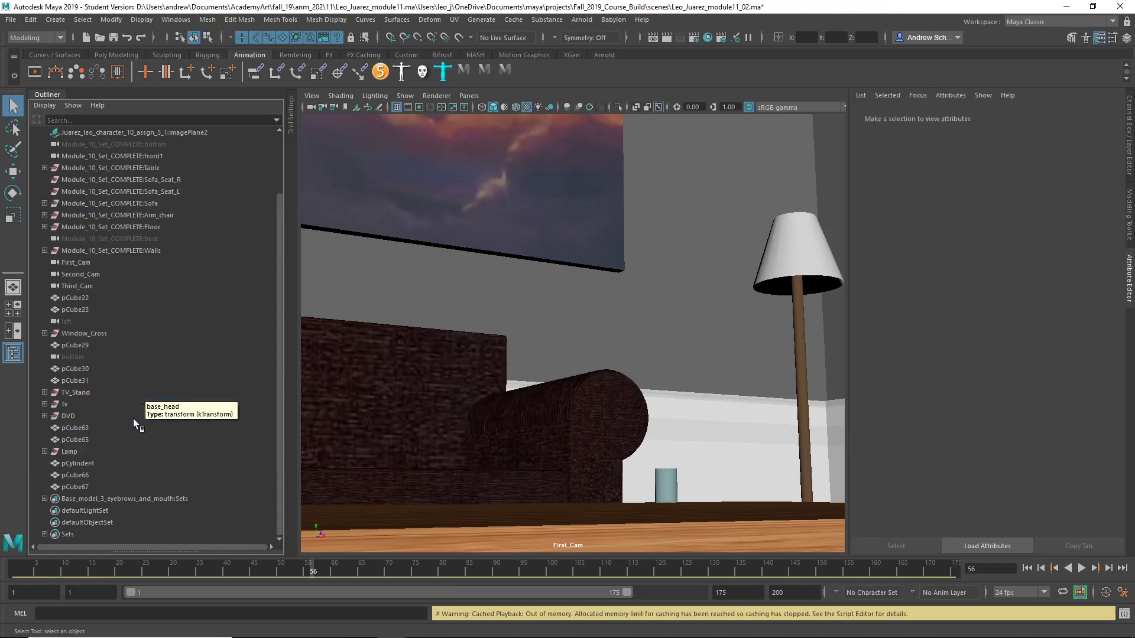
{"action": "left_click", "coordinate": [152, 498]}
{"action": "key", "text": "Delete"}
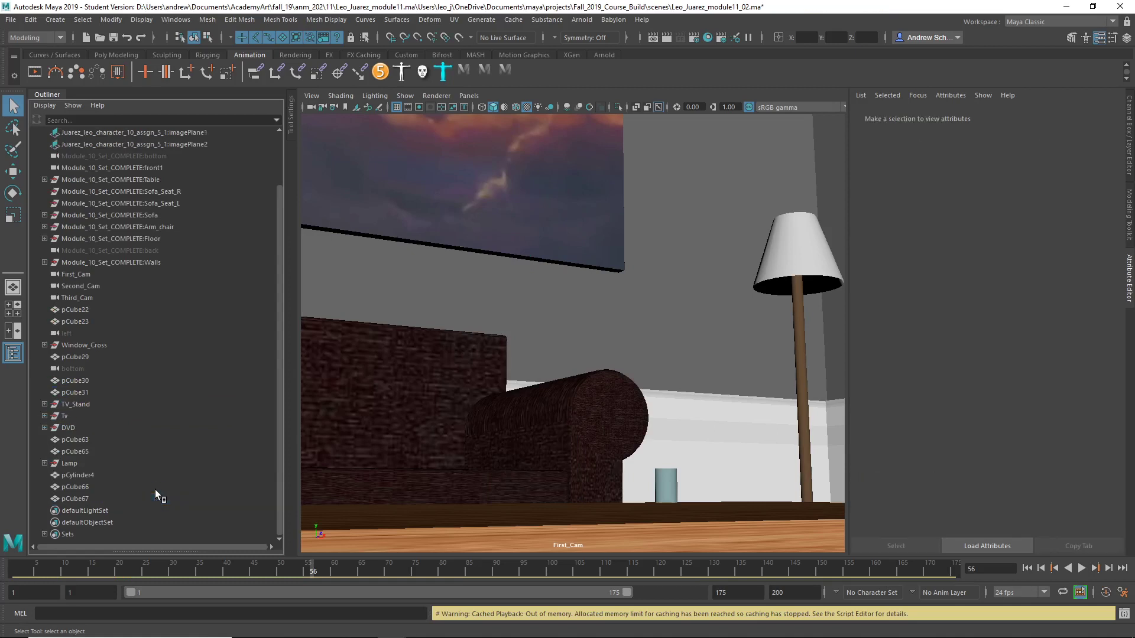
- Group the set pieces, cameras and props from Module_10_Set_COMPLETE:Table through pCube67, and save the scene
{"action": "scroll", "coordinate": [150, 469], "scroll_direction": "up", "scroll_amount": 2}
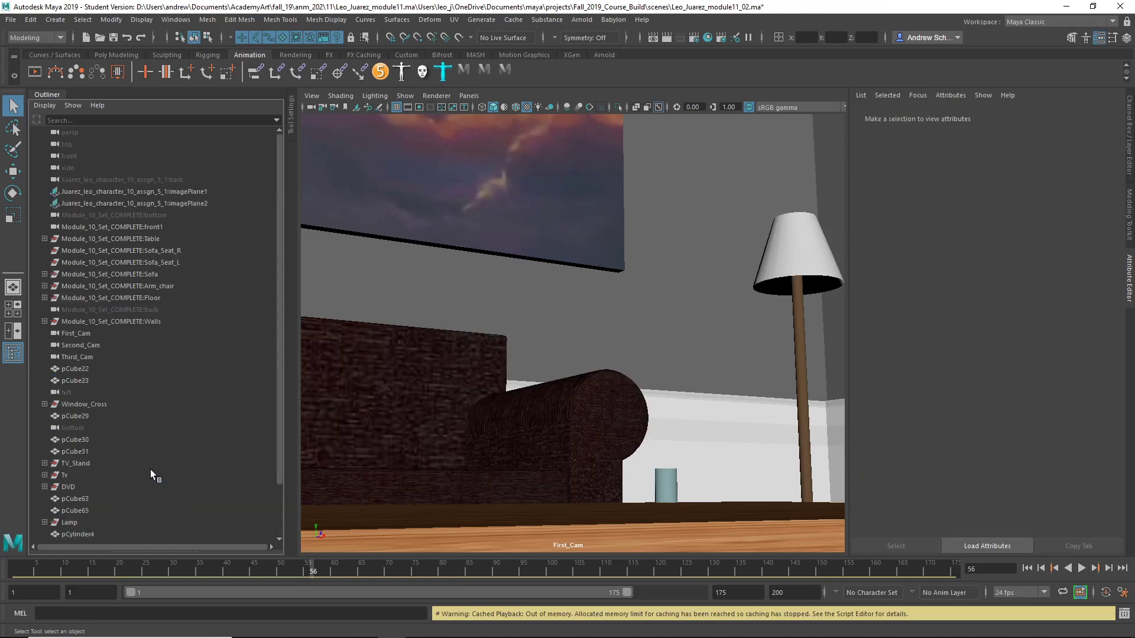
{"action": "left_click_drag", "start_coordinate": [122, 239], "coordinate": [136, 519]}
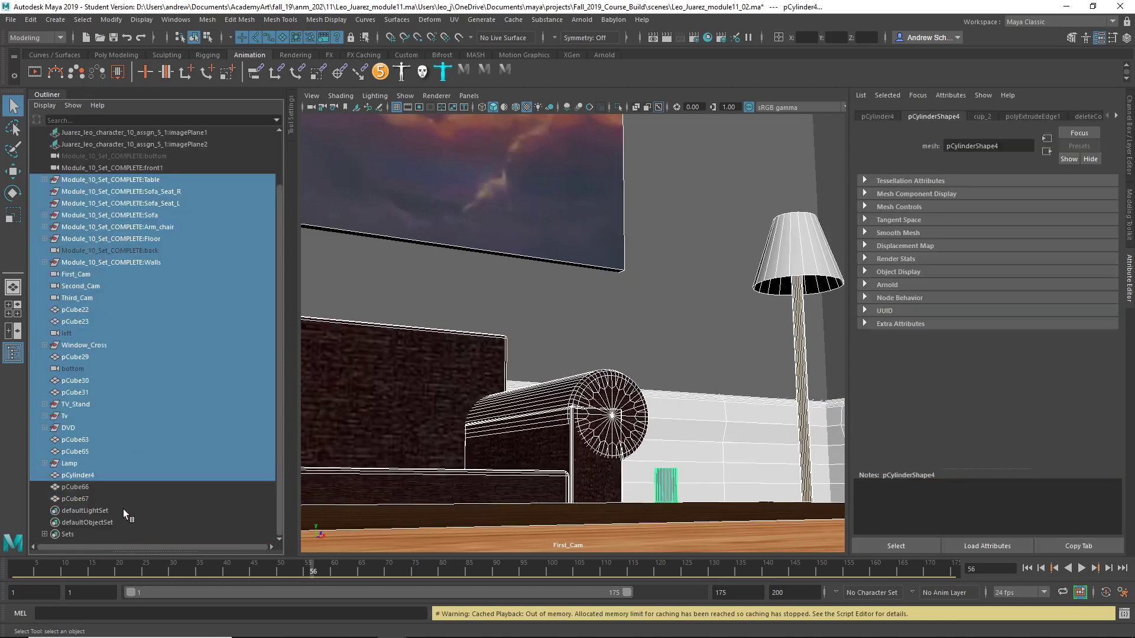
{"action": "key", "text": "ctrl+g"}
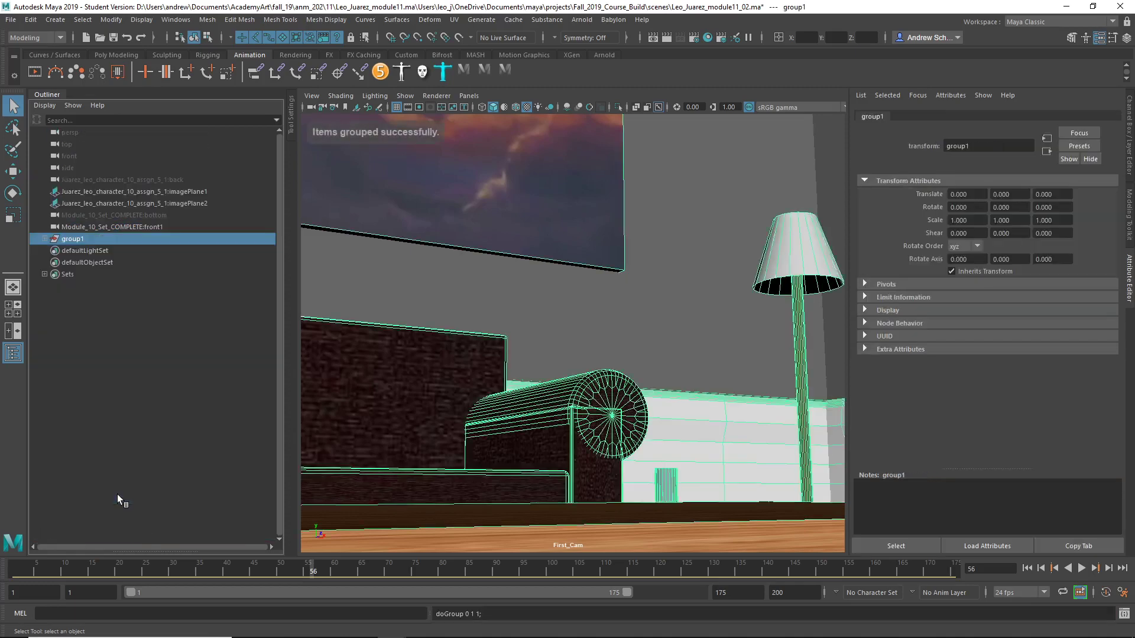
{"action": "left_click", "coordinate": [115, 366]}
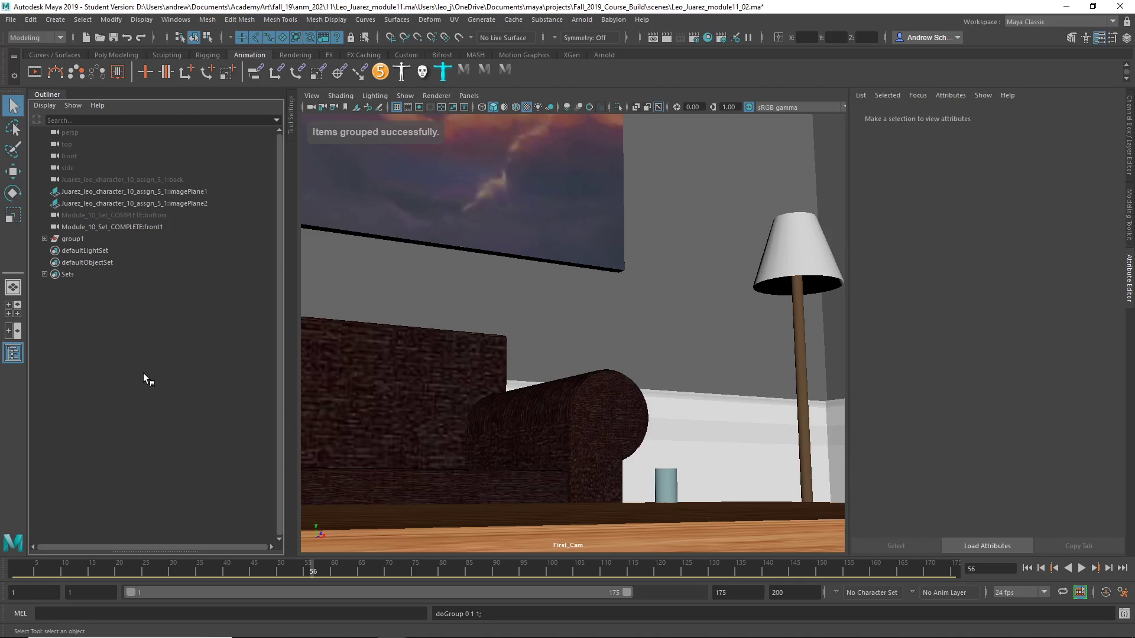
{"action": "key", "text": "ctrl+s"}
{"action": "key", "text": "Return"}
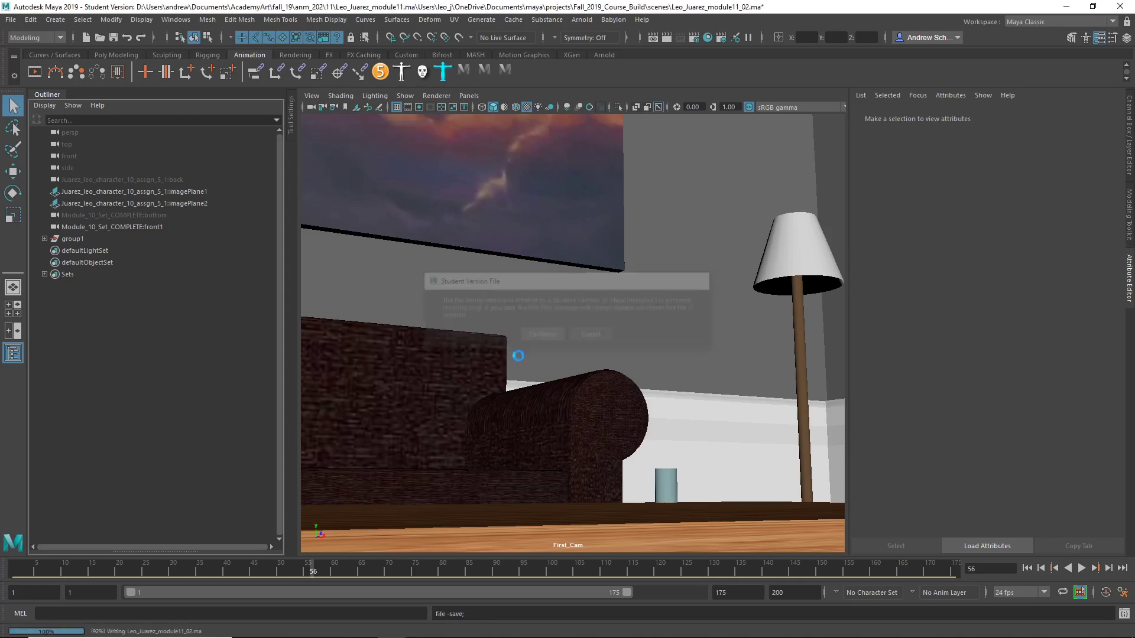
- Reference Base_model_3_eyebrows_and_mouth.ma into the scene, accept the student version notice, and save the scene
{"action": "left_click", "coordinate": [10, 19]}
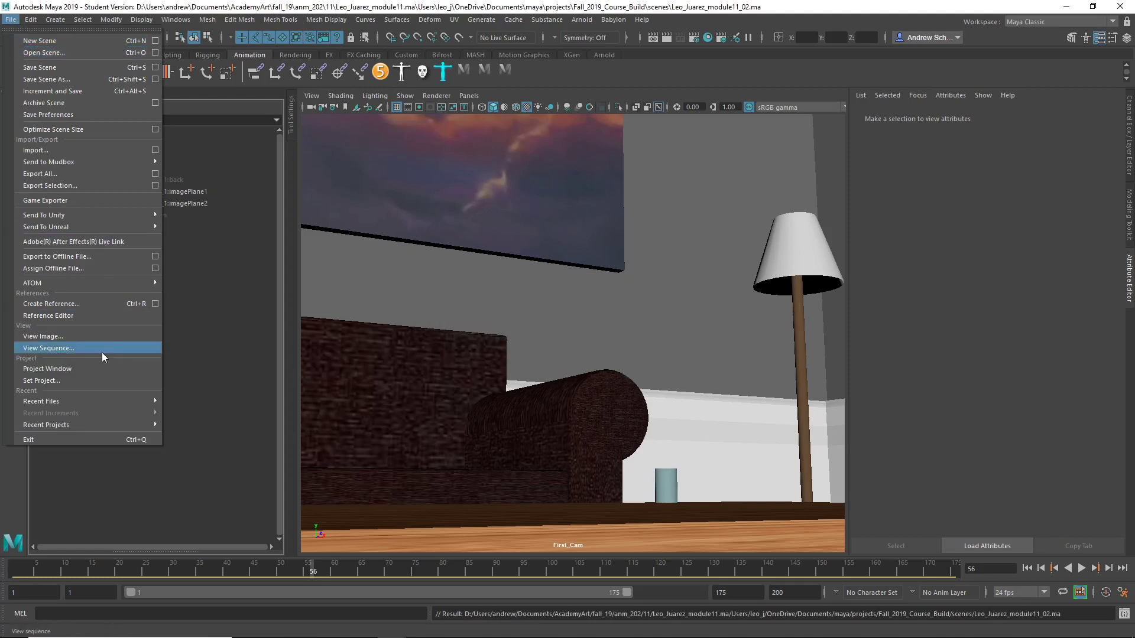
{"action": "left_click", "coordinate": [172, 494]}
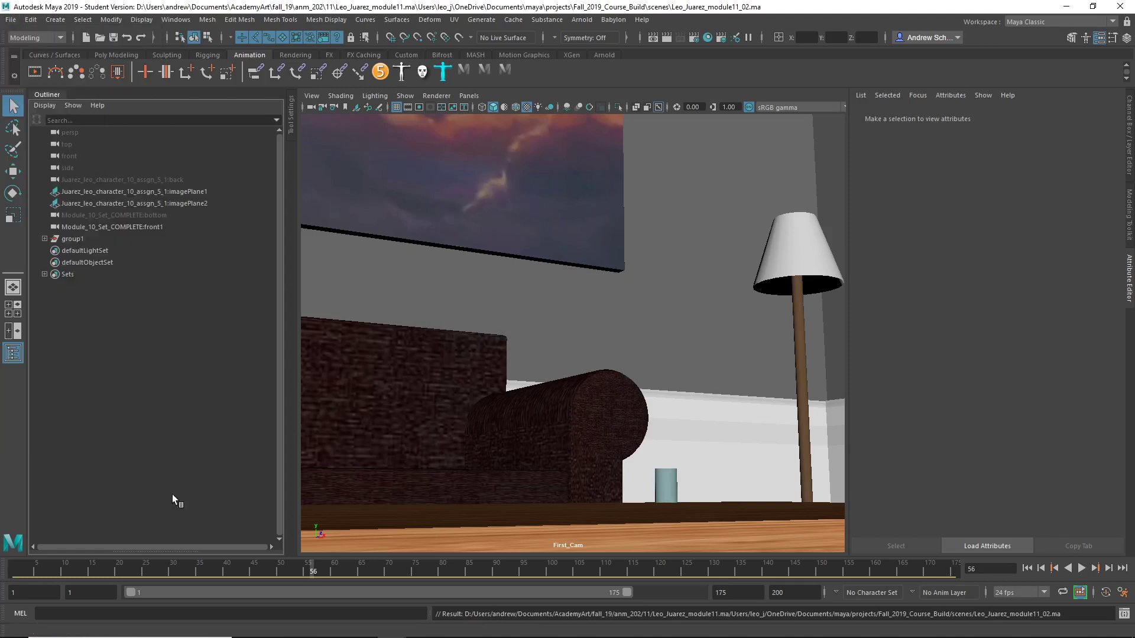
{"action": "left_click", "coordinate": [11, 19]}
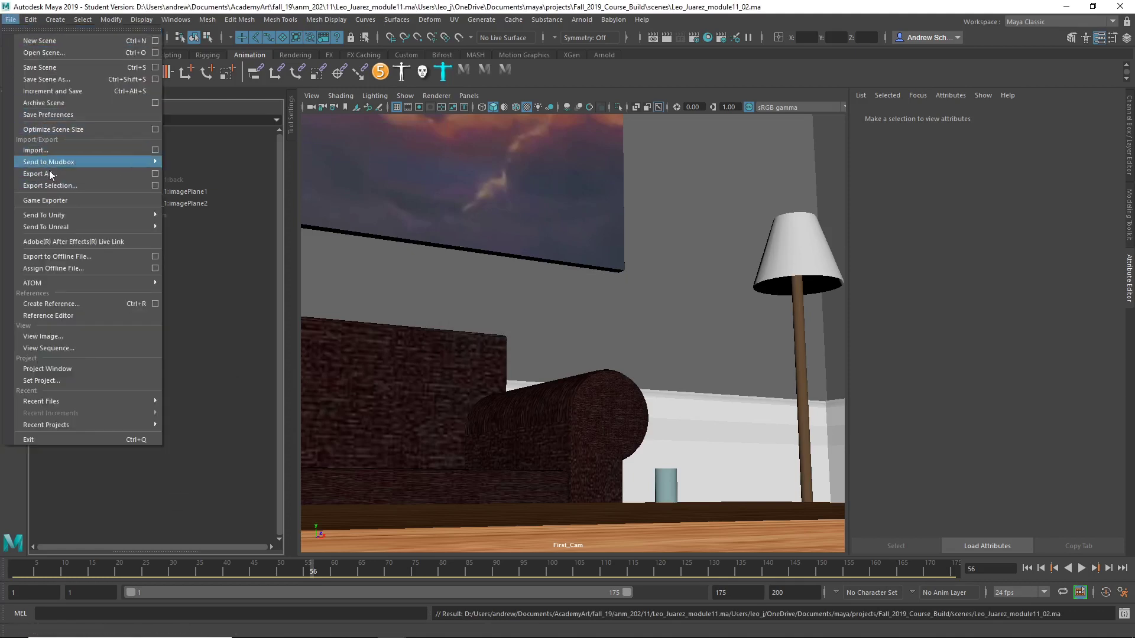
{"action": "left_click", "coordinate": [73, 305]}
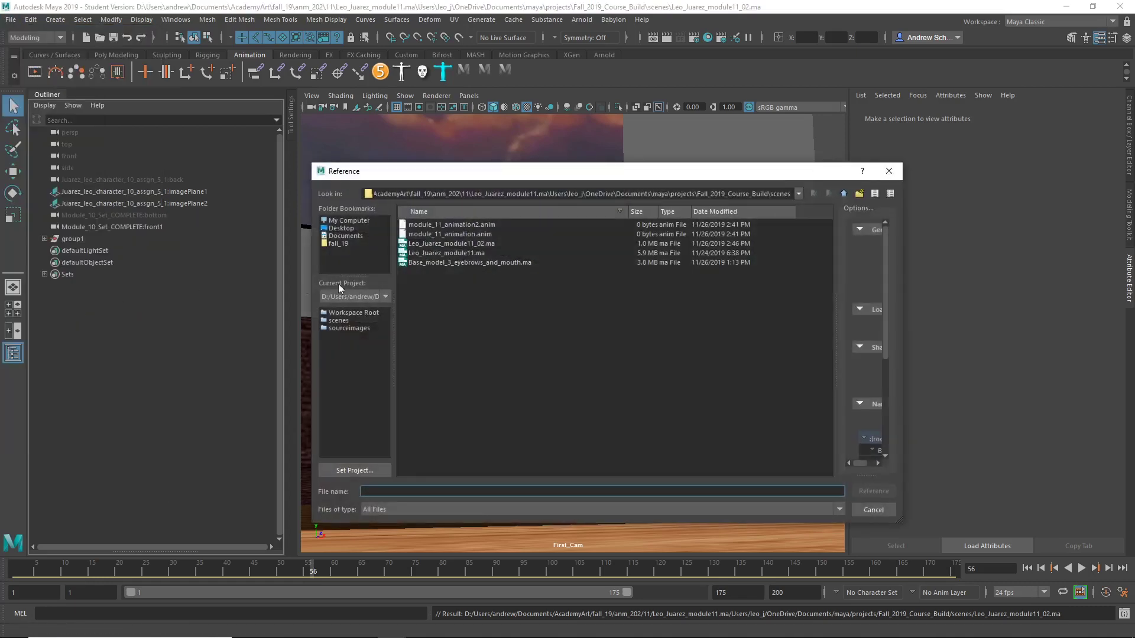
{"action": "left_click", "coordinate": [500, 262]}
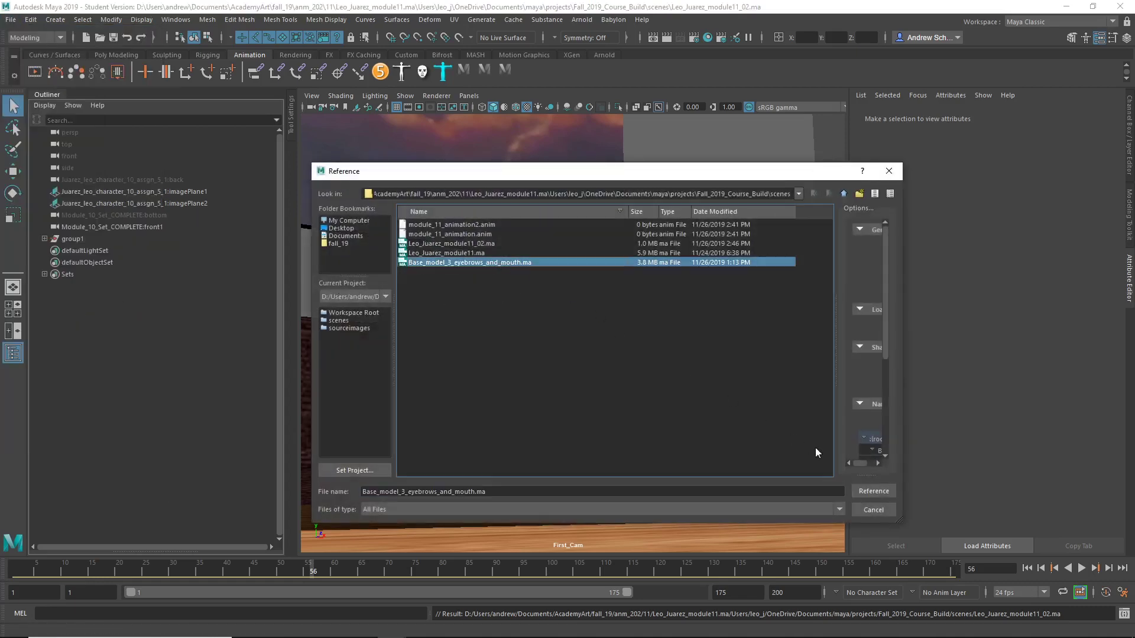
{"action": "left_click", "coordinate": [873, 492]}
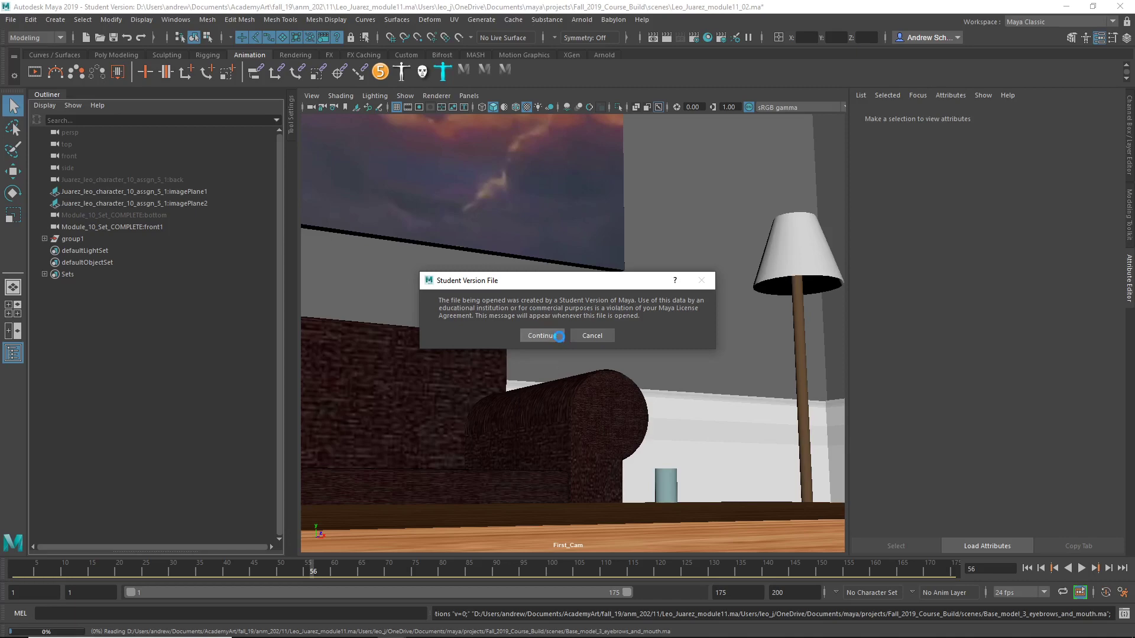
{"action": "left_click", "coordinate": [540, 335]}
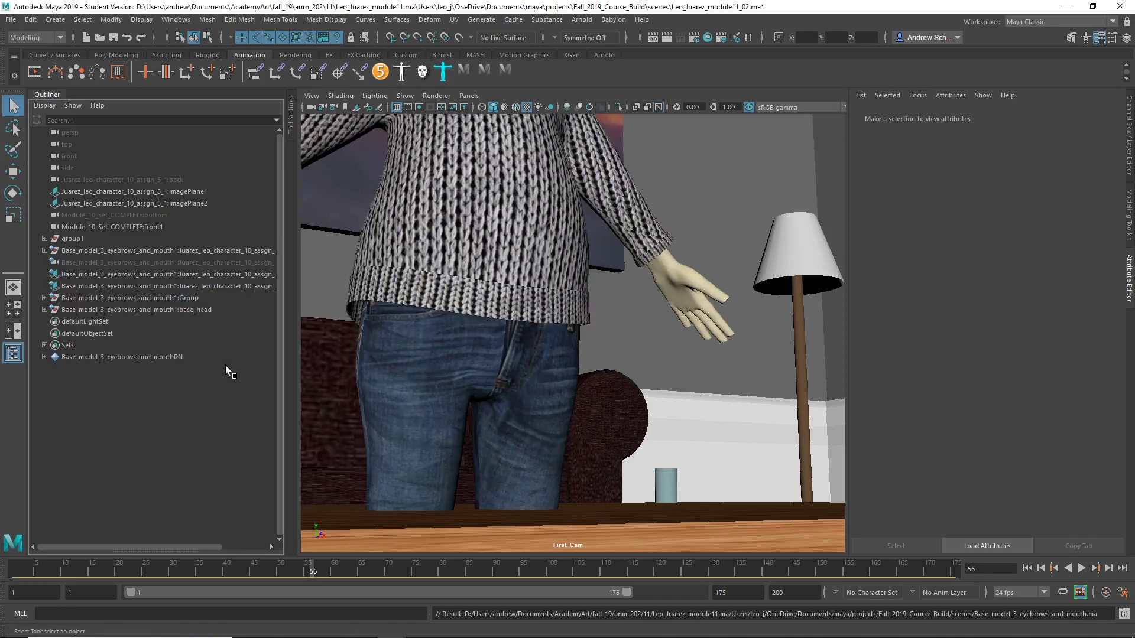
{"action": "key", "text": "ctrl+s"}
{"action": "left_click", "coordinate": [542, 335]}
- Try to import animation.anim from the Desktop onto Base_model_3_eyebrows_and_mouth1:Group, using the animImport file type
{"action": "left_click", "coordinate": [88, 298]}
{"action": "left_click", "coordinate": [45, 298]}
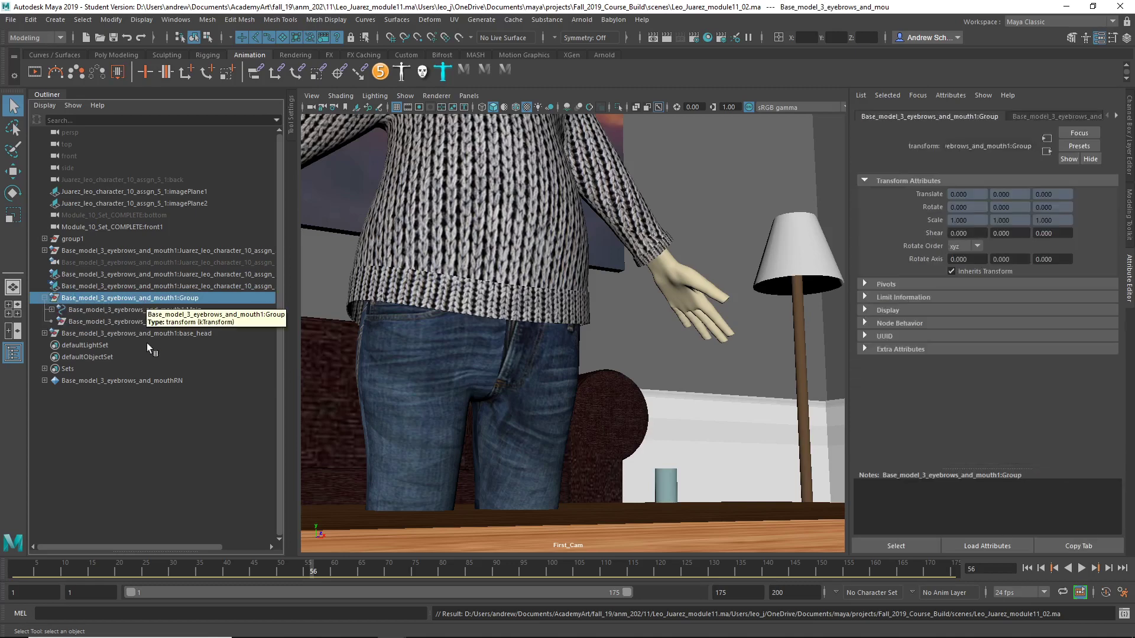
{"action": "left_click", "coordinate": [11, 20]}
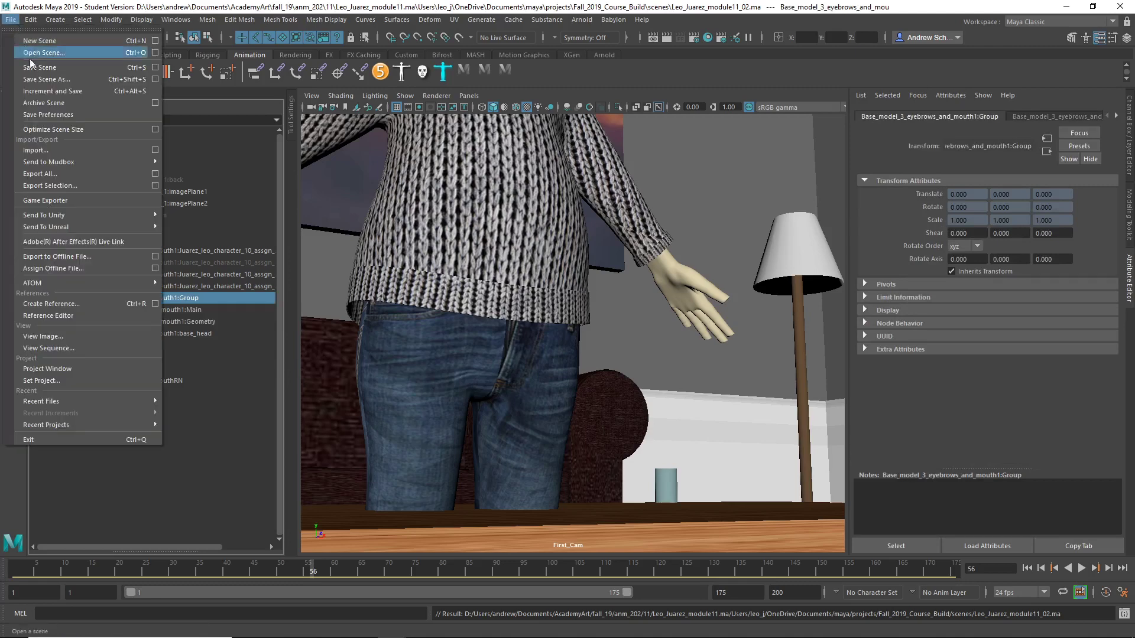
{"action": "left_click", "coordinate": [155, 150]}
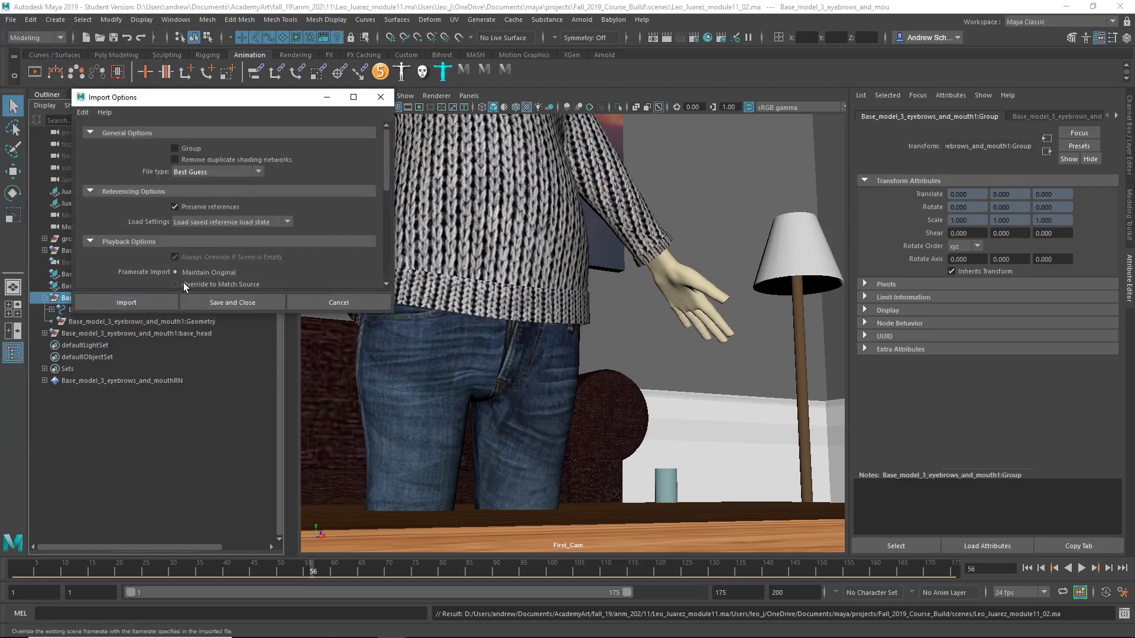
{"action": "left_click", "coordinate": [203, 172]}
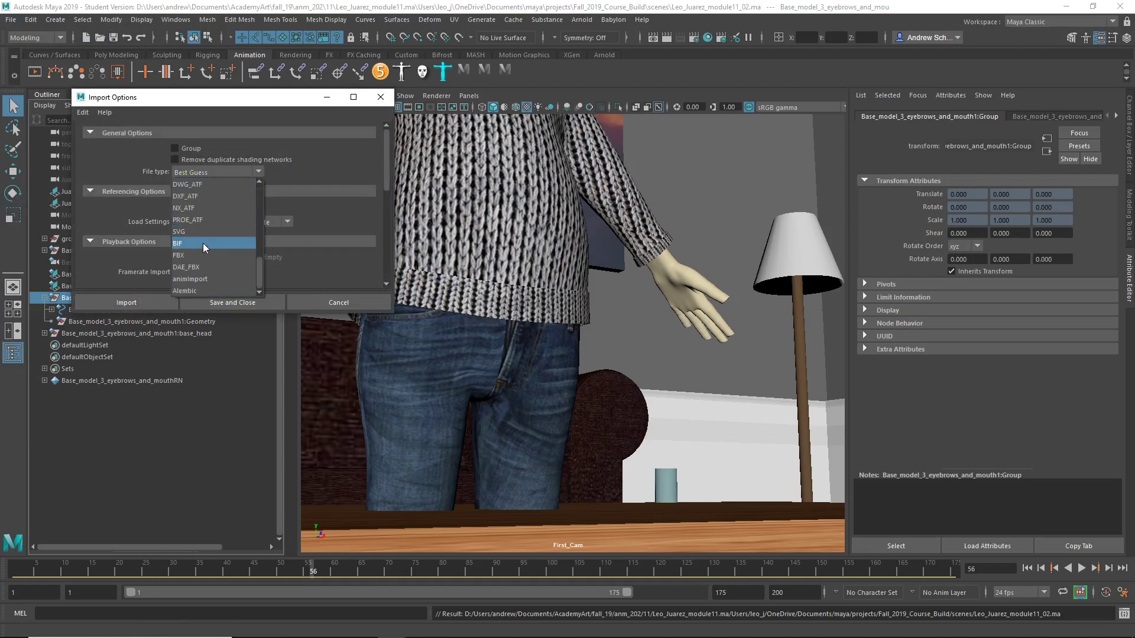
{"action": "left_click", "coordinate": [204, 278]}
{"action": "left_click", "coordinate": [157, 304]}
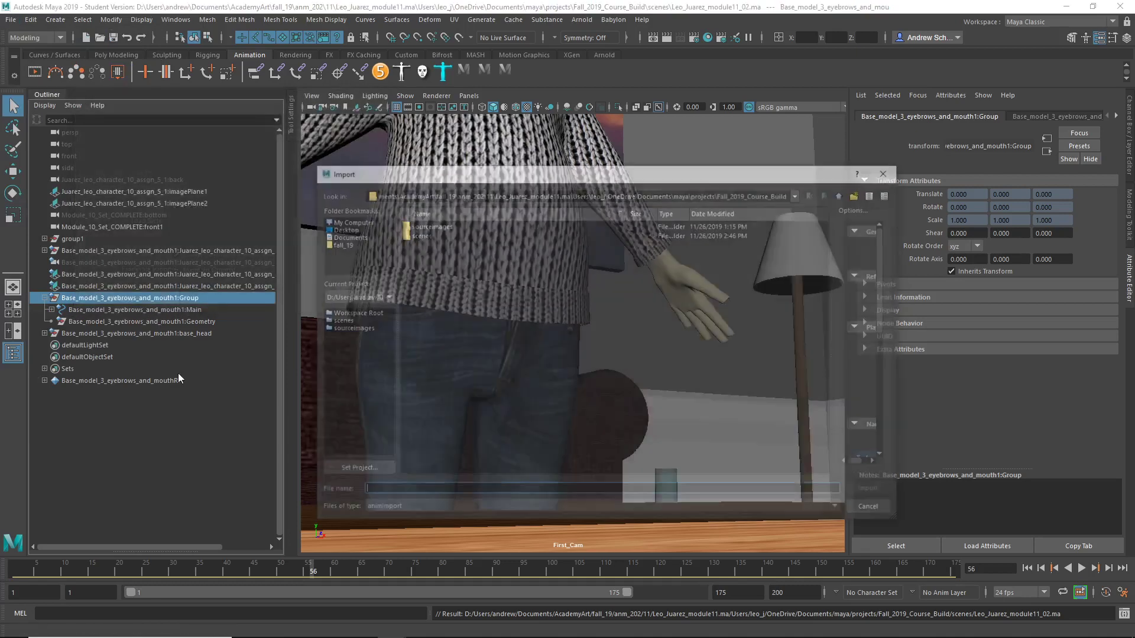
{"action": "left_click", "coordinate": [346, 228]}
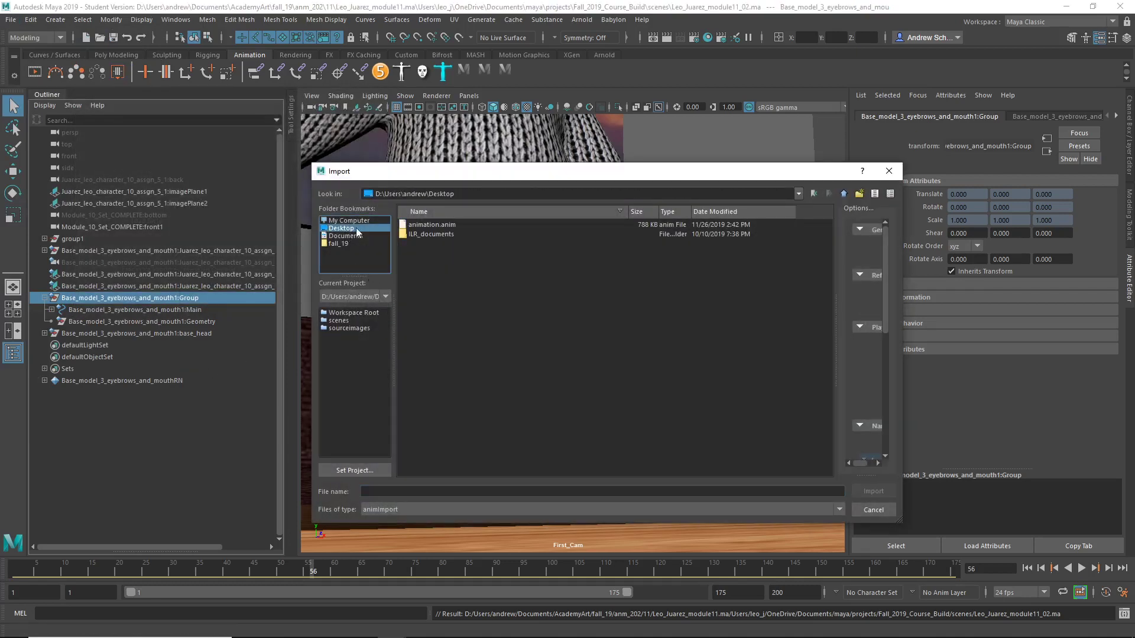
{"action": "left_click", "coordinate": [435, 224]}
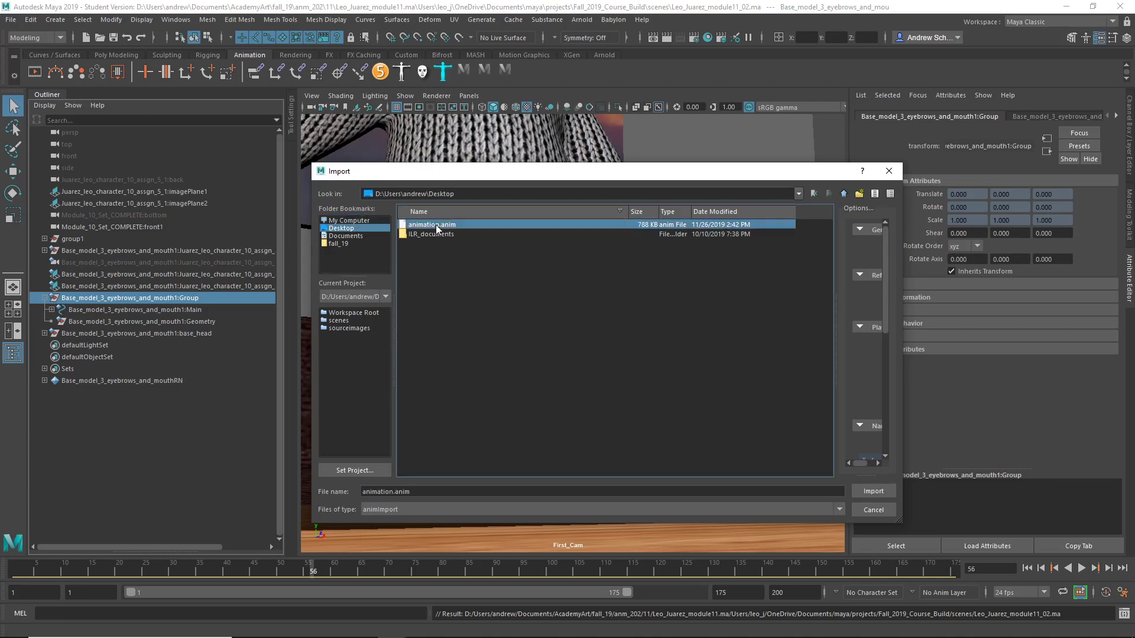
{"action": "left_click", "coordinate": [863, 490]}
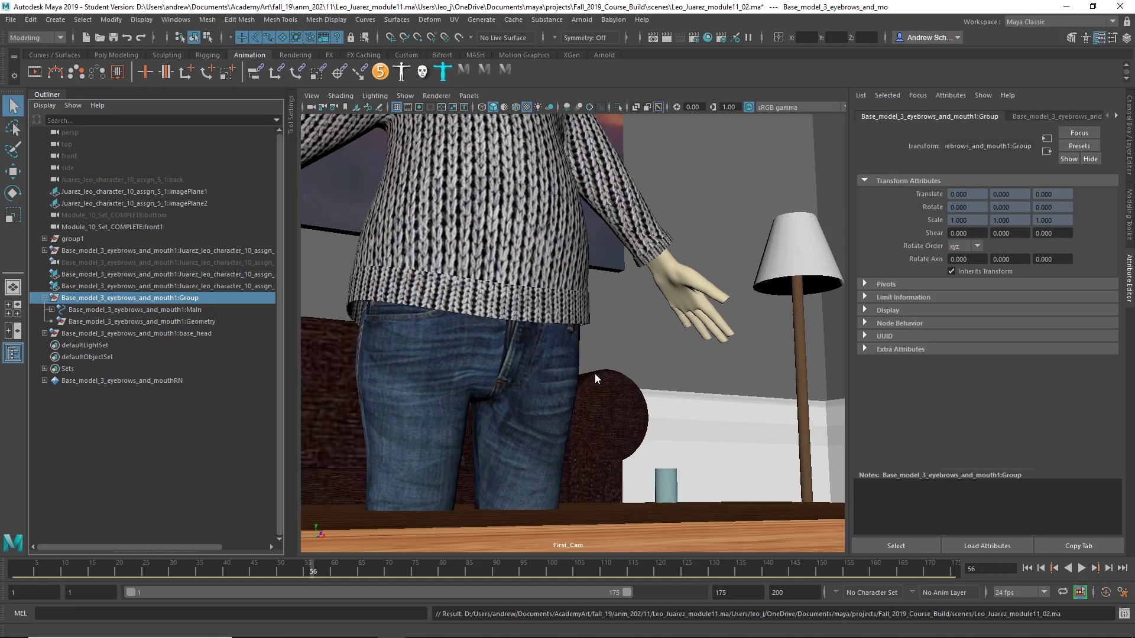
- Force-quit the Maya process through Task Manager
{"action": "key", "text": "ctrl+shift+Escape"}
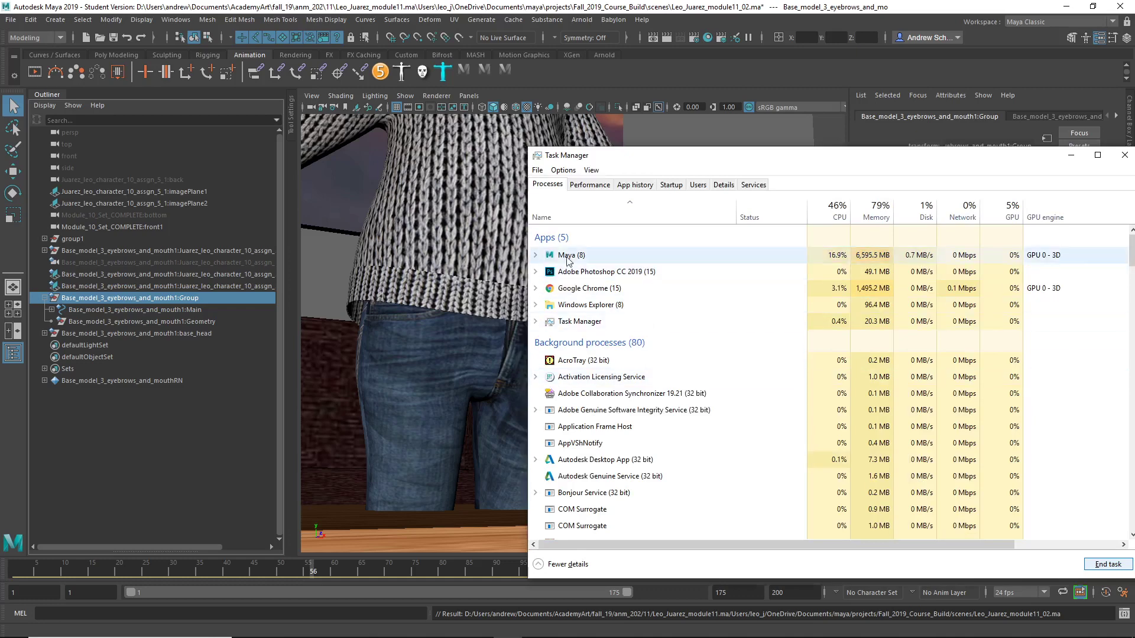
{"action": "left_click", "coordinate": [567, 257]}
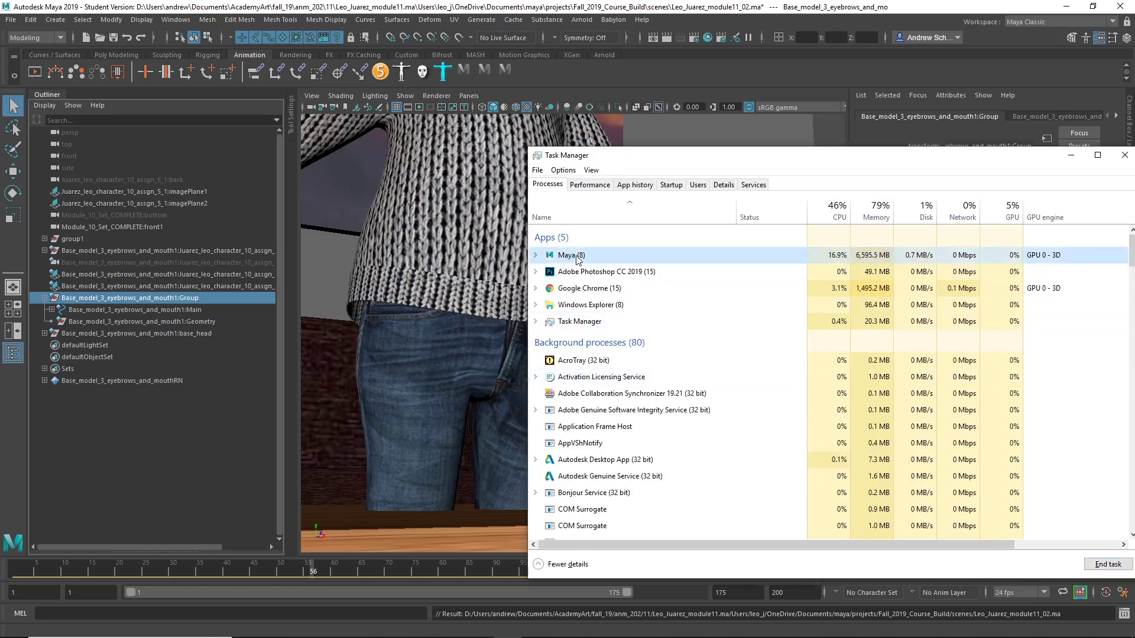
{"action": "left_click", "coordinate": [1103, 563]}
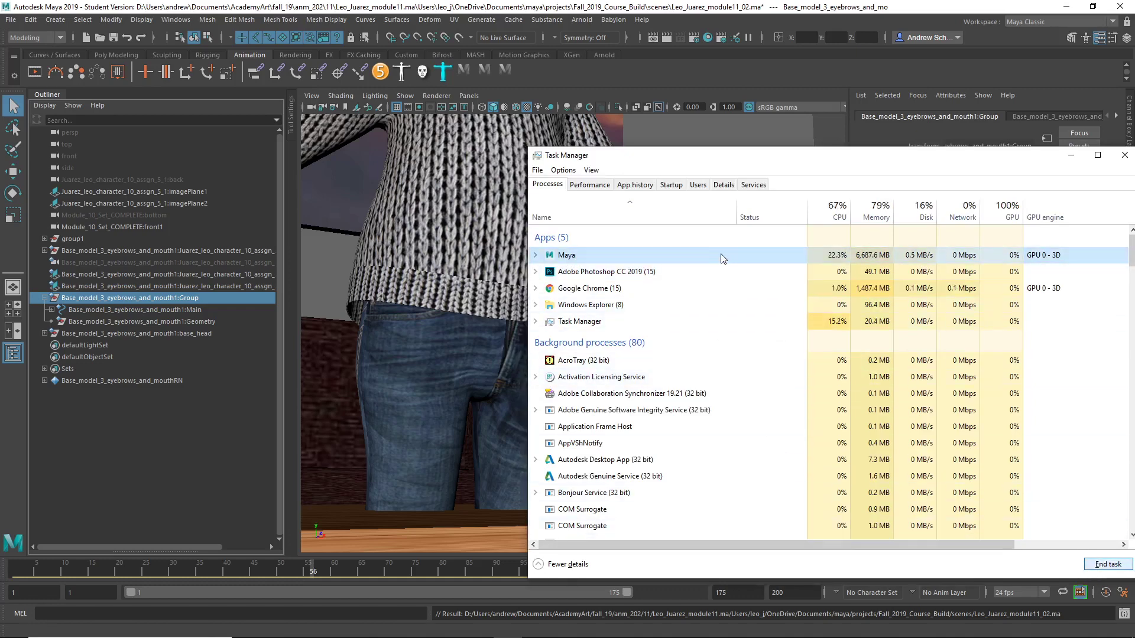
{"action": "left_click", "coordinate": [1107, 564]}
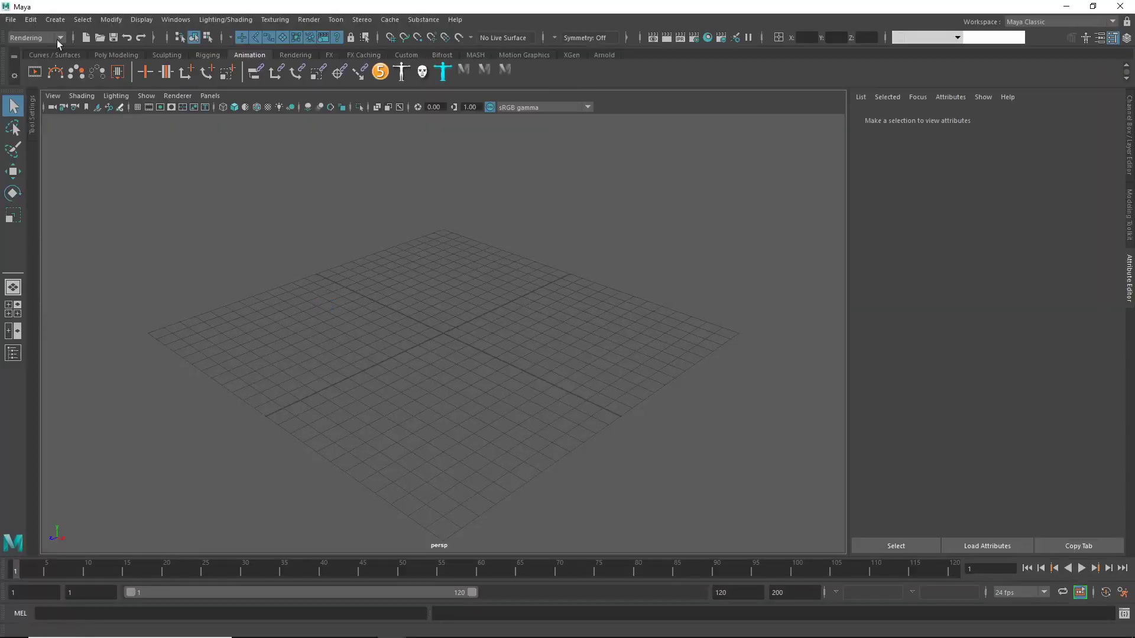
- In a fresh Maya session, reopen the student's original module 11 scene, accept the student version notice, and show the Outliner
{"action": "left_click", "coordinate": [10, 19]}
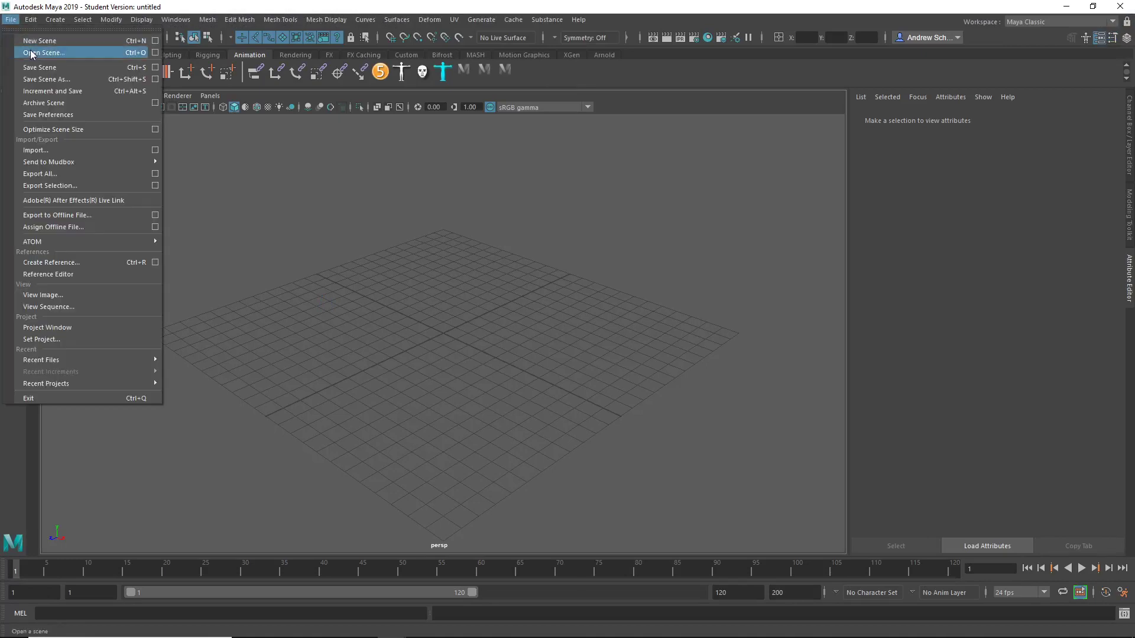
{"action": "left_click", "coordinate": [35, 53]}
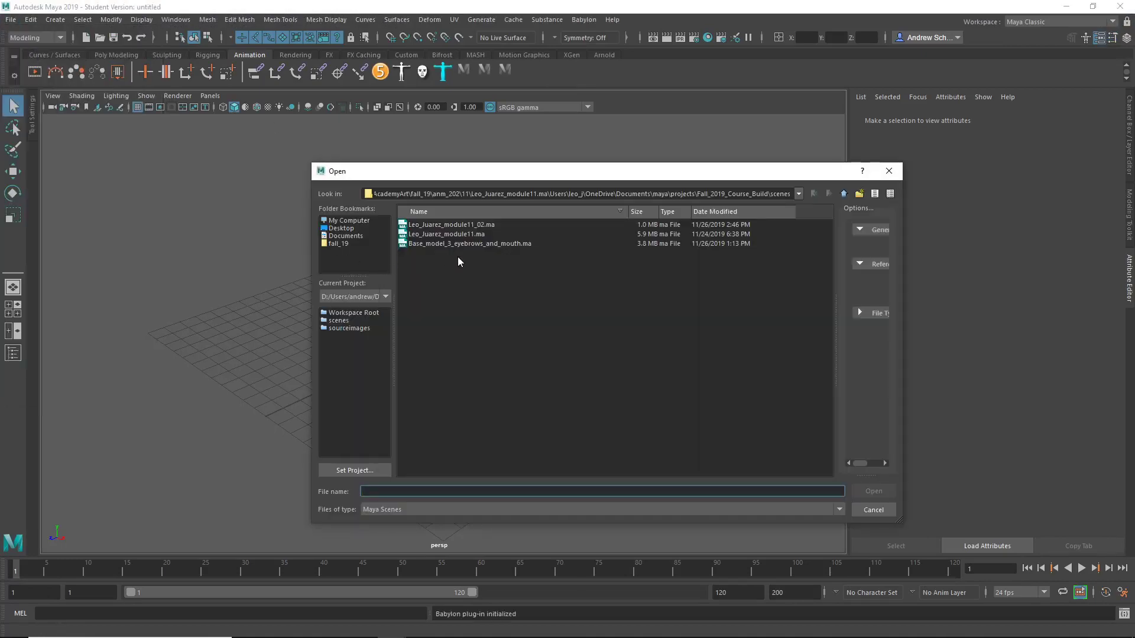
{"action": "double_click", "coordinate": [476, 234]}
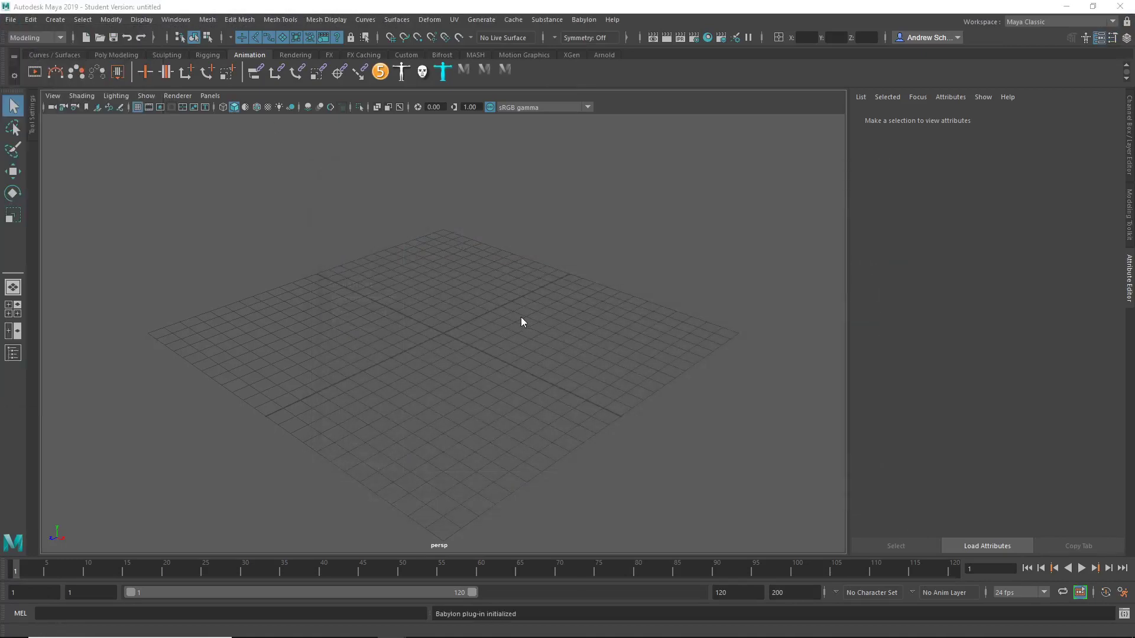
{"action": "left_click", "coordinate": [537, 335]}
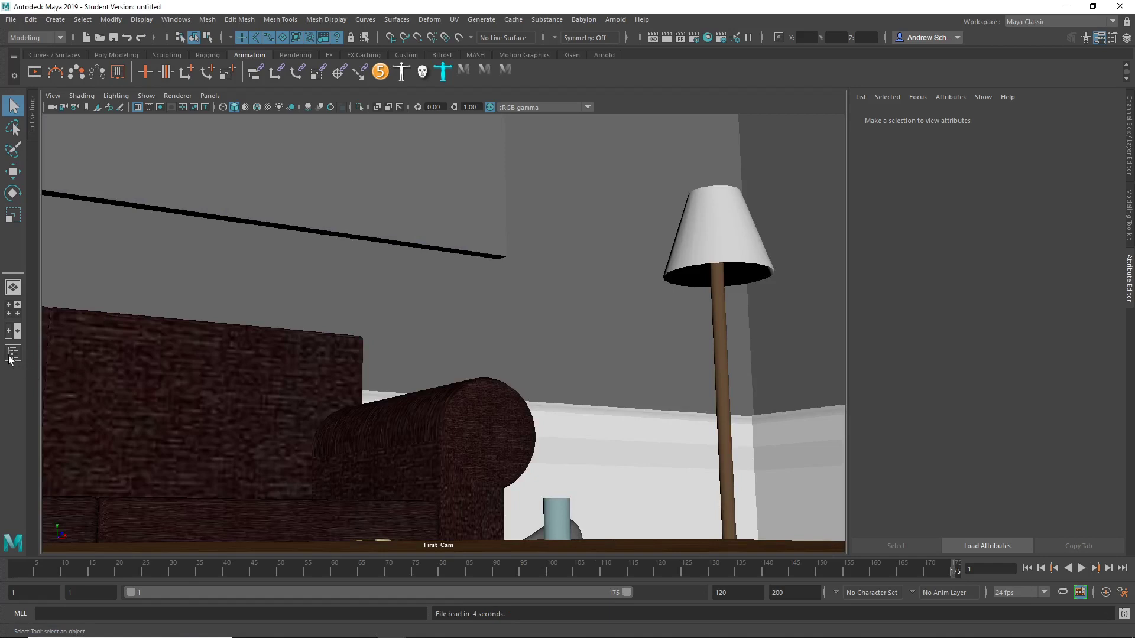
{"action": "left_click", "coordinate": [13, 354]}
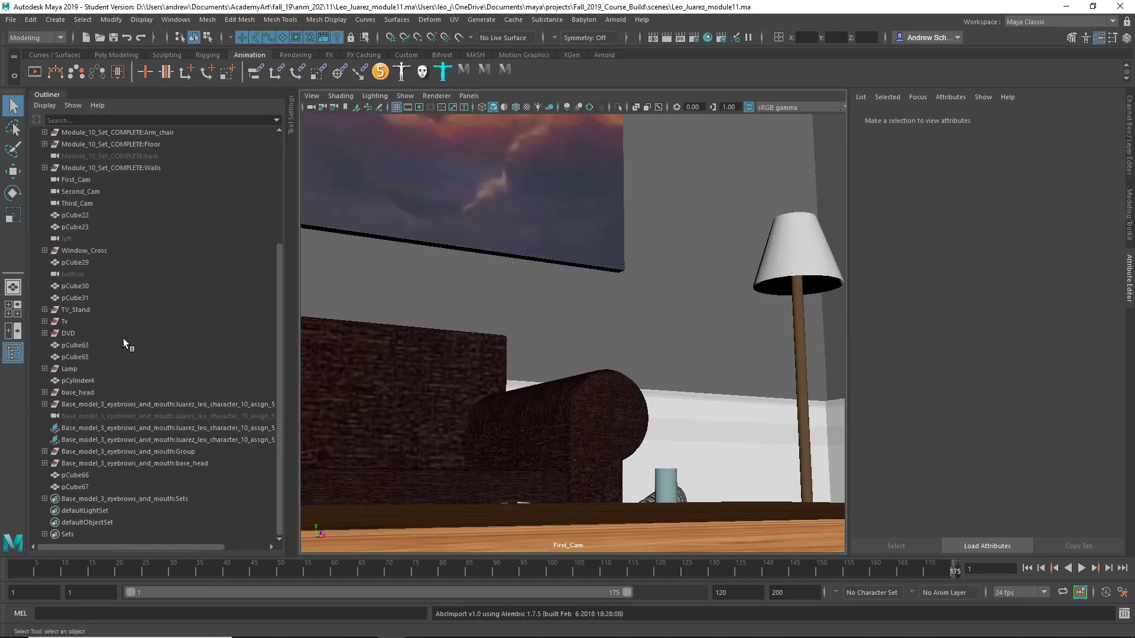
- Expand Base_model_3_eyebrows_and_mouth:Group, select its Main node, and scrub the timeline to frame 4
{"action": "left_click", "coordinate": [126, 452]}
{"action": "left_click", "coordinate": [45, 452]}
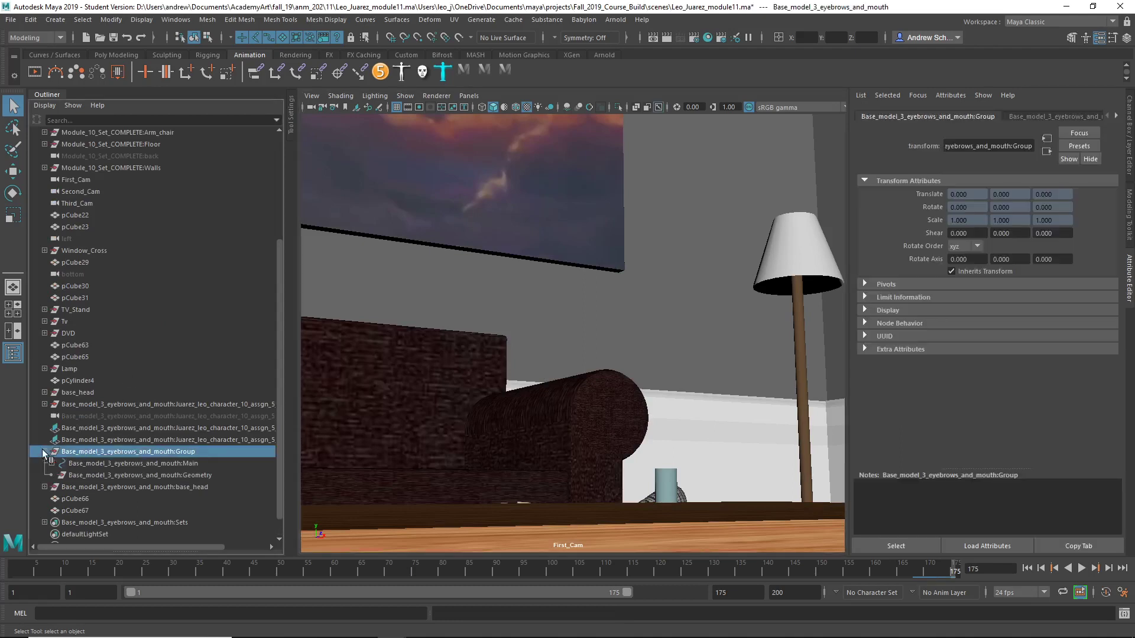
{"action": "left_click", "coordinate": [124, 463]}
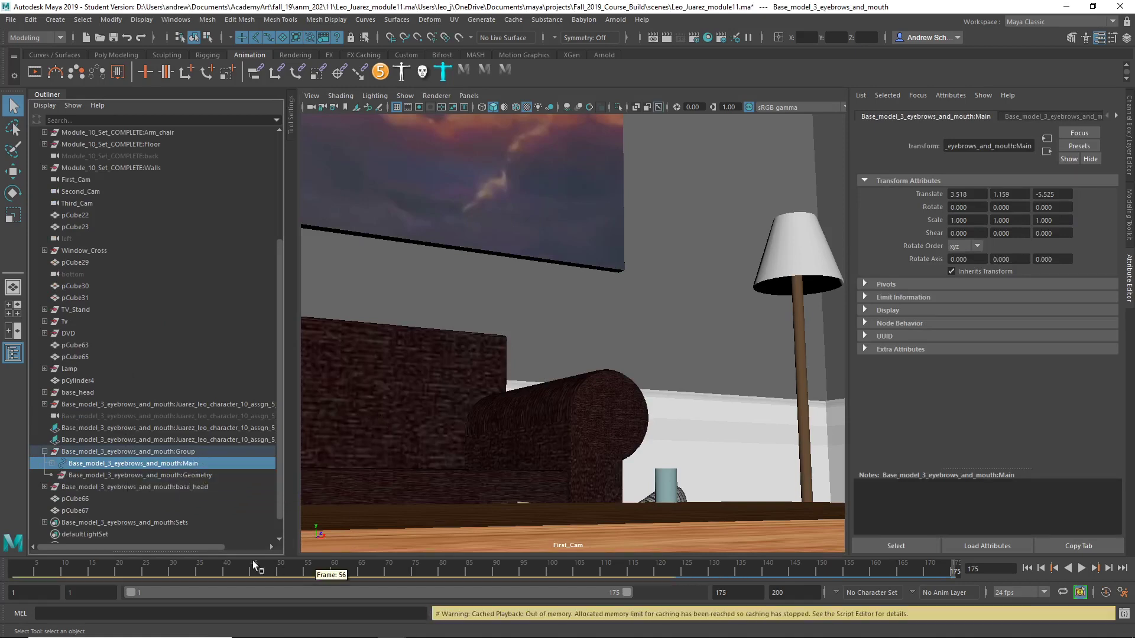
{"action": "left_click_drag", "start_coordinate": [177, 560], "coordinate": [32, 559]}
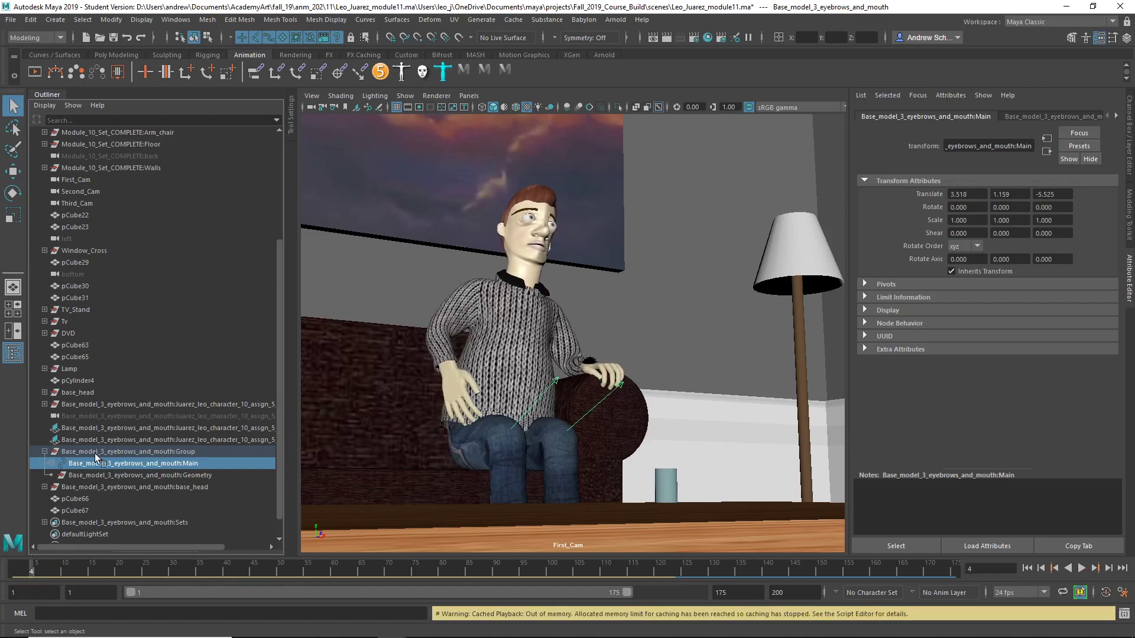
- Display the rig's control curves in the viewport and select Base_model_3_eyebrows_and_mouth:Group
{"action": "left_click", "coordinate": [97, 451]}
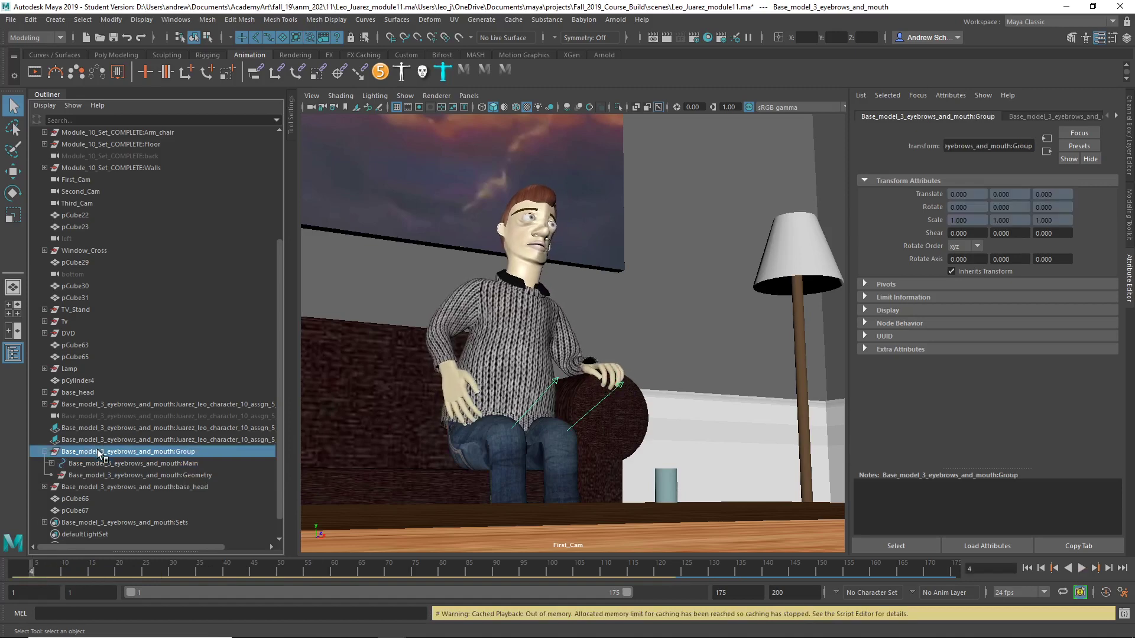
{"action": "left_click", "coordinate": [405, 95]}
{"action": "left_click", "coordinate": [417, 168]}
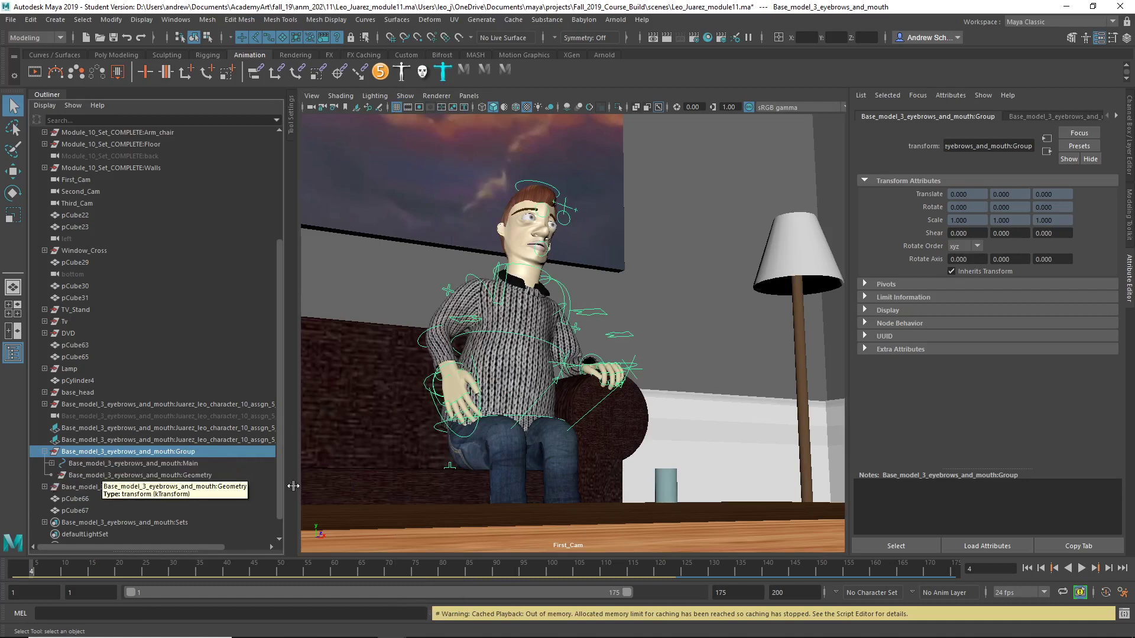
{"action": "left_click", "coordinate": [201, 487]}
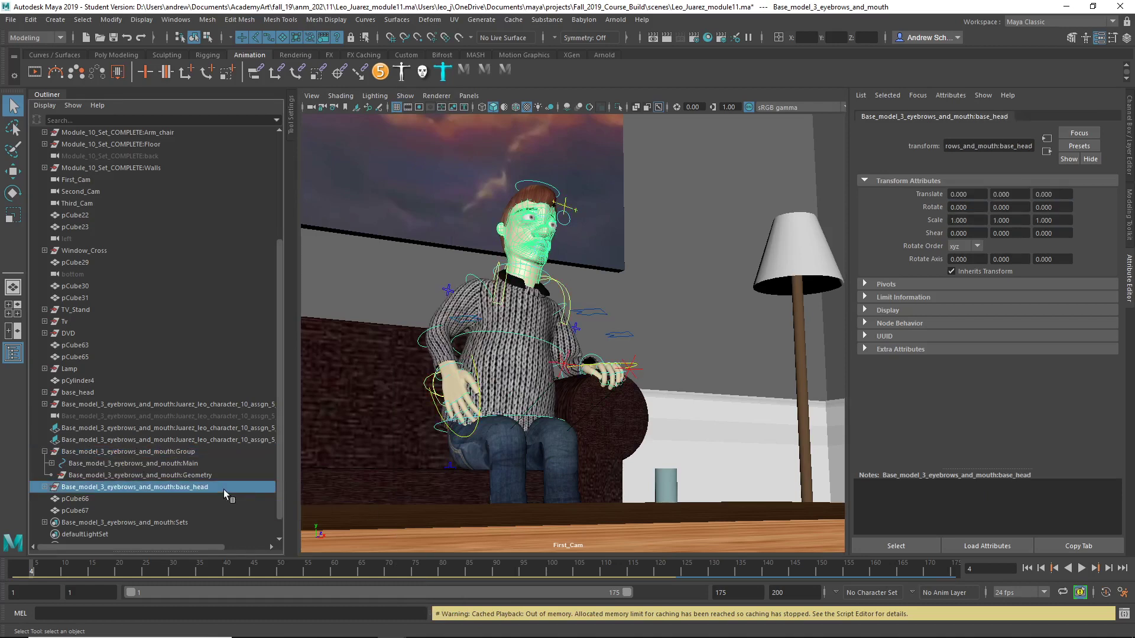
{"action": "left_click", "coordinate": [185, 454]}
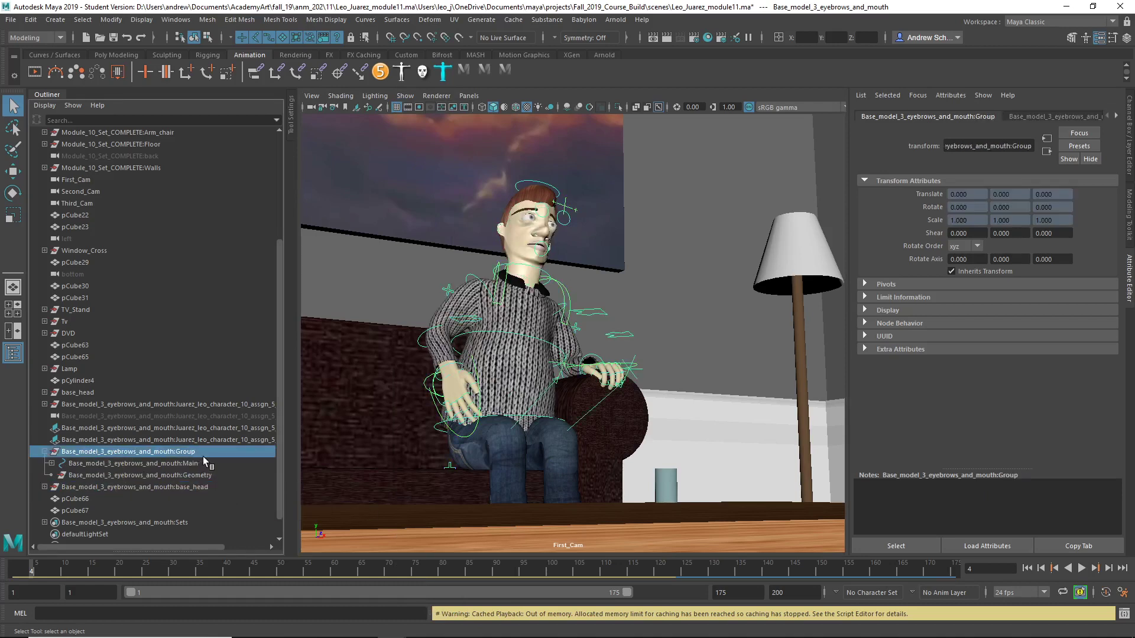
- Export the selected Base_model_3_eyebrows_and_mouth:Group animation as module_11_animation3.anim using the animExport file type
{"action": "left_click", "coordinate": [11, 19]}
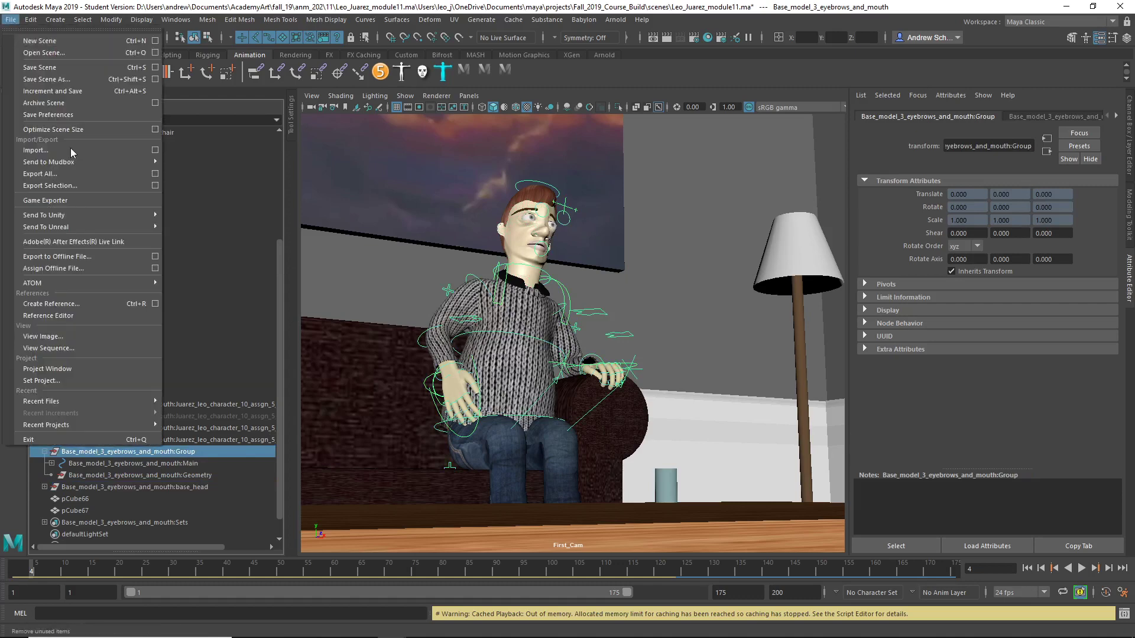
{"action": "left_click", "coordinate": [154, 185]}
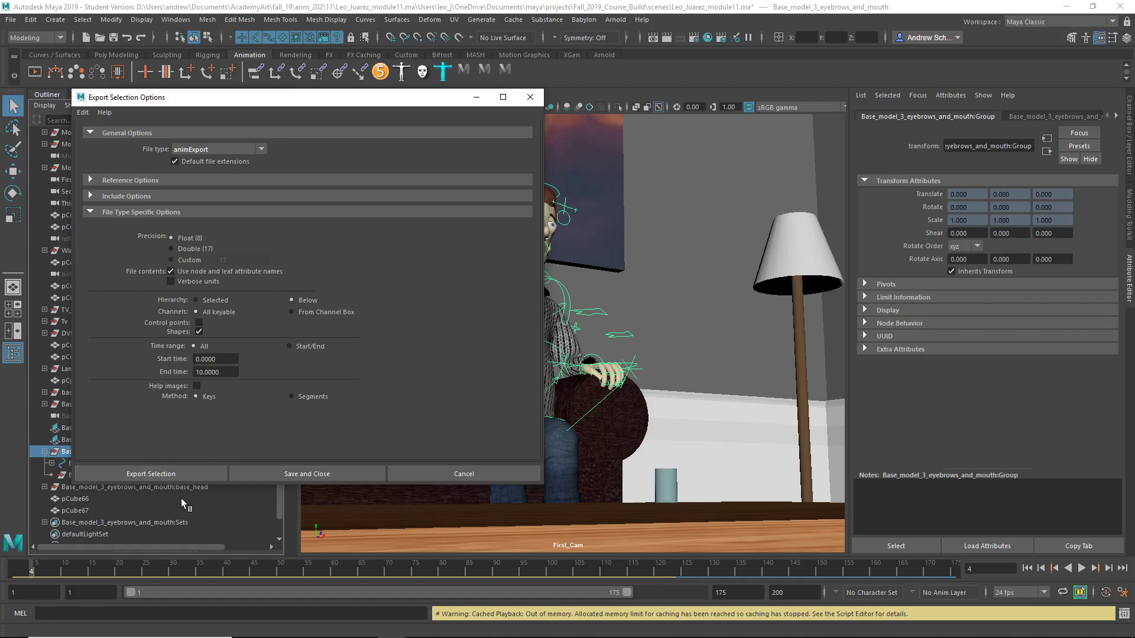
{"action": "left_click", "coordinate": [176, 469]}
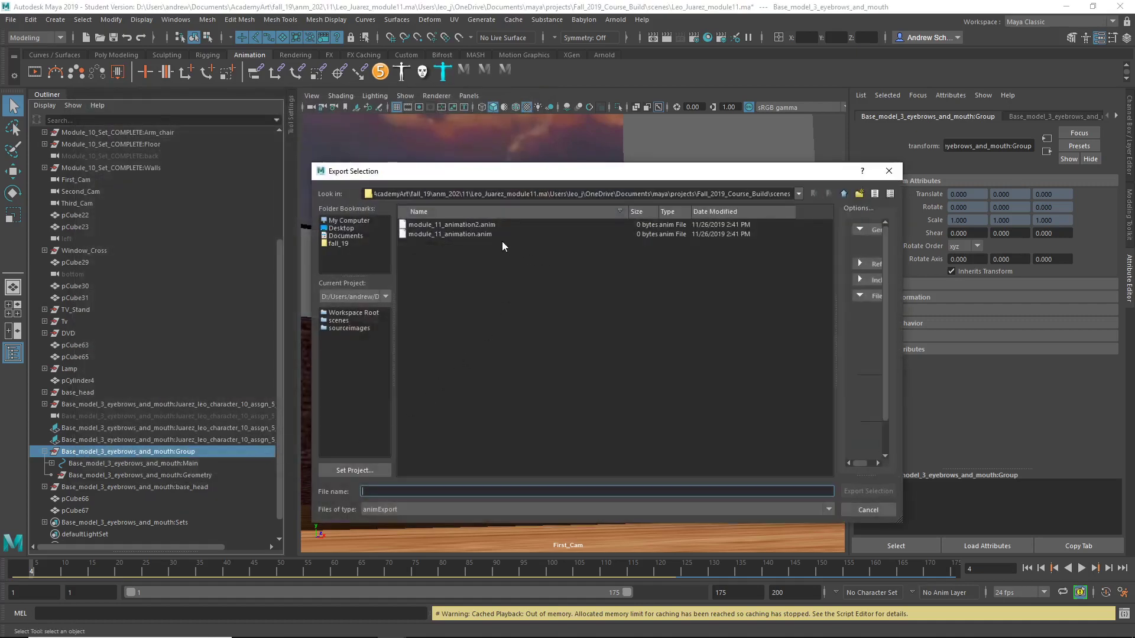
{"action": "left_click", "coordinate": [487, 227]}
{"action": "left_click", "coordinate": [427, 491]}
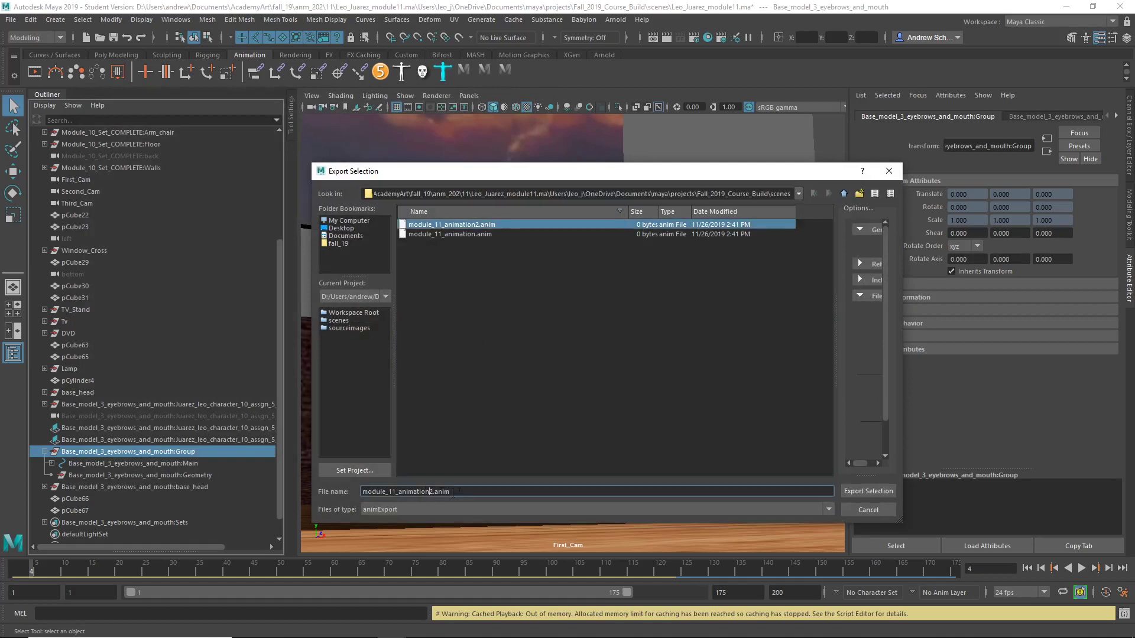
{"action": "key", "text": "BackSpace"}
{"action": "type", "text": "3"}
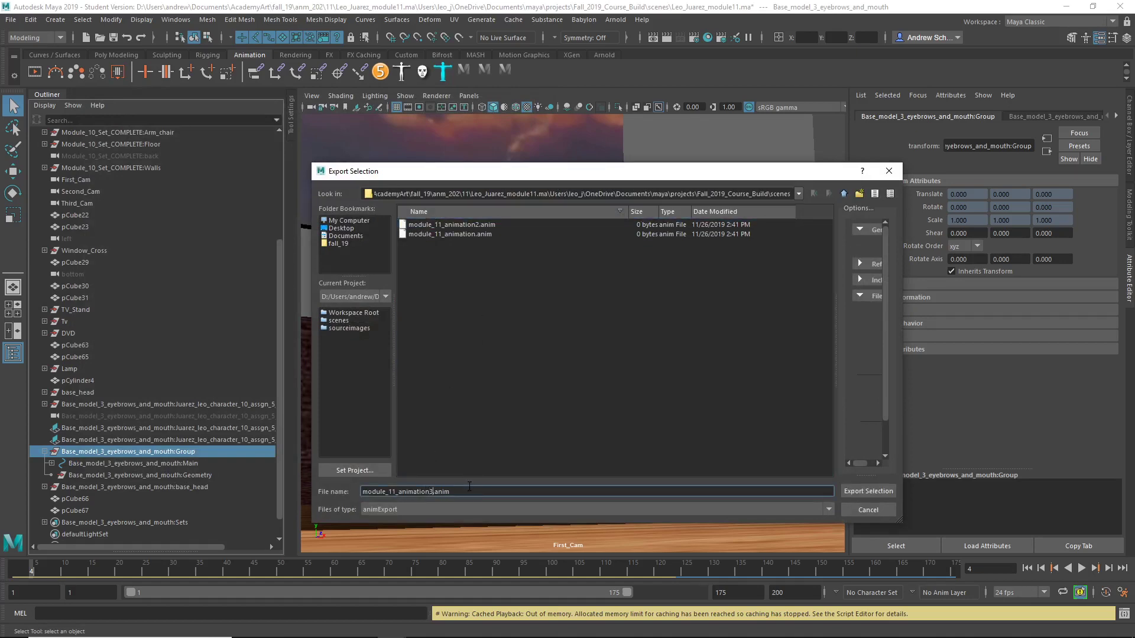
{"action": "key", "text": "Return"}
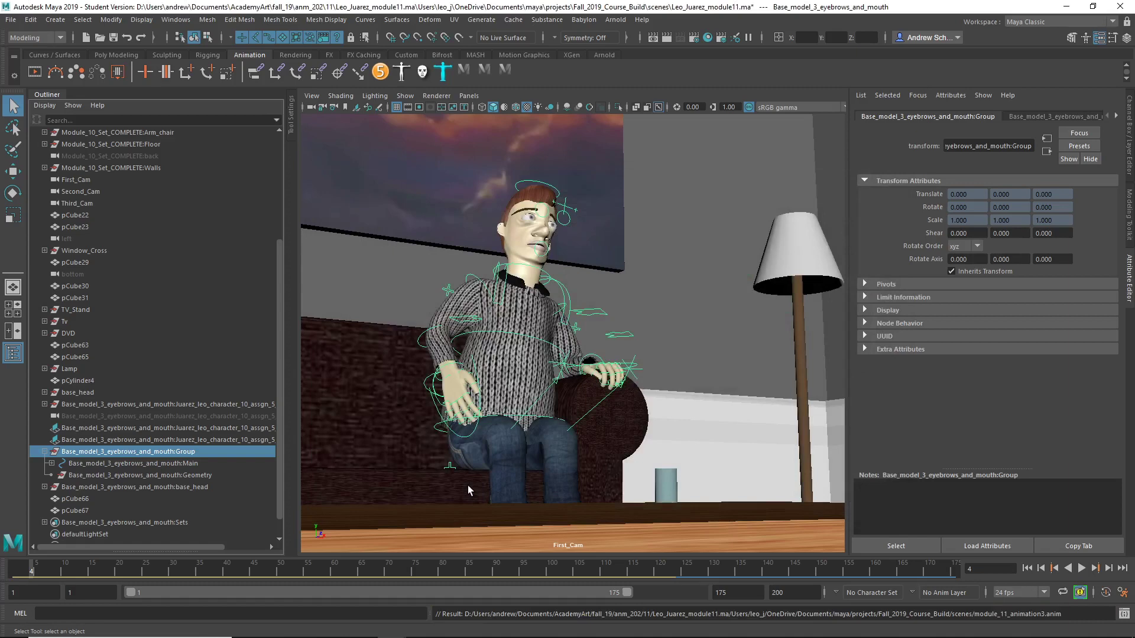
- Open the student's module11_02 scene without saving the current one, and accept the student version notices
{"action": "left_click", "coordinate": [10, 19]}
{"action": "left_click", "coordinate": [28, 53]}
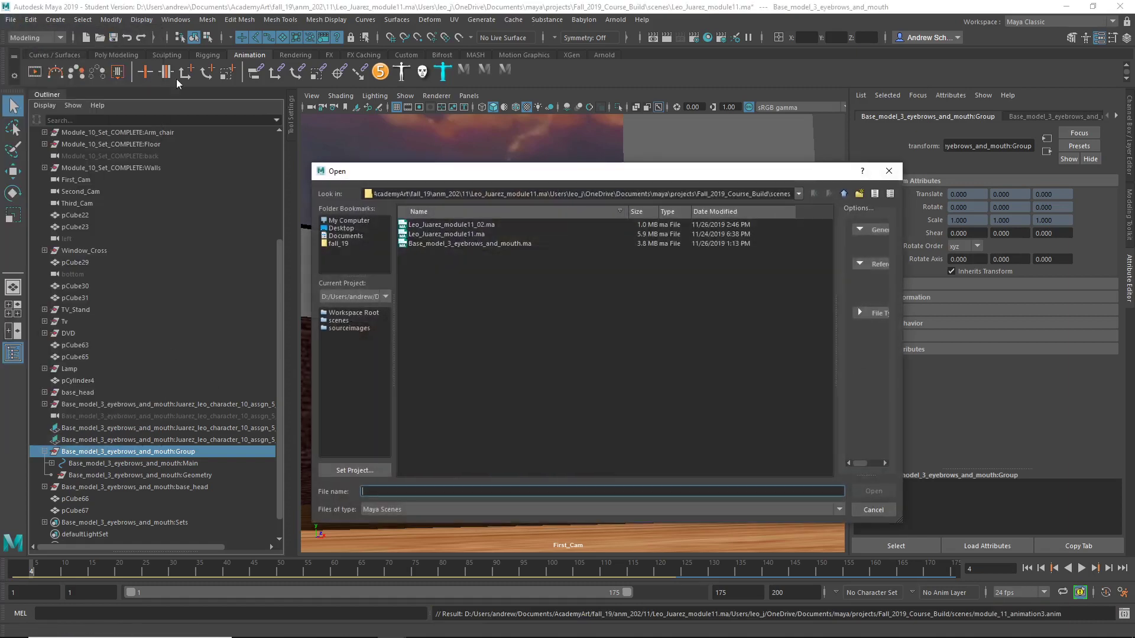
{"action": "double_click", "coordinate": [494, 225]}
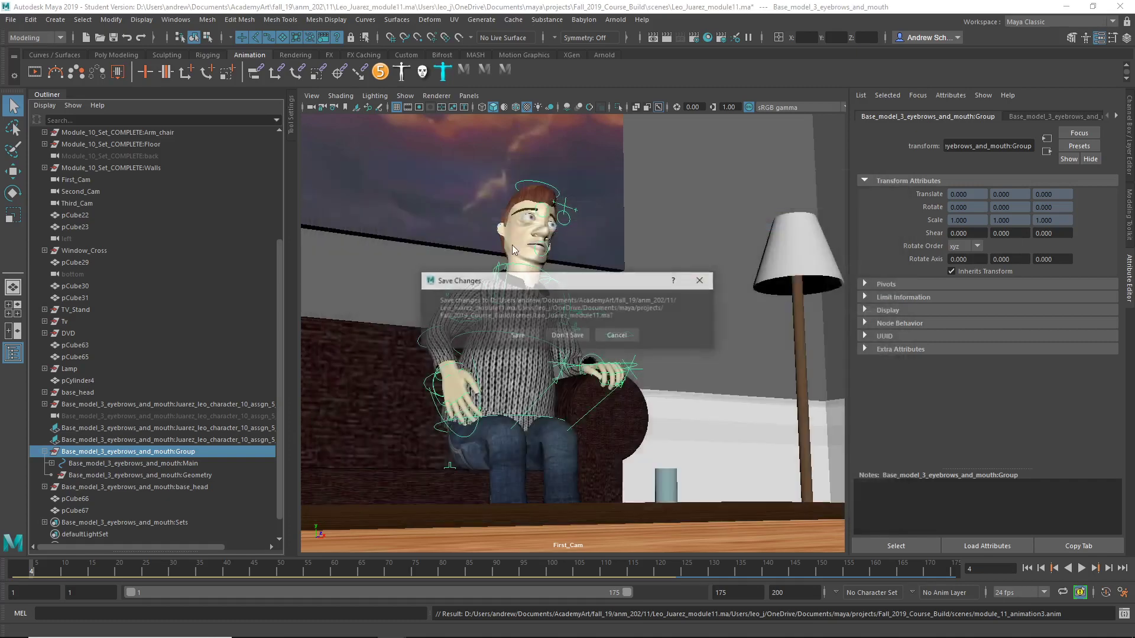
{"action": "left_click", "coordinate": [561, 339]}
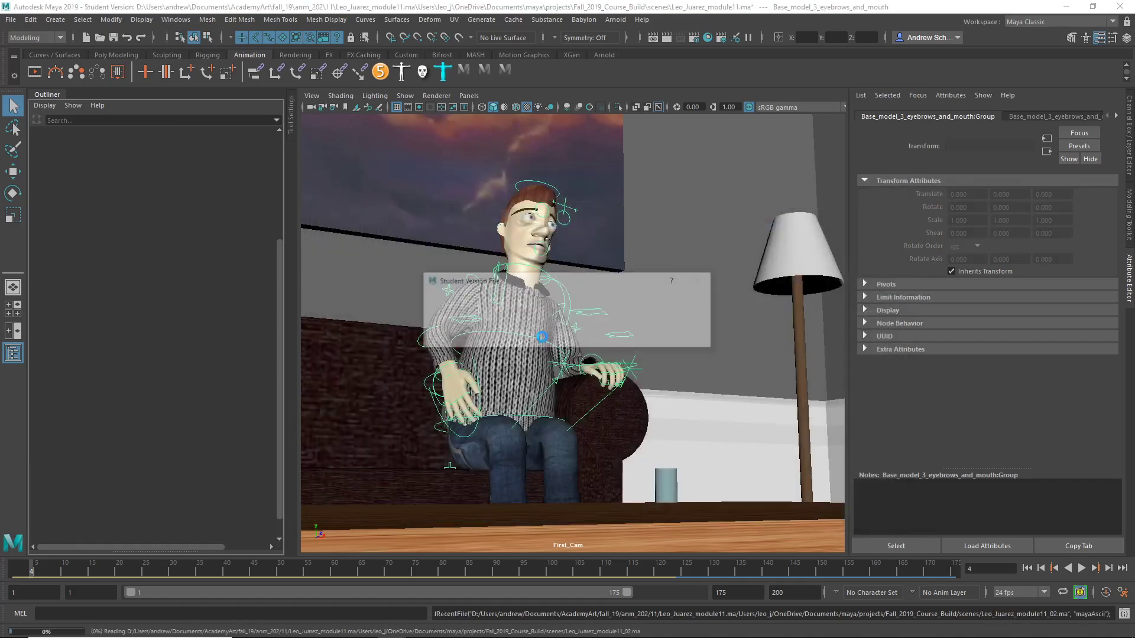
{"action": "left_click", "coordinate": [540, 333]}
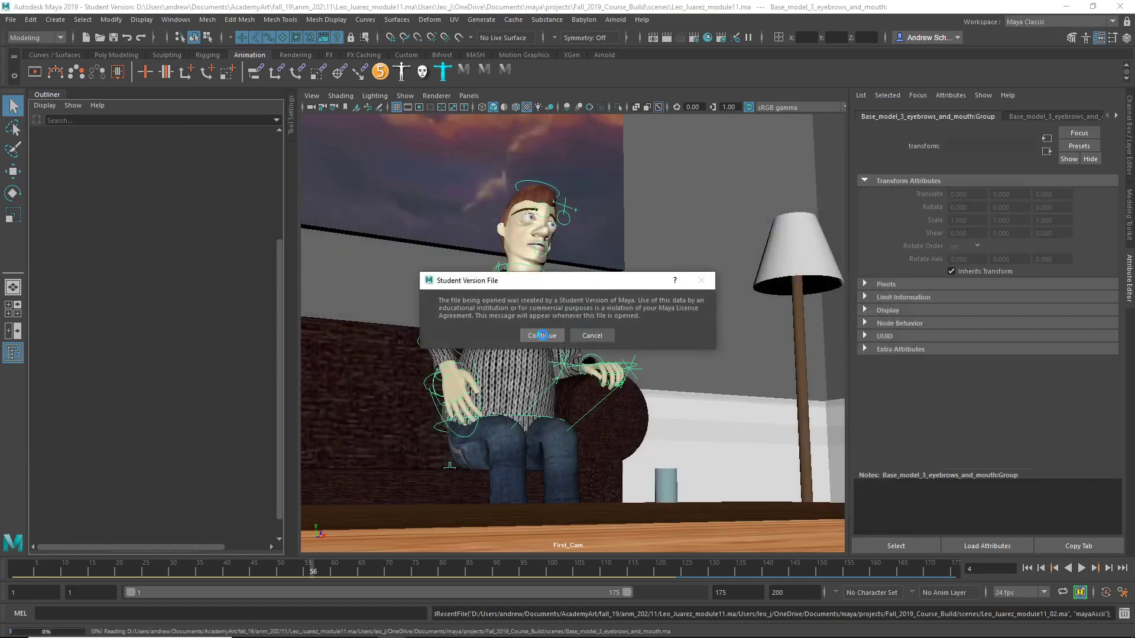
{"action": "left_click", "coordinate": [541, 332]}
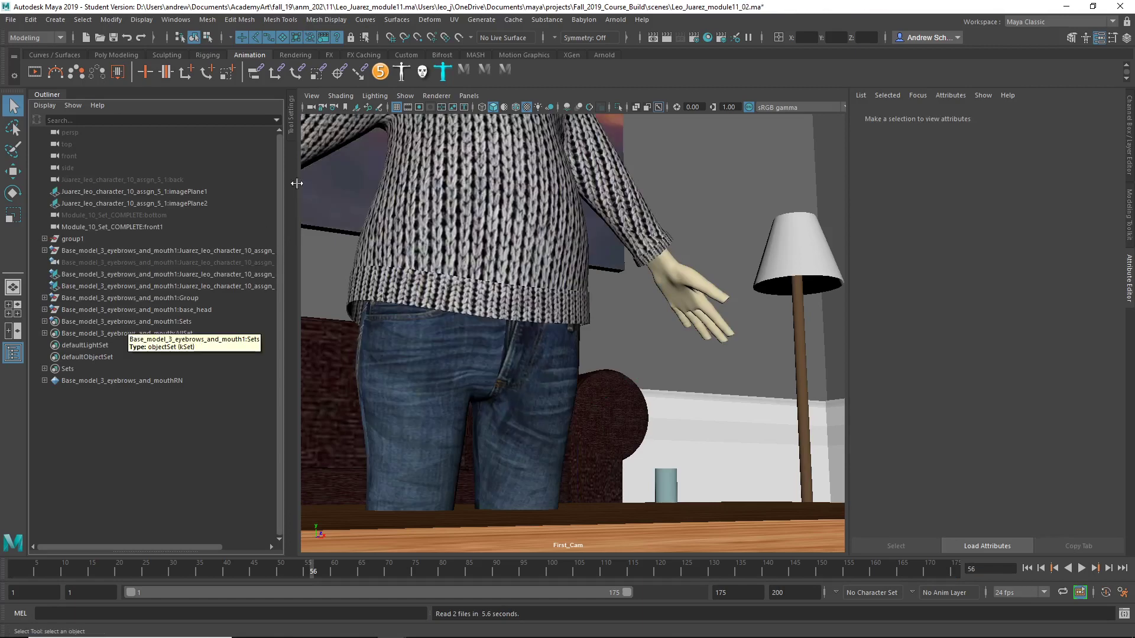
- Display NURBS curves in the viewport, then expand and select Base_model_3_eyebrows_and_mouth1:Group
{"action": "left_click", "coordinate": [405, 96]}
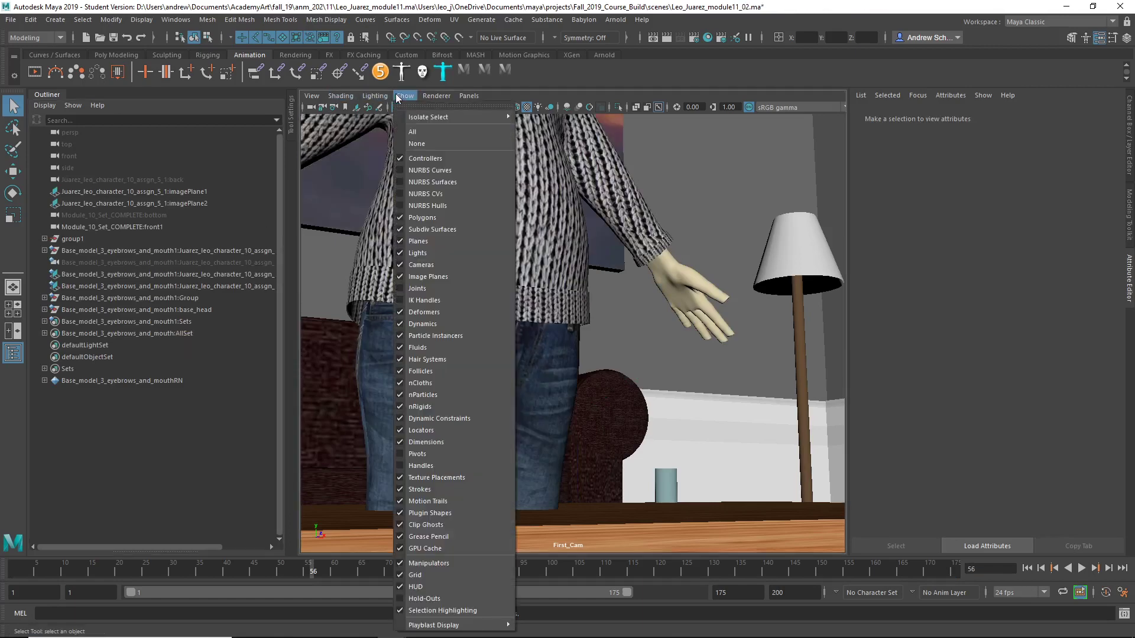
{"action": "left_click", "coordinate": [412, 175]}
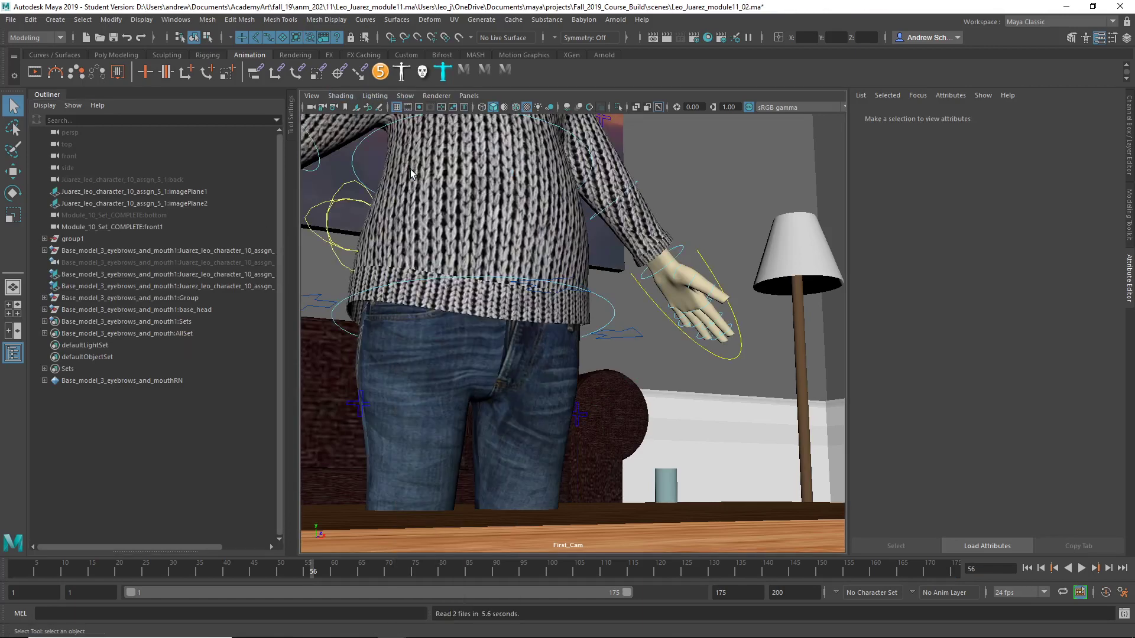
{"action": "left_click", "coordinate": [345, 297]}
{"action": "left_click", "coordinate": [44, 298]}
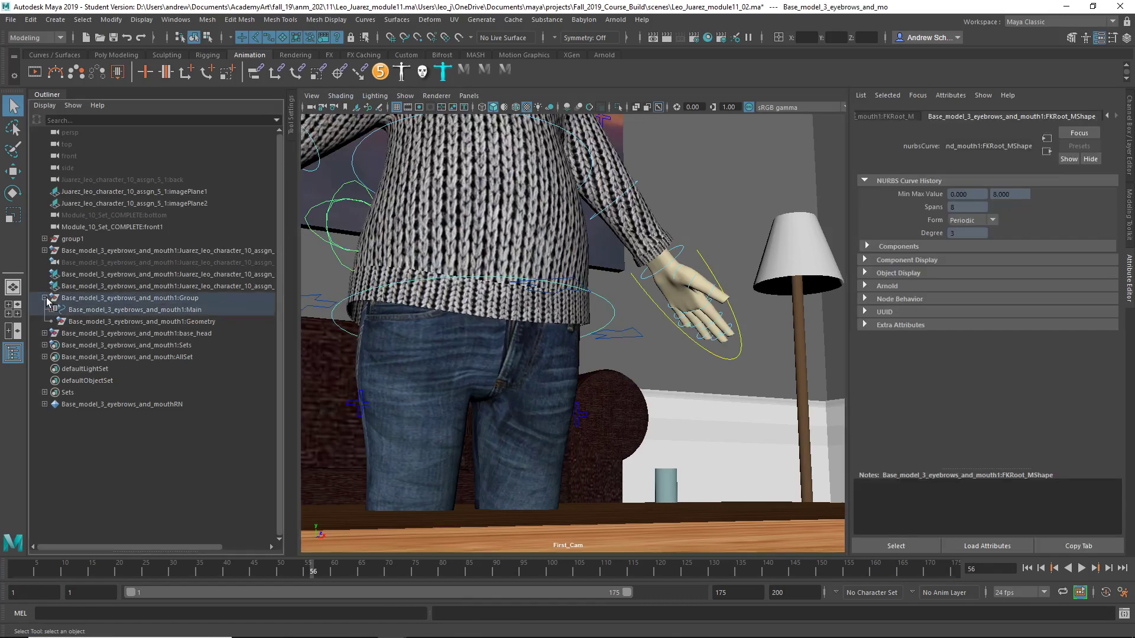
{"action": "left_click", "coordinate": [243, 298]}
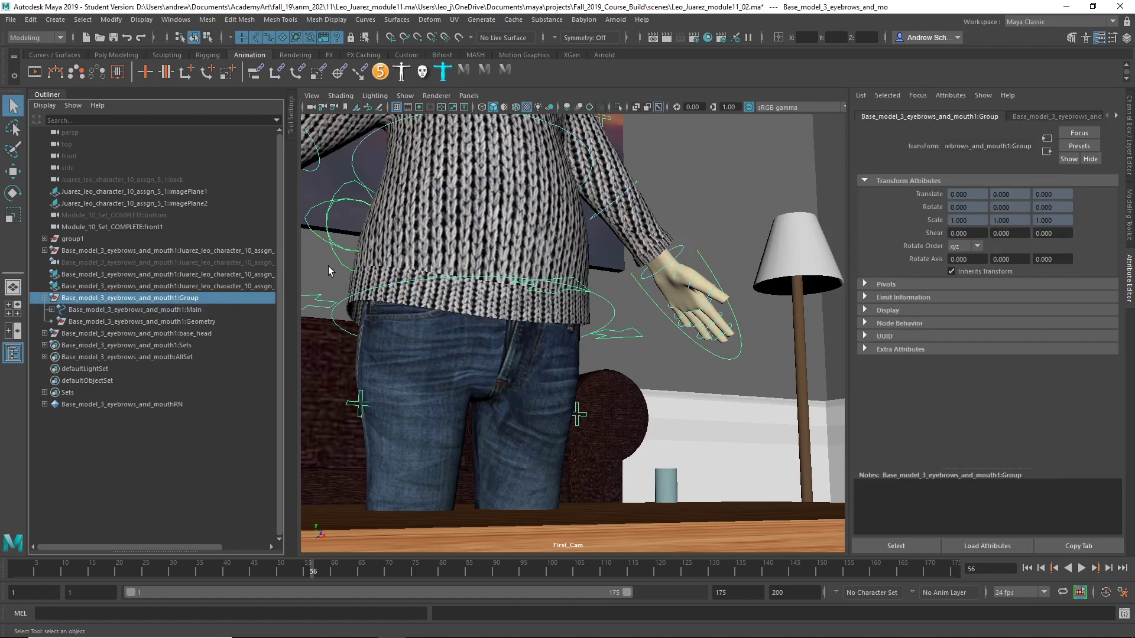
- Try to import module_11_animation3.anim from the scenes folder onto the selected group, with the file type set to animImport
{"action": "left_click", "coordinate": [14, 20]}
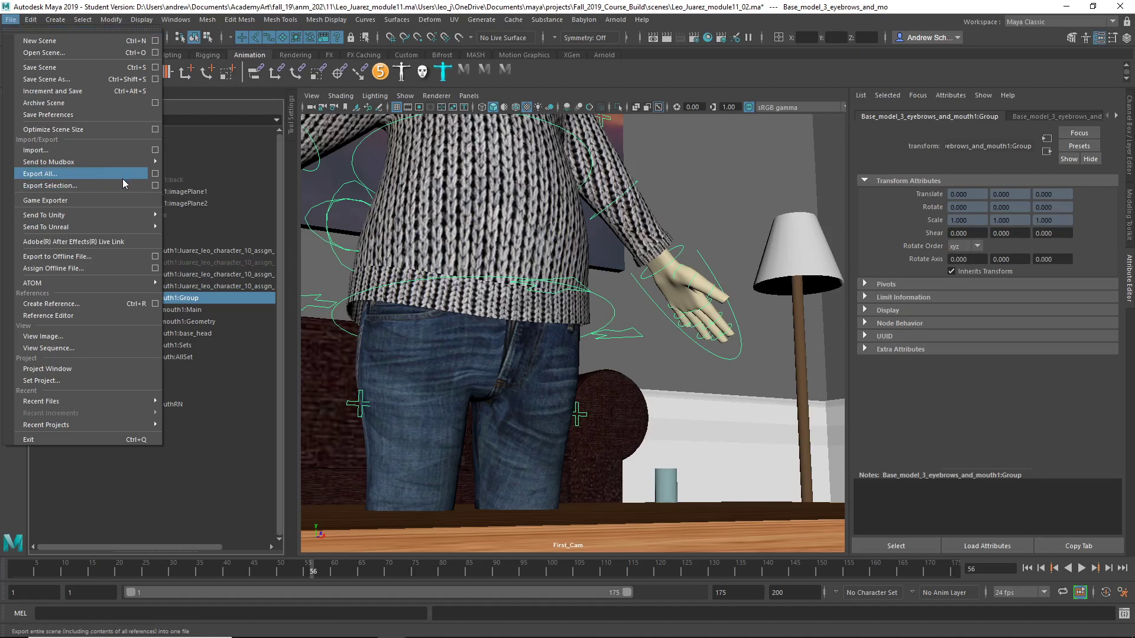
{"action": "left_click", "coordinate": [154, 150]}
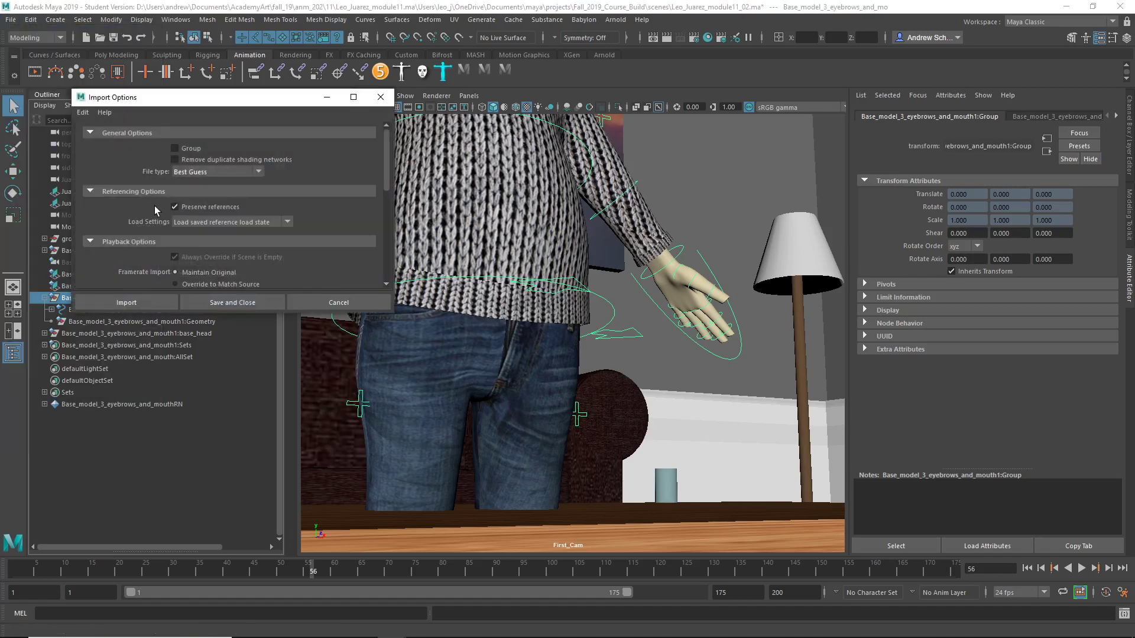
{"action": "left_click", "coordinate": [195, 172]}
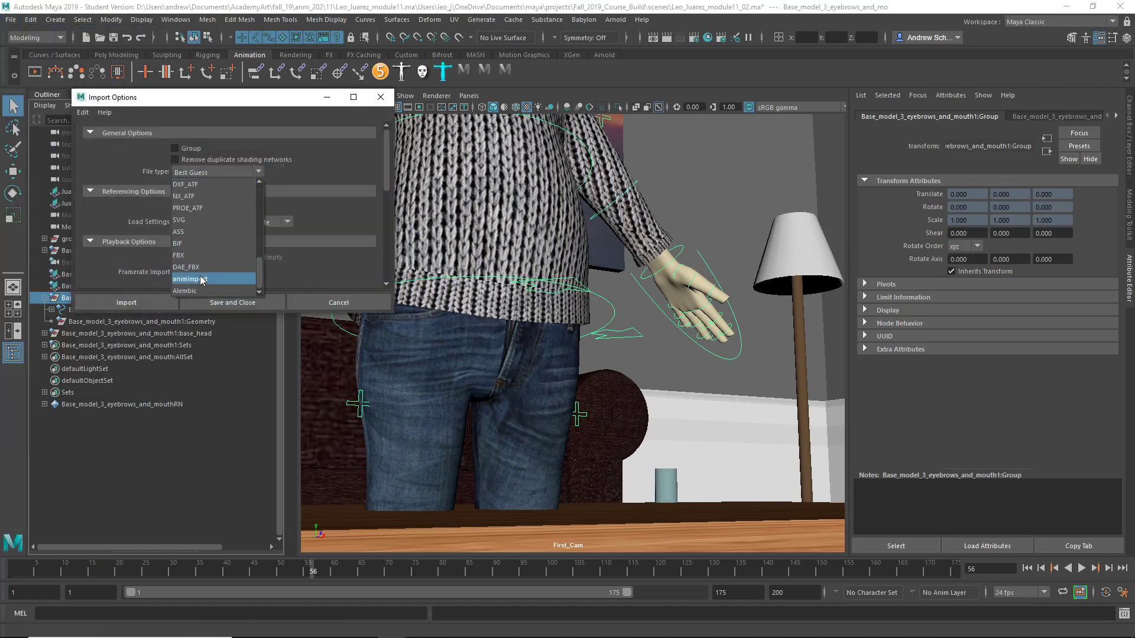
{"action": "left_click", "coordinate": [198, 279]}
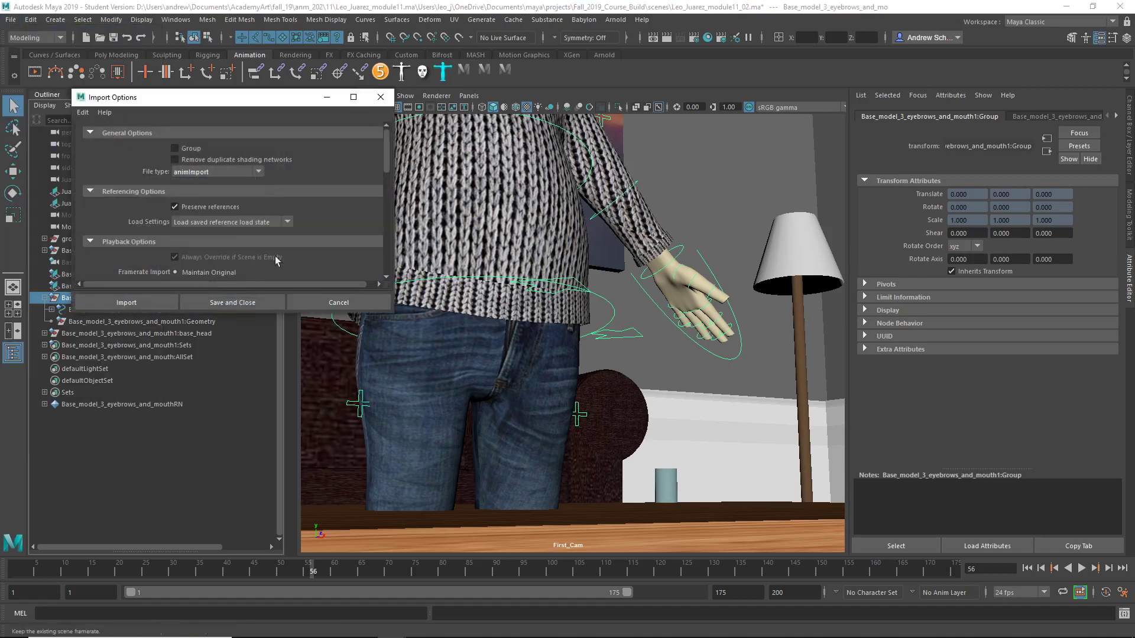
{"action": "left_click", "coordinate": [154, 304]}
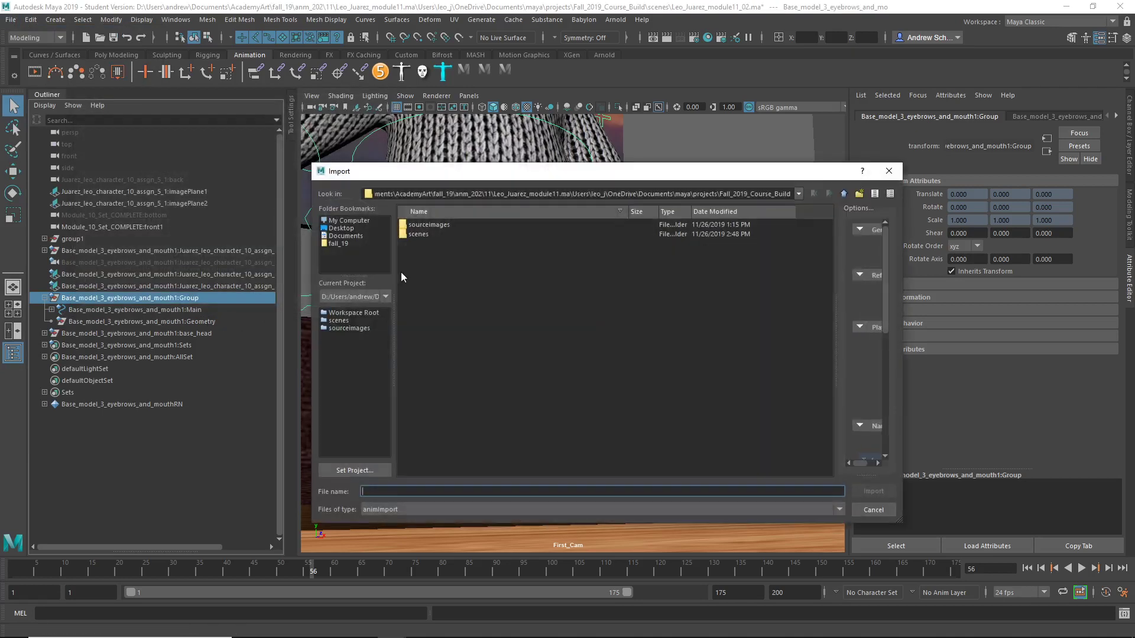
{"action": "double_click", "coordinate": [418, 235]}
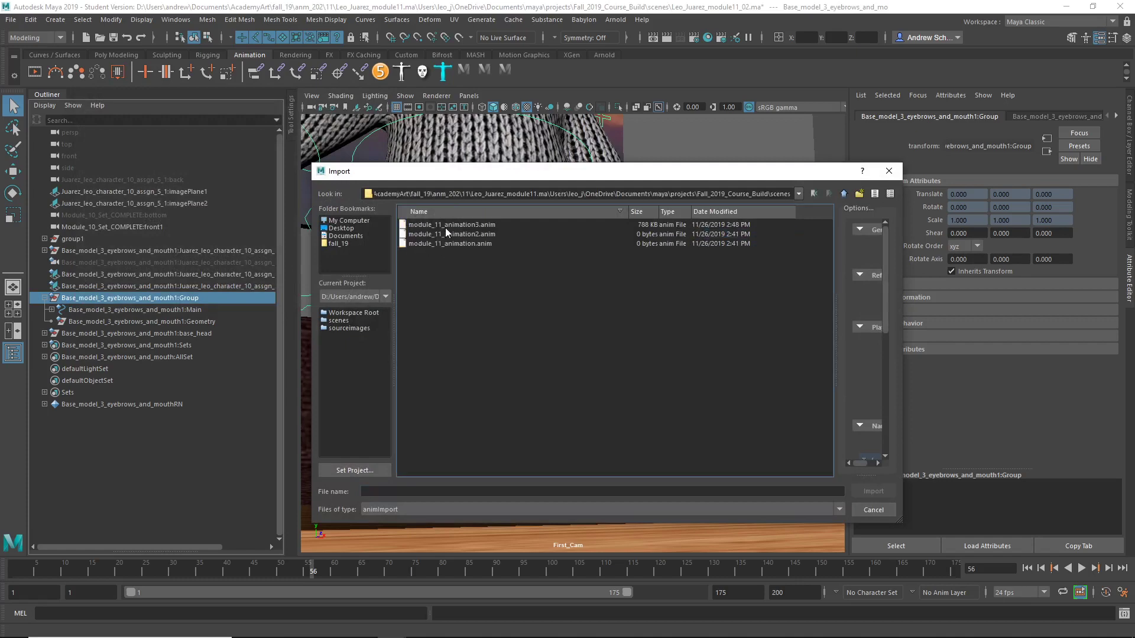
{"action": "left_click", "coordinate": [445, 226]}
{"action": "left_click", "coordinate": [866, 492]}
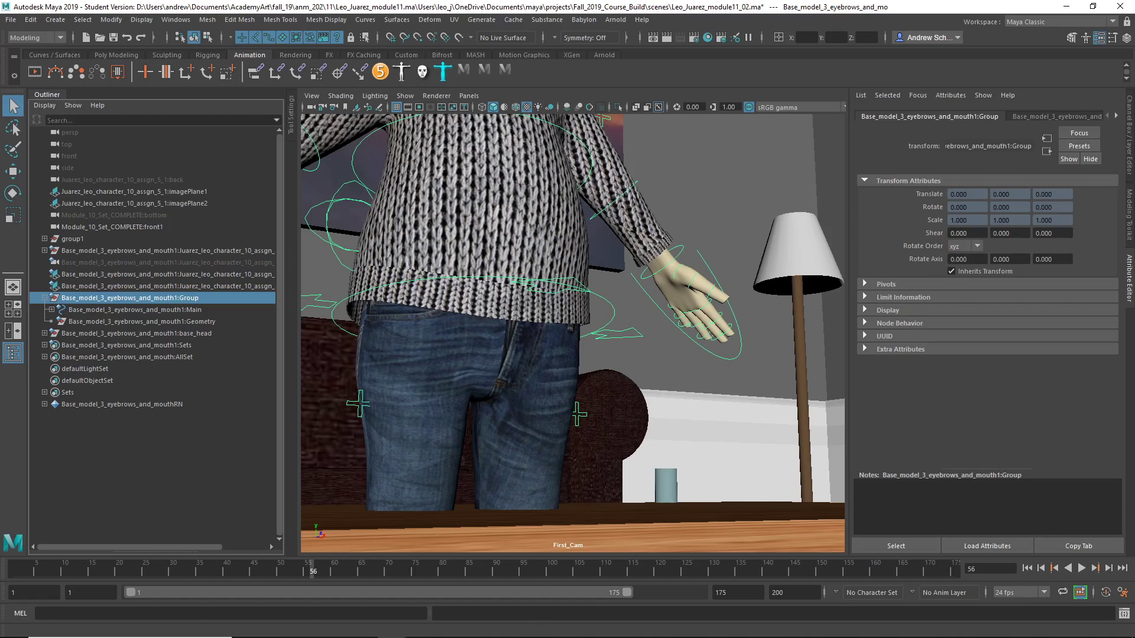
- End the running Maya process in Task Manager
{"action": "mouse_move", "coordinate": [399, 628]}
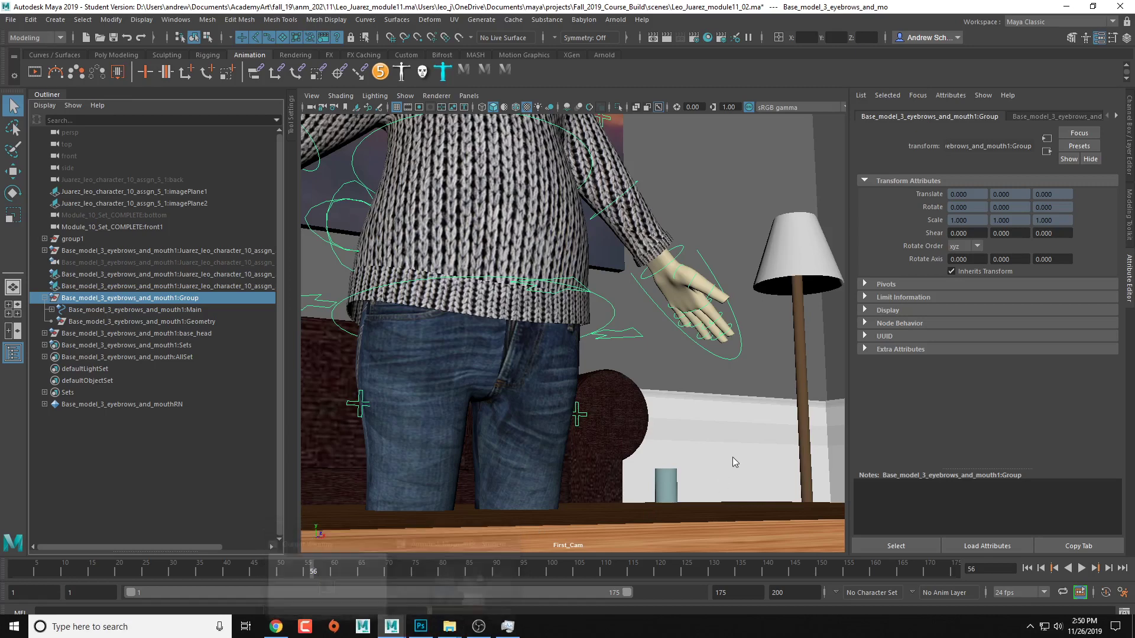
{"action": "key", "text": "ctrl+shift+Escape"}
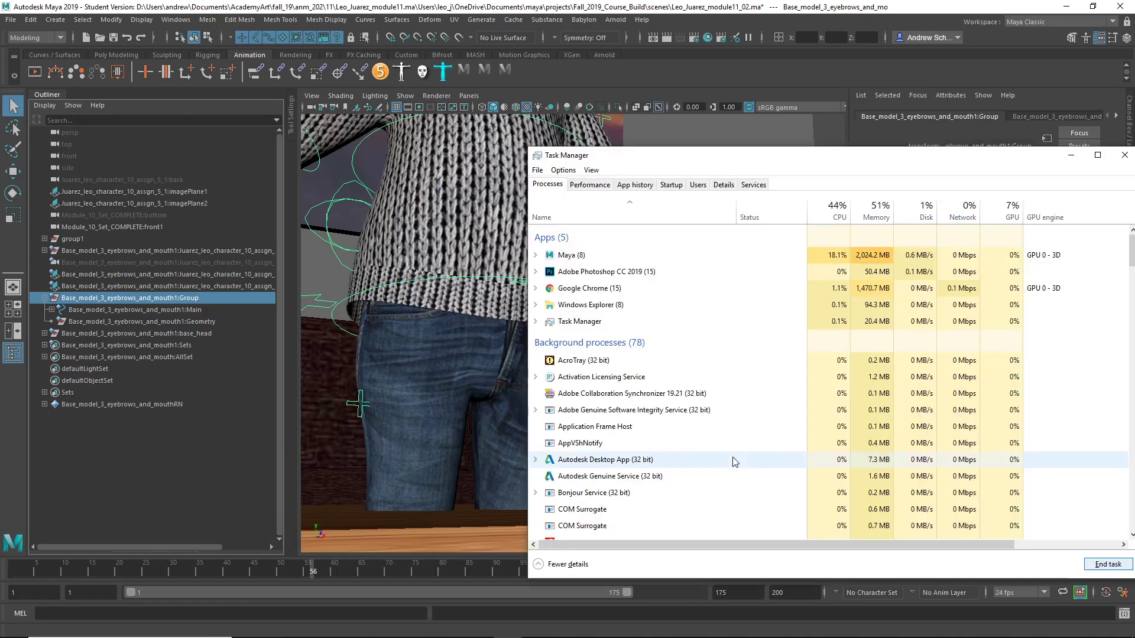
{"action": "left_click", "coordinate": [591, 255]}
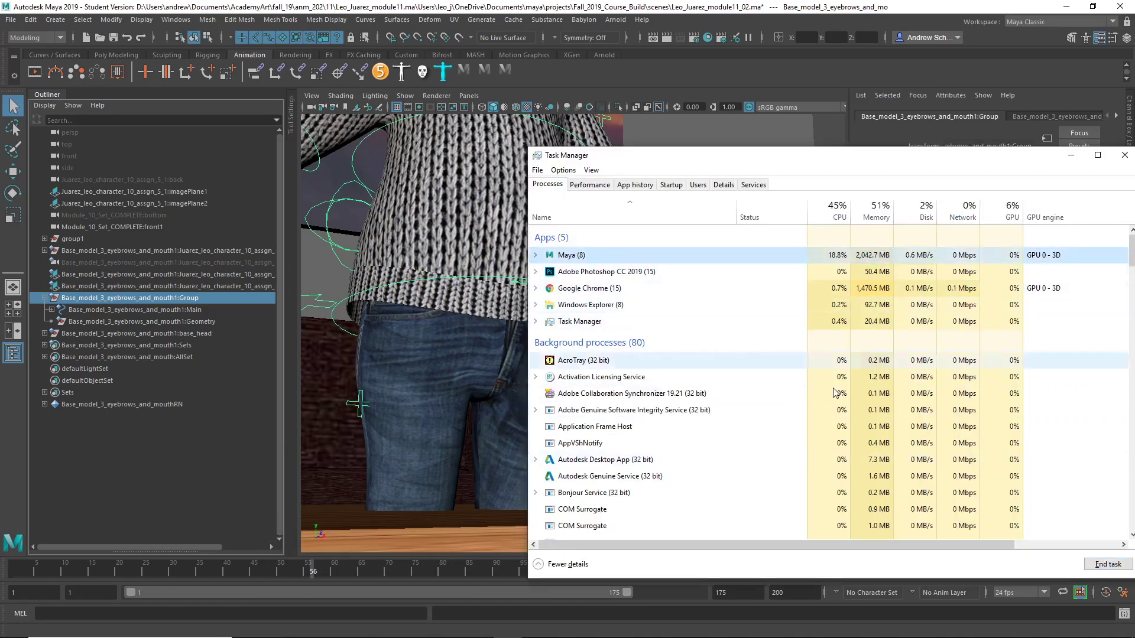
{"action": "left_click", "coordinate": [1087, 565]}
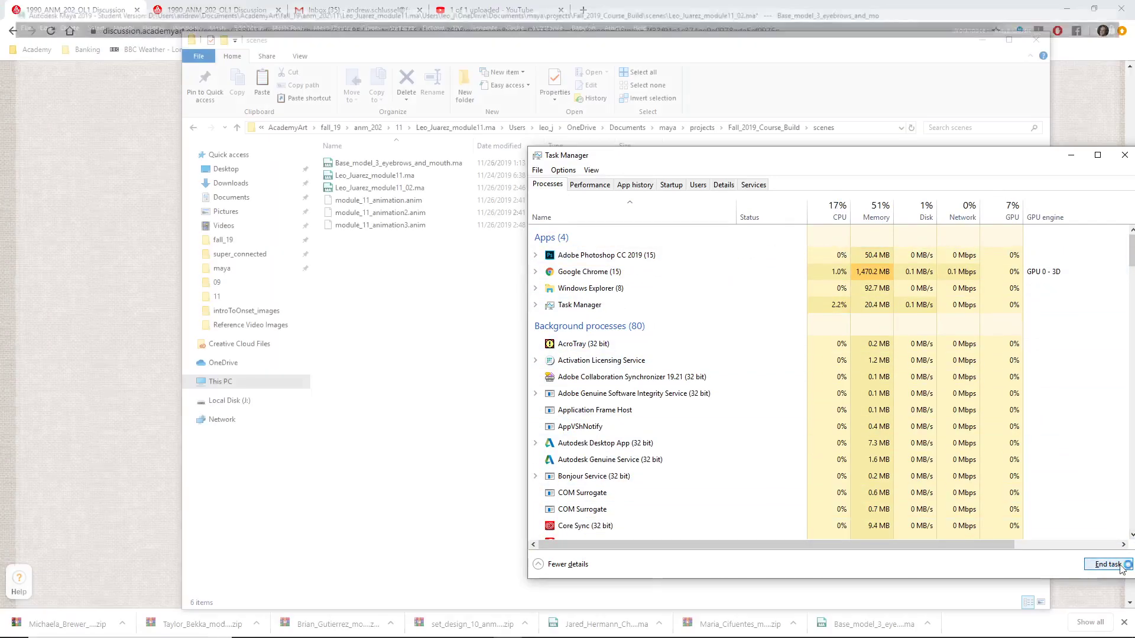
- Relaunch Maya and open Base_model_3_eyebrows_and_mouth.ma, accepting the student version notice
{"action": "left_click", "coordinate": [392, 626]}
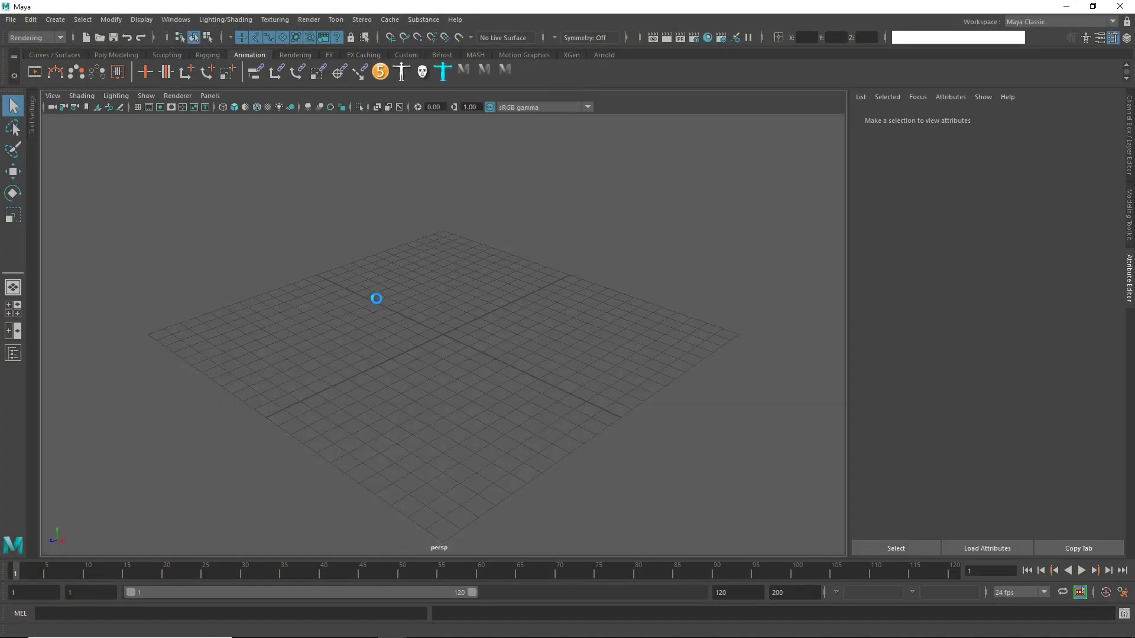
{"action": "left_click", "coordinate": [8, 22]}
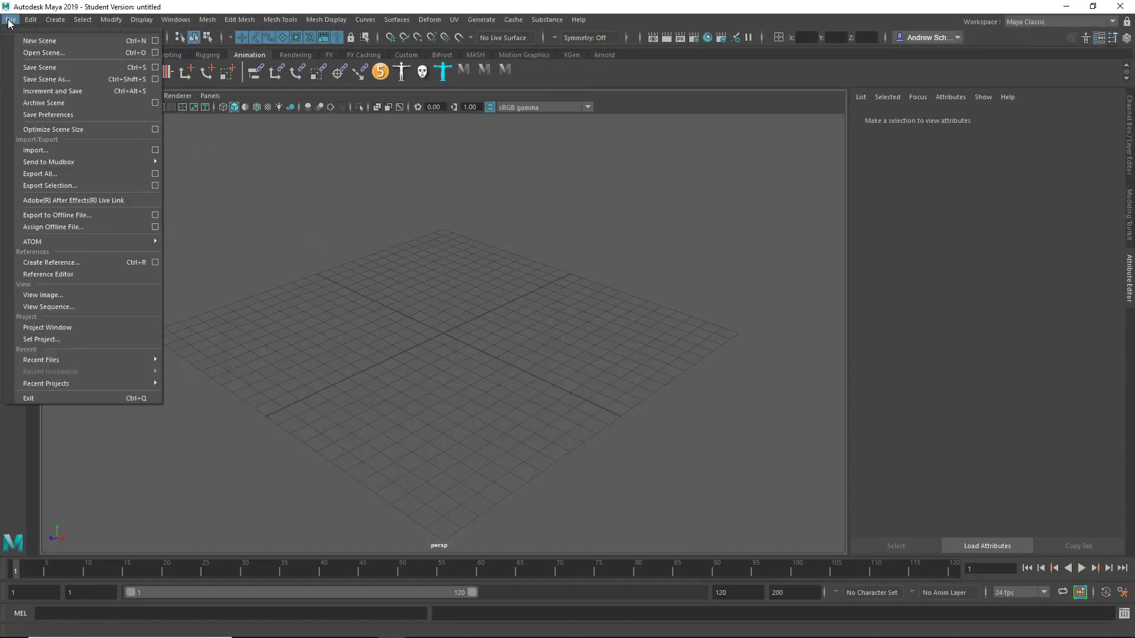
{"action": "left_click", "coordinate": [26, 54]}
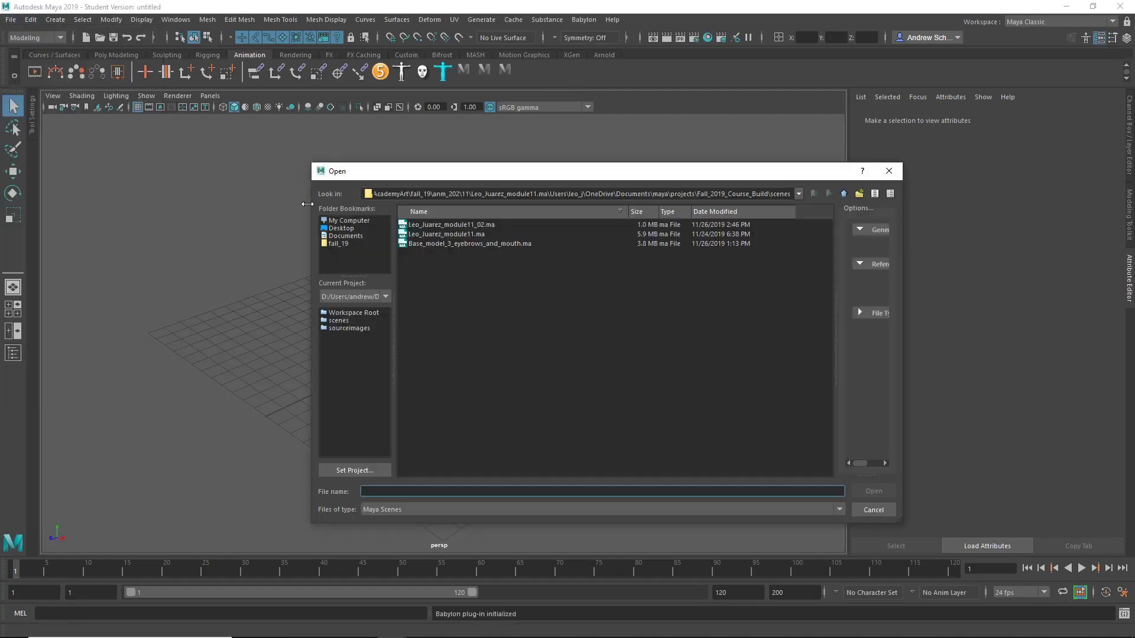
{"action": "double_click", "coordinate": [466, 243]}
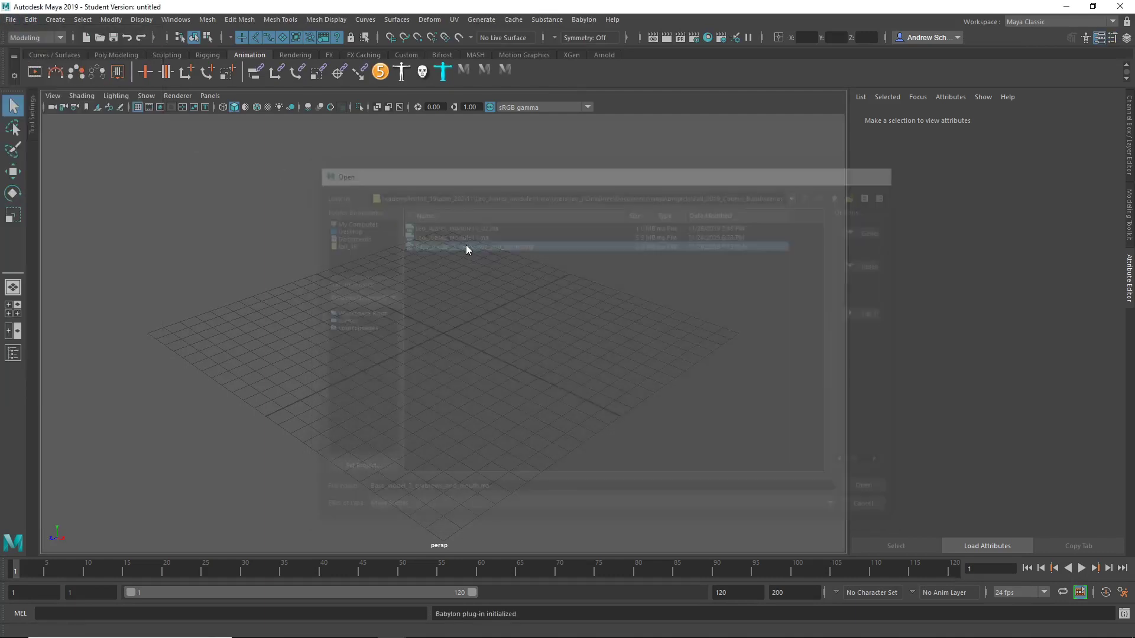
{"action": "left_click", "coordinate": [529, 336]}
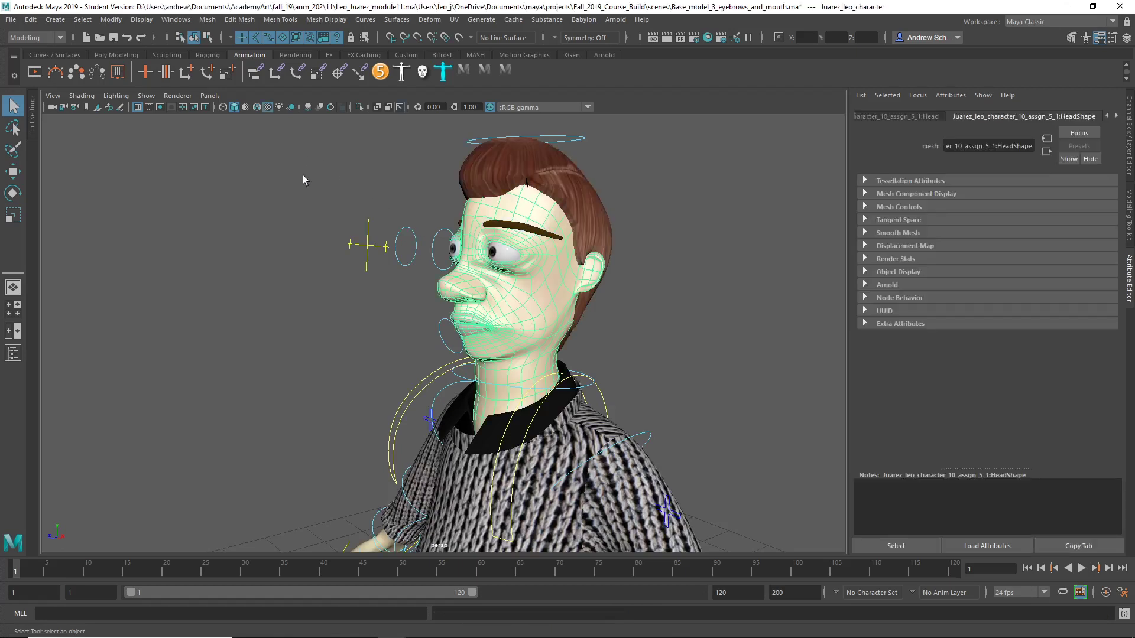
{"action": "left_click", "coordinate": [430, 20]}
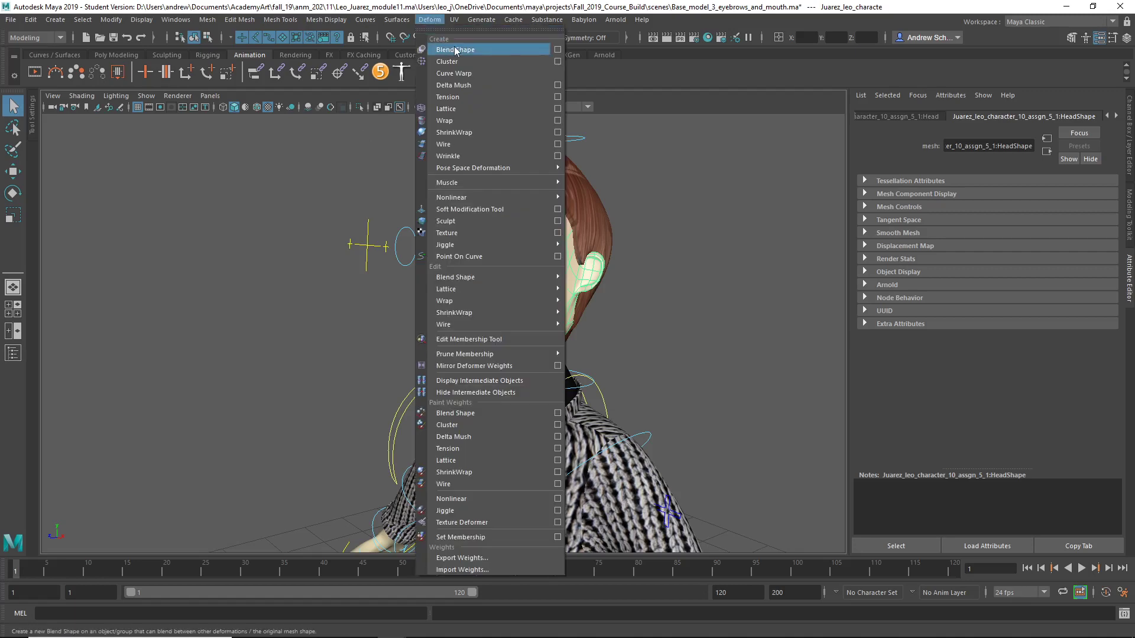
{"action": "left_click", "coordinate": [557, 50]}
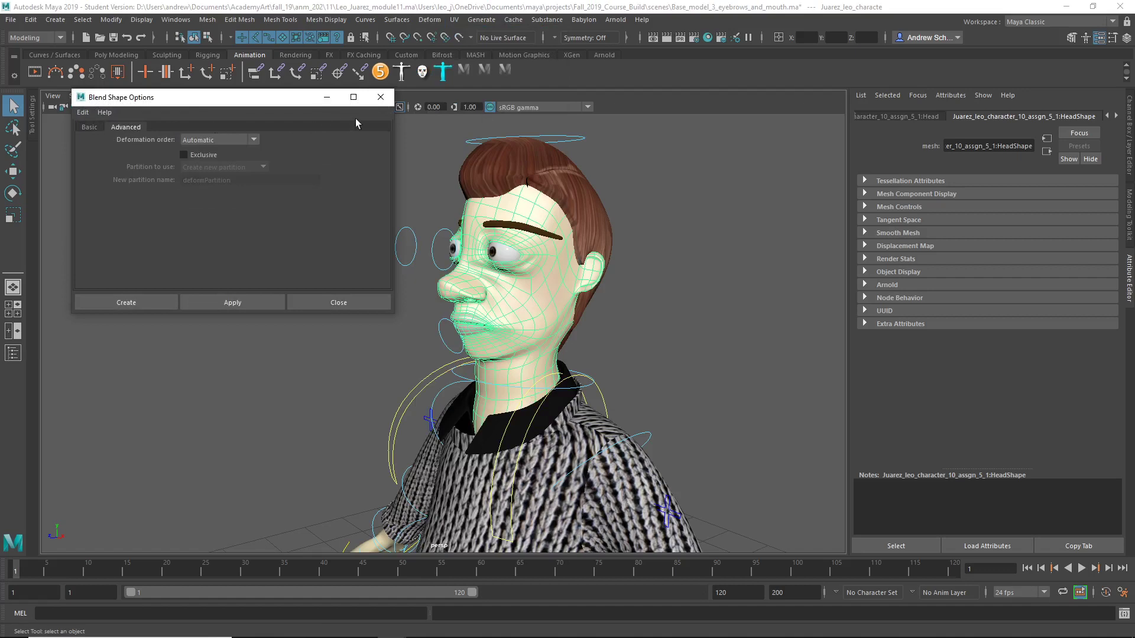
{"action": "left_click", "coordinate": [381, 97]}
- Open the Shape Editor and test the Eyebrow_left weight slider on blendShape1
{"action": "left_click", "coordinate": [190, 20]}
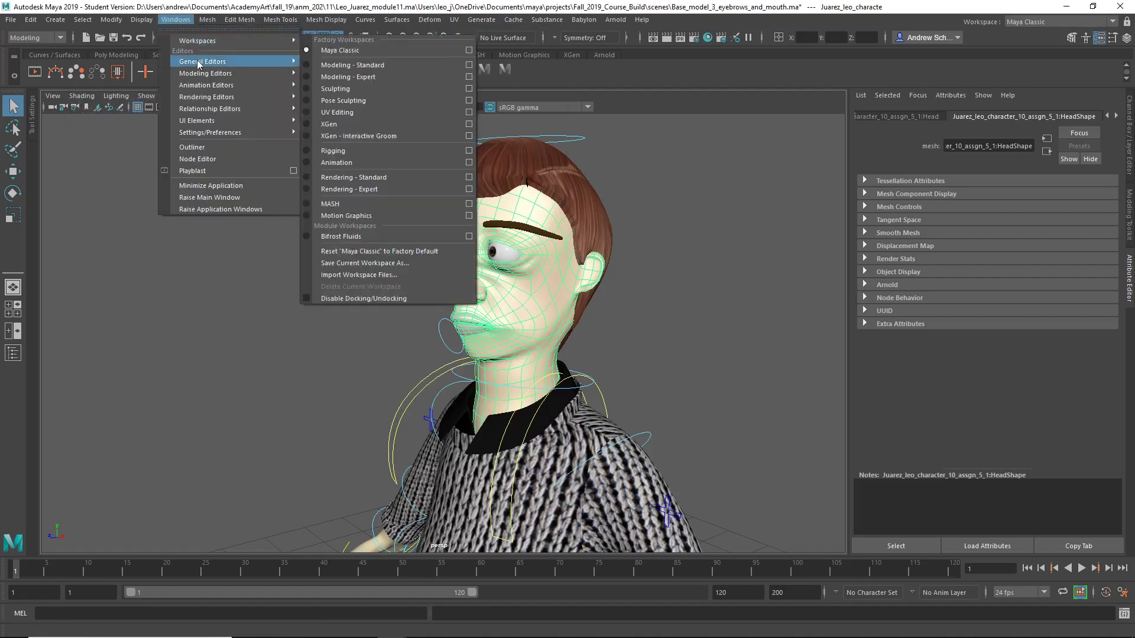
{"action": "mouse_move", "coordinate": [208, 89]}
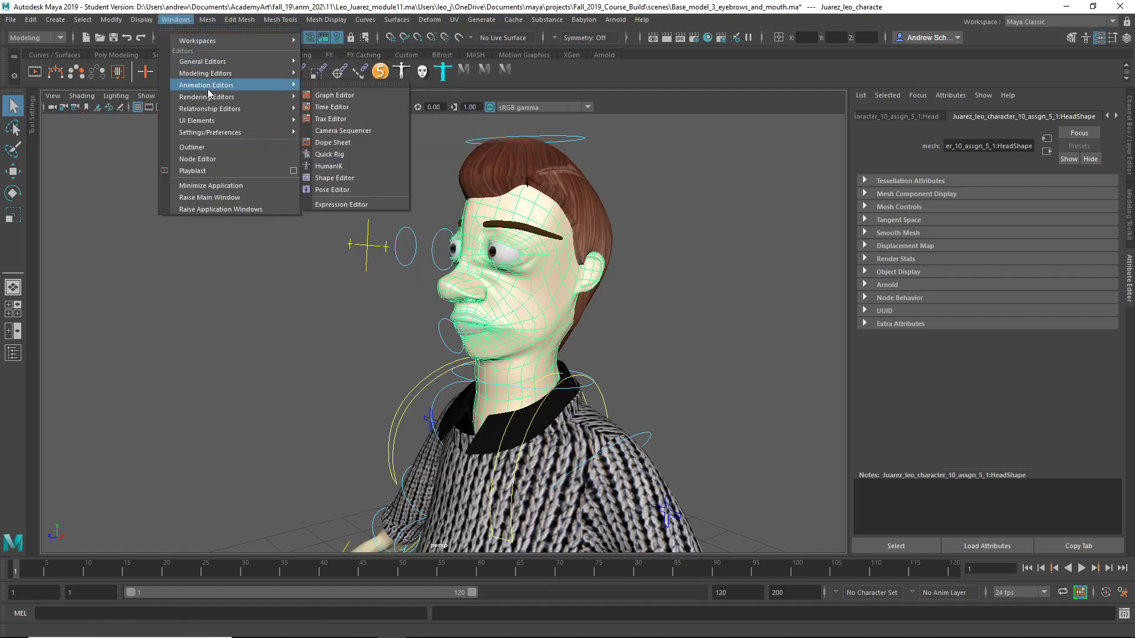
{"action": "left_click", "coordinate": [346, 189]}
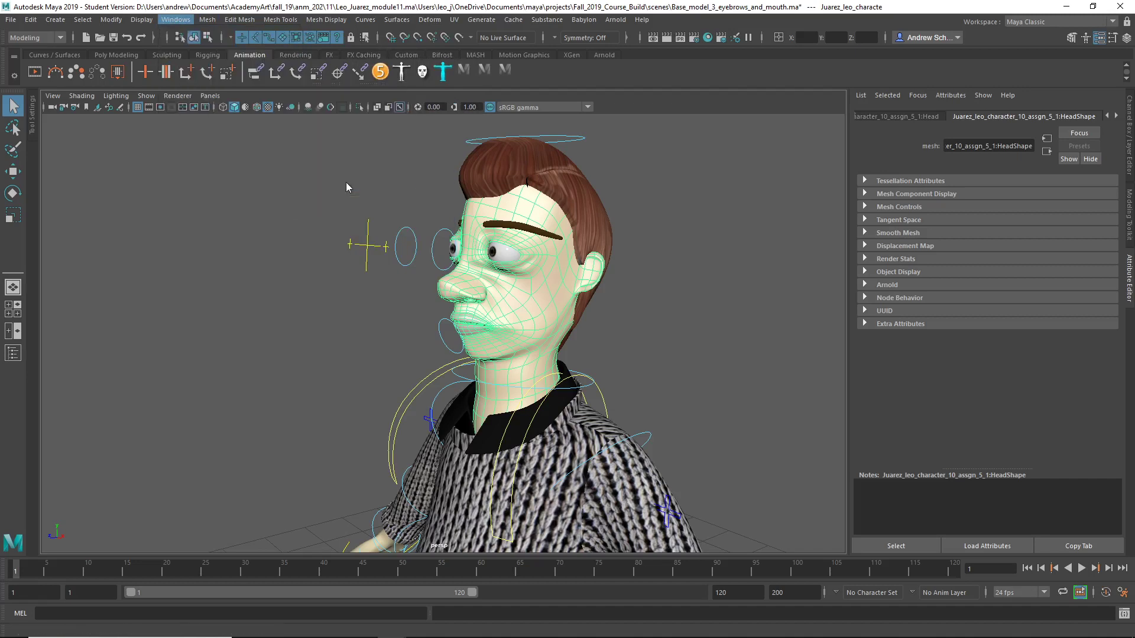
{"action": "left_click_drag", "start_coordinate": [327, 135], "coordinate": [226, 119]}
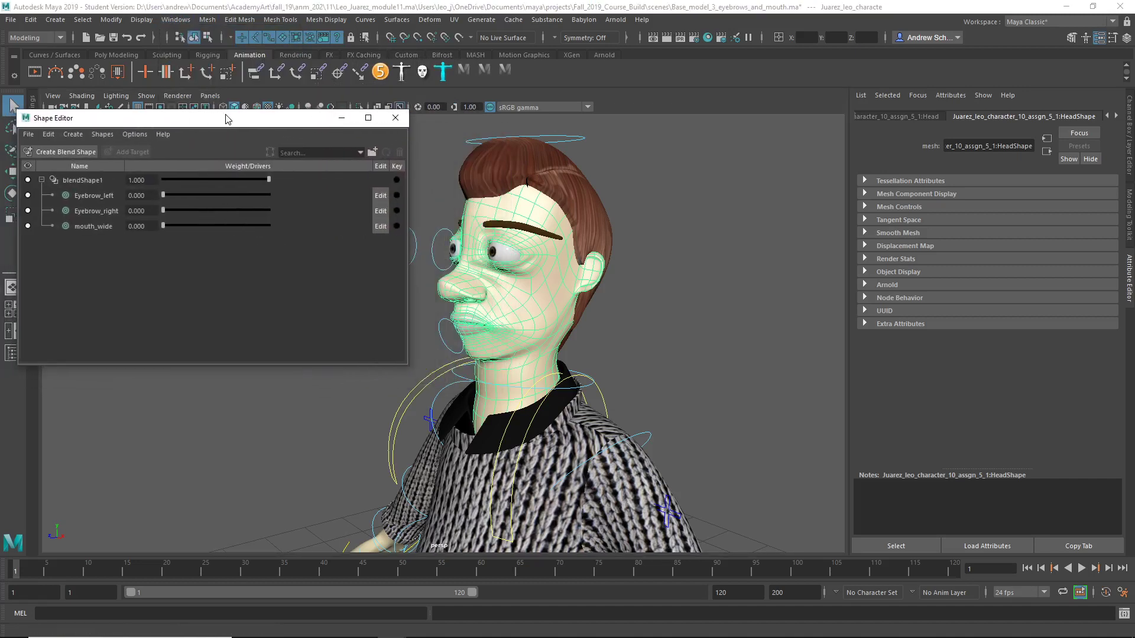
{"action": "left_click_drag", "start_coordinate": [164, 195], "coordinate": [125, 215]}
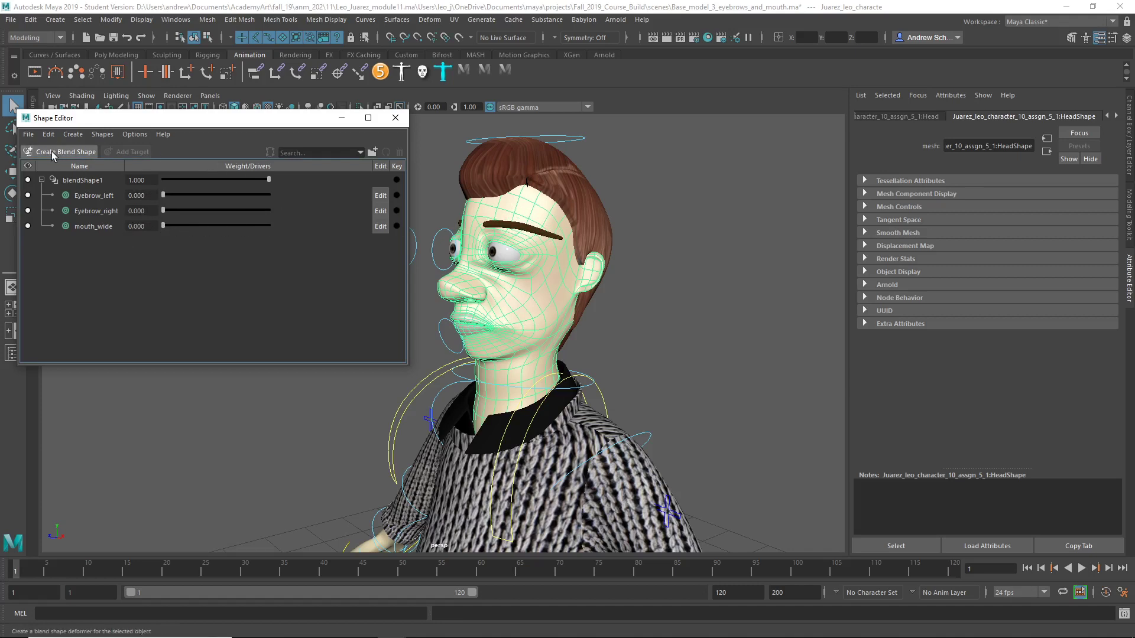
- Try creating another blend shape deformer on the selected head mesh, and undo it
{"action": "left_click", "coordinate": [61, 135]}
{"action": "left_click", "coordinate": [61, 136]}
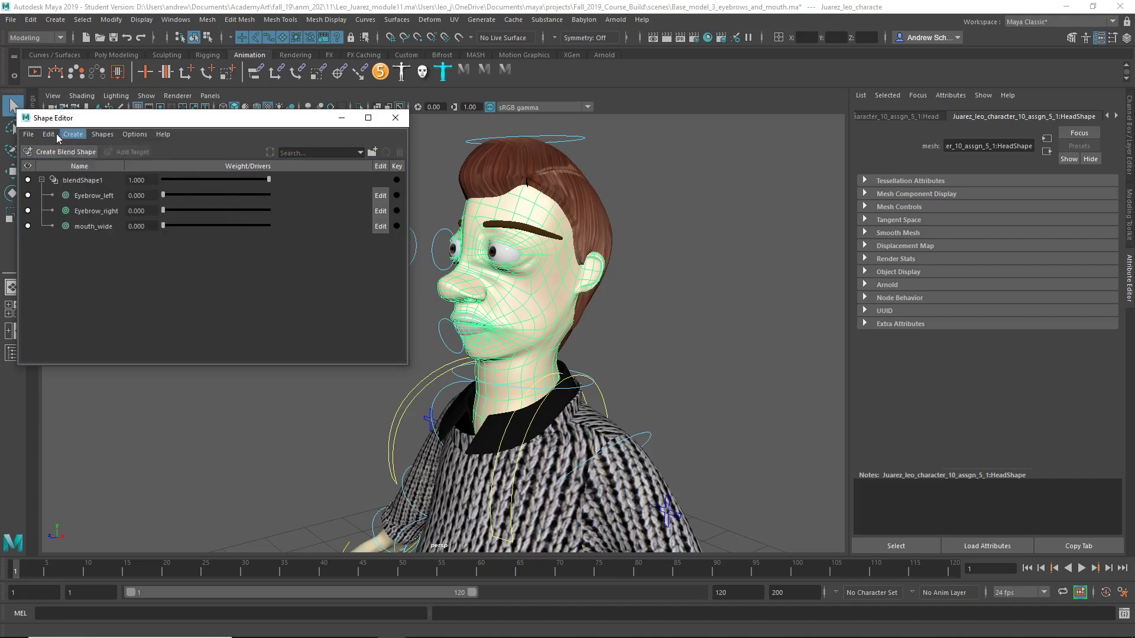
{"action": "left_click", "coordinate": [54, 135]}
{"action": "left_click", "coordinate": [86, 136]}
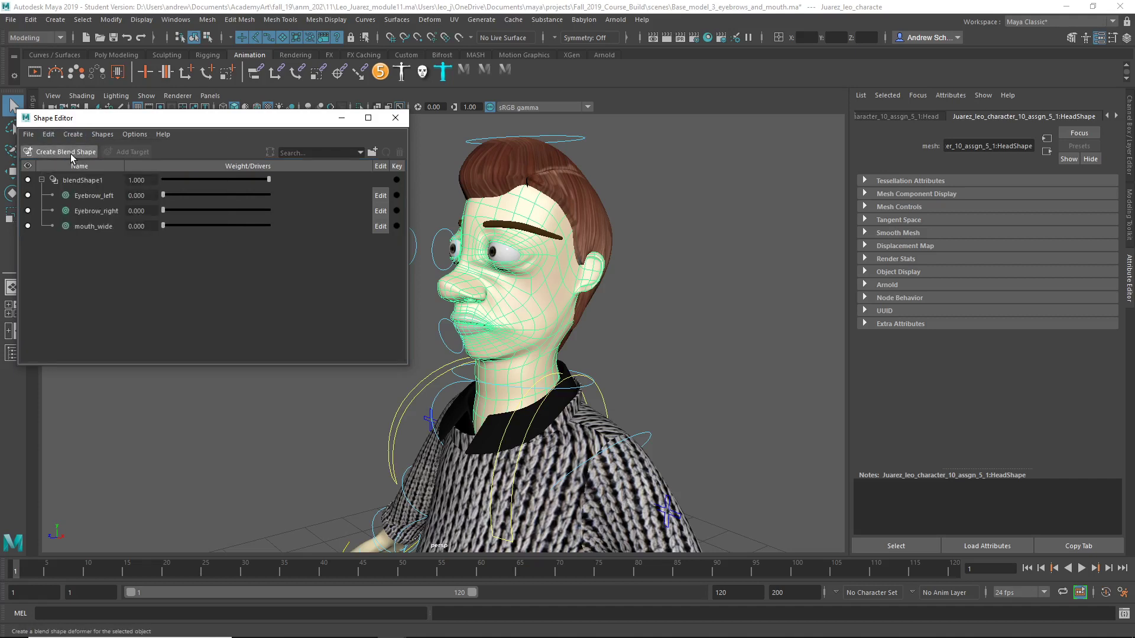
{"action": "left_click", "coordinate": [69, 153]}
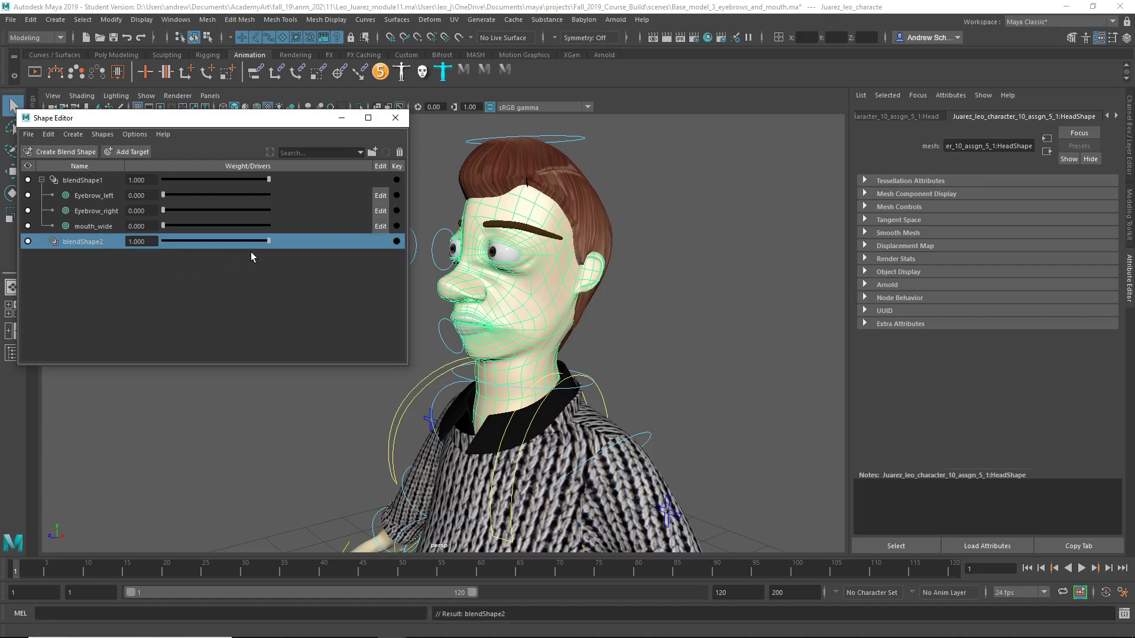
{"action": "key", "text": "ctrl+z"}
- Try to add a new target to the existing blendShape1 deformer
{"action": "left_click", "coordinate": [73, 134]}
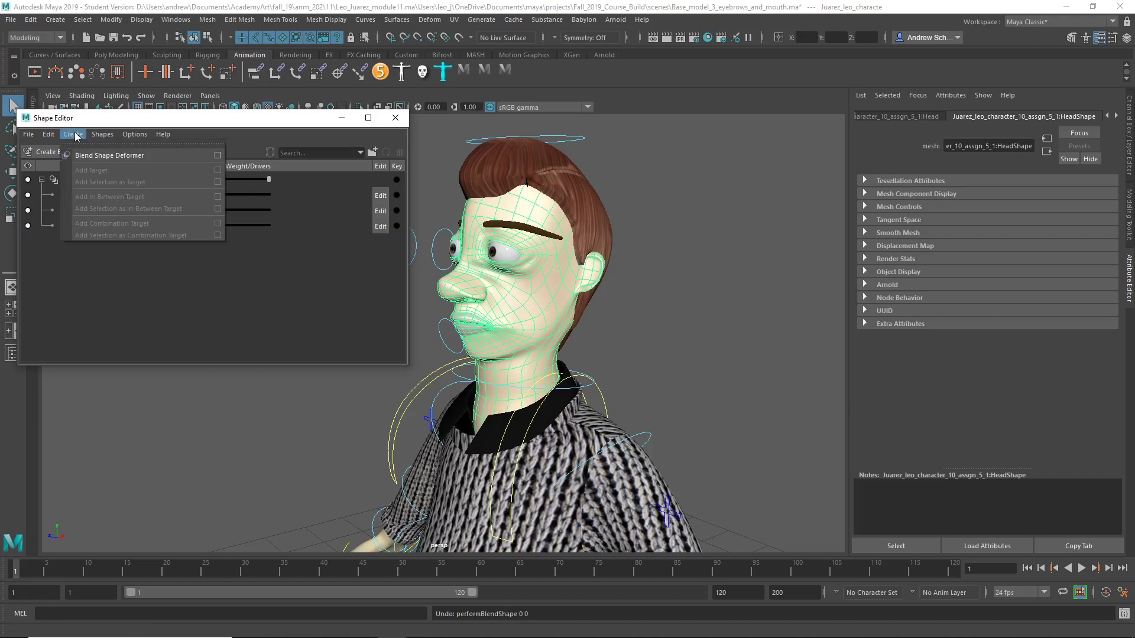
{"action": "left_click", "coordinate": [66, 134]}
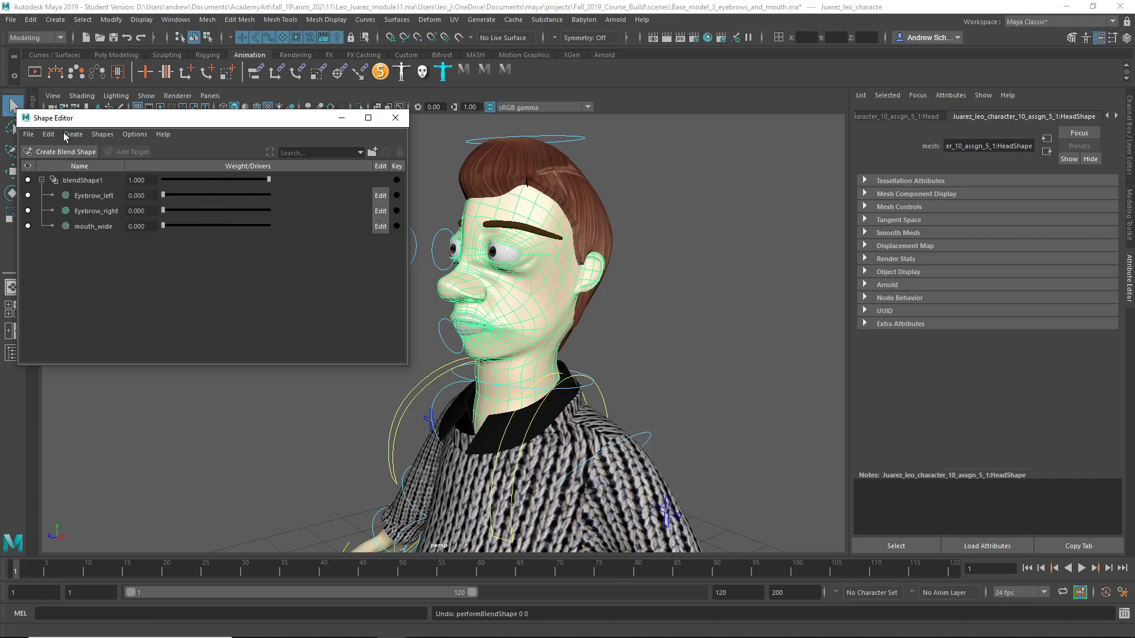
{"action": "left_click", "coordinate": [99, 181]}
{"action": "left_click", "coordinate": [127, 152]}
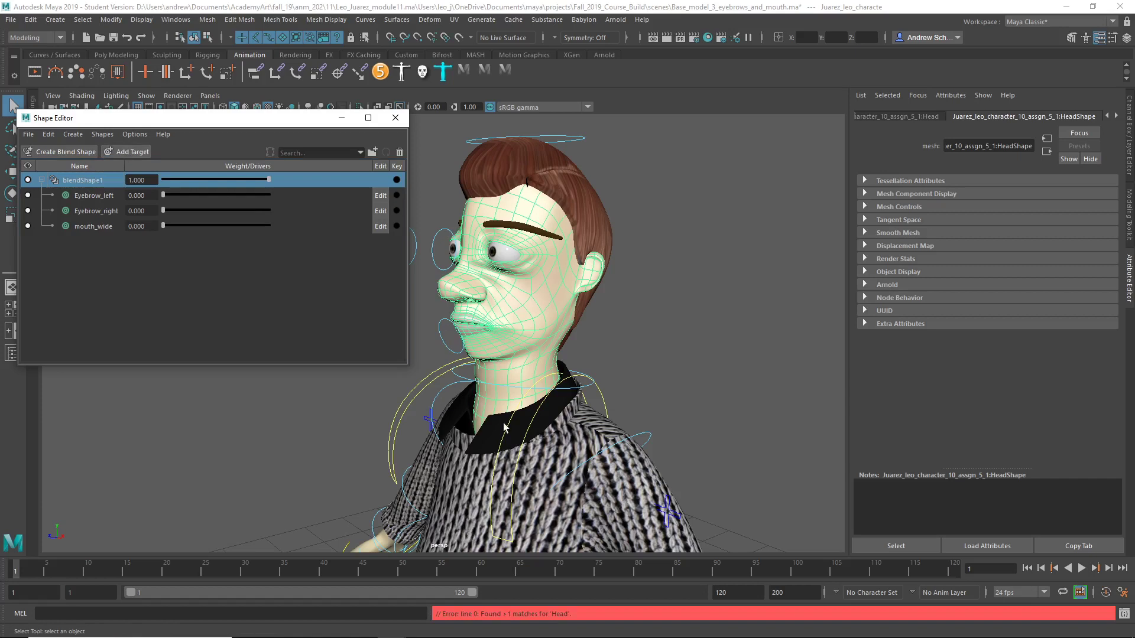
- Try to select every node whose name starts with Head using the MEL command Select Head*
{"action": "left_click_drag", "start_coordinate": [229, 119], "coordinate": [593, 64]}
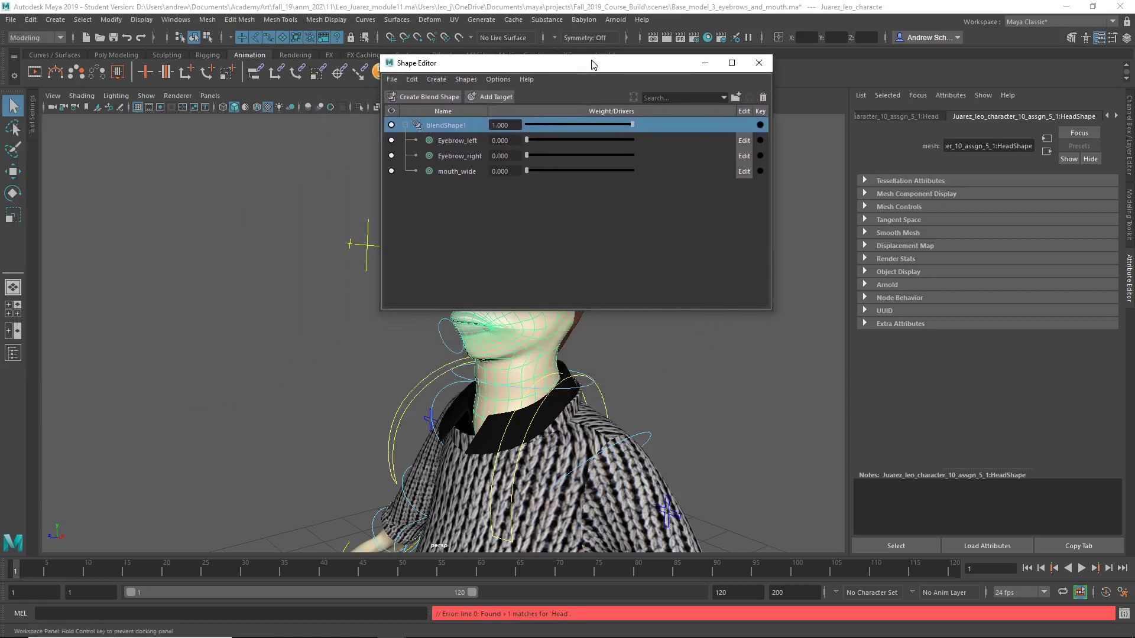
{"action": "left_click", "coordinate": [248, 614]}
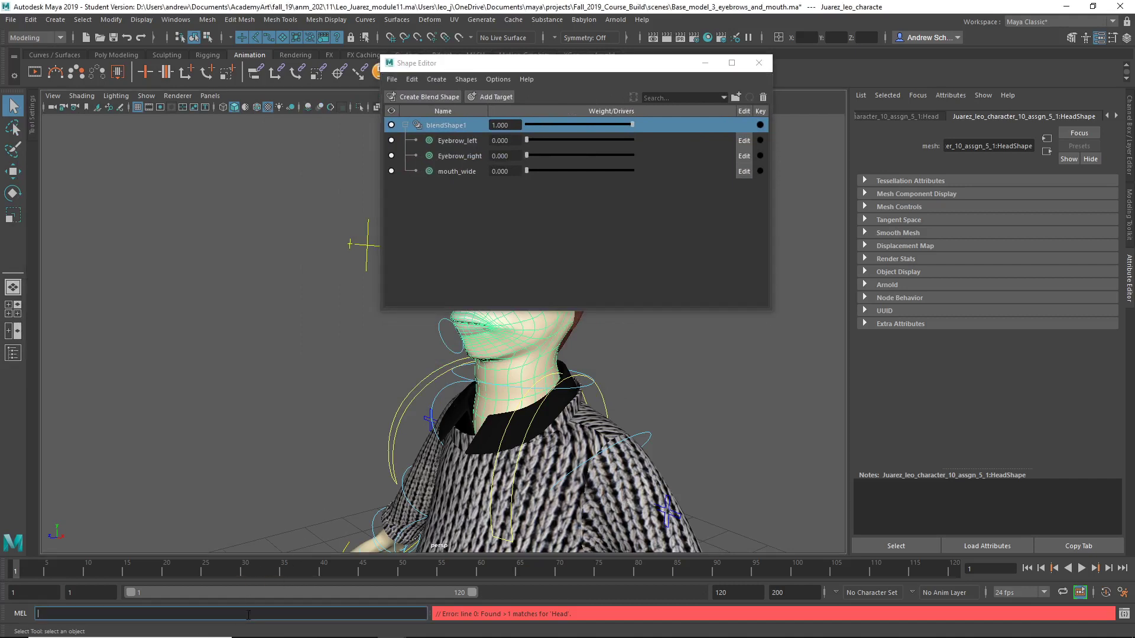
{"action": "type", "text": "Select Head*"}
{"action": "key", "text": "Return"}
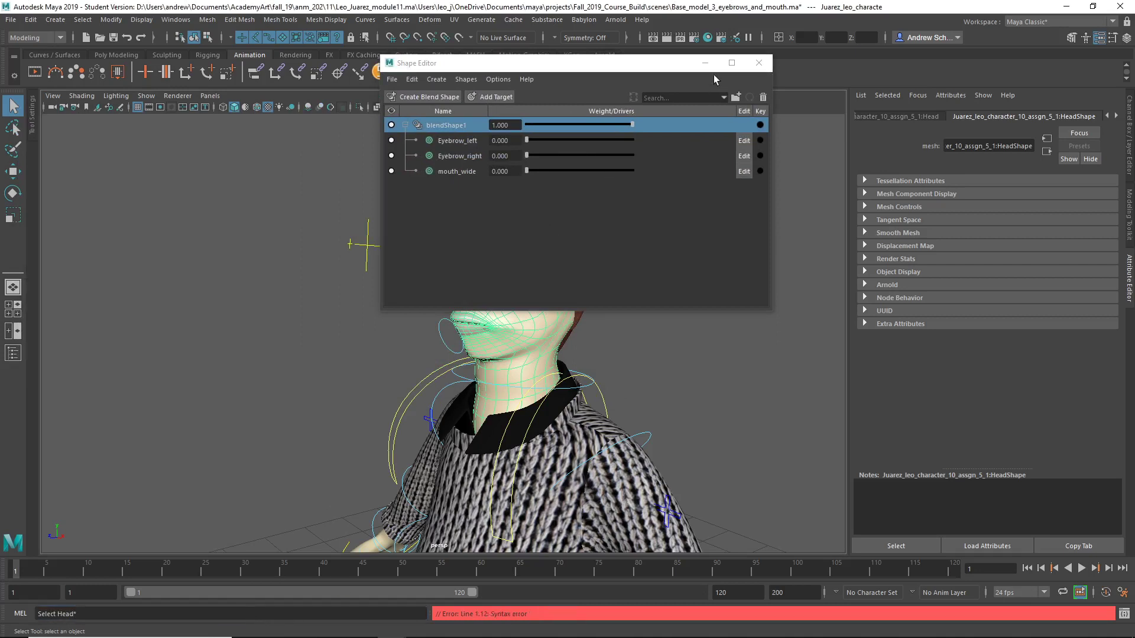
- Close the Shape Editor, filter the Outliner by Head*, and expand the base_head and Group hierarchies to find duplicate names
{"action": "left_click", "coordinate": [759, 63]}
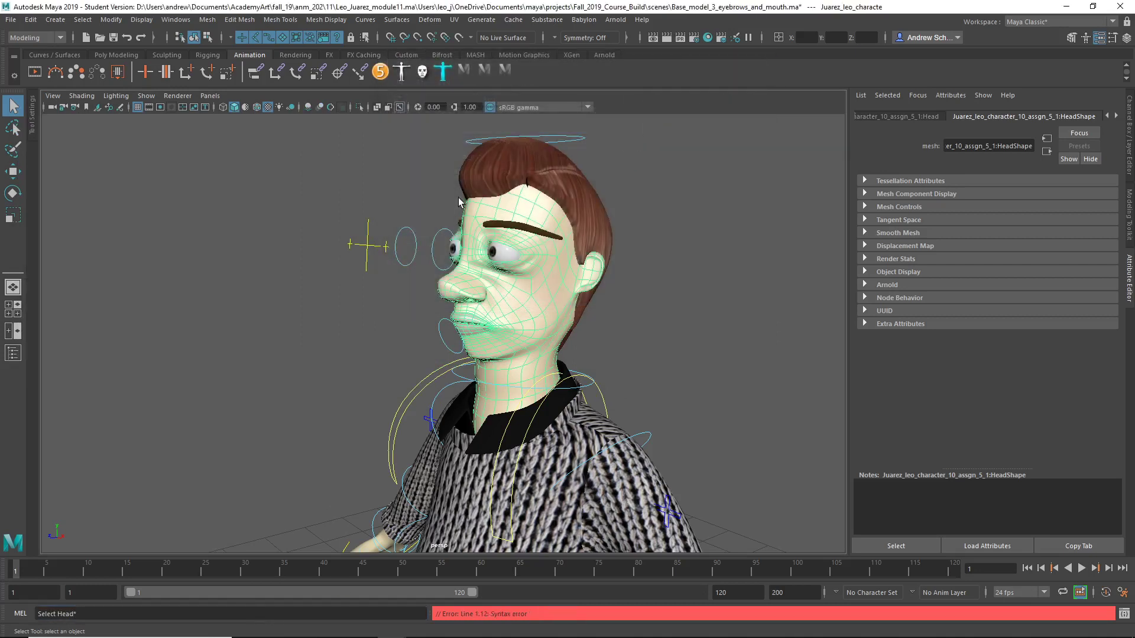
{"action": "left_click", "coordinate": [13, 352]}
{"action": "left_click", "coordinate": [86, 119]}
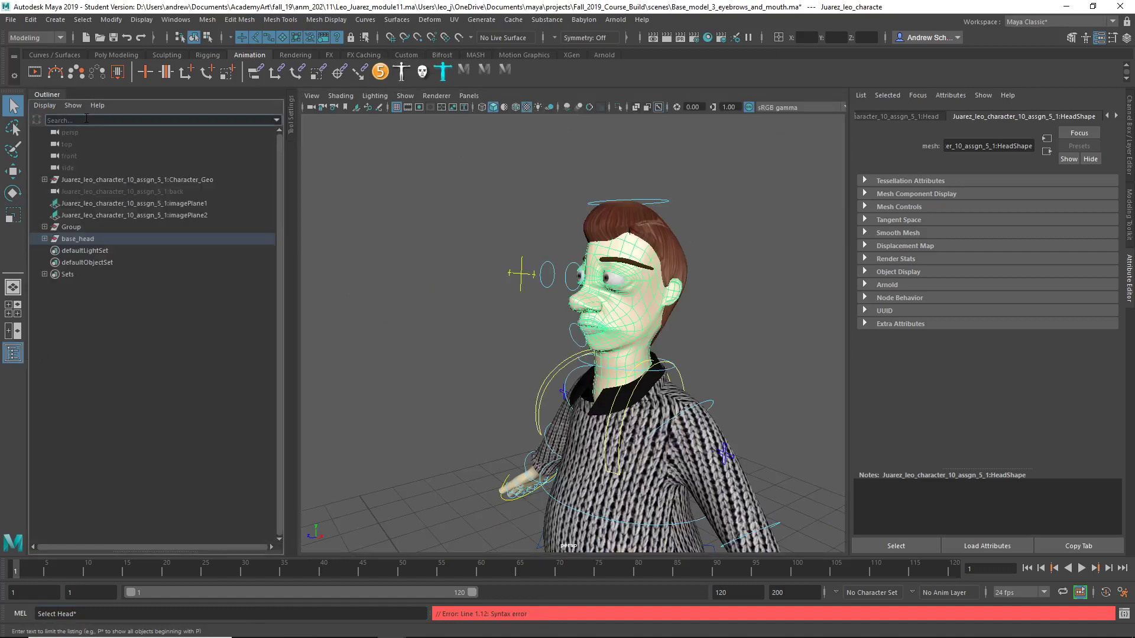
{"action": "type", "text": "Head*"}
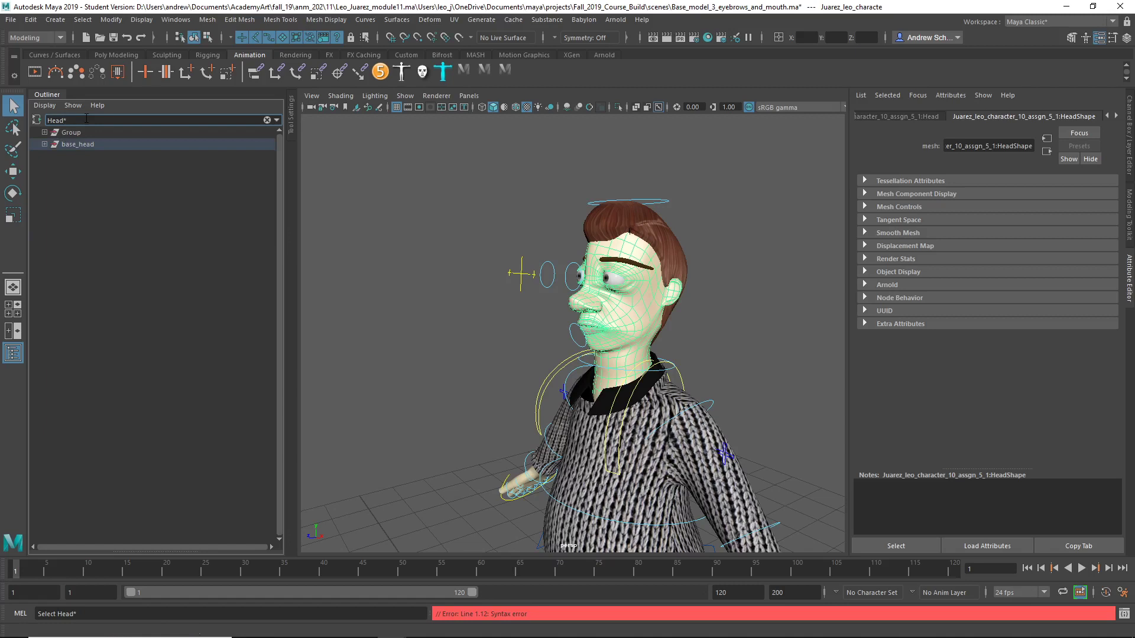
{"action": "double_click", "coordinate": [87, 119]}
{"action": "left_click", "coordinate": [45, 144]}
{"action": "left_click", "coordinate": [74, 168]}
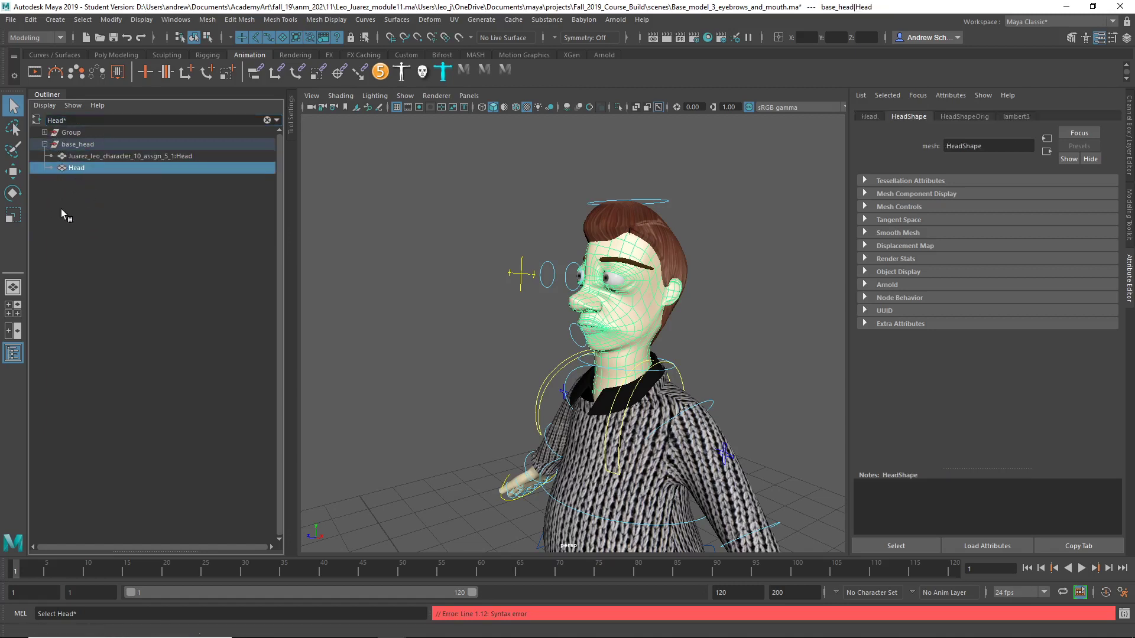
{"action": "left_click", "coordinate": [45, 134]}
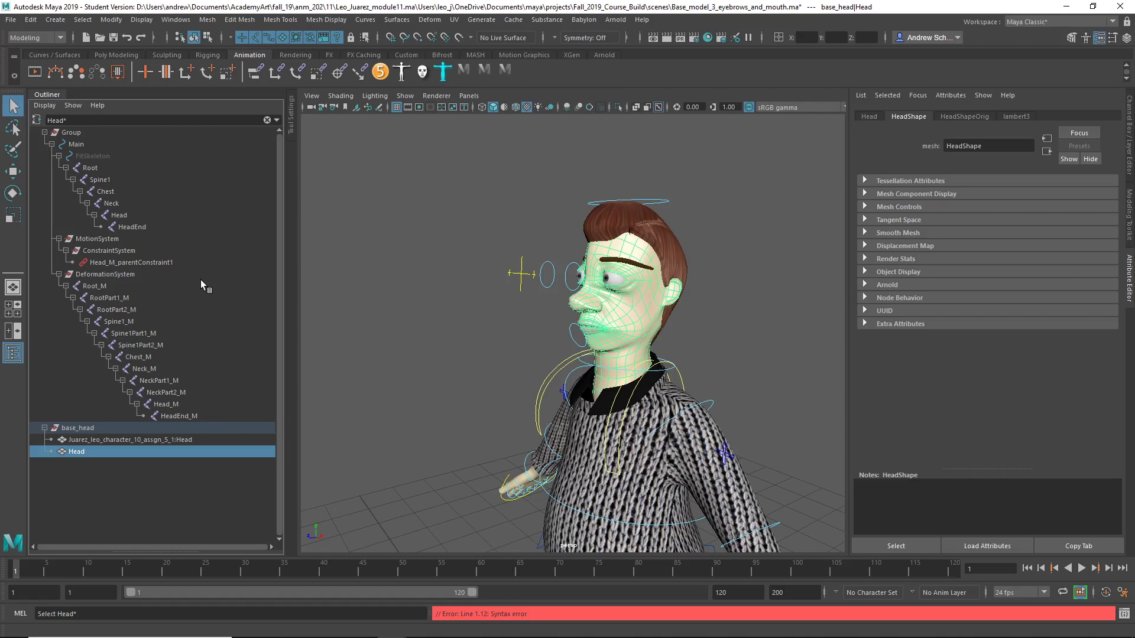
- Compare the namespaced Head mesh with the plain Head mesh under base_head in the viewport and Attribute Editor
{"action": "left_click", "coordinate": [176, 440]}
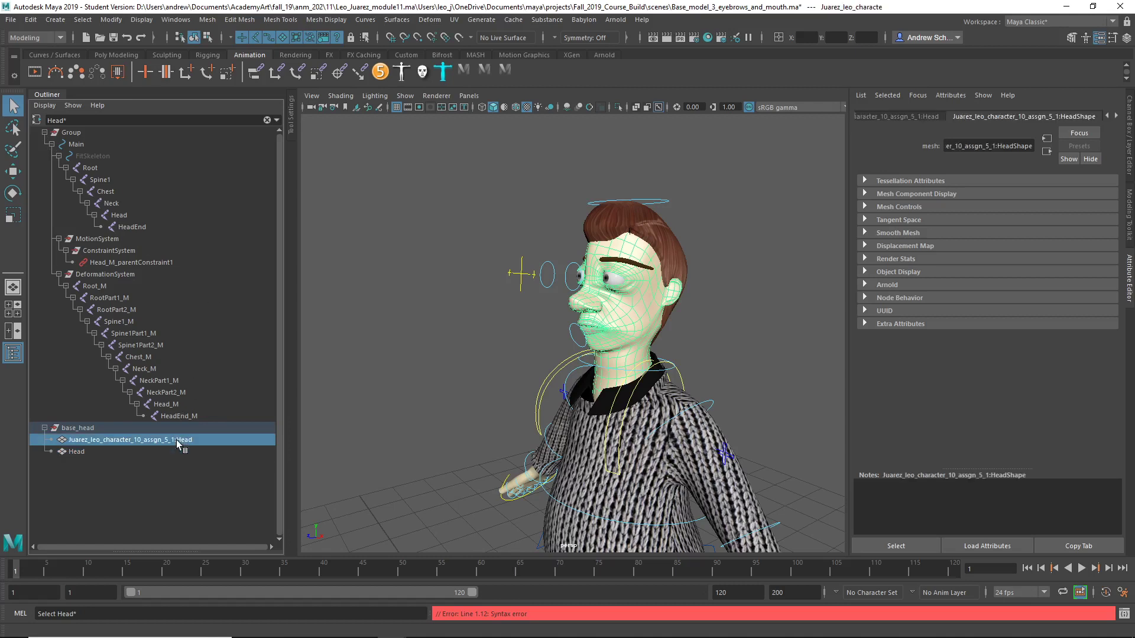
{"action": "left_click", "coordinate": [179, 448]}
{"action": "left_click", "coordinate": [179, 442]}
{"action": "left_click", "coordinate": [179, 449]}
{"action": "left_click", "coordinate": [180, 442]}
{"action": "left_click", "coordinate": [179, 452]}
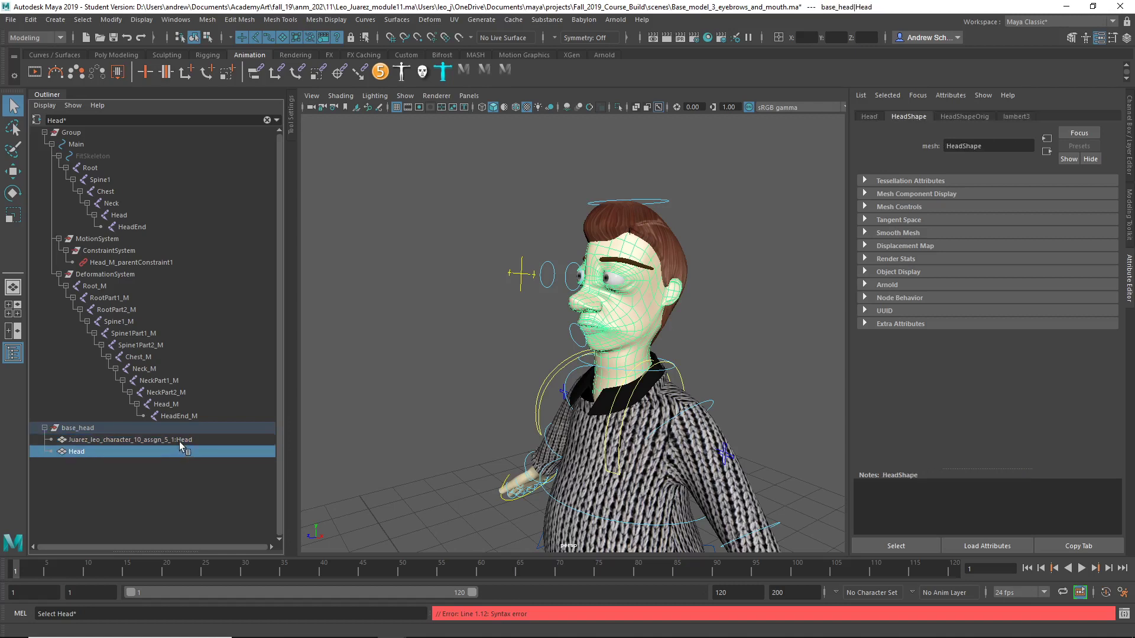
{"action": "left_click", "coordinate": [179, 441]}
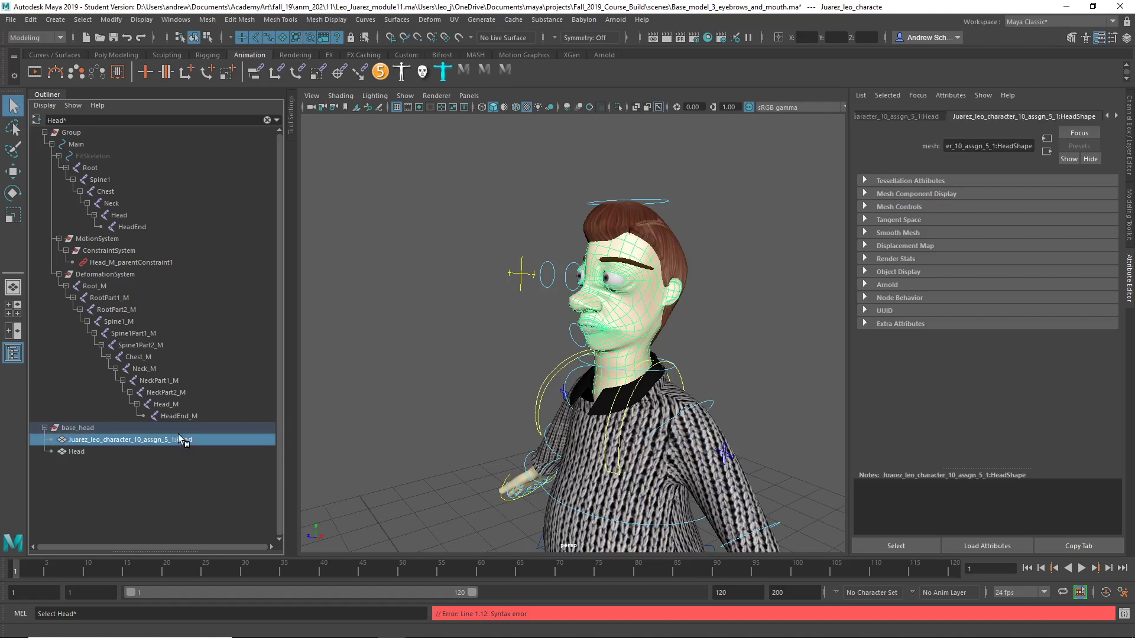
{"action": "left_click", "coordinate": [176, 427]}
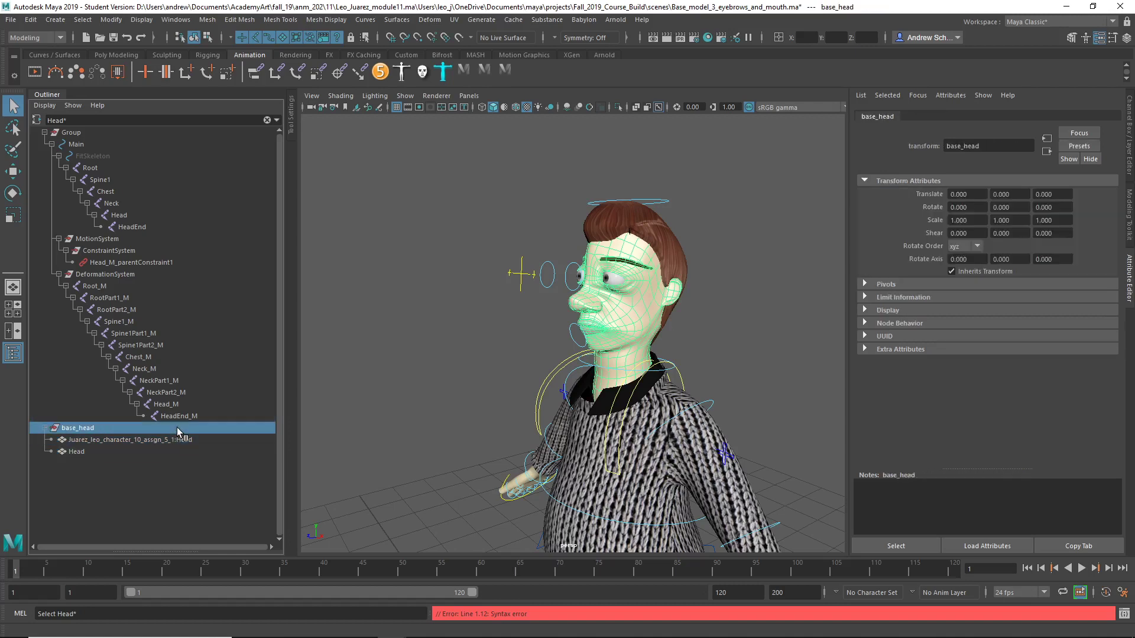
{"action": "left_click", "coordinate": [182, 442]}
{"action": "left_click", "coordinate": [183, 449]}
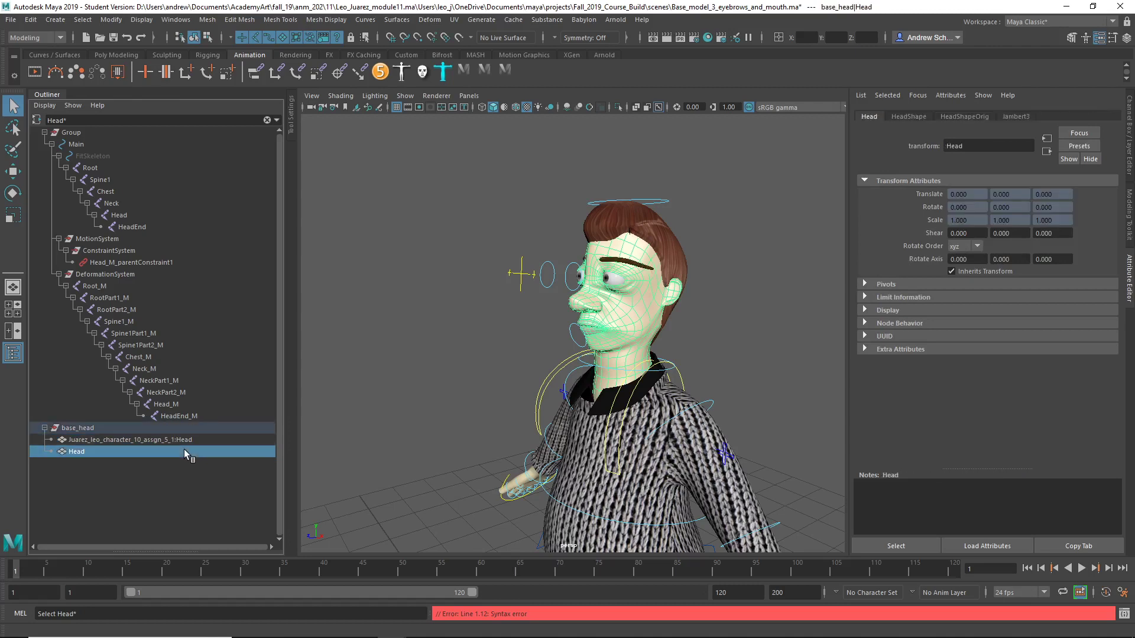
{"action": "left_click", "coordinate": [183, 440]}
{"action": "left_click", "coordinate": [184, 452]}
- Delete the namespaced Head mesh under base_head and select the remaining Head mesh
{"action": "left_click", "coordinate": [183, 442]}
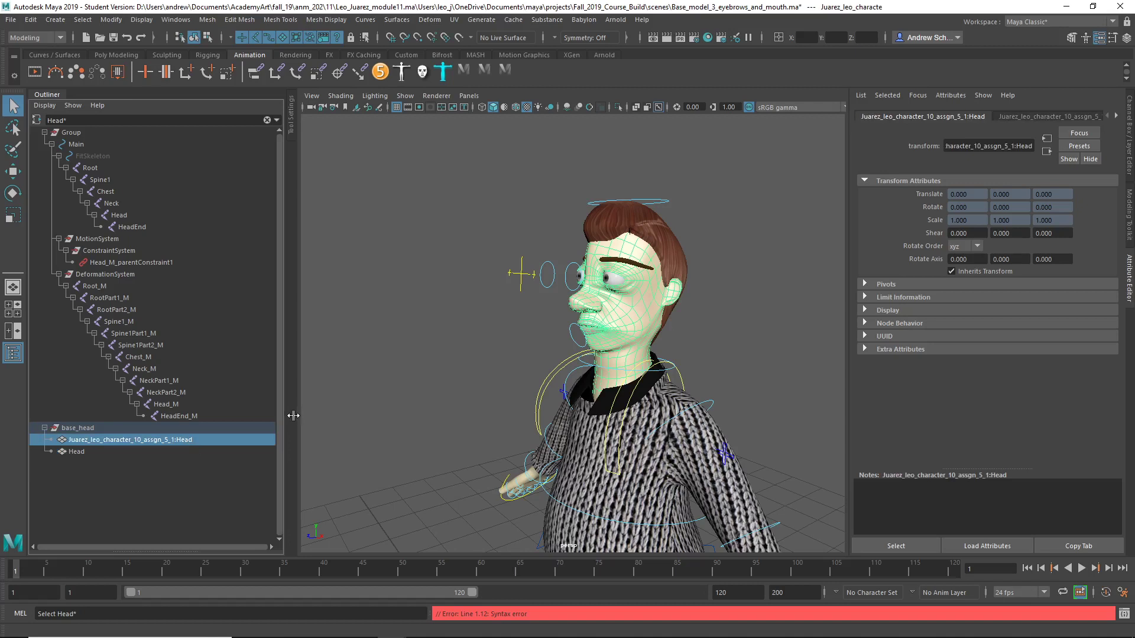
{"action": "key", "text": "Delete"}
{"action": "left_click", "coordinate": [173, 440]}
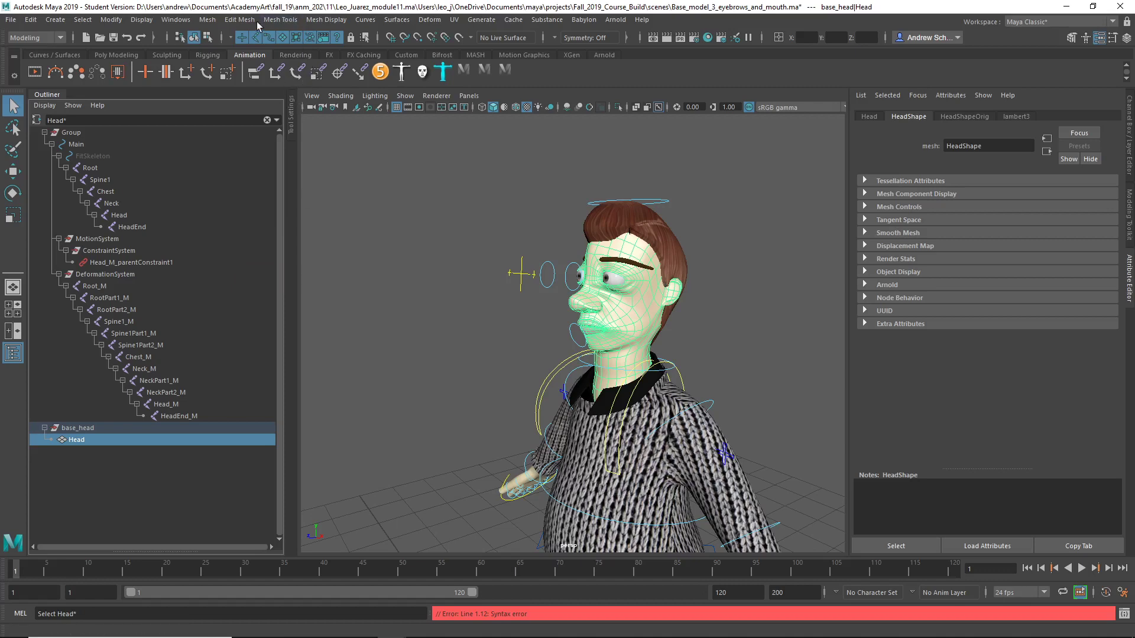
- Reopen the Shape Editor for the selected Head and test the mouth_wide and Eyebrow_left weight sliders
{"action": "left_click", "coordinate": [175, 20]}
{"action": "mouse_move", "coordinate": [206, 85]}
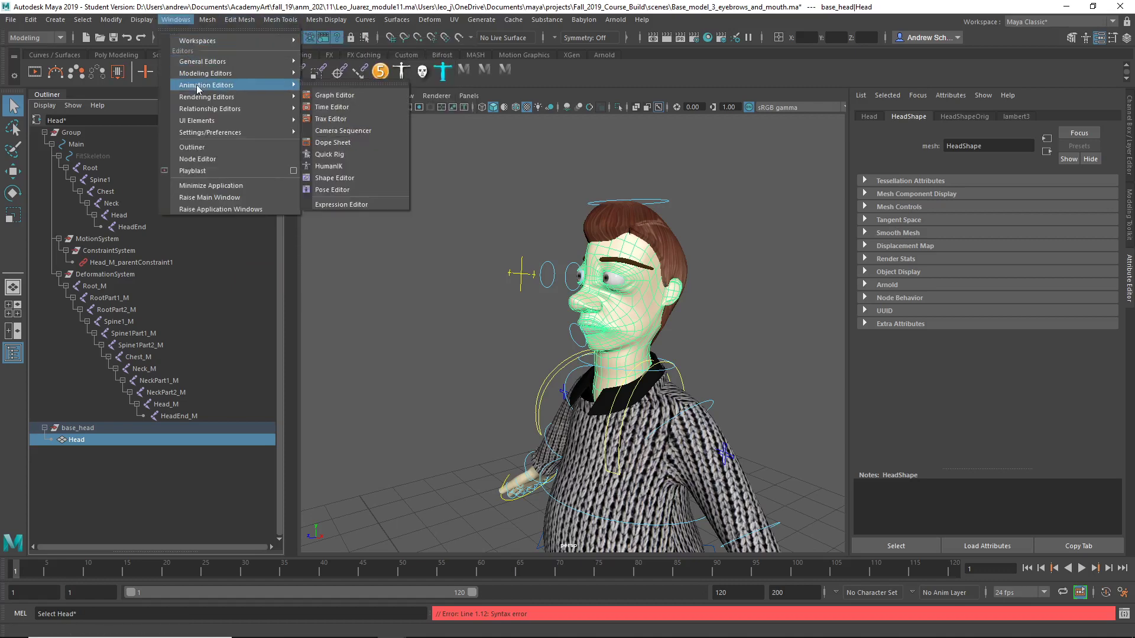
{"action": "left_click", "coordinate": [322, 183]}
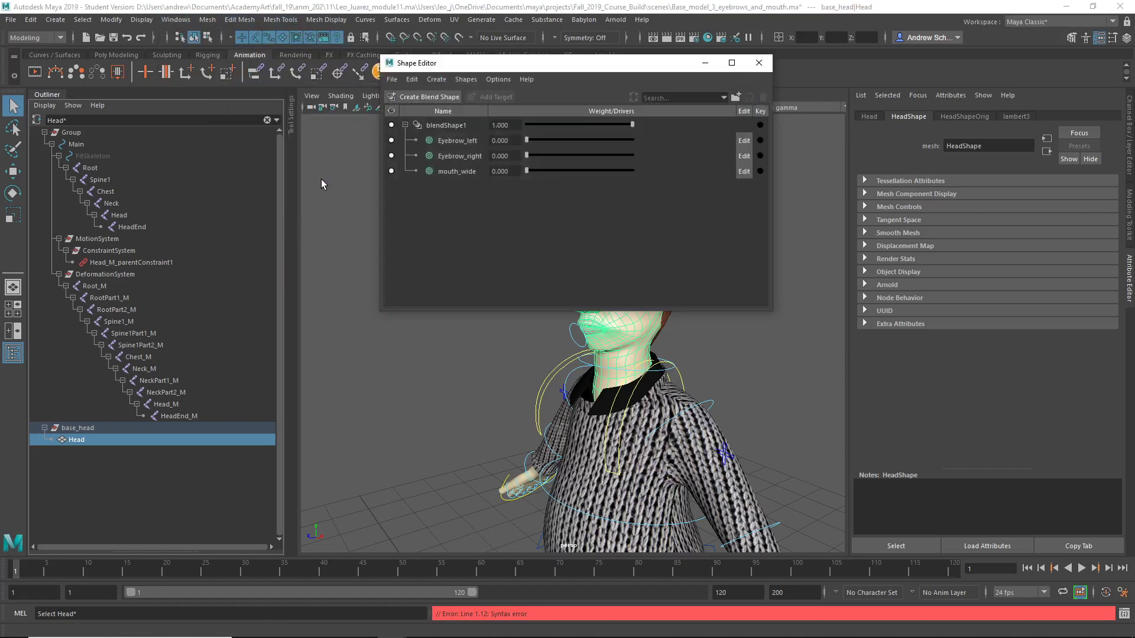
{"action": "left_click_drag", "start_coordinate": [540, 66], "coordinate": [265, 71]}
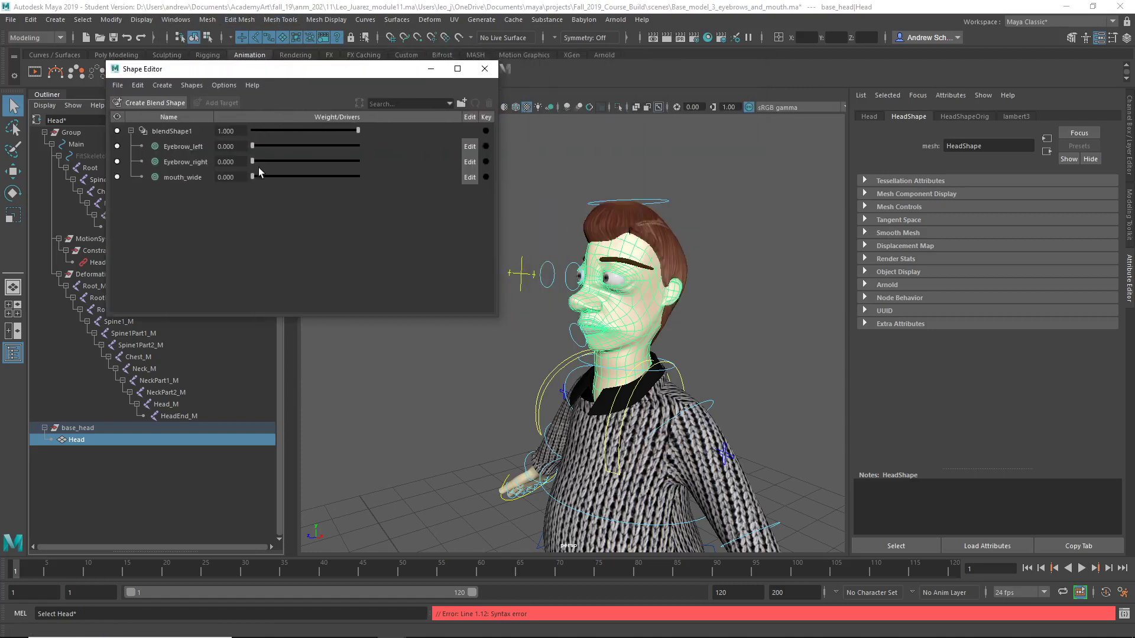
{"action": "left_click_drag", "start_coordinate": [248, 177], "coordinate": [388, 164]}
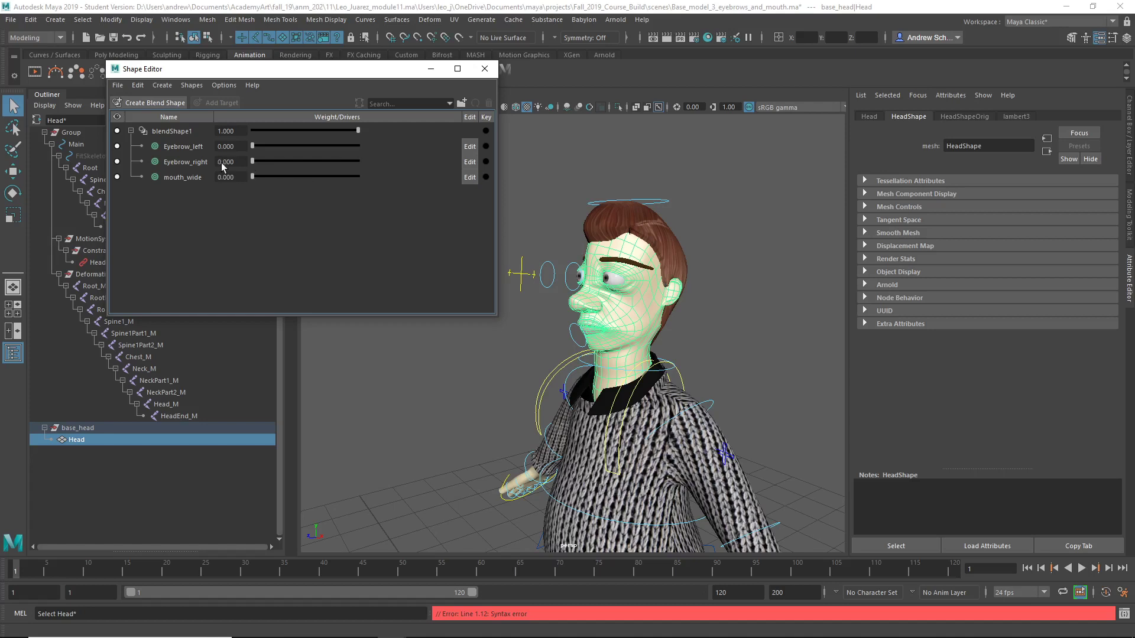
{"action": "left_click", "coordinate": [251, 150]}
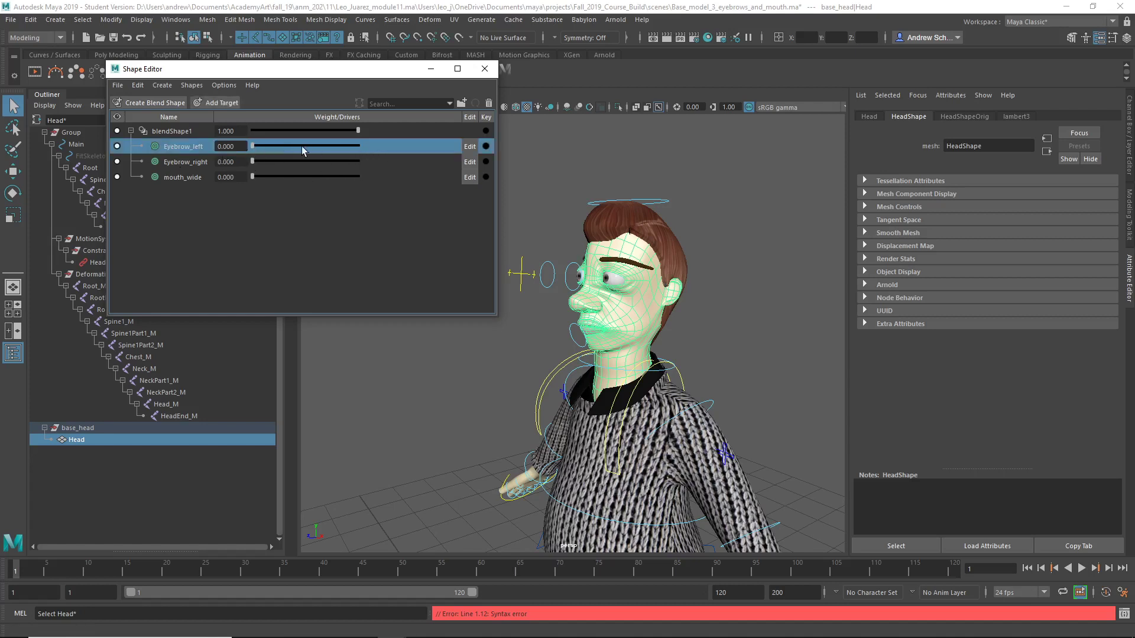
{"action": "left_click_drag", "start_coordinate": [301, 147], "coordinate": [195, 145]}
- Add a new target to blendShape1 and raise the Head mesh's cheek vertices using soft selection
{"action": "left_click", "coordinate": [226, 103]}
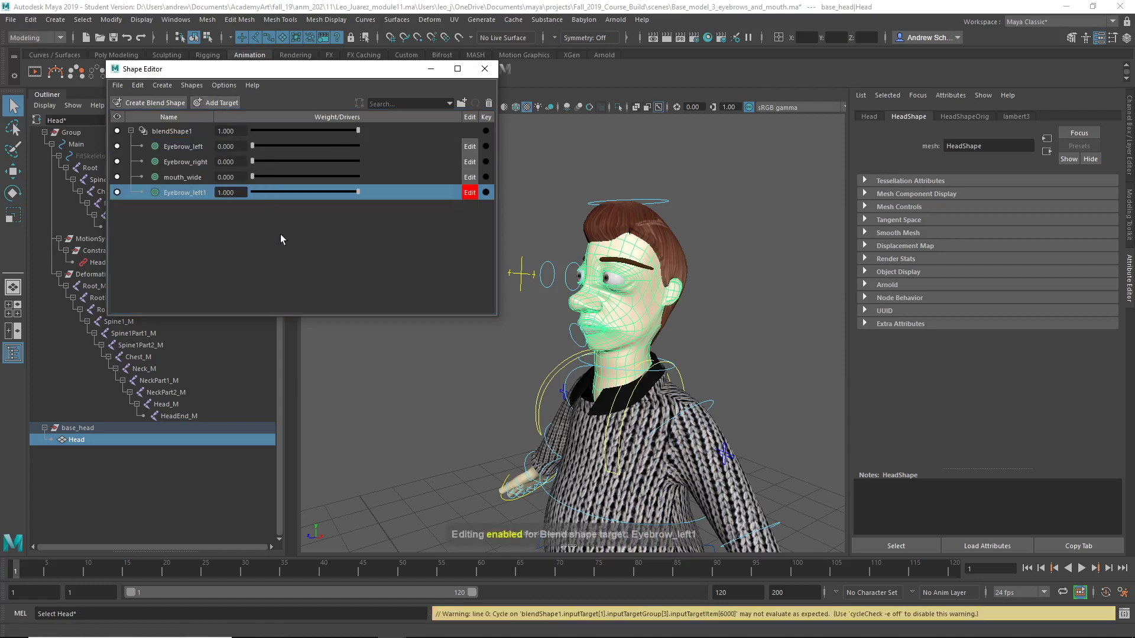
{"action": "right_click_drag", "start_coordinate": [519, 357], "coordinate": [482, 306]}
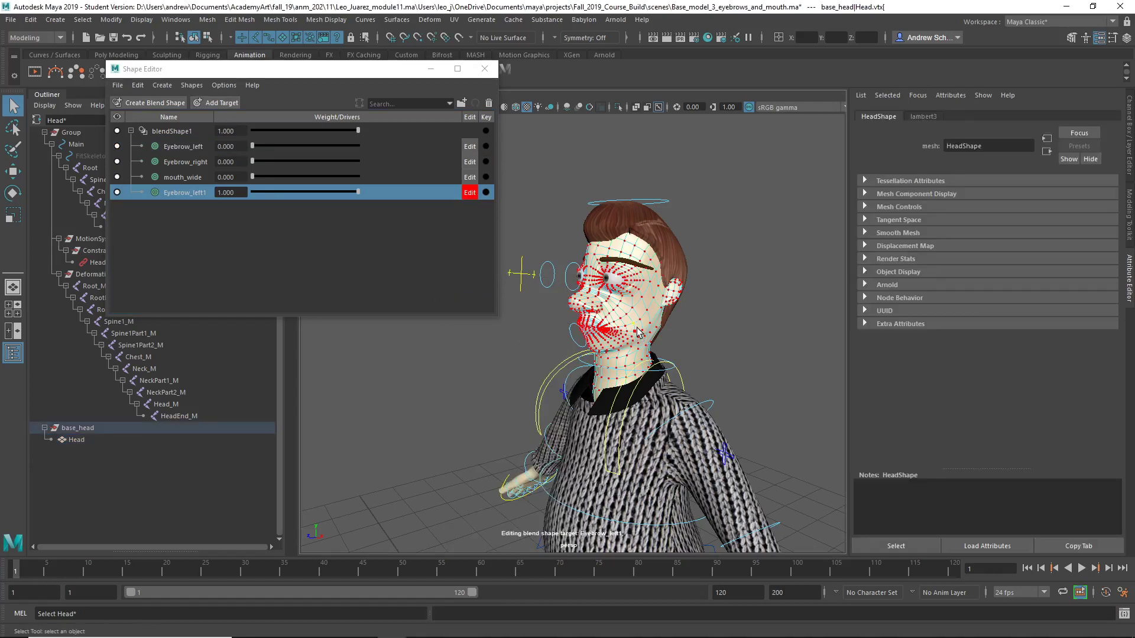
{"action": "key", "text": "b"}
{"action": "left_click_drag", "start_coordinate": [611, 330], "coordinate": [151, 322]}
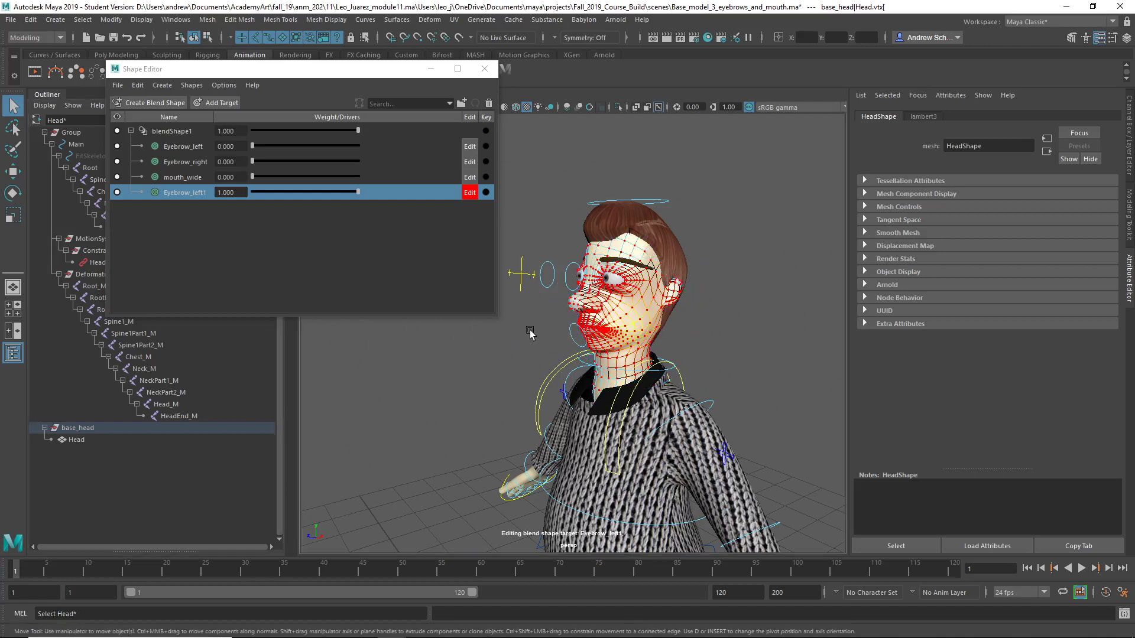
{"action": "key", "text": "w"}
{"action": "left_click_drag", "start_coordinate": [631, 327], "coordinate": [639, 309]}
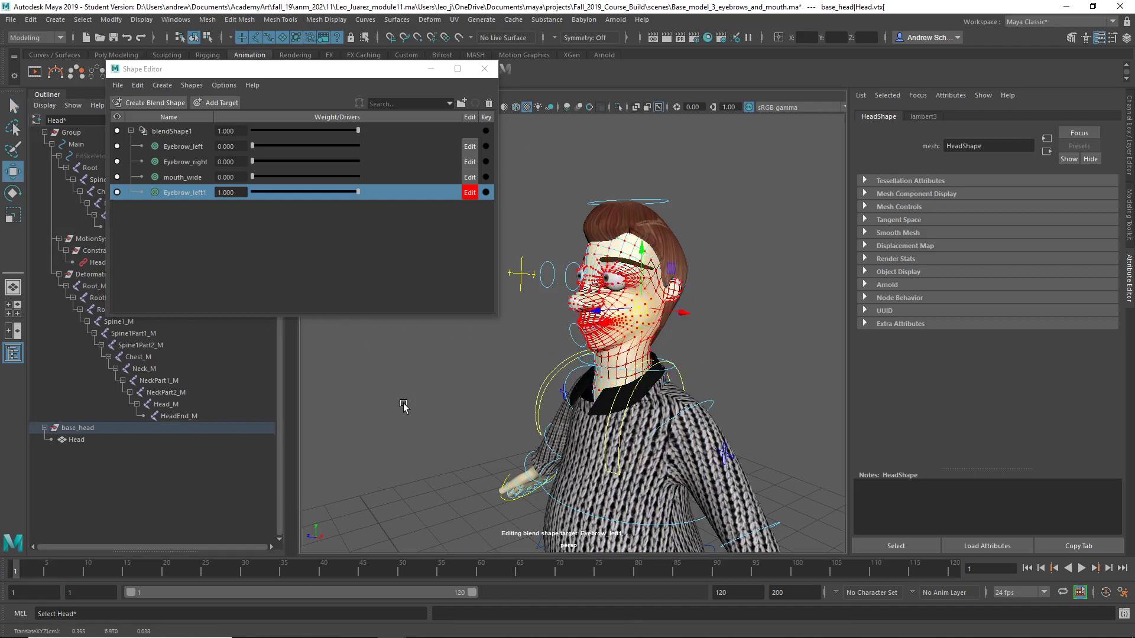
- Stop editing the Eyebrow_left1 target, set its weight to 0, and return the Head mesh to object selection
{"action": "left_click", "coordinate": [470, 192]}
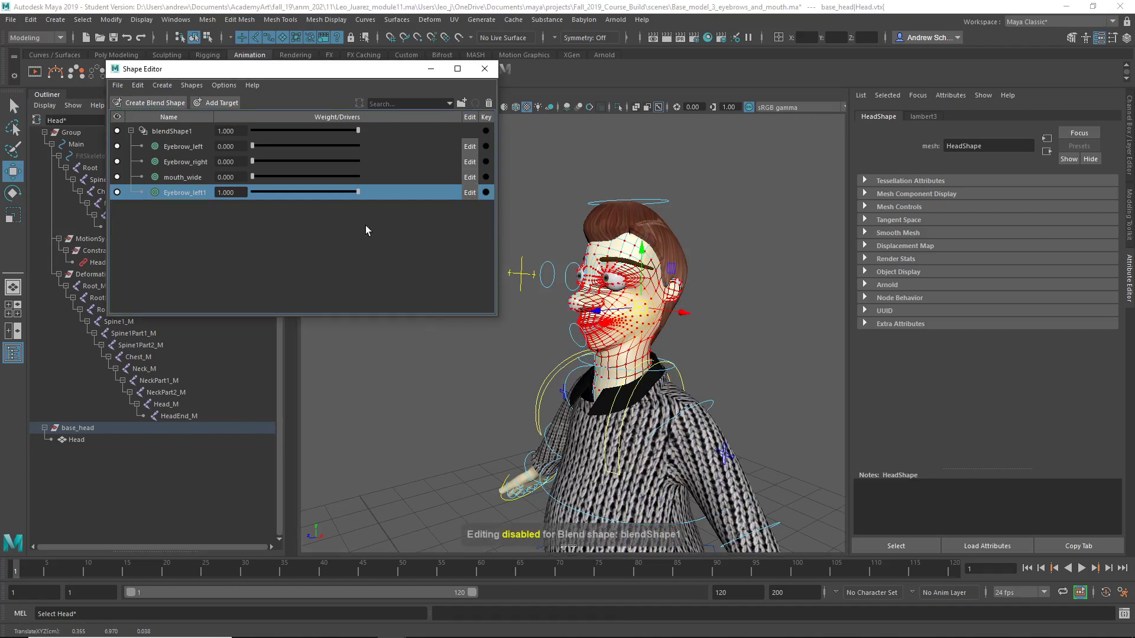
{"action": "double_click", "coordinate": [228, 193]}
{"action": "type", "text": "0"}
{"action": "key", "text": "Return"}
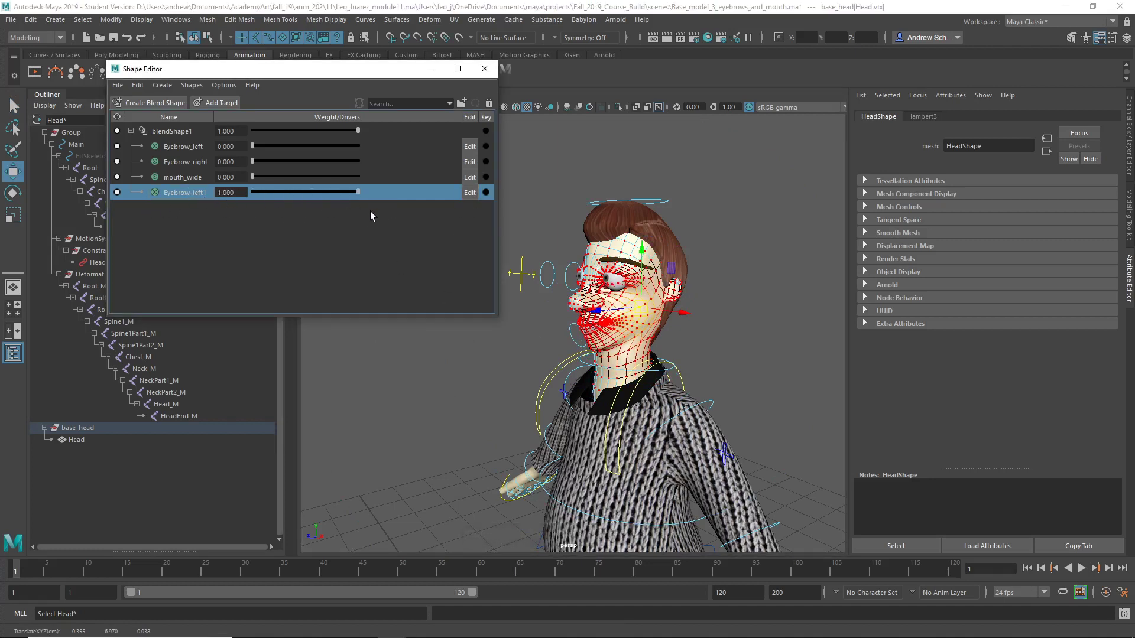
{"action": "left_click", "coordinate": [393, 337]}
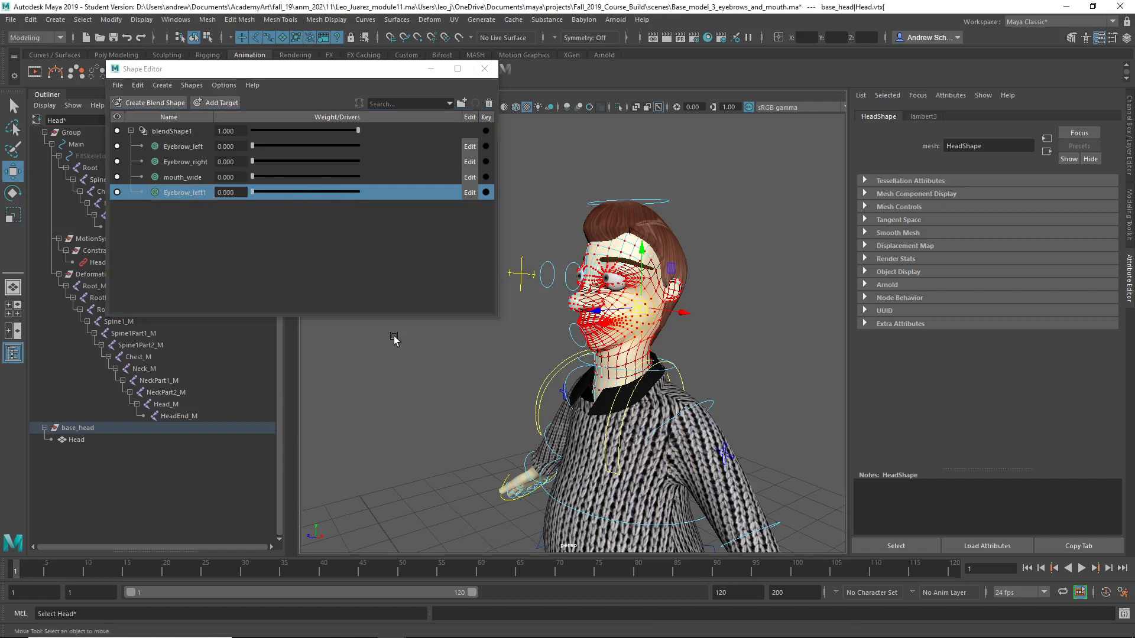
{"action": "right_click_drag", "start_coordinate": [715, 246], "coordinate": [637, 310]}
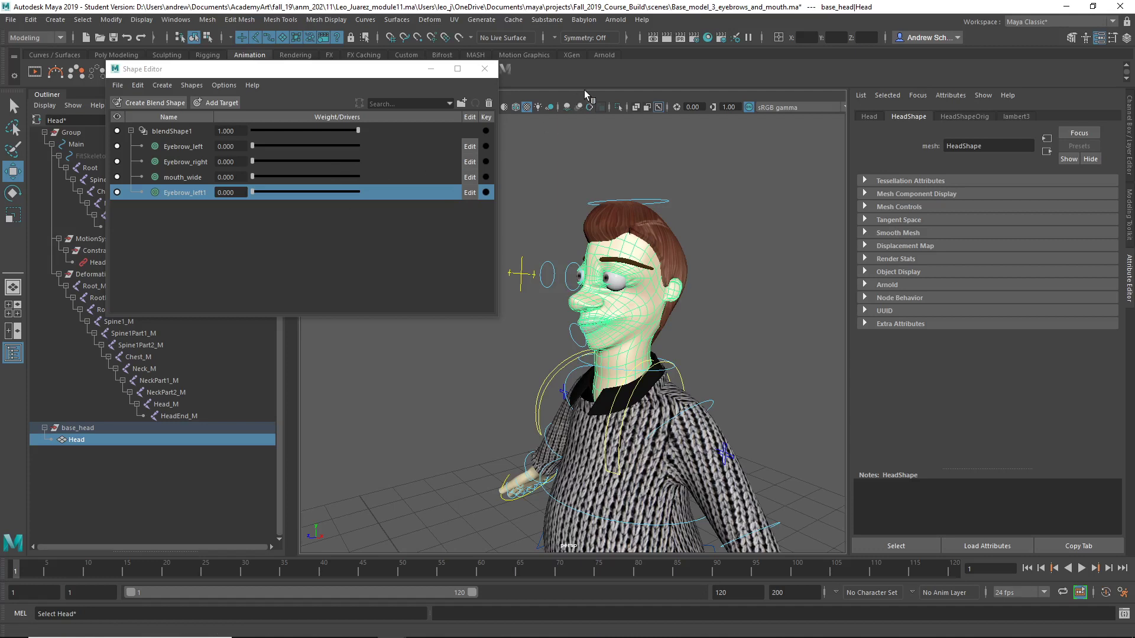
- Undo the latest changes back through the last cheek vertex move on the Head mesh
{"action": "key", "text": "ctrl+z"}
{"action": "key", "text": "ctrl+z"}
{"action": "key", "text": "ctrl+z"}
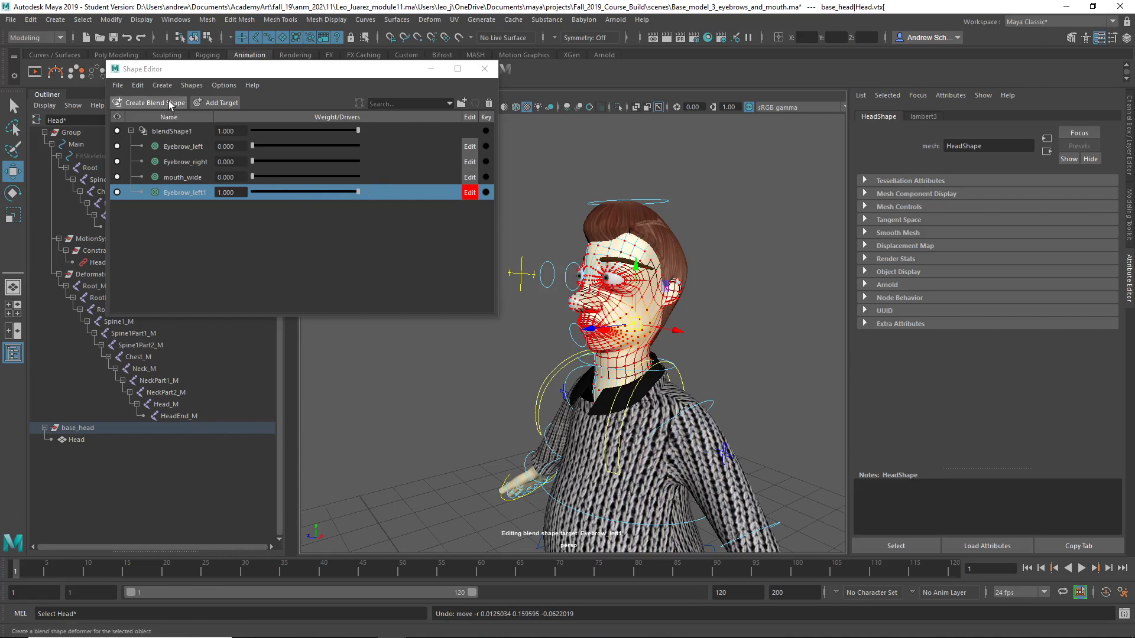
- List non-DAG objects in the Outliner and inspect the HeadEndFat and HeadFat nodes and the Head mesh
{"action": "right_click", "coordinate": [189, 428]}
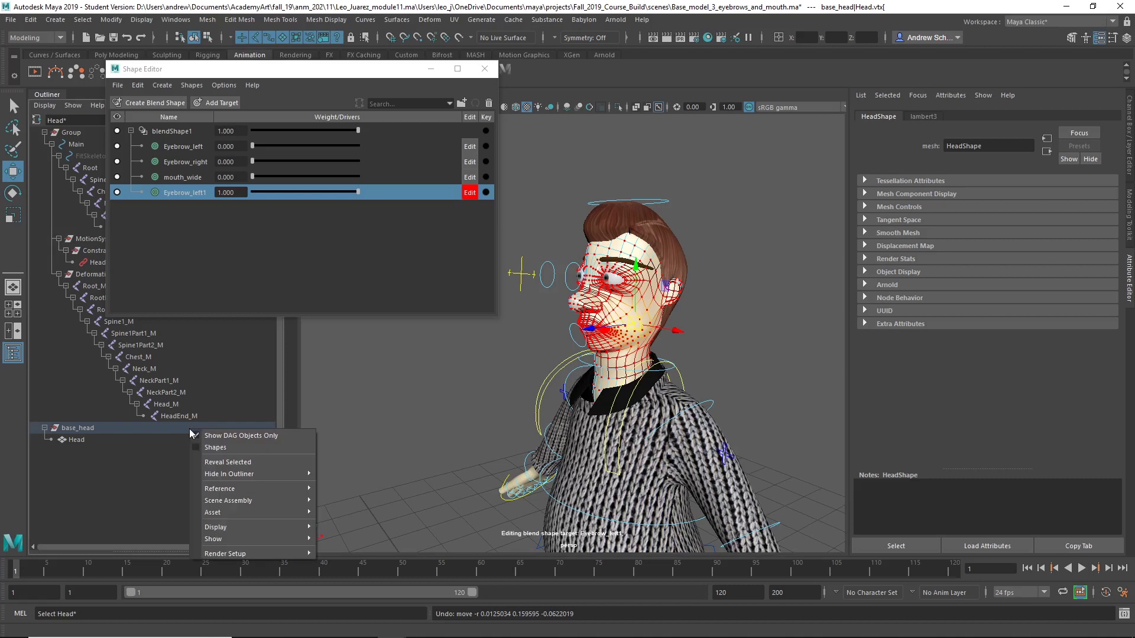
{"action": "left_click", "coordinate": [243, 435]}
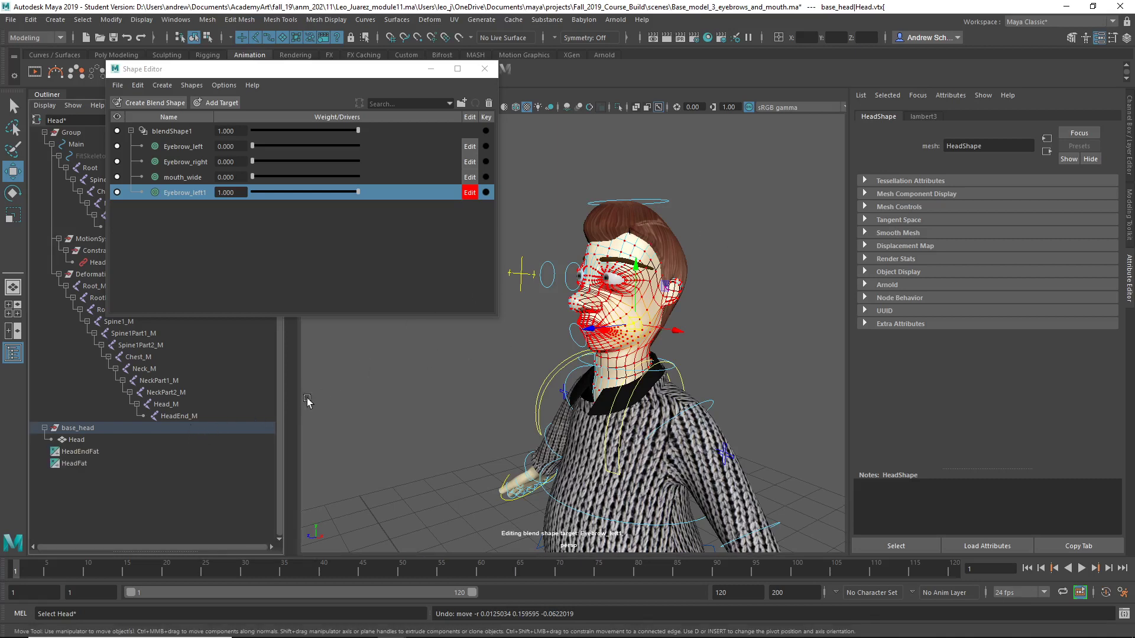
{"action": "left_click", "coordinate": [125, 451]}
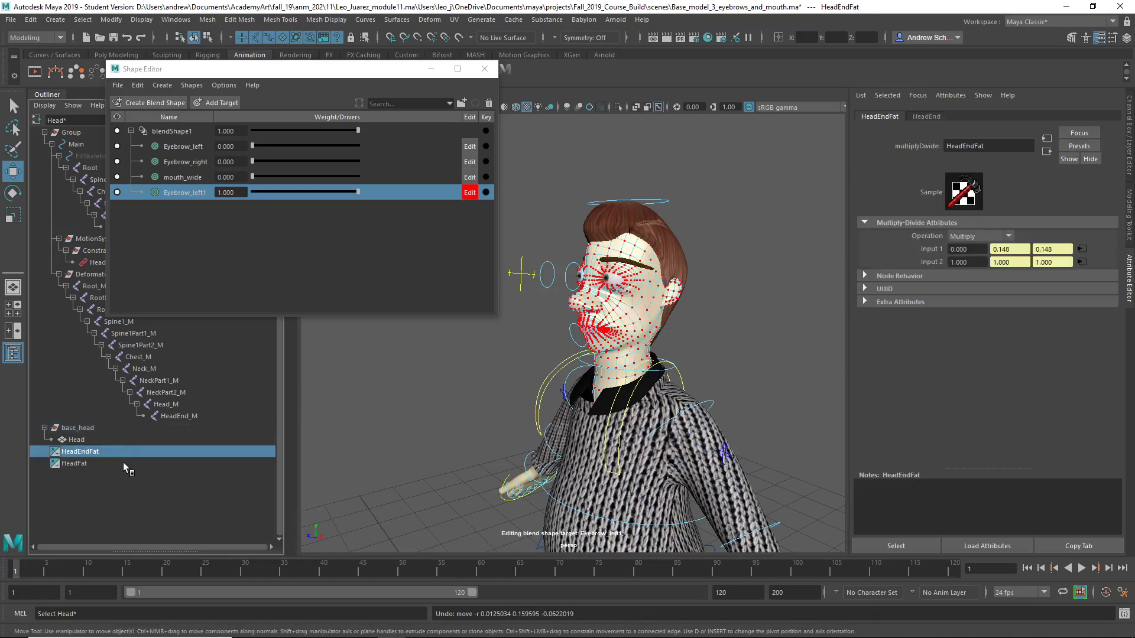
{"action": "left_click", "coordinate": [123, 462]}
{"action": "left_click", "coordinate": [123, 455]}
{"action": "left_click", "coordinate": [121, 442]}
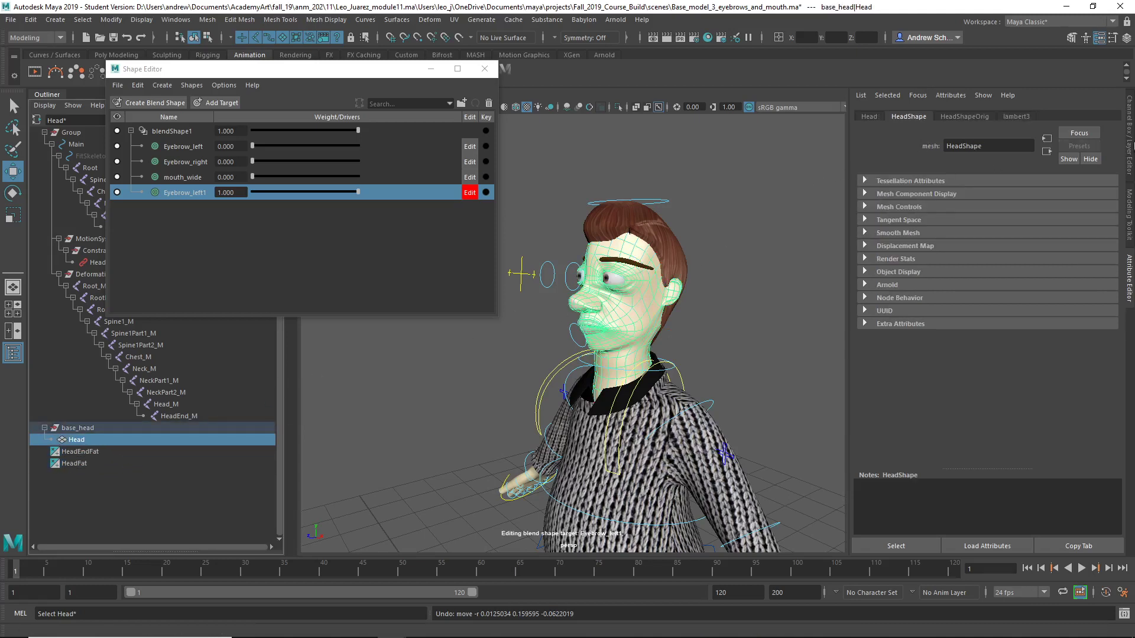
- Test-rotate the FKHead_M control to check how the head follows, and undo the rotation
{"action": "left_click", "coordinate": [1129, 143]}
{"action": "left_click", "coordinate": [821, 329]}
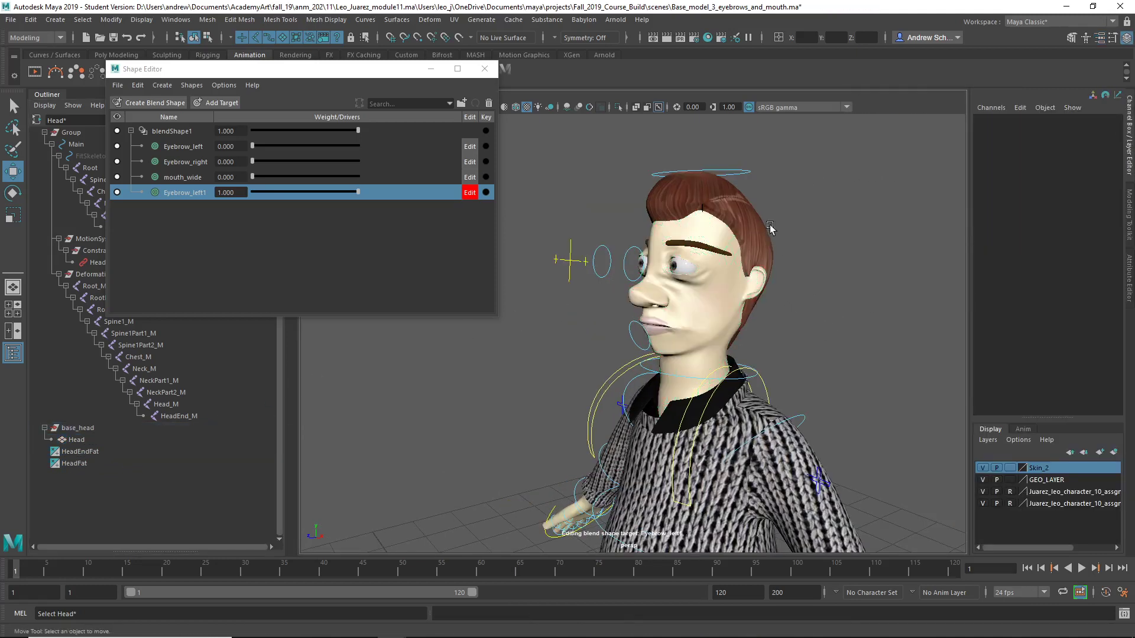
{"action": "left_click", "coordinate": [700, 260]}
{"action": "key", "text": "e"}
{"action": "left_click_drag", "start_coordinate": [700, 256], "coordinate": [703, 306]}
{"action": "key", "text": "ctrl+z"}
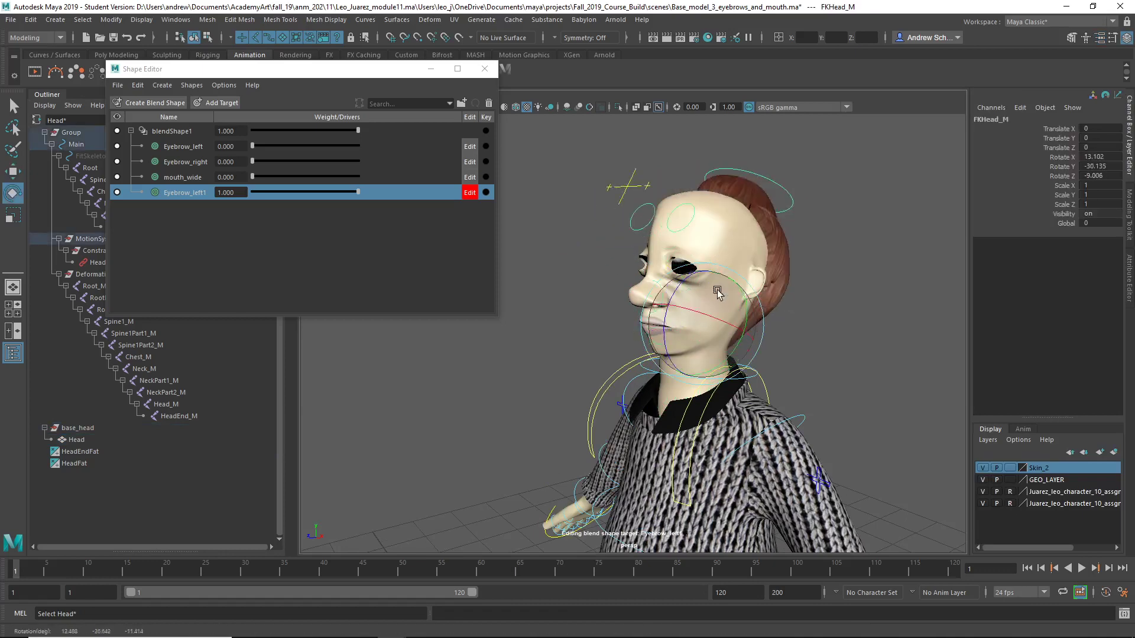
- Reopen the scene Base_model_3_eyebrows_and_mouth.ma without saving the current changes
{"action": "left_click", "coordinate": [20, 18]}
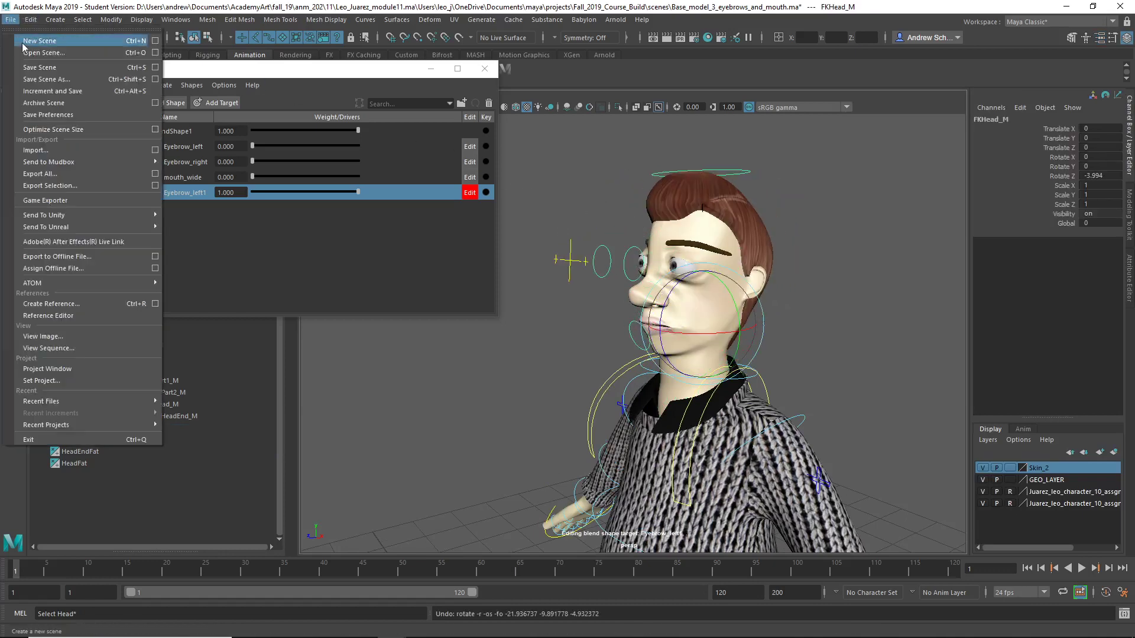
{"action": "left_click", "coordinate": [35, 46]}
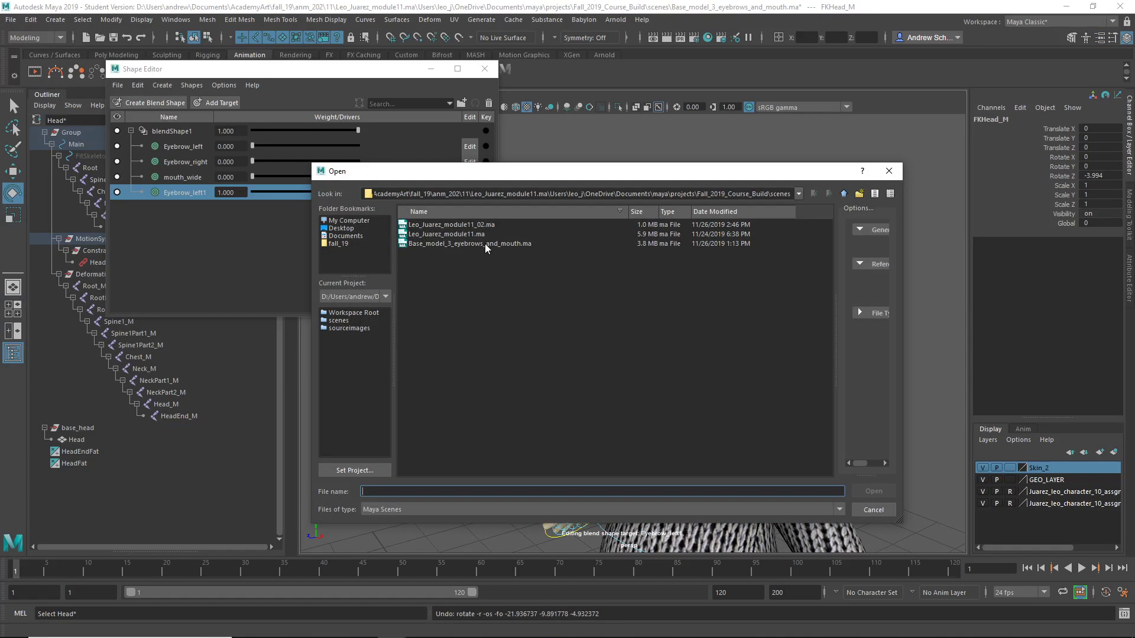
{"action": "double_click", "coordinate": [495, 244]}
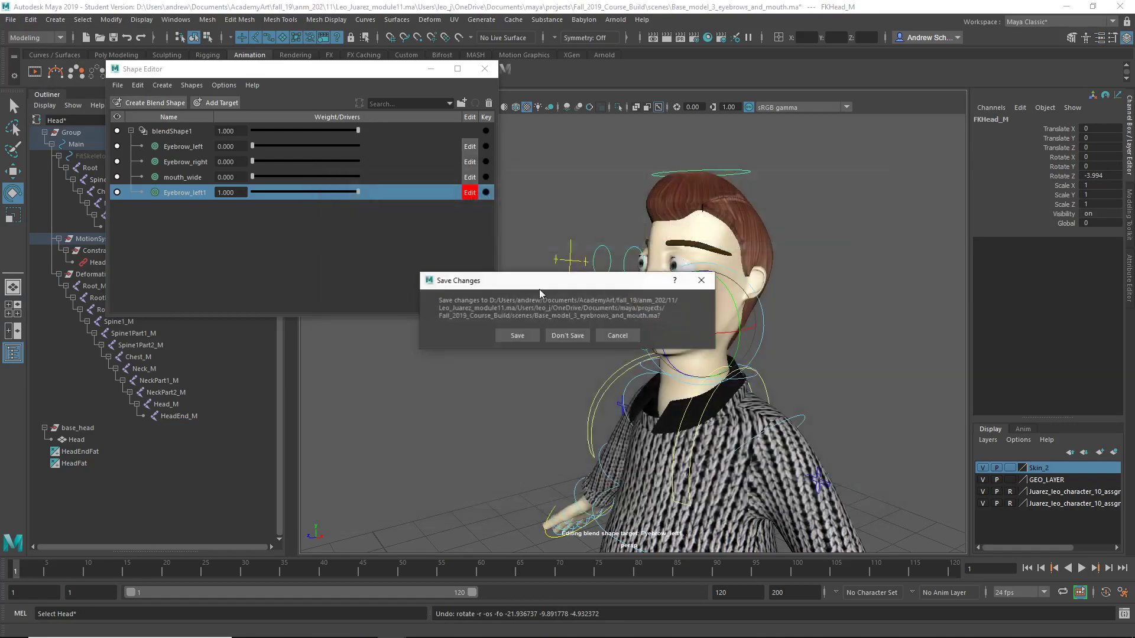
{"action": "left_click", "coordinate": [562, 331]}
{"action": "left_click", "coordinate": [542, 337]}
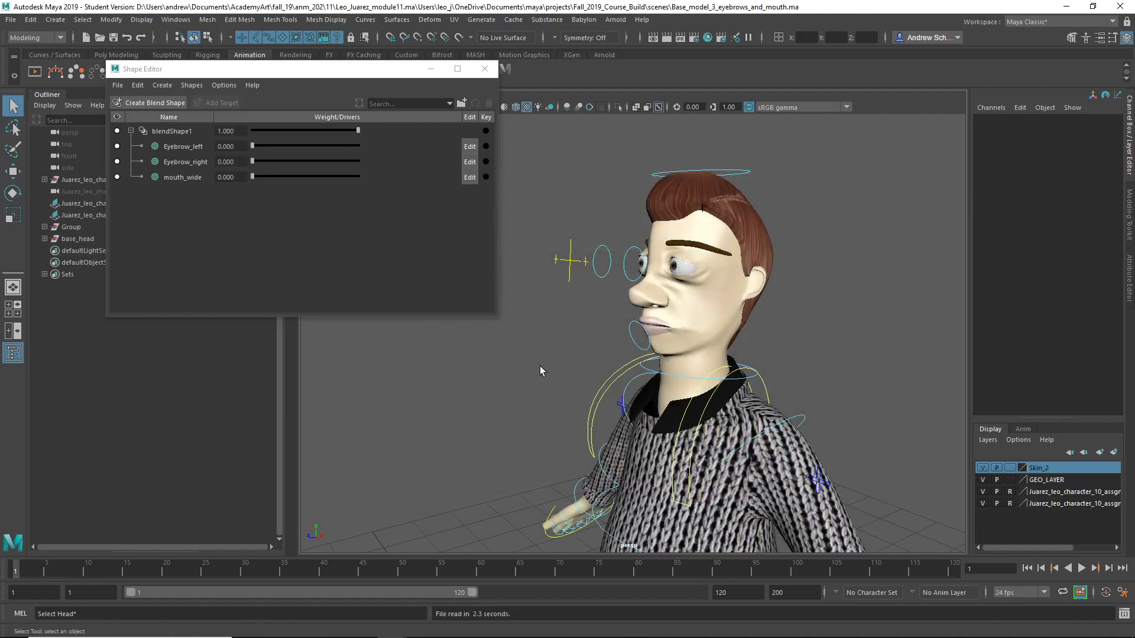
- Find the blendShape1 node of the namespaced Head mesh in the Attribute Editor and delete that node
{"action": "left_click", "coordinate": [684, 321]}
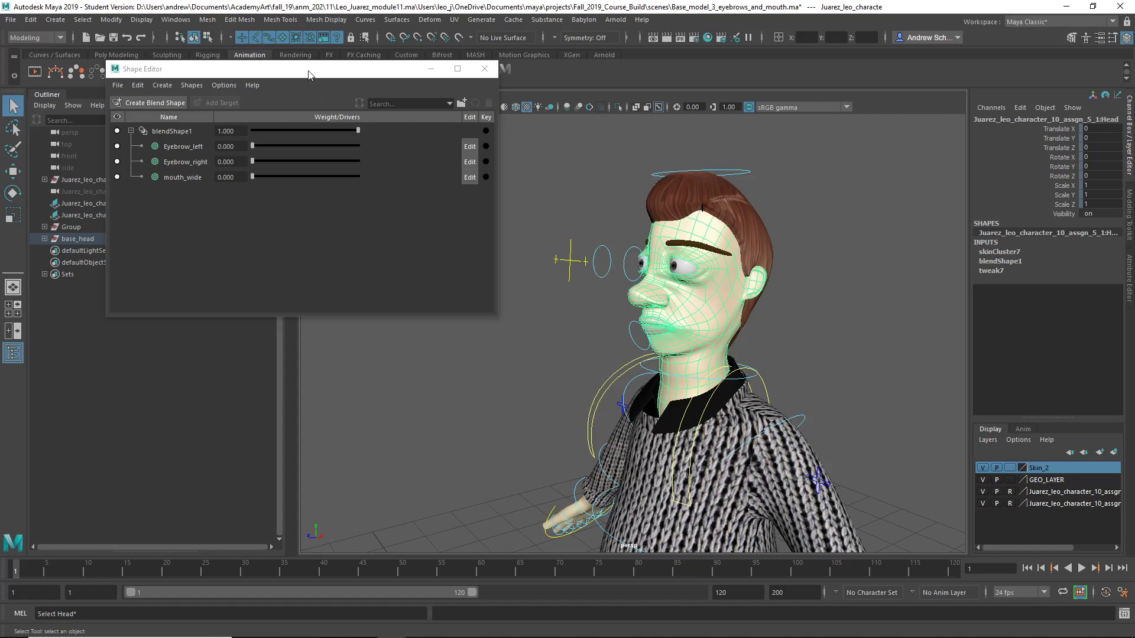
{"action": "left_click_drag", "start_coordinate": [309, 74], "coordinate": [289, 211]}
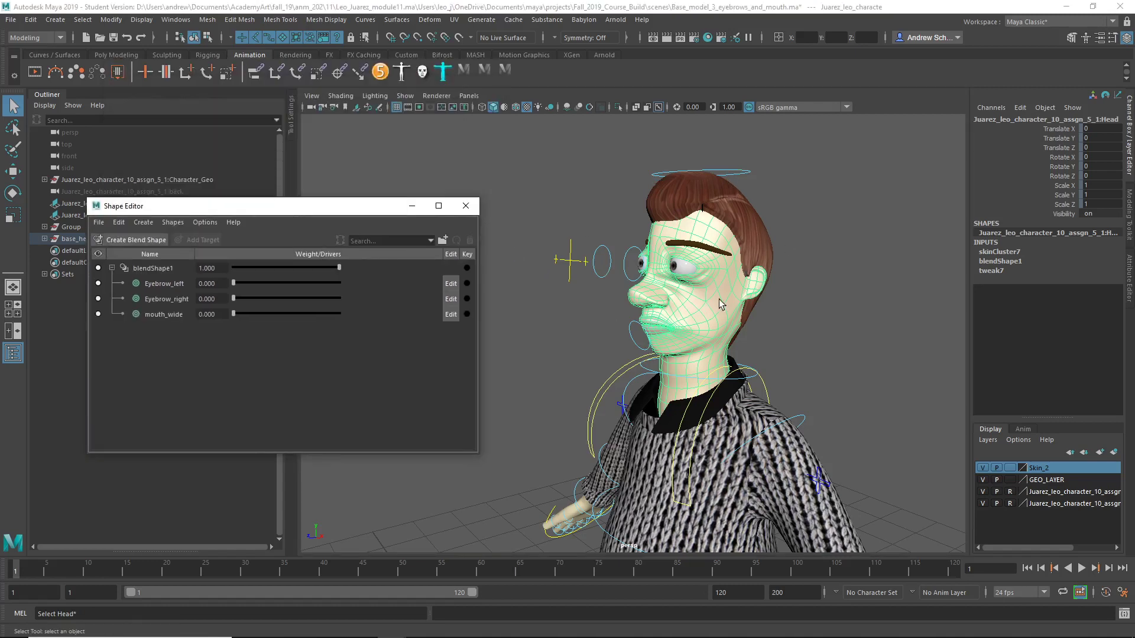
{"action": "key", "text": "ctrl+a"}
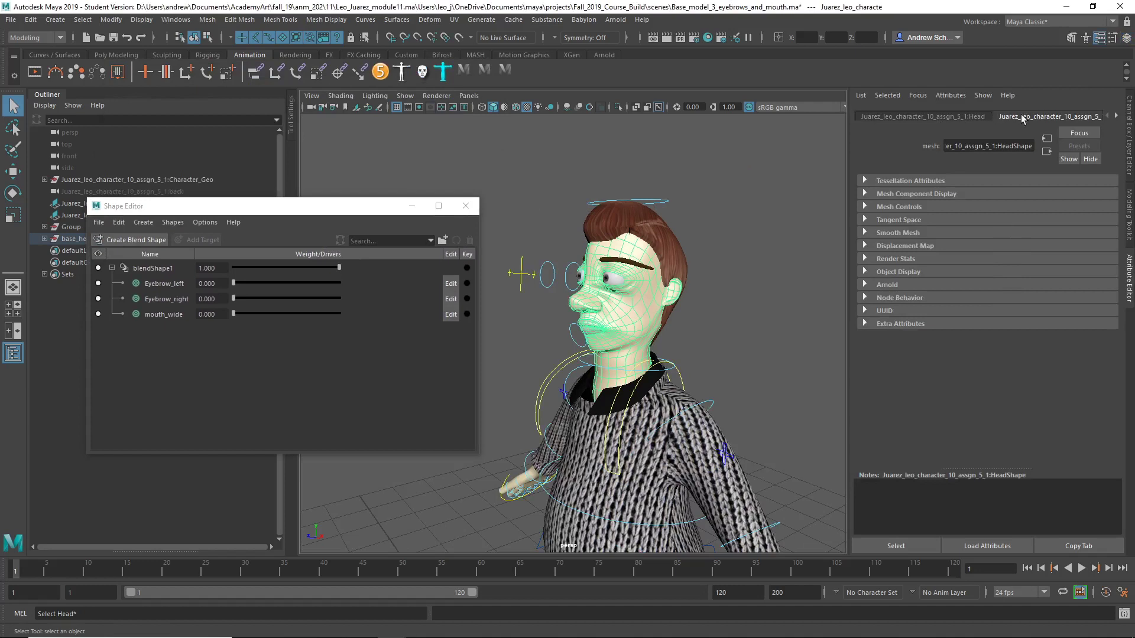
{"action": "left_click", "coordinate": [952, 116]}
{"action": "left_click", "coordinate": [1117, 117]}
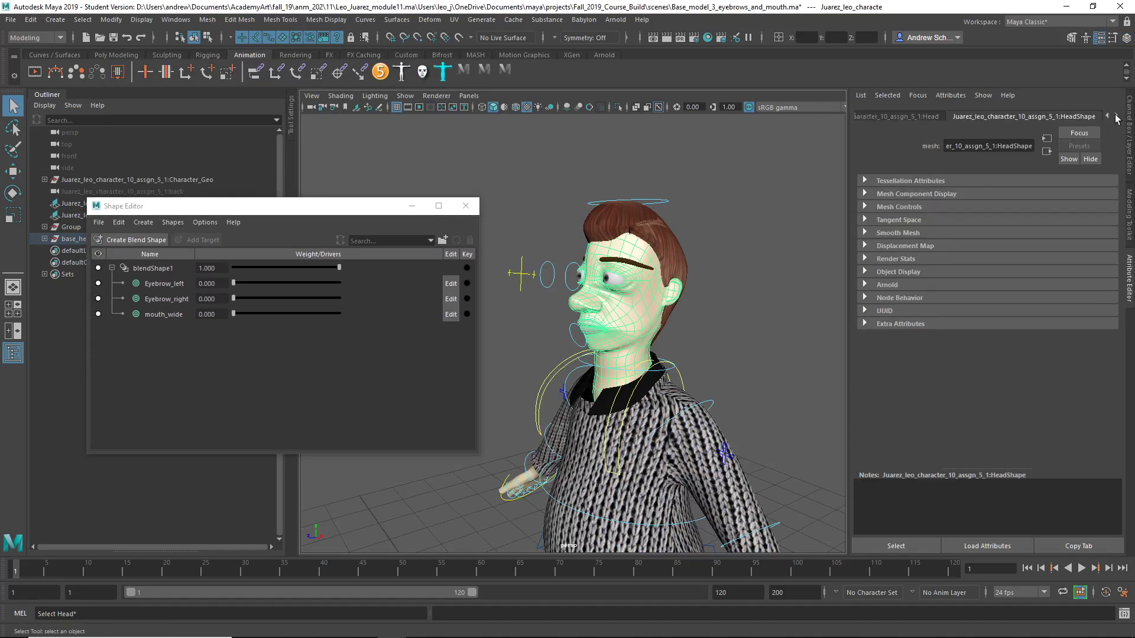
{"action": "left_click", "coordinate": [1117, 116]}
{"action": "left_click", "coordinate": [1116, 116]}
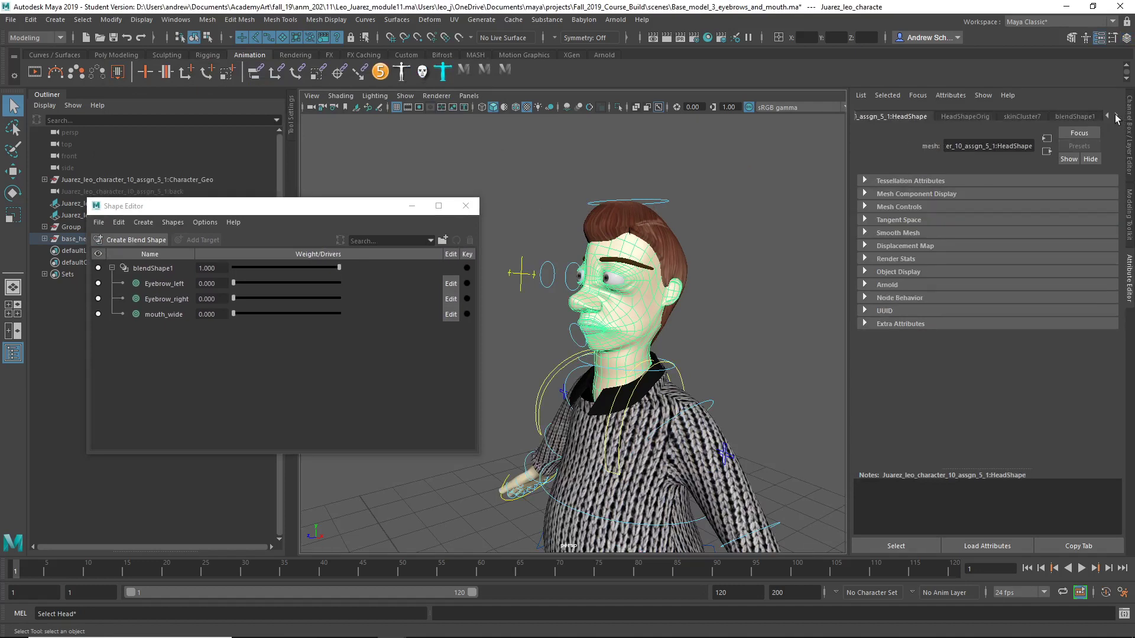
{"action": "left_click", "coordinate": [1117, 116]}
{"action": "left_click", "coordinate": [1039, 116]}
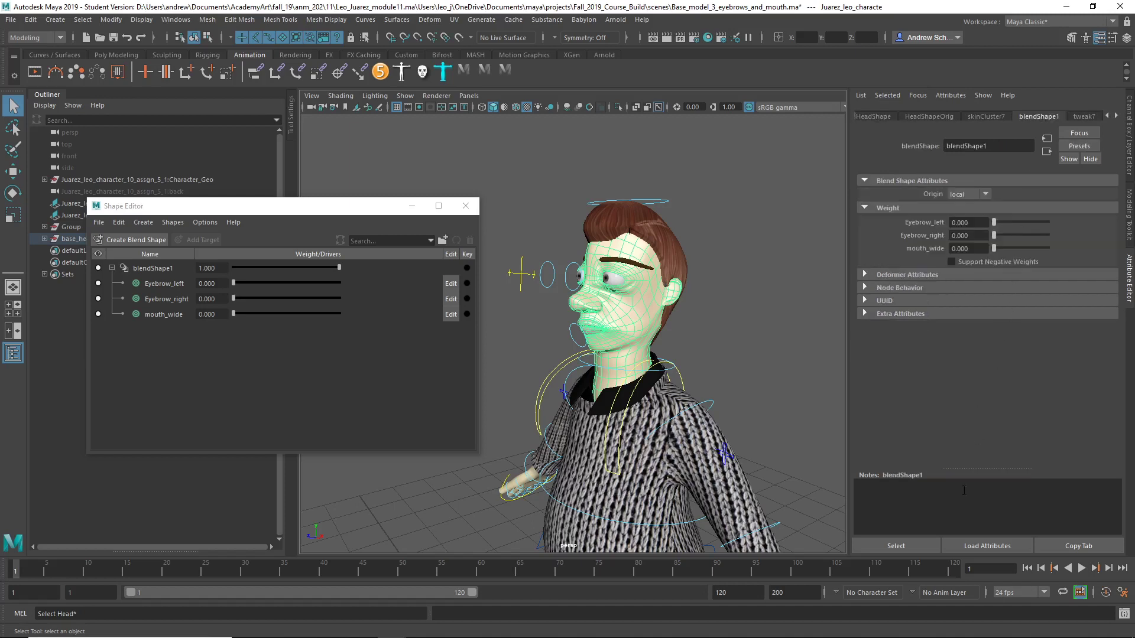
{"action": "left_click", "coordinate": [900, 546]}
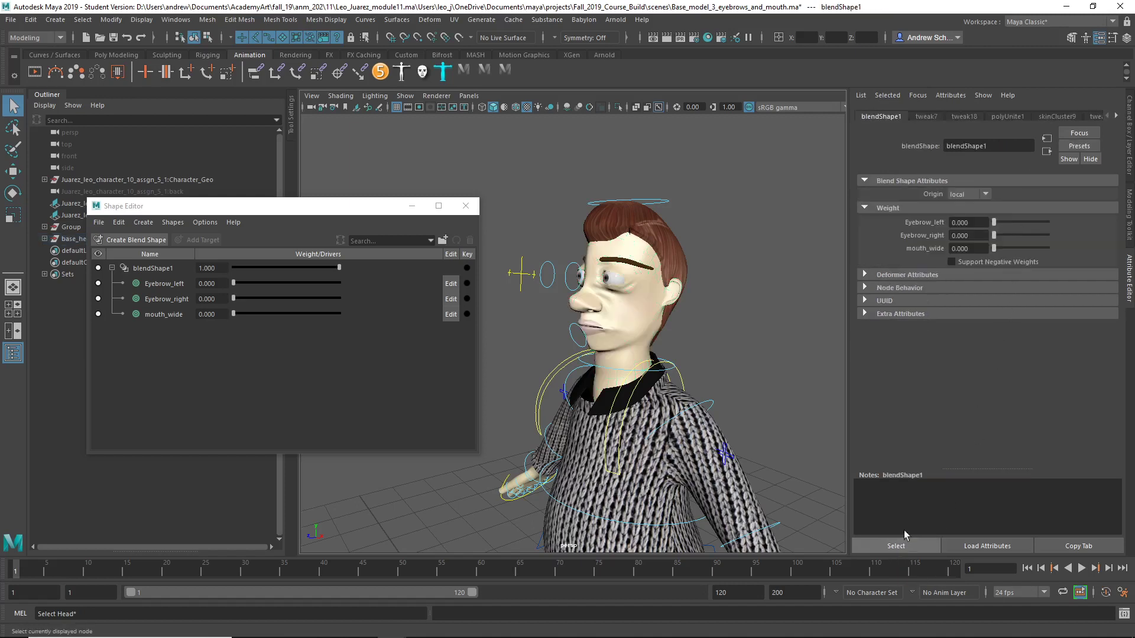
{"action": "left_click", "coordinate": [733, 94]}
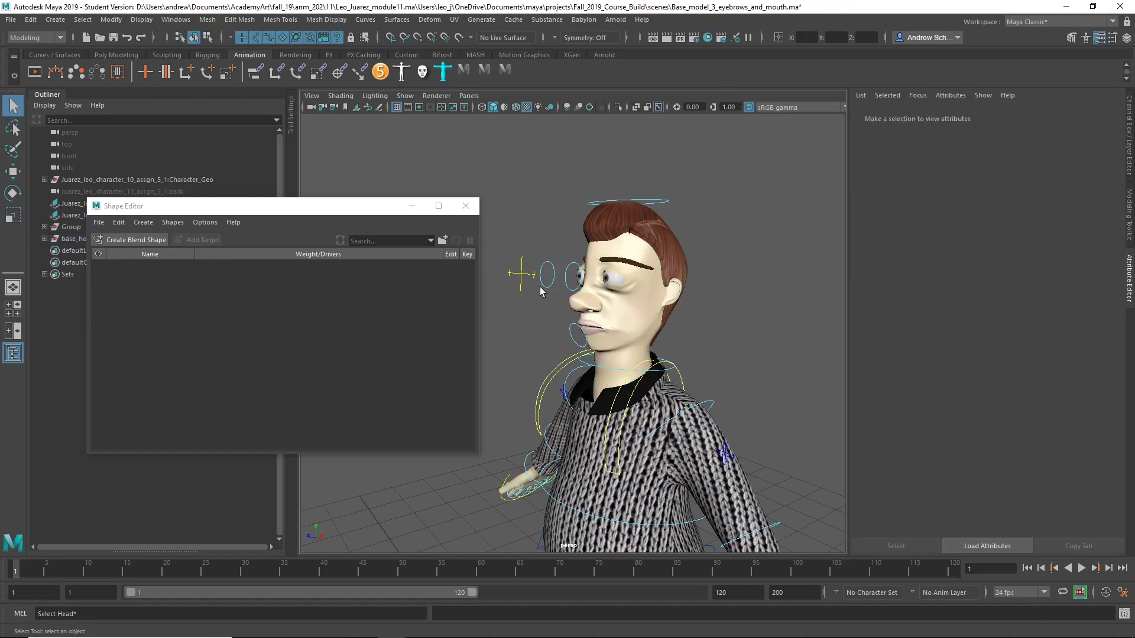
- Try to create a blend shape on the base_head group and add a target to it
{"action": "left_click", "coordinate": [603, 311]}
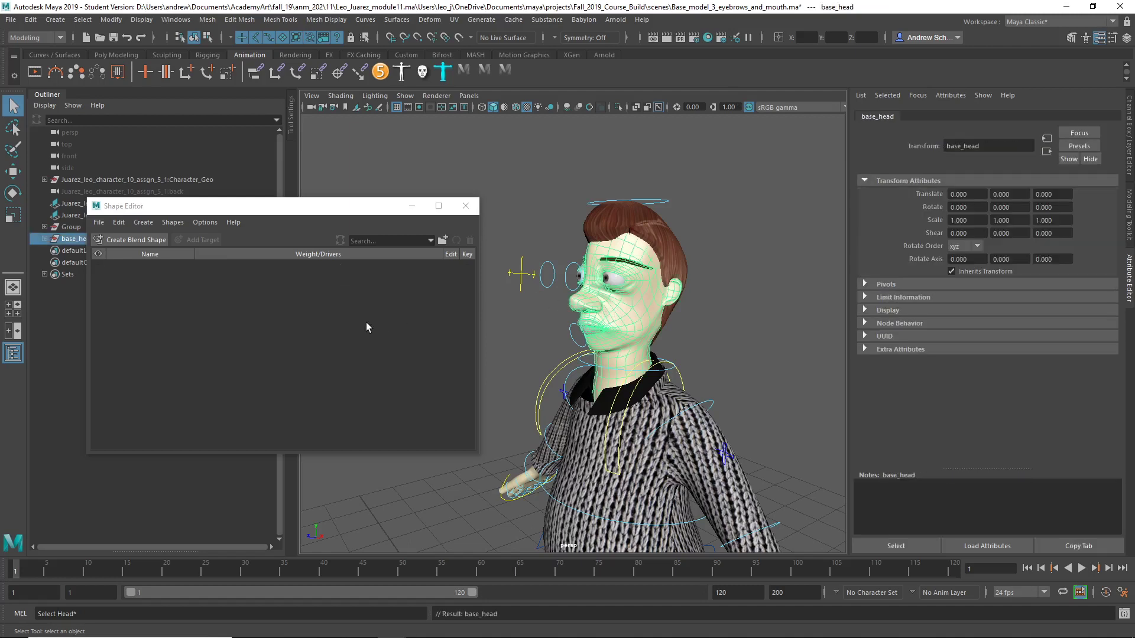
{"action": "left_click", "coordinate": [142, 240]}
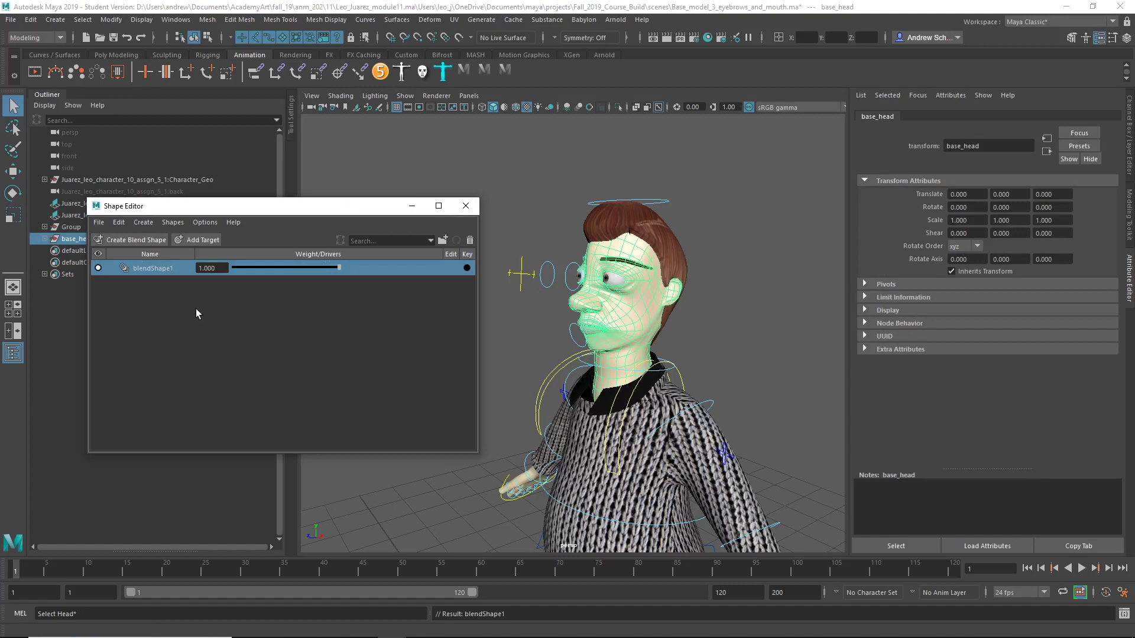
{"action": "left_click", "coordinate": [203, 240]}
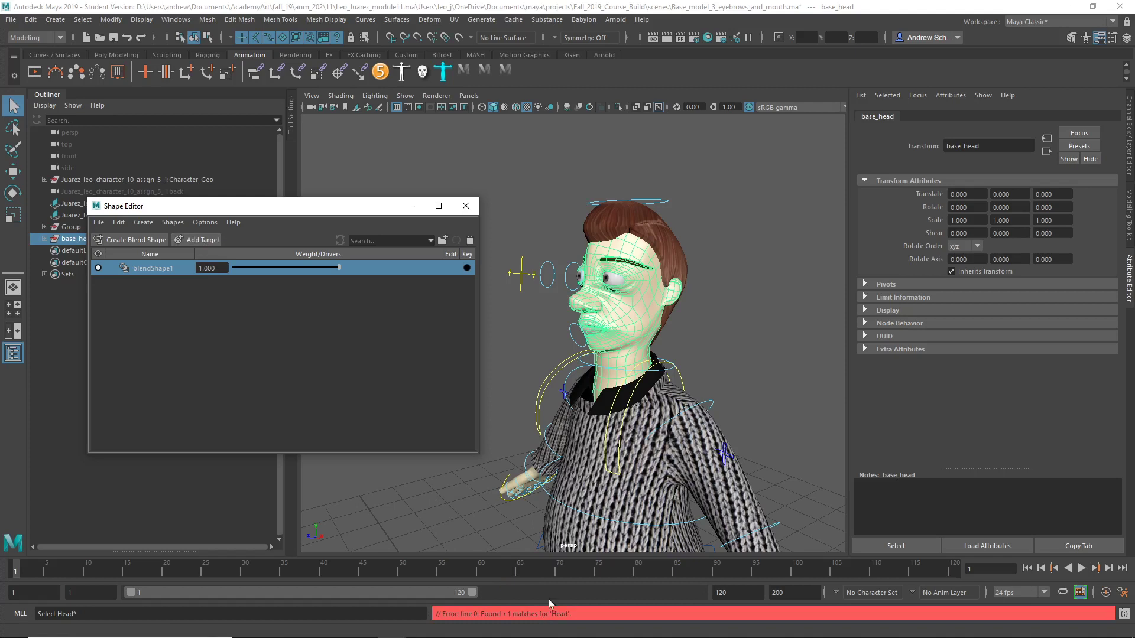
- Expand base_head in the Outliner and examine the plain Head mesh's nodes in the Attribute Editor and Channel Box
{"action": "left_click_drag", "start_coordinate": [376, 216], "coordinate": [512, 42]}
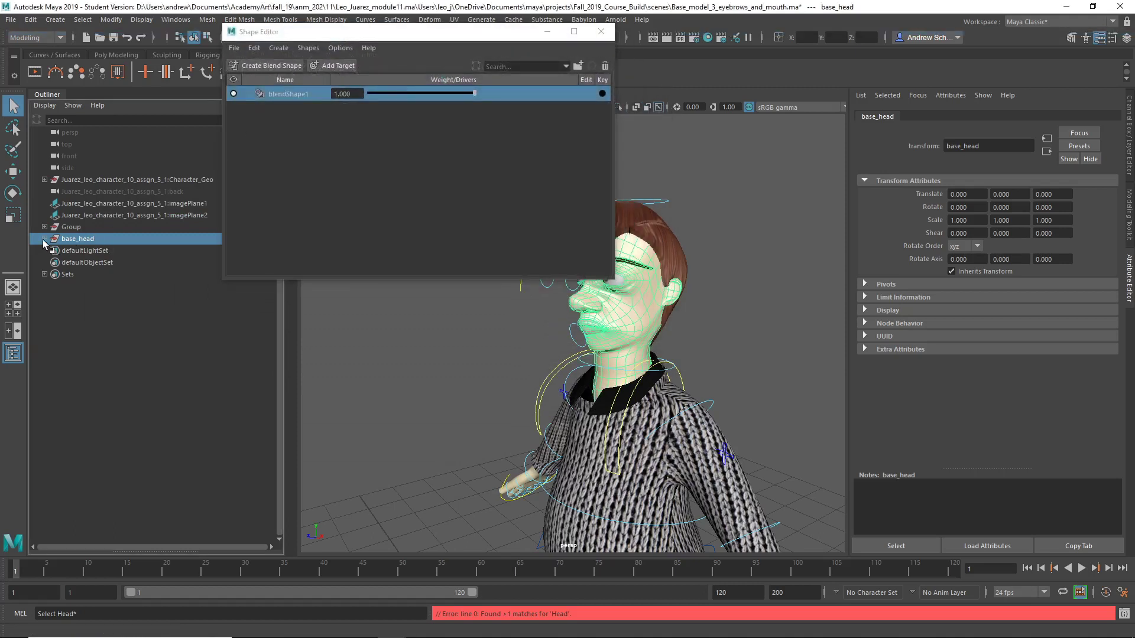
{"action": "left_click", "coordinate": [45, 239]}
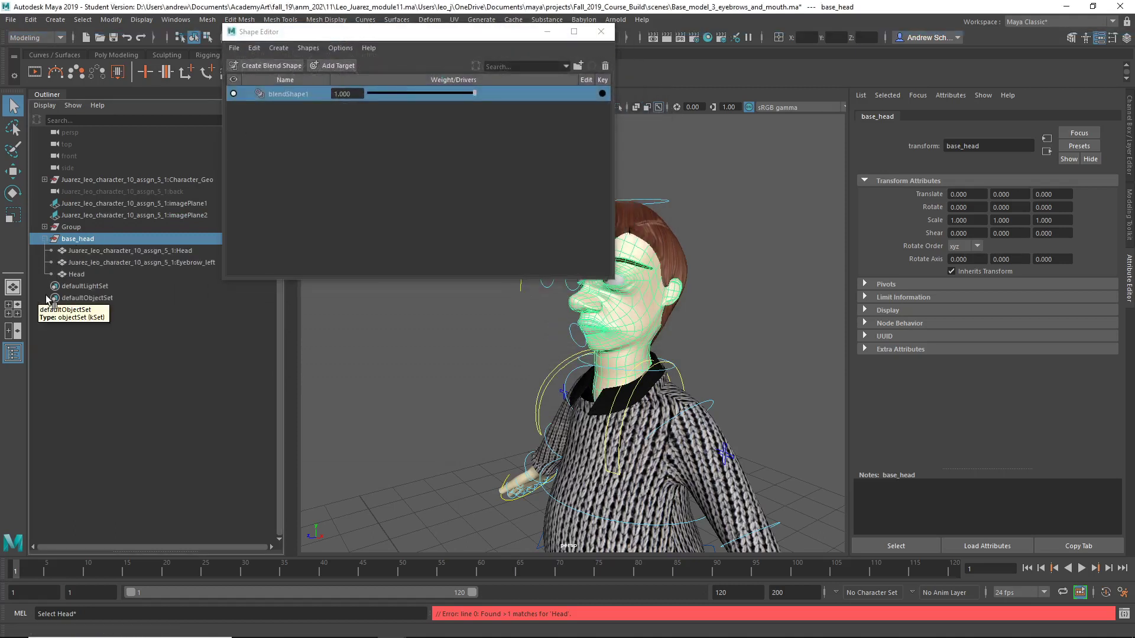
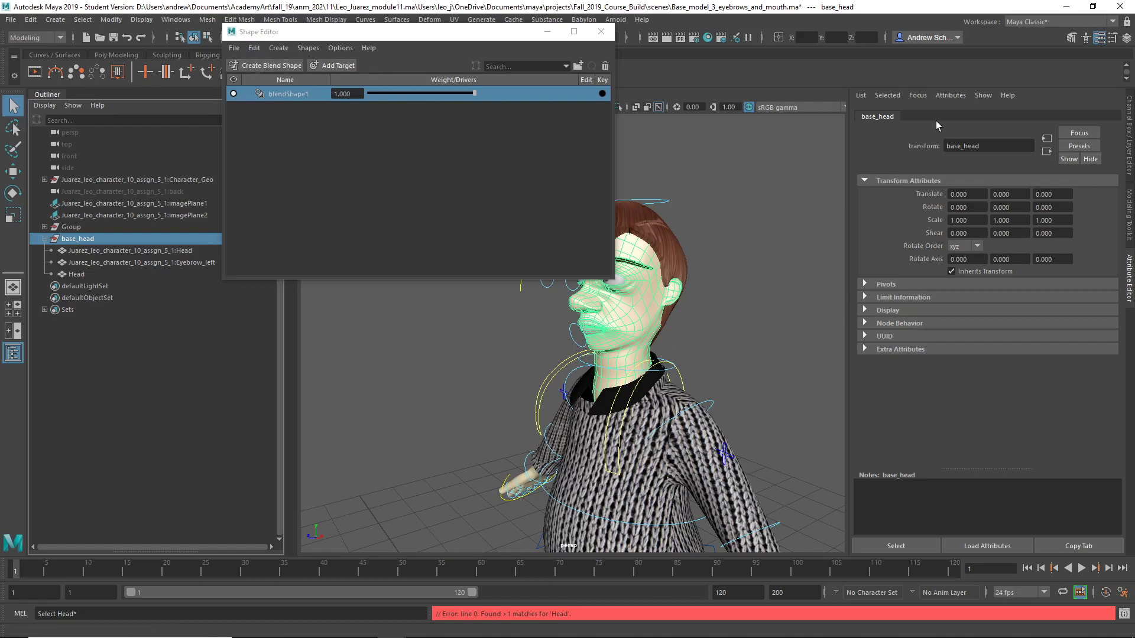
{"action": "key", "text": "Return"}
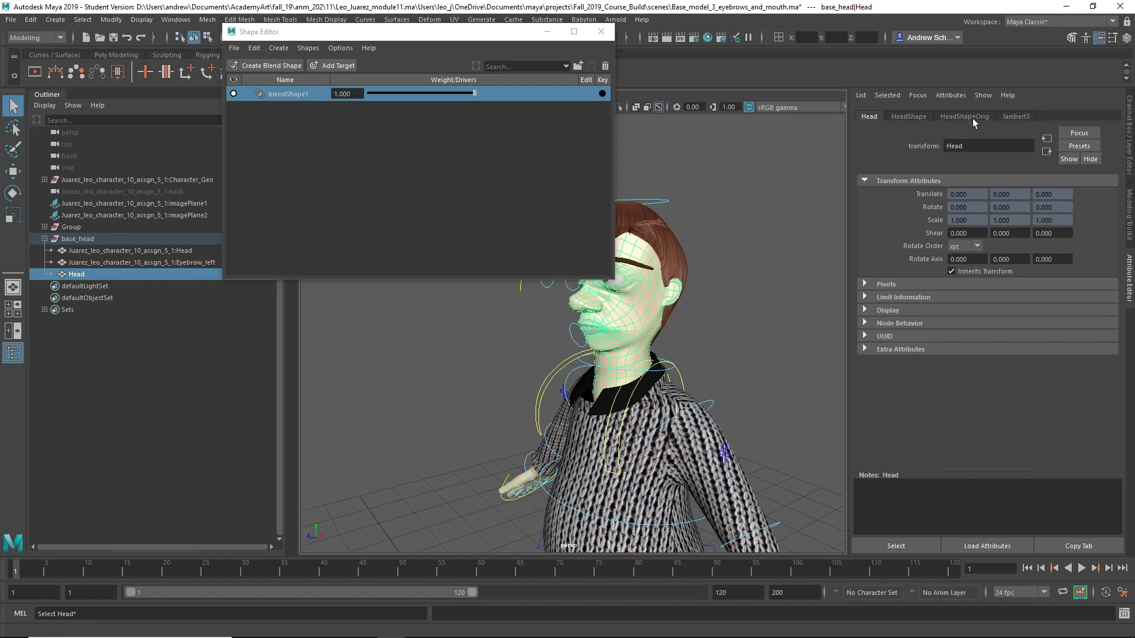
{"action": "left_click", "coordinate": [1129, 127]}
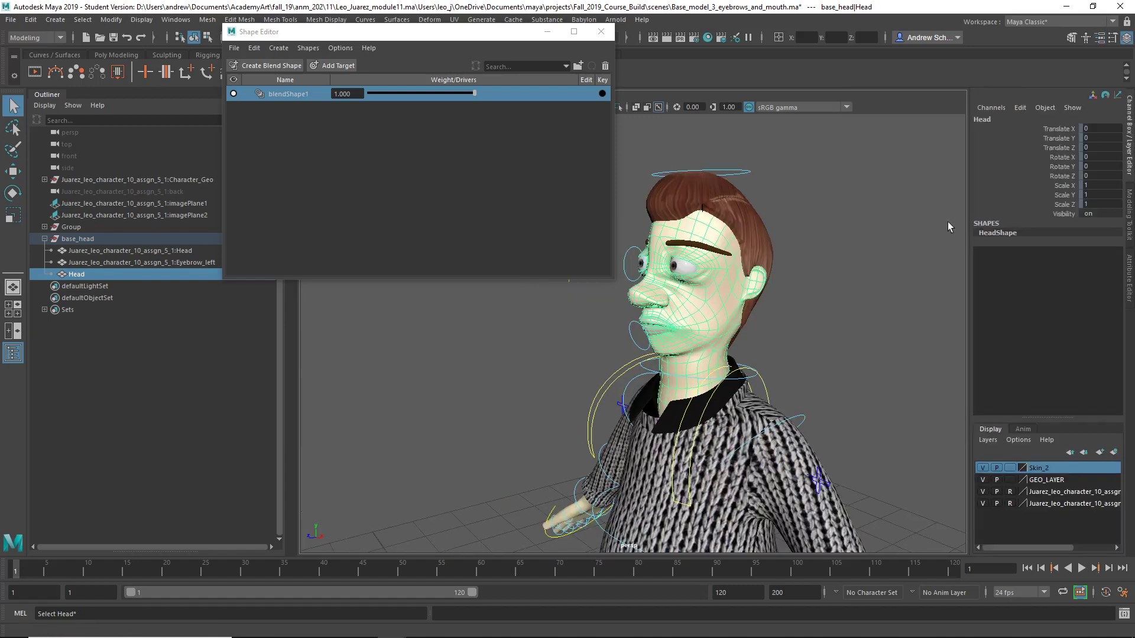
{"action": "left_click", "coordinate": [828, 271]}
{"action": "left_click", "coordinate": [684, 286]}
- Delete the base_head group's blendShape1 deformer from the Shape Editor
{"action": "left_click", "coordinate": [282, 94]}
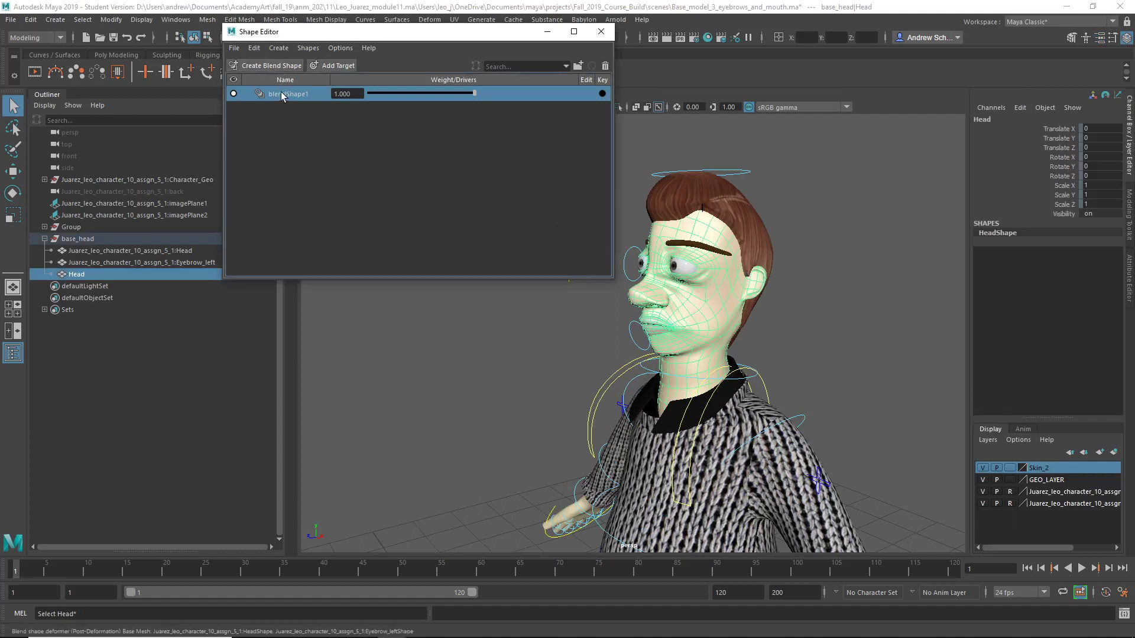
{"action": "right_click", "coordinate": [283, 96]}
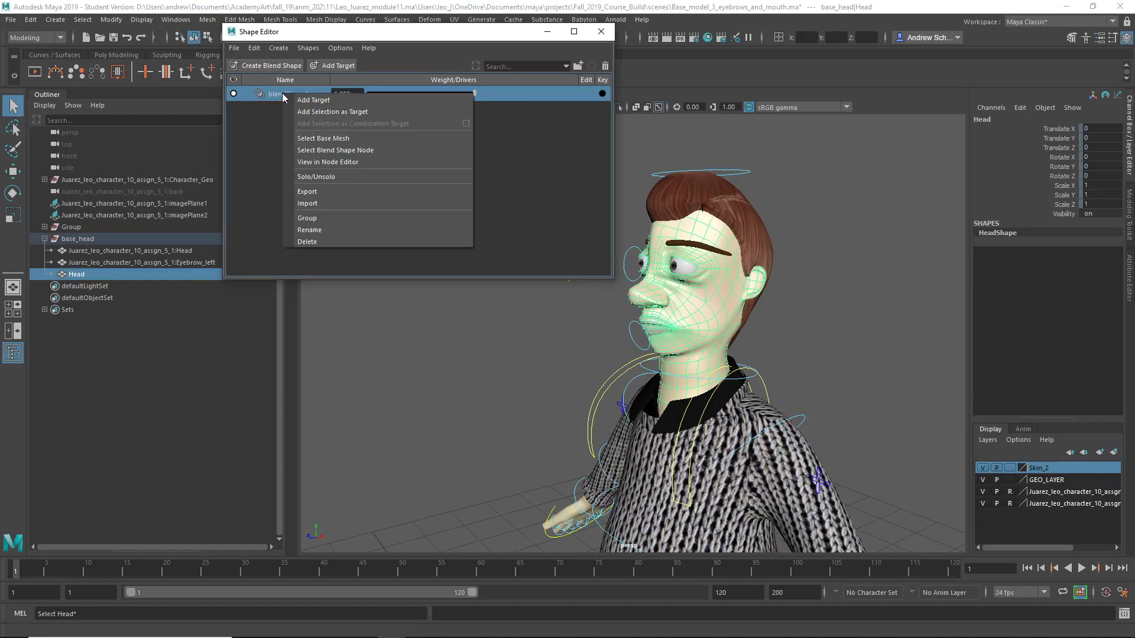
{"action": "left_click", "coordinate": [333, 242]}
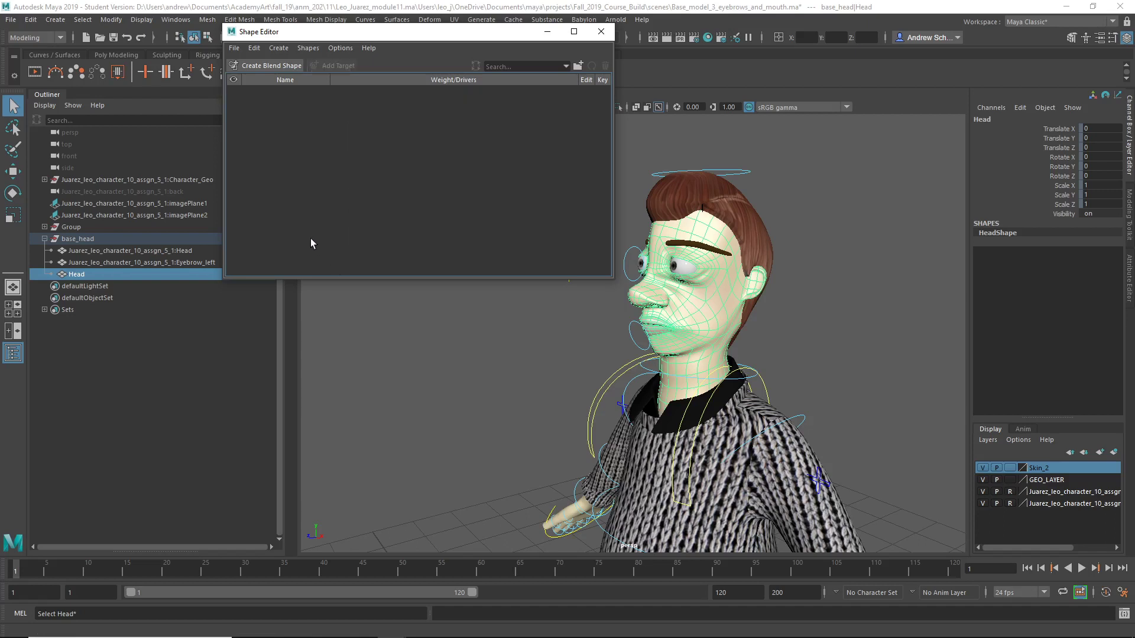
- Compare the input nodes of the namespaced Head, the Eyebrow_left and the plain Head meshes inside the base_head group
{"action": "left_click", "coordinate": [229, 304]}
{"action": "left_click", "coordinate": [199, 262]}
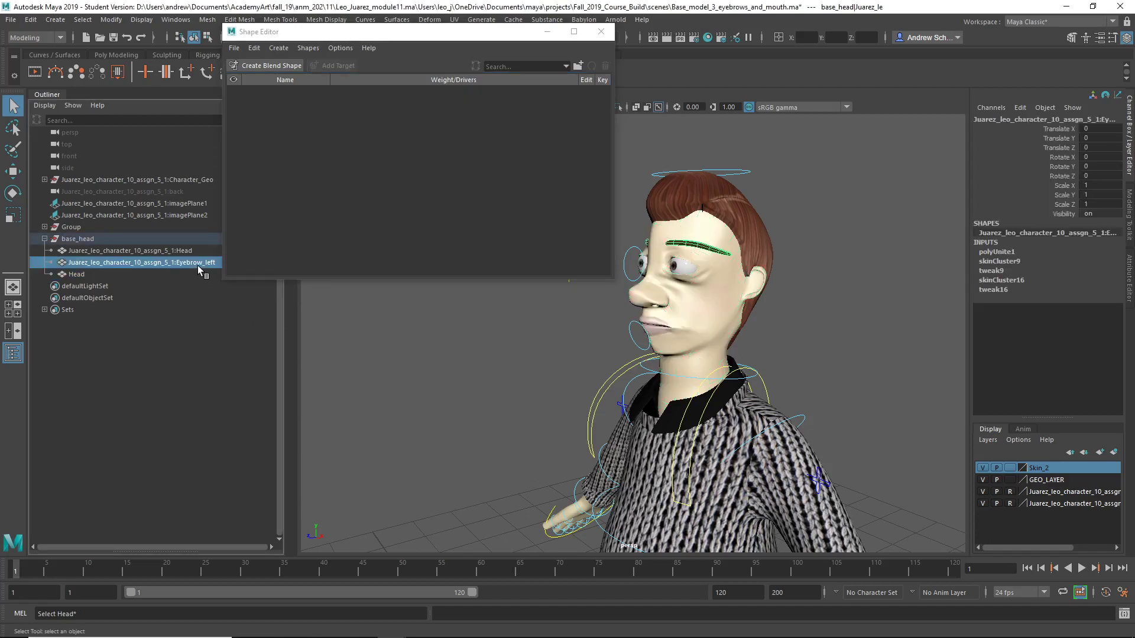
{"action": "left_click", "coordinate": [192, 251]}
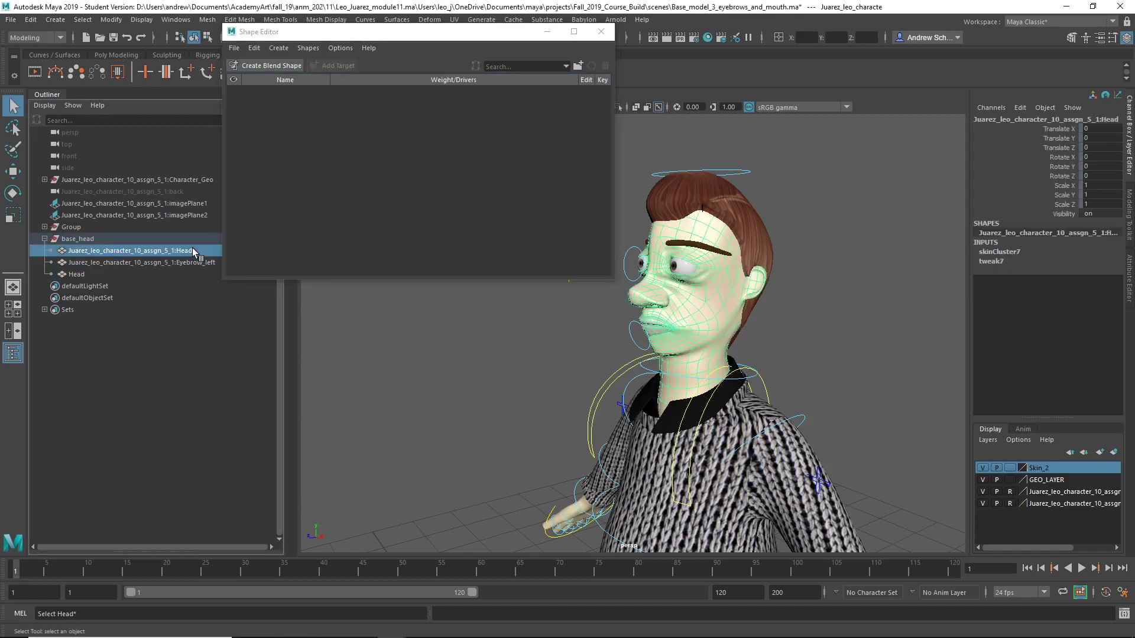
{"action": "left_click", "coordinate": [189, 274]}
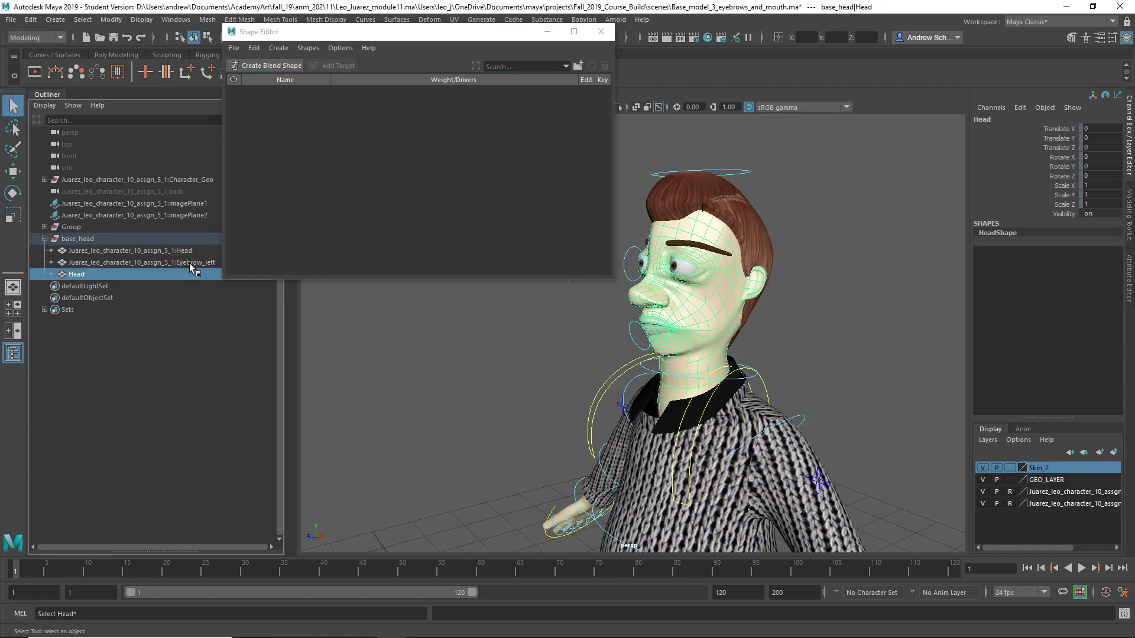
{"action": "left_click", "coordinate": [190, 263]}
{"action": "left_click", "coordinate": [182, 250]}
{"action": "left_click", "coordinate": [184, 263]}
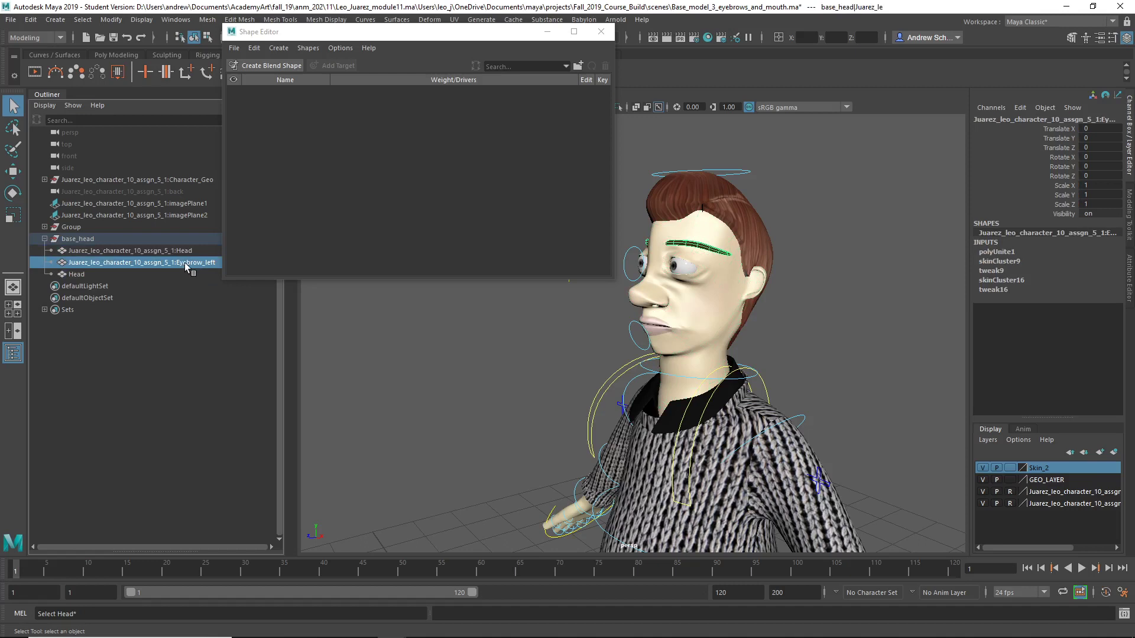
{"action": "left_click", "coordinate": [185, 251]}
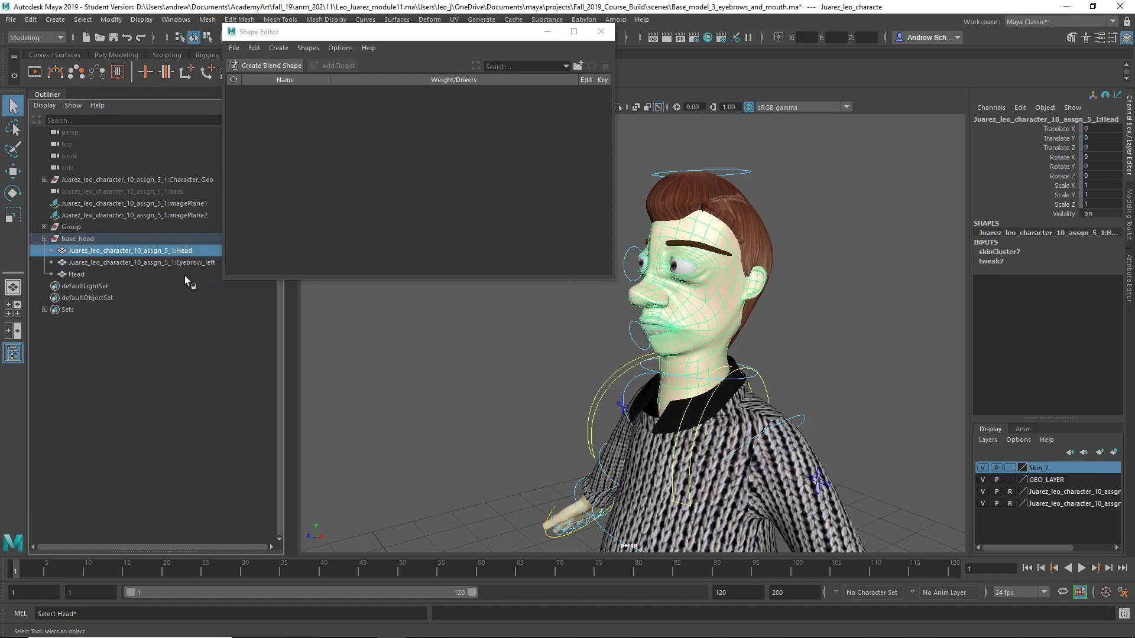
- Delete the plain Head mesh from base_head and create a blend shape on the group
{"action": "left_click", "coordinate": [185, 274]}
{"action": "key", "text": "Delete"}
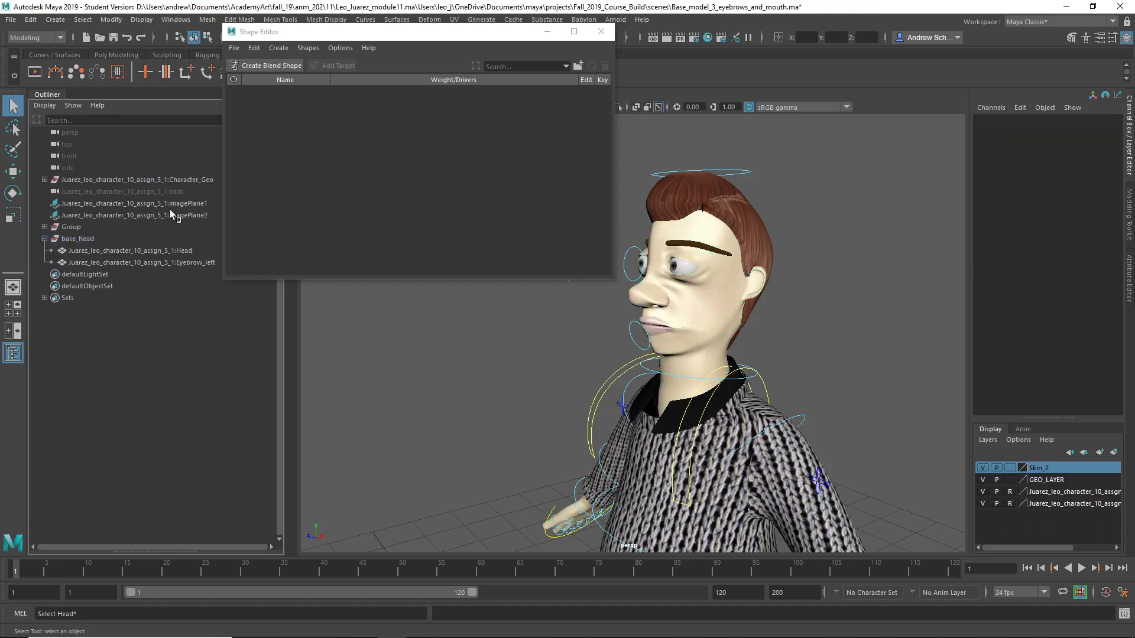
{"action": "left_click", "coordinate": [158, 234]}
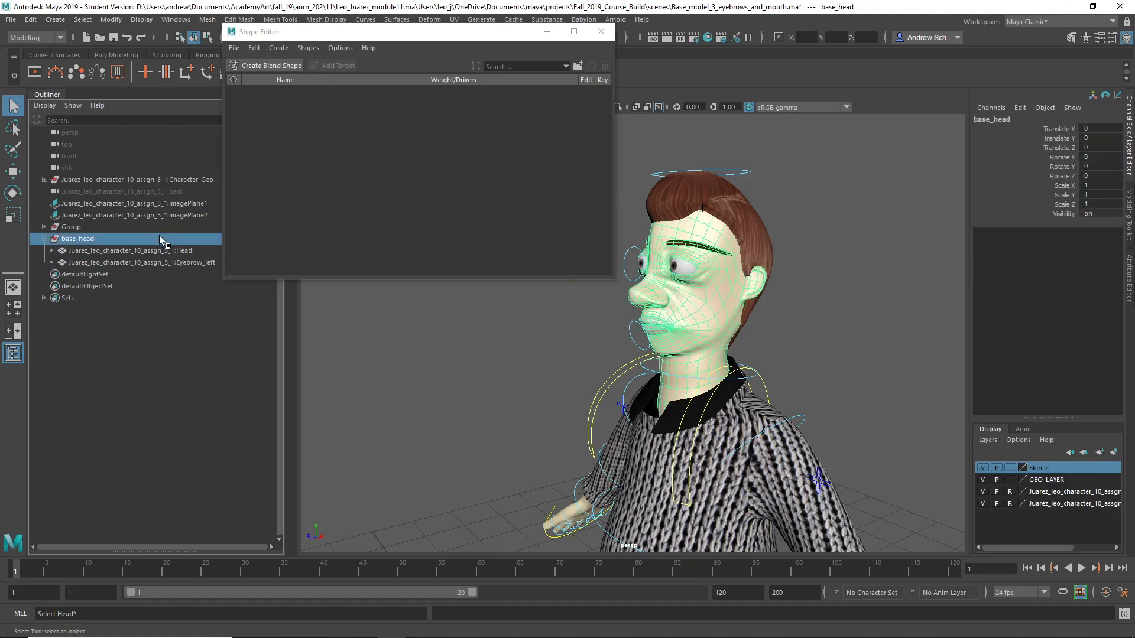
{"action": "left_click", "coordinate": [265, 65]}
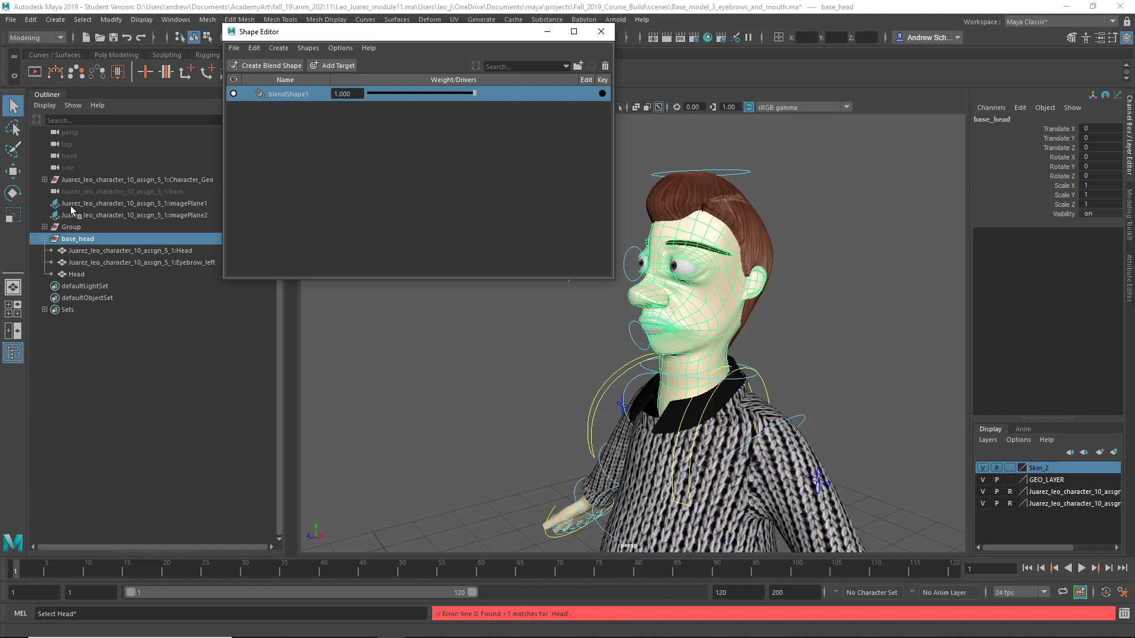
- Delete the group's blendShape1 deformer and remove the plain Head mesh from base_head again
{"action": "right_click", "coordinate": [309, 97]}
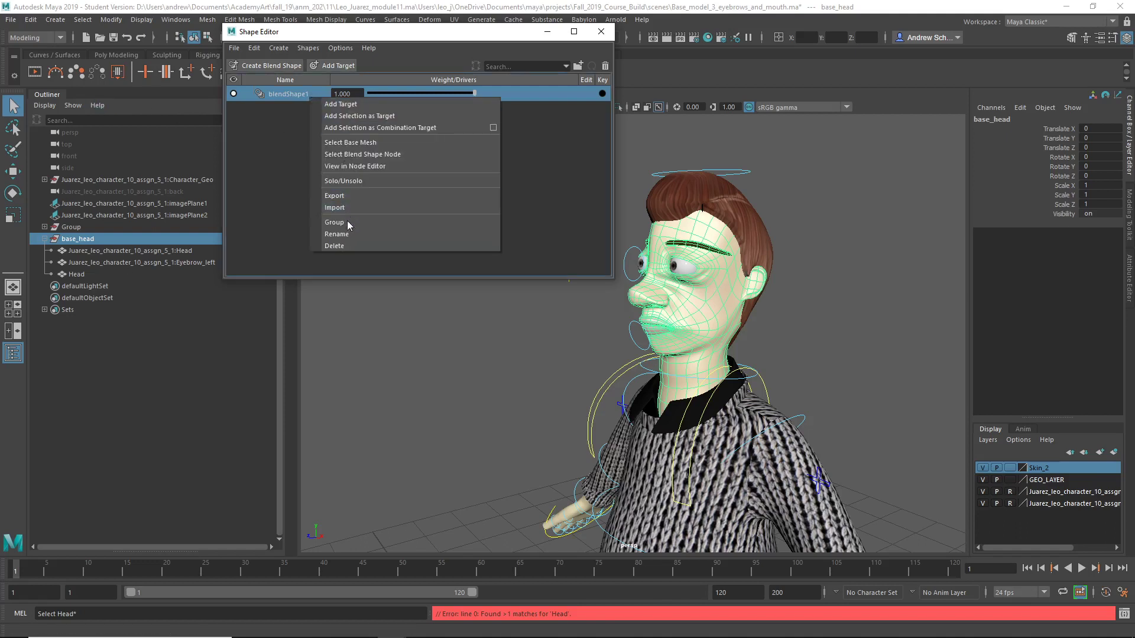
{"action": "left_click", "coordinate": [350, 244]}
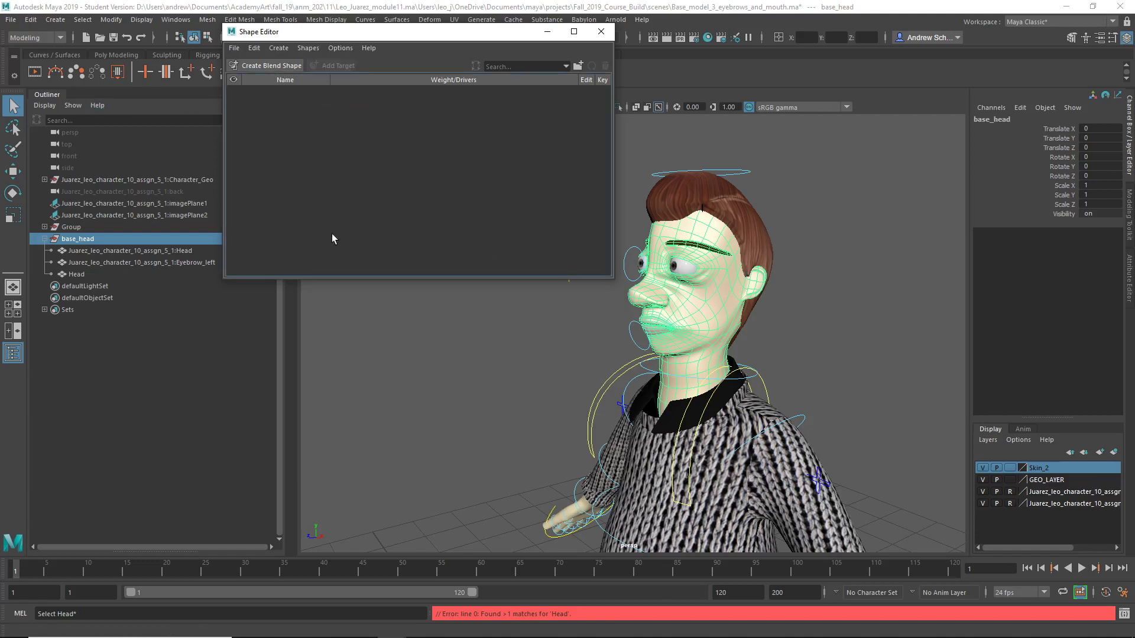
{"action": "left_click", "coordinate": [157, 273]}
{"action": "key", "text": "Delete"}
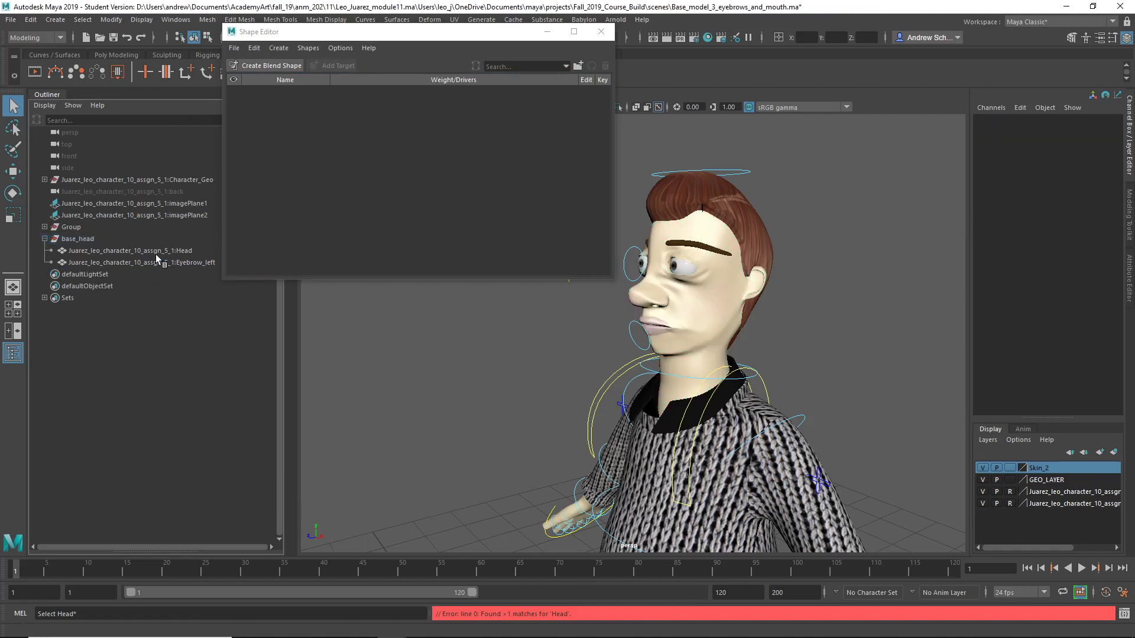
- Create a blend shape deformer on the base_head group and add two targets to it
{"action": "left_click", "coordinate": [146, 241]}
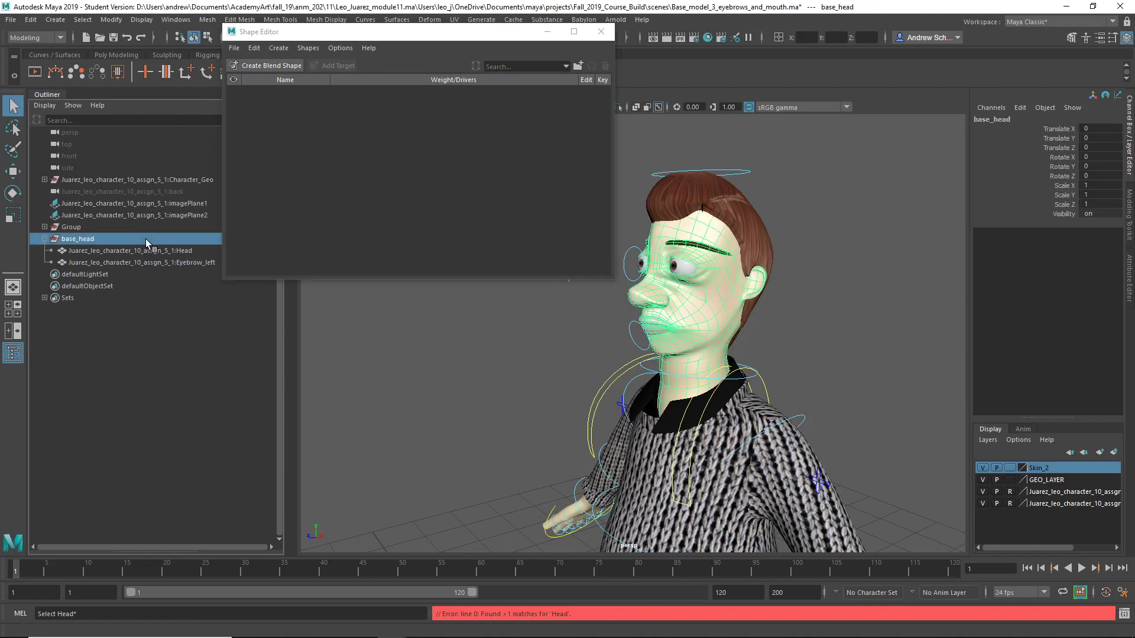
{"action": "left_click", "coordinate": [264, 65]}
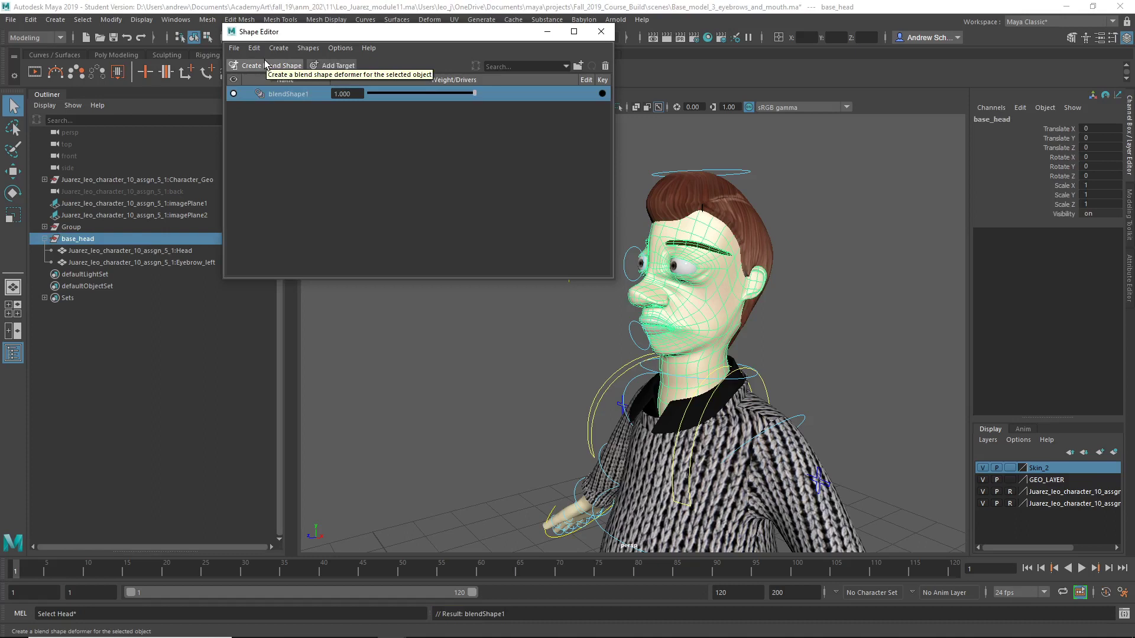
{"action": "left_click", "coordinate": [325, 66]}
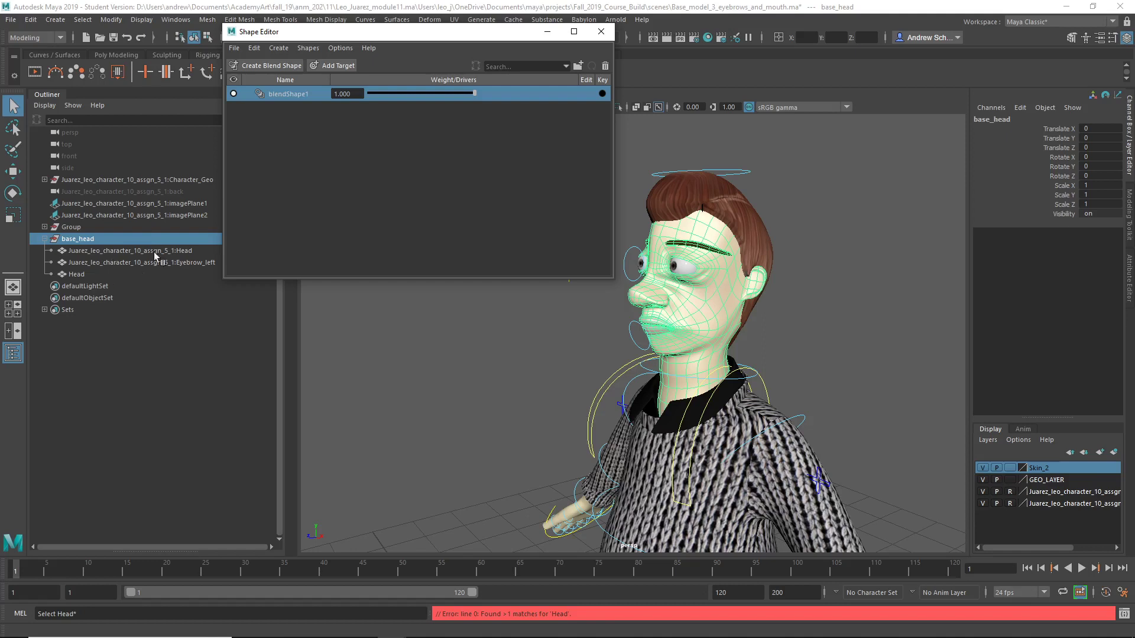
{"action": "left_click", "coordinate": [335, 65]}
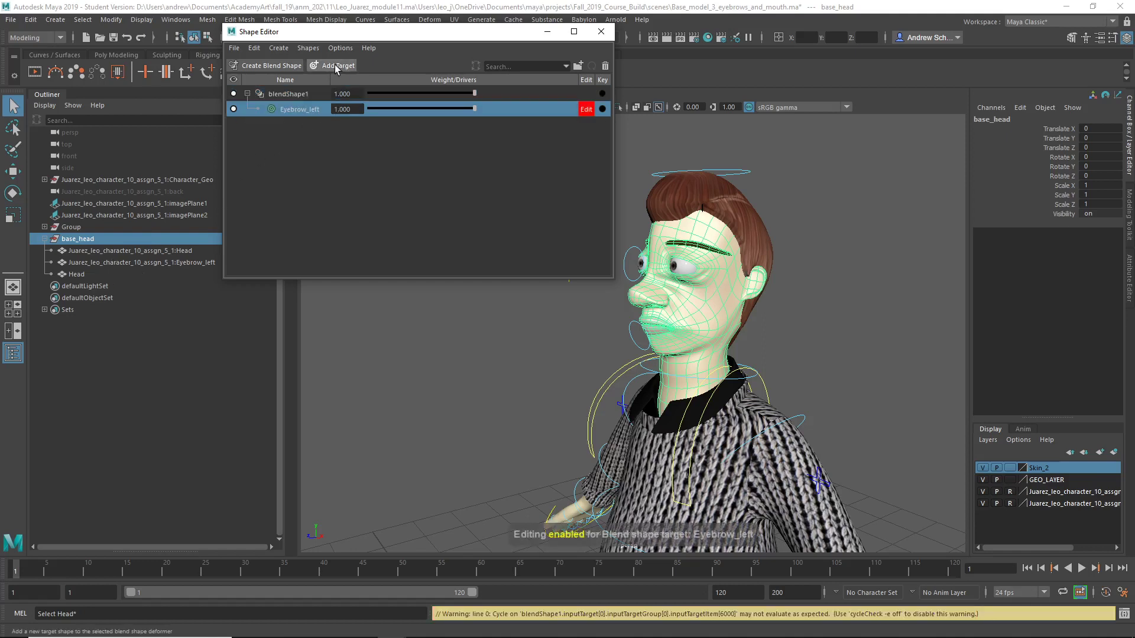
{"action": "left_click", "coordinate": [335, 65]}
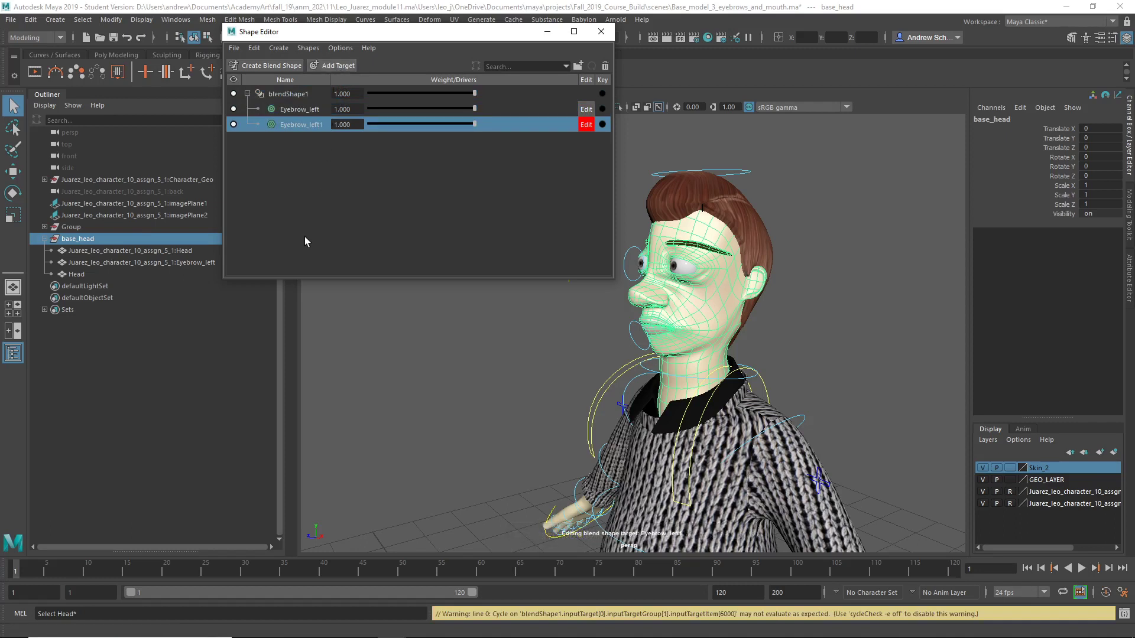
- Enable editing for the Eyebrow_left target and raise the vertices of the character's left eyebrow
{"action": "left_click", "coordinate": [352, 114]}
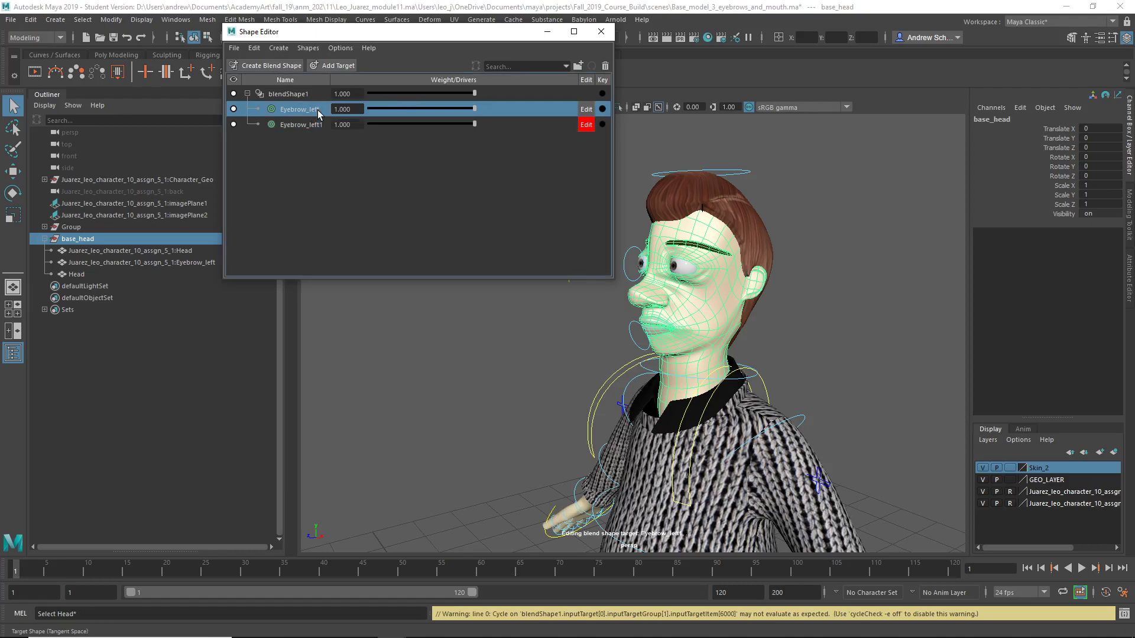
{"action": "left_click", "coordinate": [586, 108]}
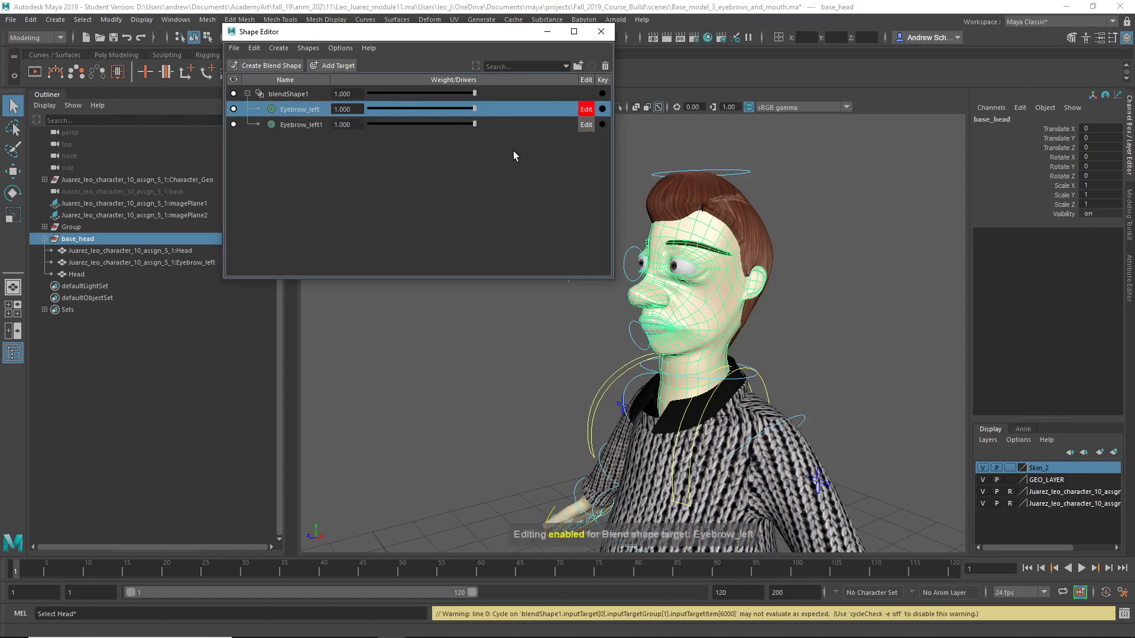
{"action": "left_click_drag", "start_coordinate": [573, 325], "coordinate": [748, 293], "text": "alt"}
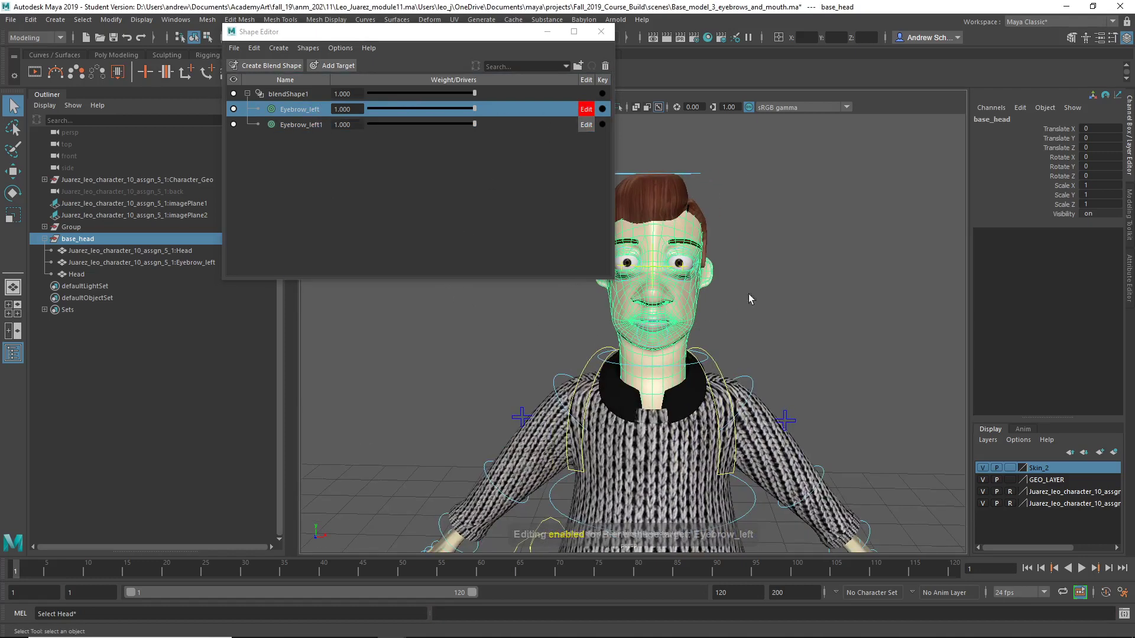
{"action": "left_click", "coordinate": [777, 271]}
{"action": "middle_click_drag", "start_coordinate": [777, 271], "coordinate": [856, 399], "text": "alt"}
{"action": "left_click", "coordinate": [717, 353]}
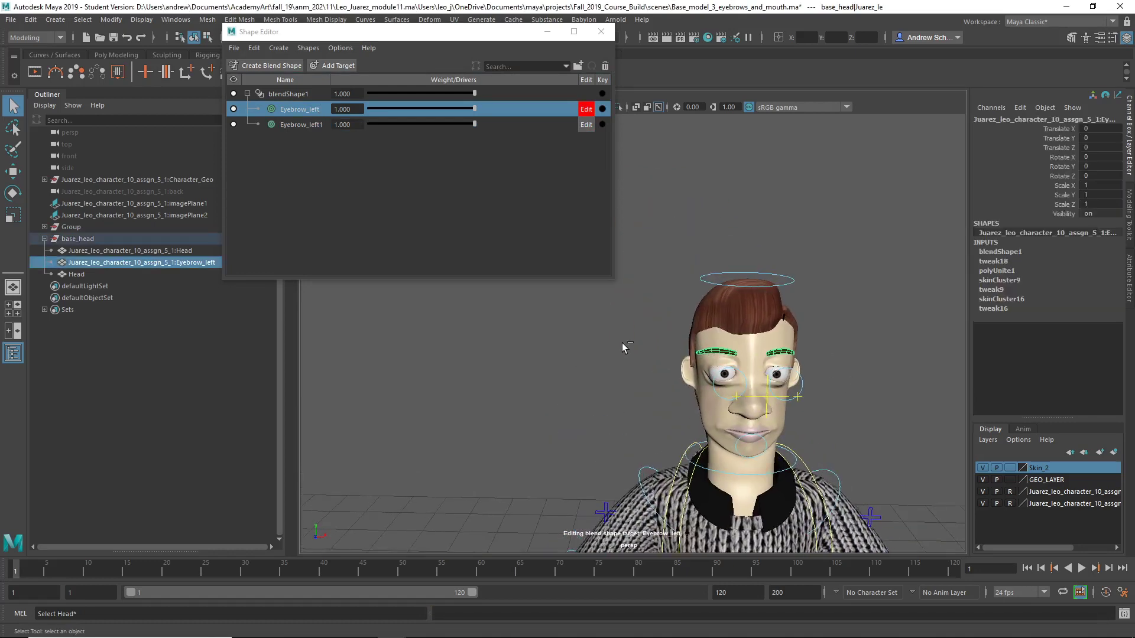
{"action": "key", "text": "F9"}
{"action": "left_click_drag", "start_coordinate": [762, 340], "coordinate": [819, 385]}
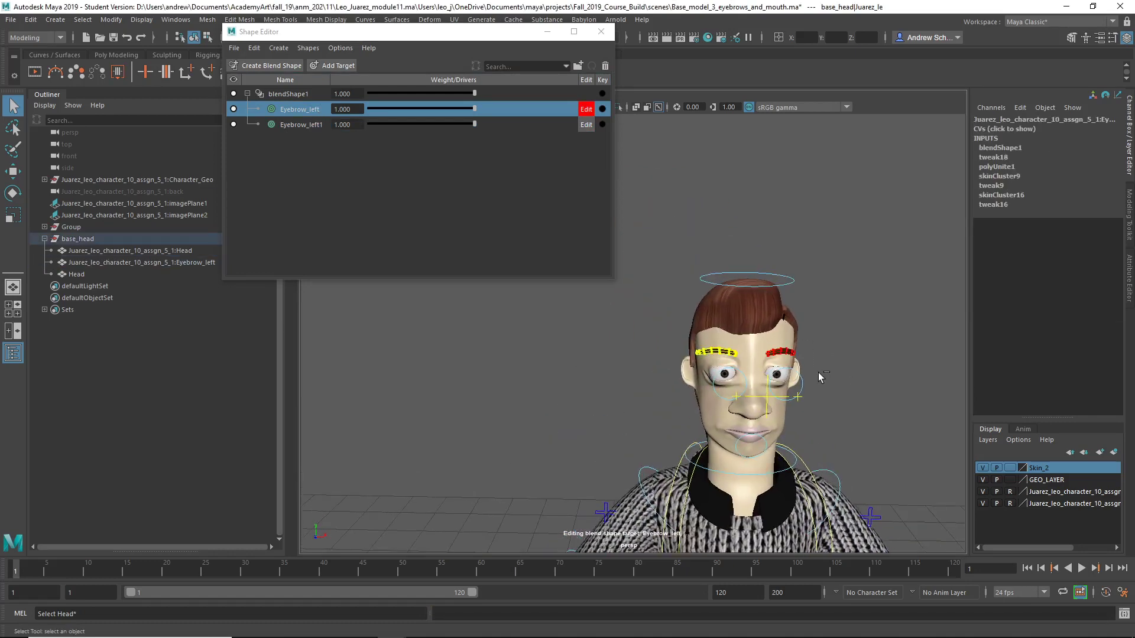
{"action": "key", "text": "w"}
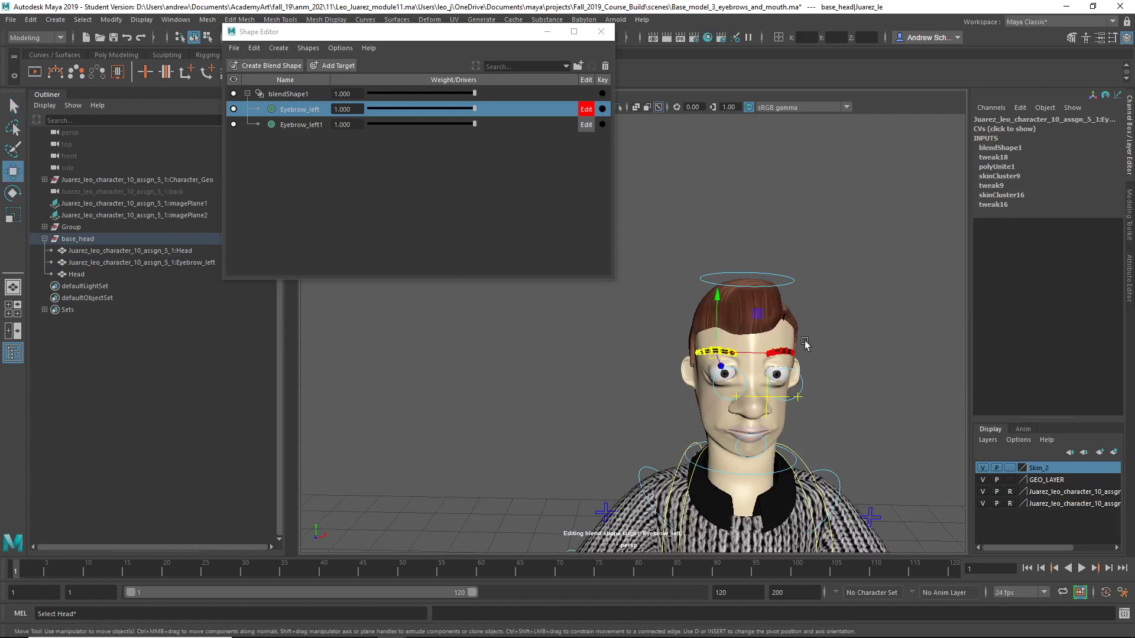
{"action": "left_click_drag", "start_coordinate": [763, 338], "coordinate": [840, 380]}
{"action": "left_click_drag", "start_coordinate": [826, 334], "coordinate": [784, 307], "text": "alt"}
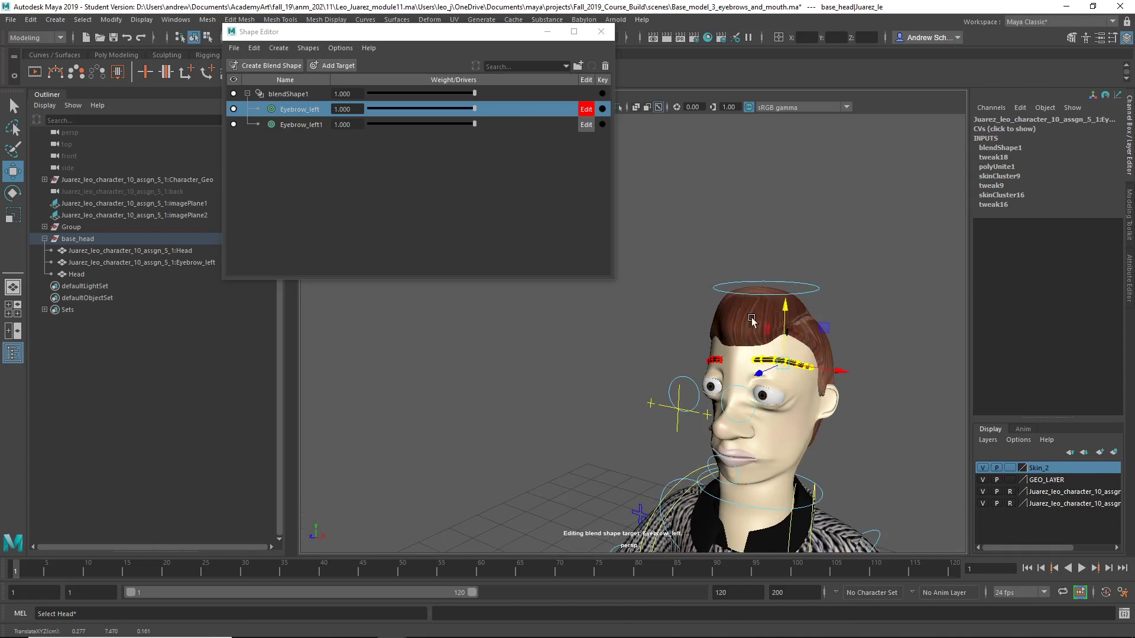
- Turn off editing for the Eyebrow_left target, set its weight to 0 and clear the vertex selection
{"action": "left_click", "coordinate": [586, 108]}
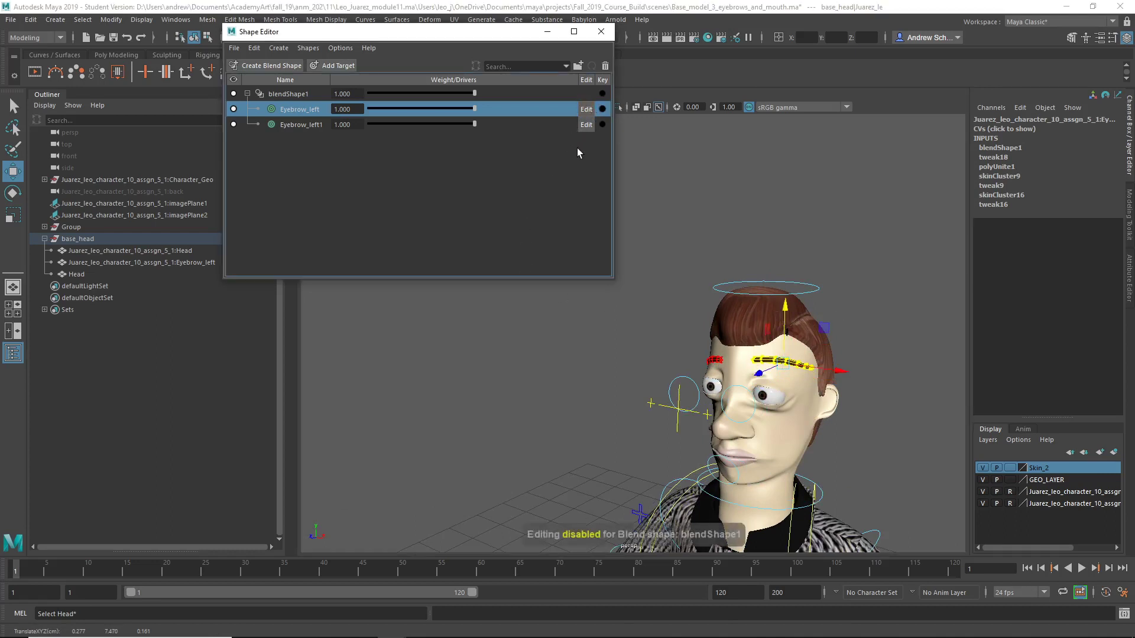
{"action": "left_click_drag", "start_coordinate": [477, 108], "coordinate": [194, 130]}
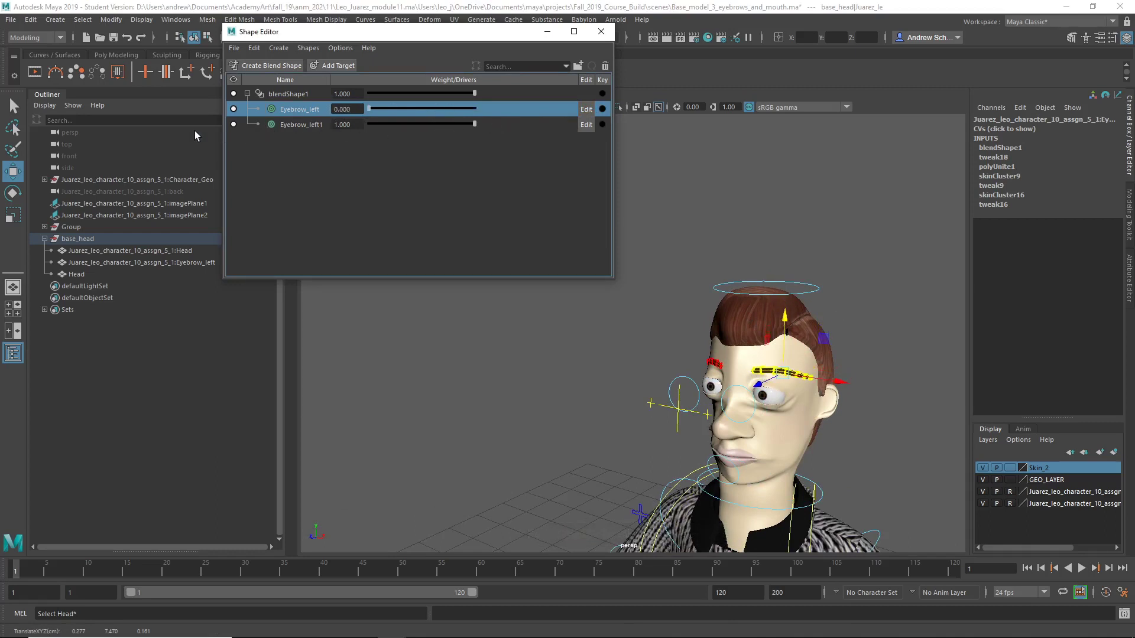
{"action": "left_click", "coordinate": [489, 311]}
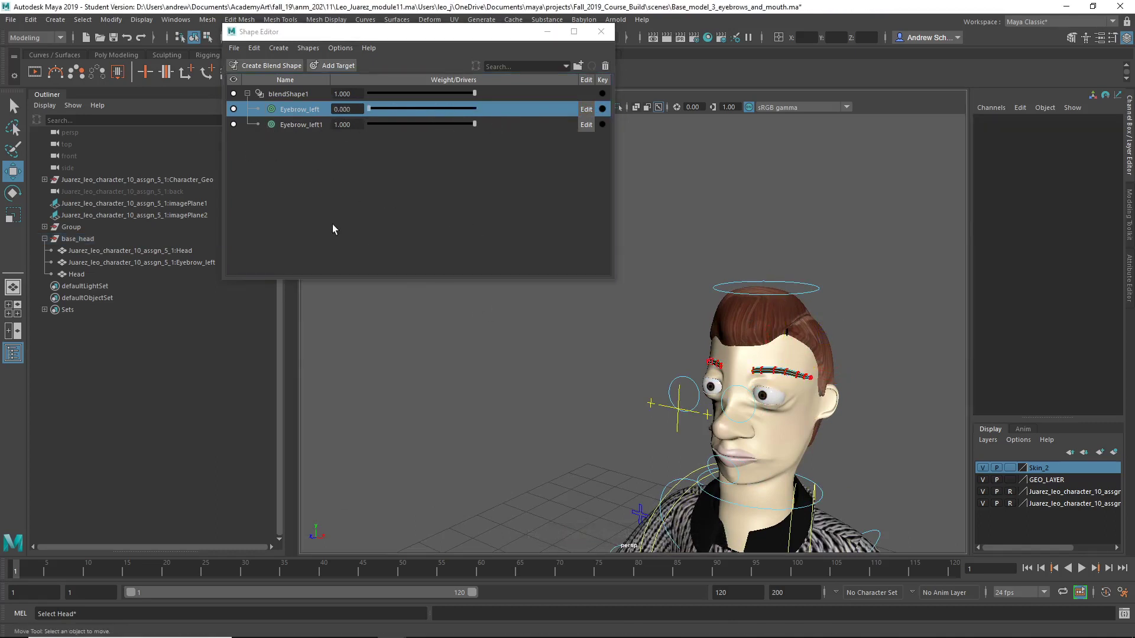
- Add another target to blendShape1 and rename it smile
{"action": "left_click", "coordinate": [342, 66]}
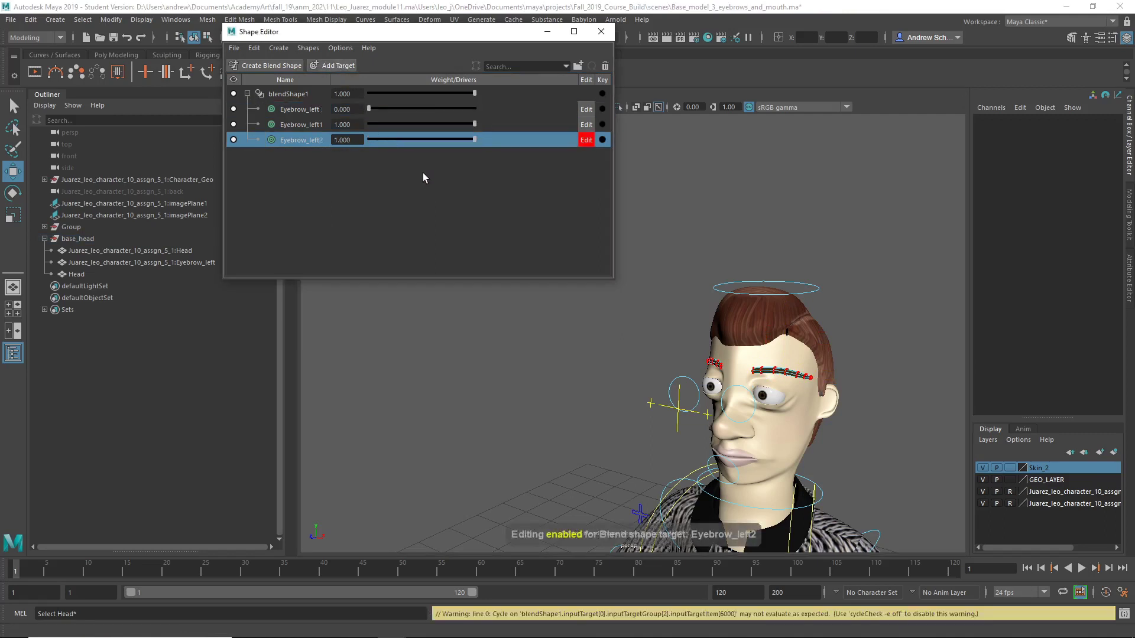
{"action": "right_click", "coordinate": [301, 140]}
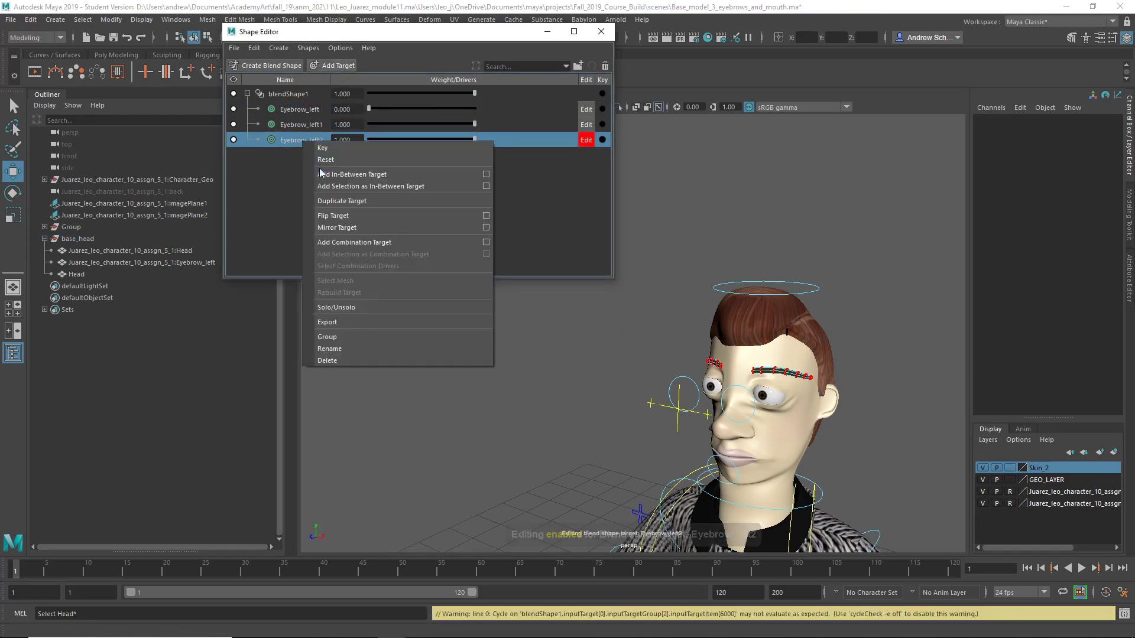
{"action": "left_click", "coordinate": [330, 349]}
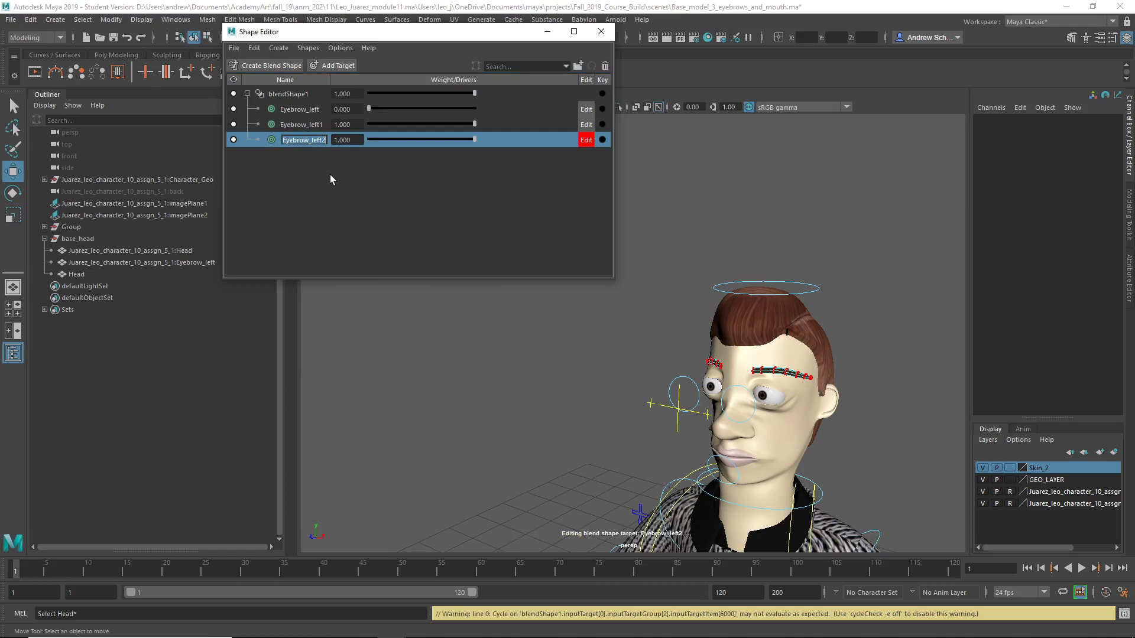
{"action": "type", "text": "smile"}
{"action": "key", "text": "Return"}
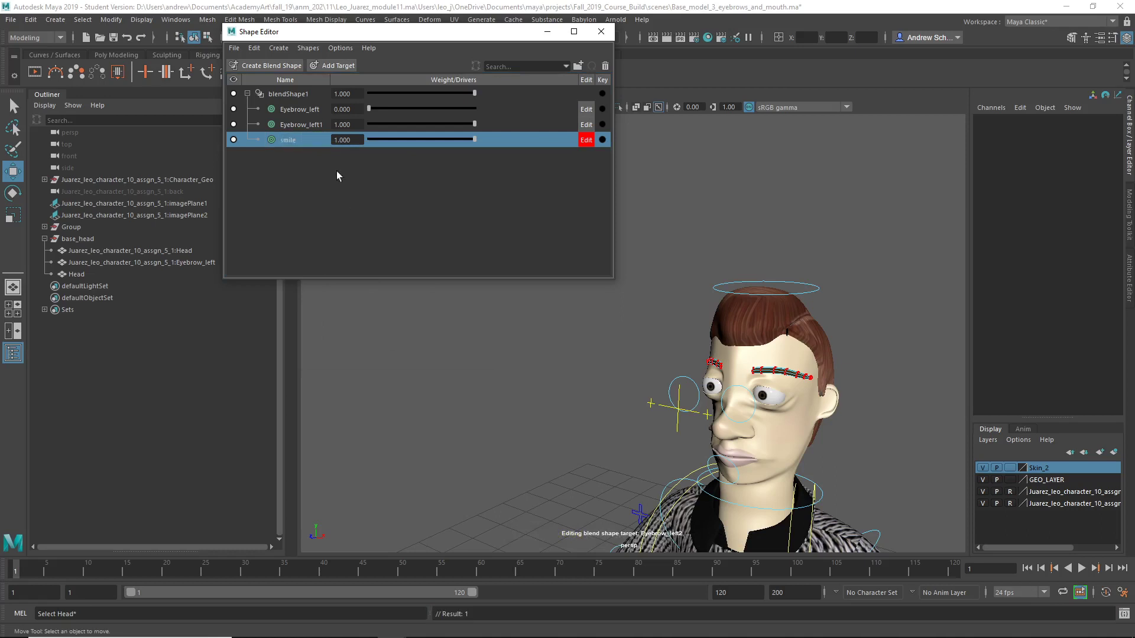
- Pull the namespaced Head's mouth-corner vertices upward for the smile target, then set the target's weight to 0
{"action": "left_click", "coordinate": [793, 456]}
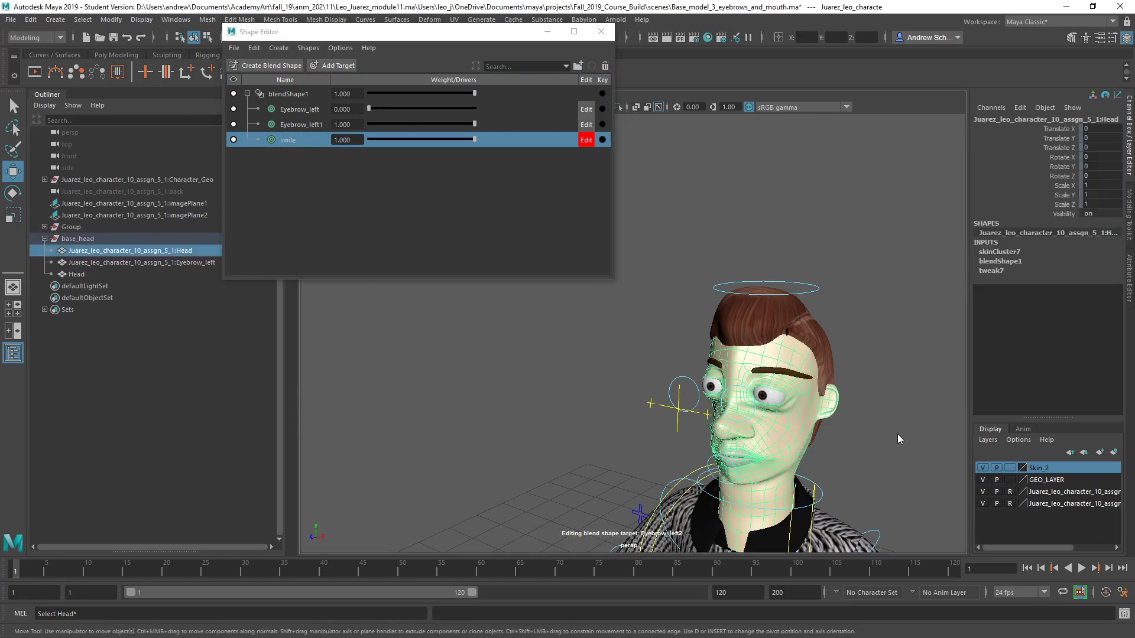
{"action": "right_click_drag", "start_coordinate": [821, 345], "coordinate": [839, 310]}
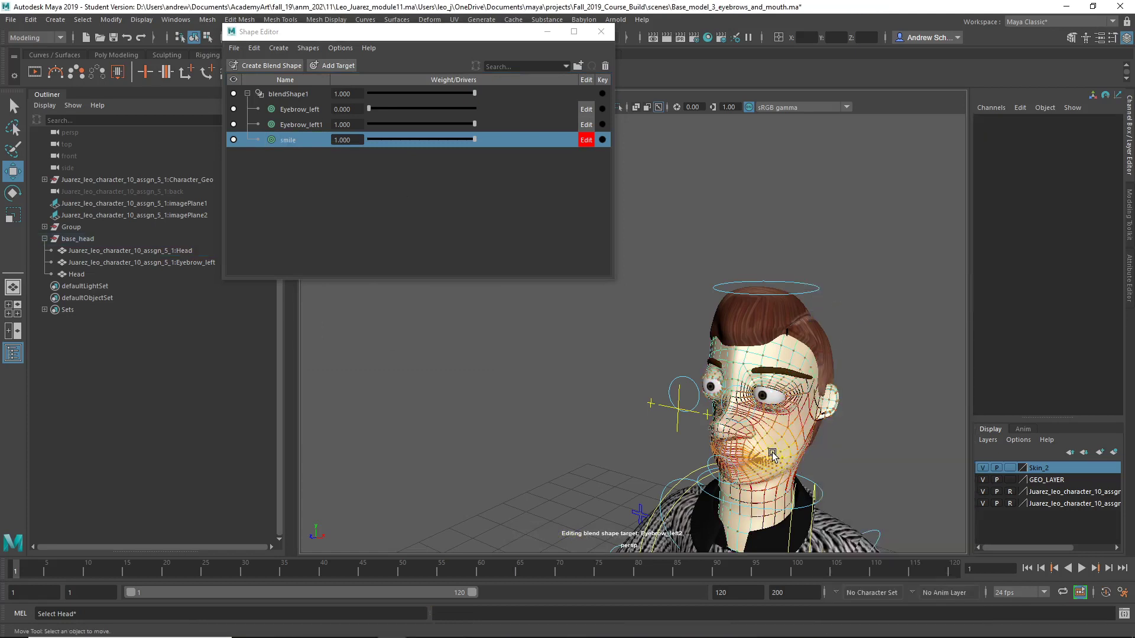
{"action": "left_click", "coordinate": [772, 455]}
{"action": "left_click_drag", "start_coordinate": [779, 437], "coordinate": [781, 410]}
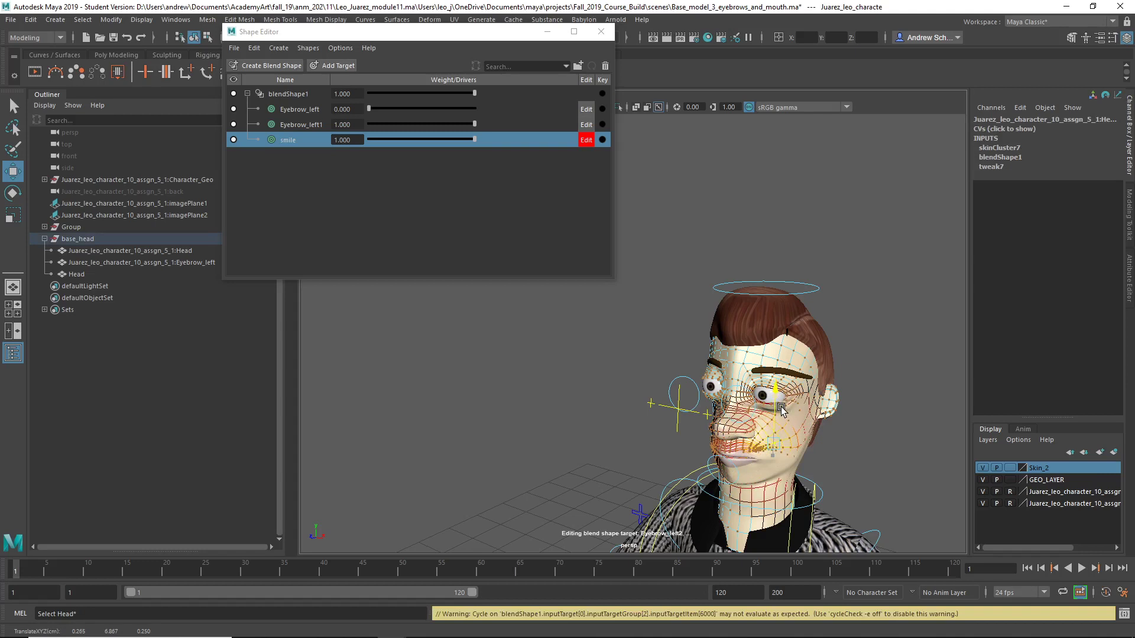
{"action": "left_click_drag", "start_coordinate": [476, 140], "coordinate": [258, 158]}
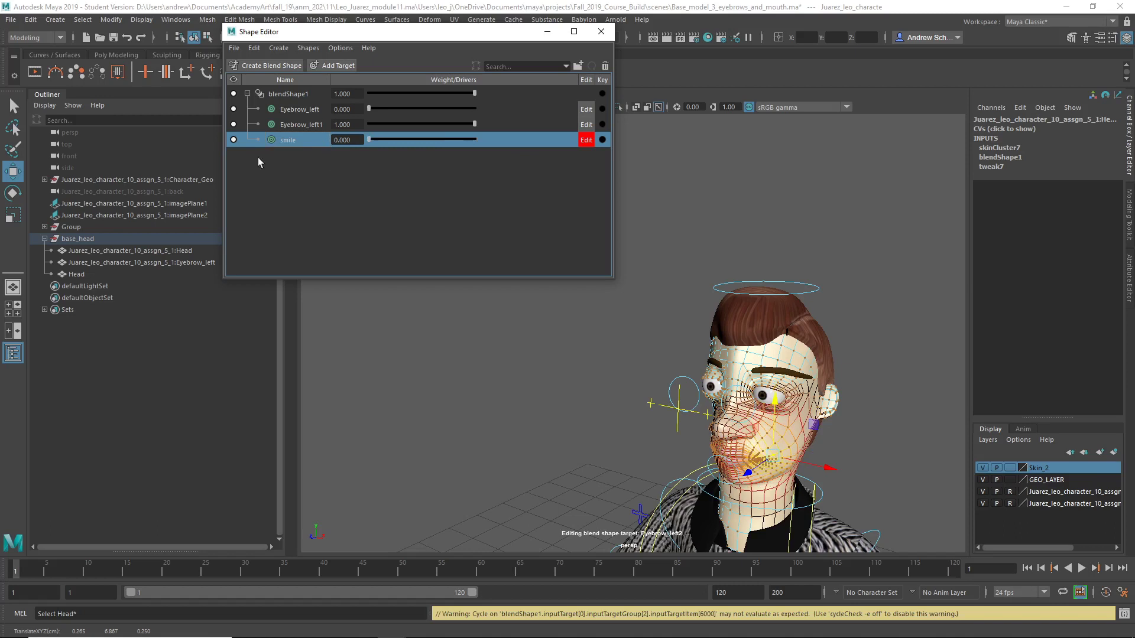
- Hide the plain Head mesh in the base_head group and close the Shape Editor
{"action": "left_click", "coordinate": [140, 274]}
{"action": "key", "text": "ctrl+h"}
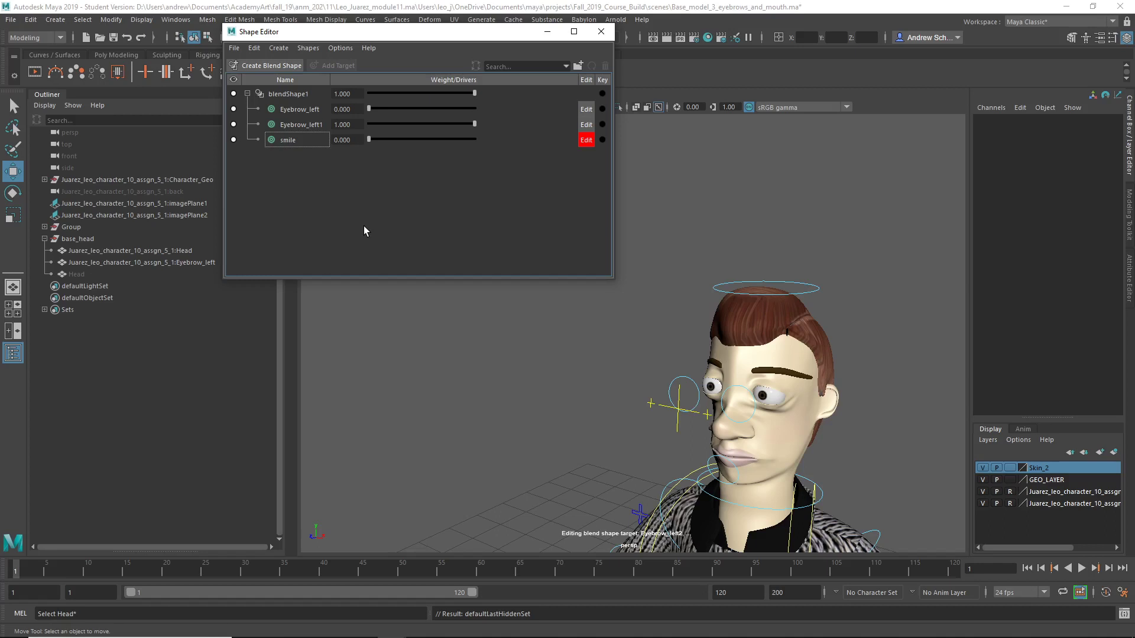
{"action": "left_click", "coordinate": [601, 31]}
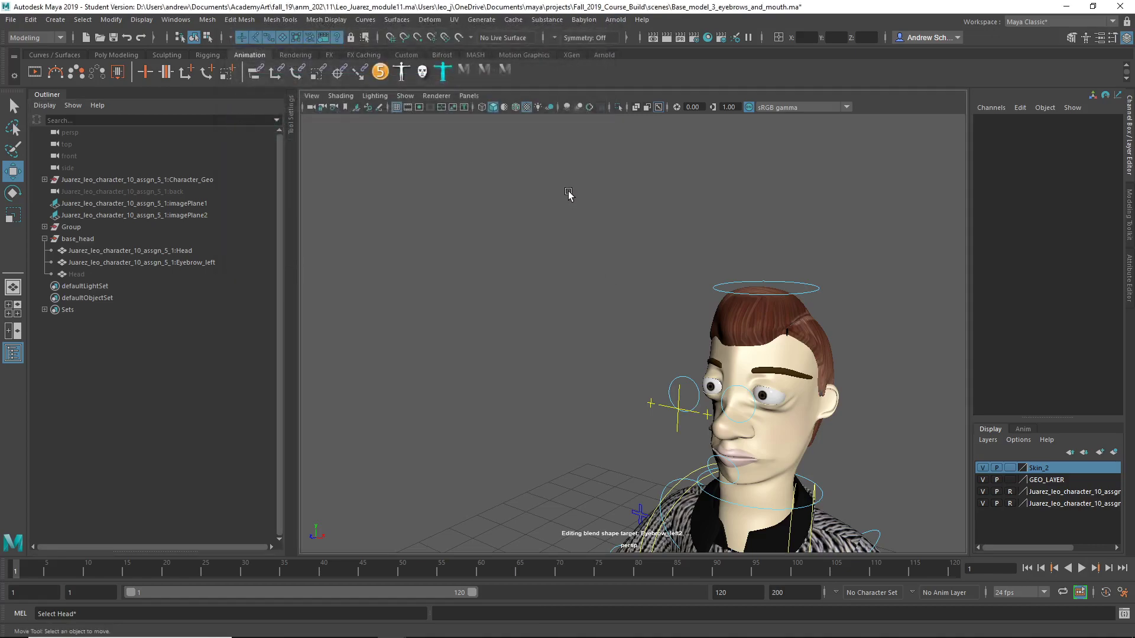